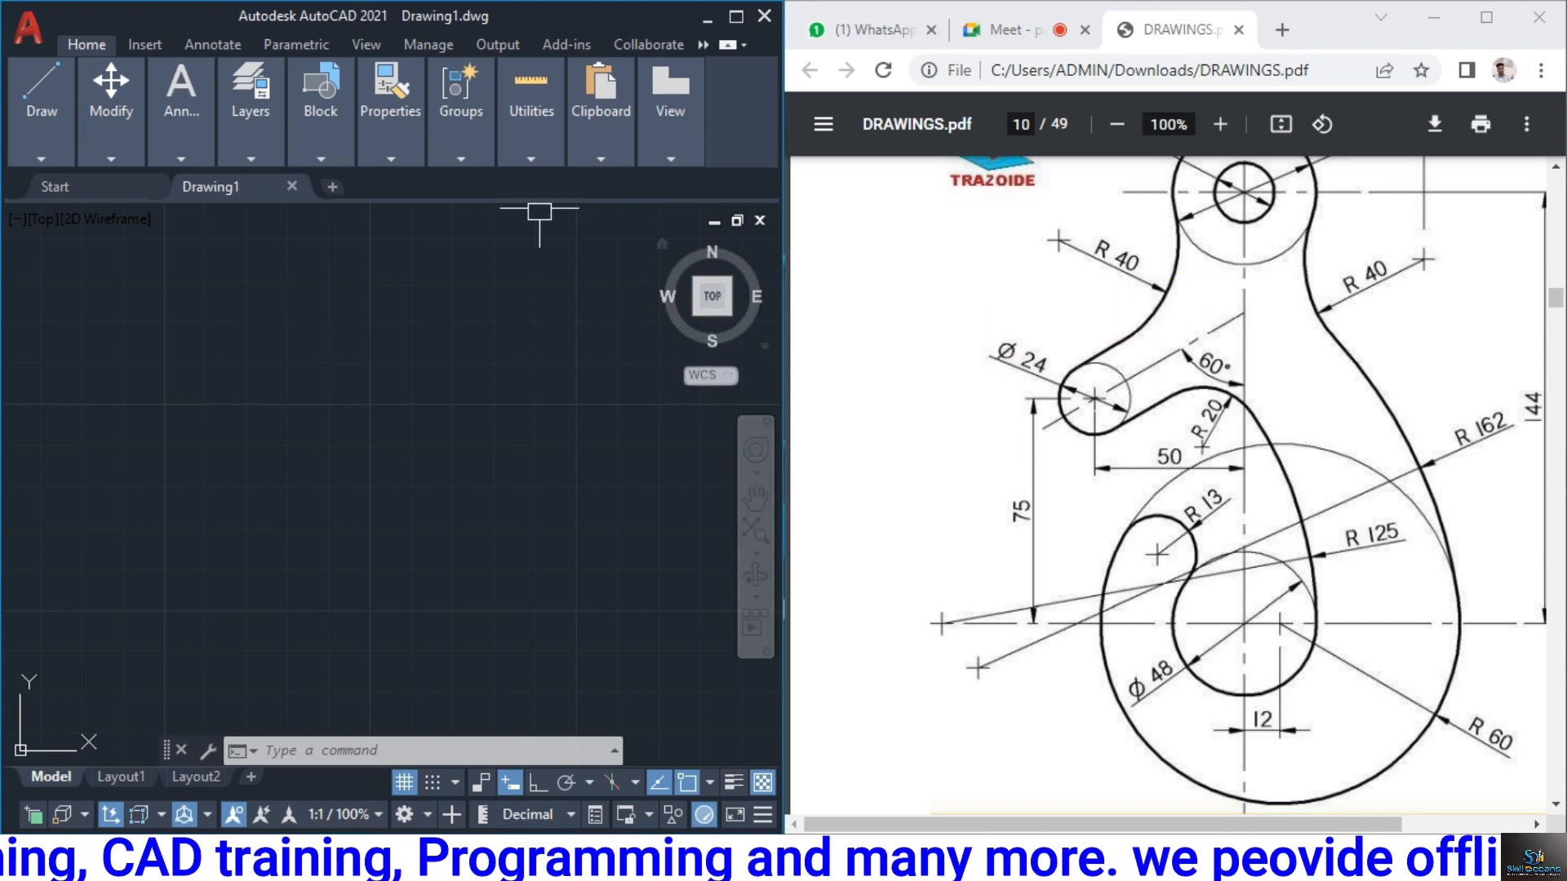
# Examine the dimensions of the hook drawing on page 10 of the reference PDF
pyautogui.scroll(1, 1241, 482)
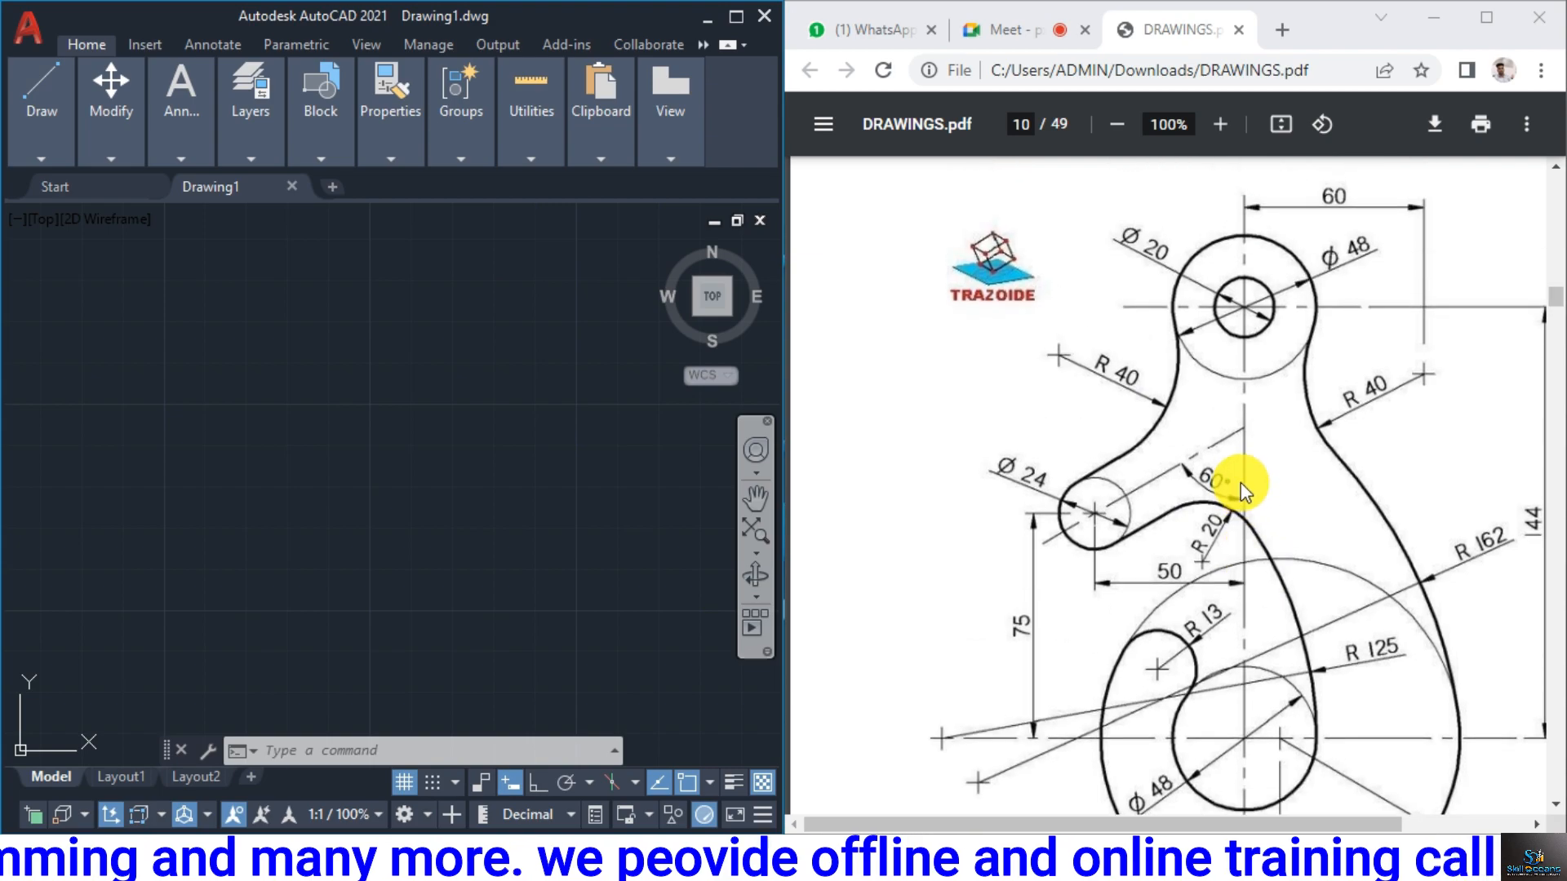
pyautogui.scroll(-3, 1240, 483)
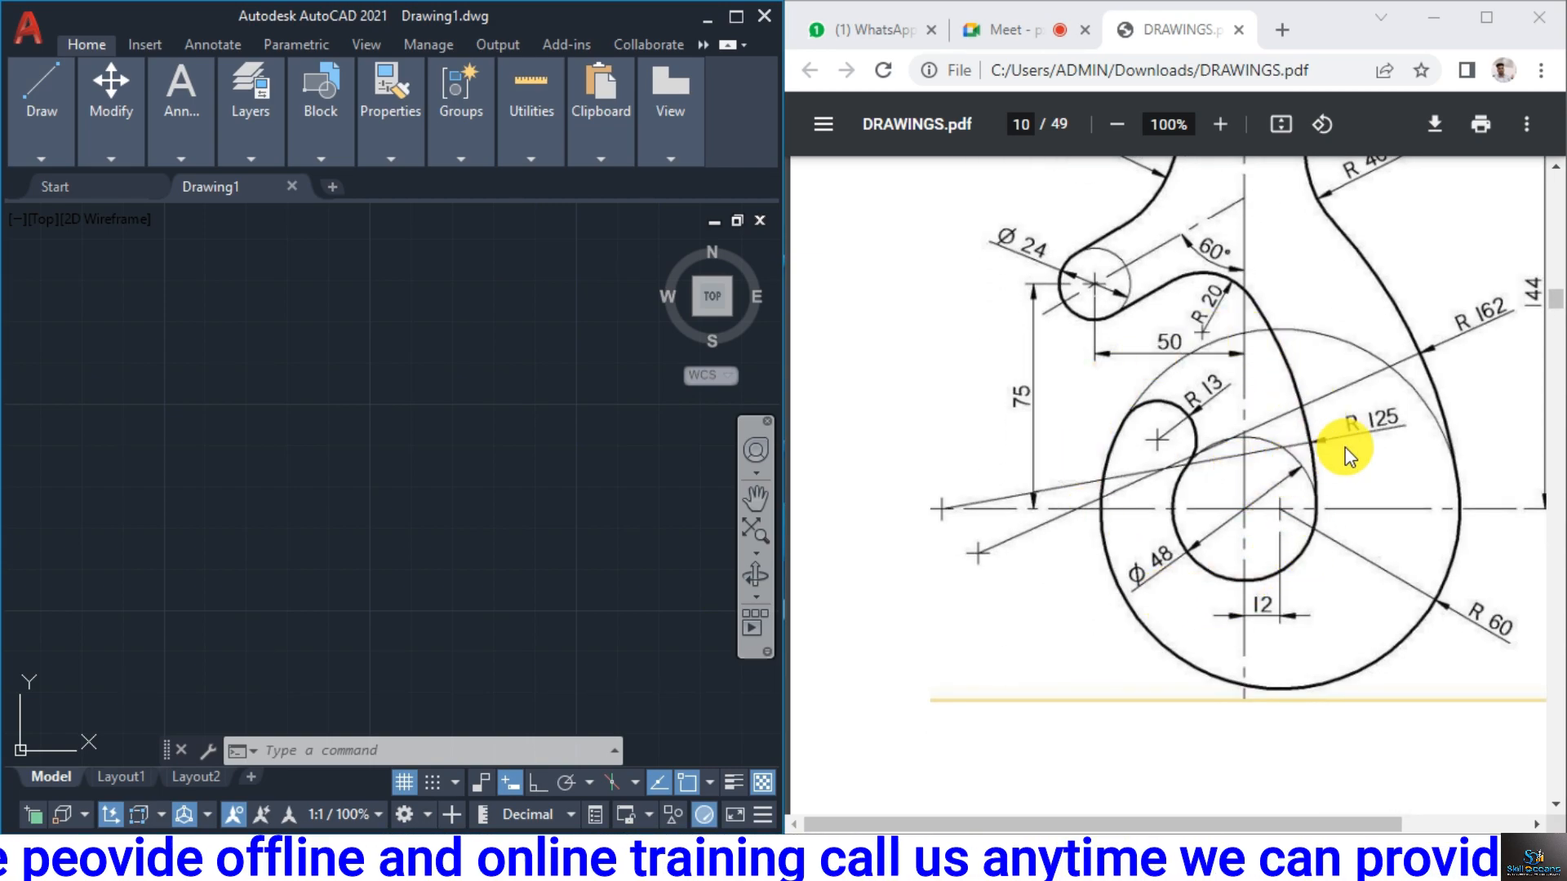
pyautogui.scroll(2, 1283, 541)
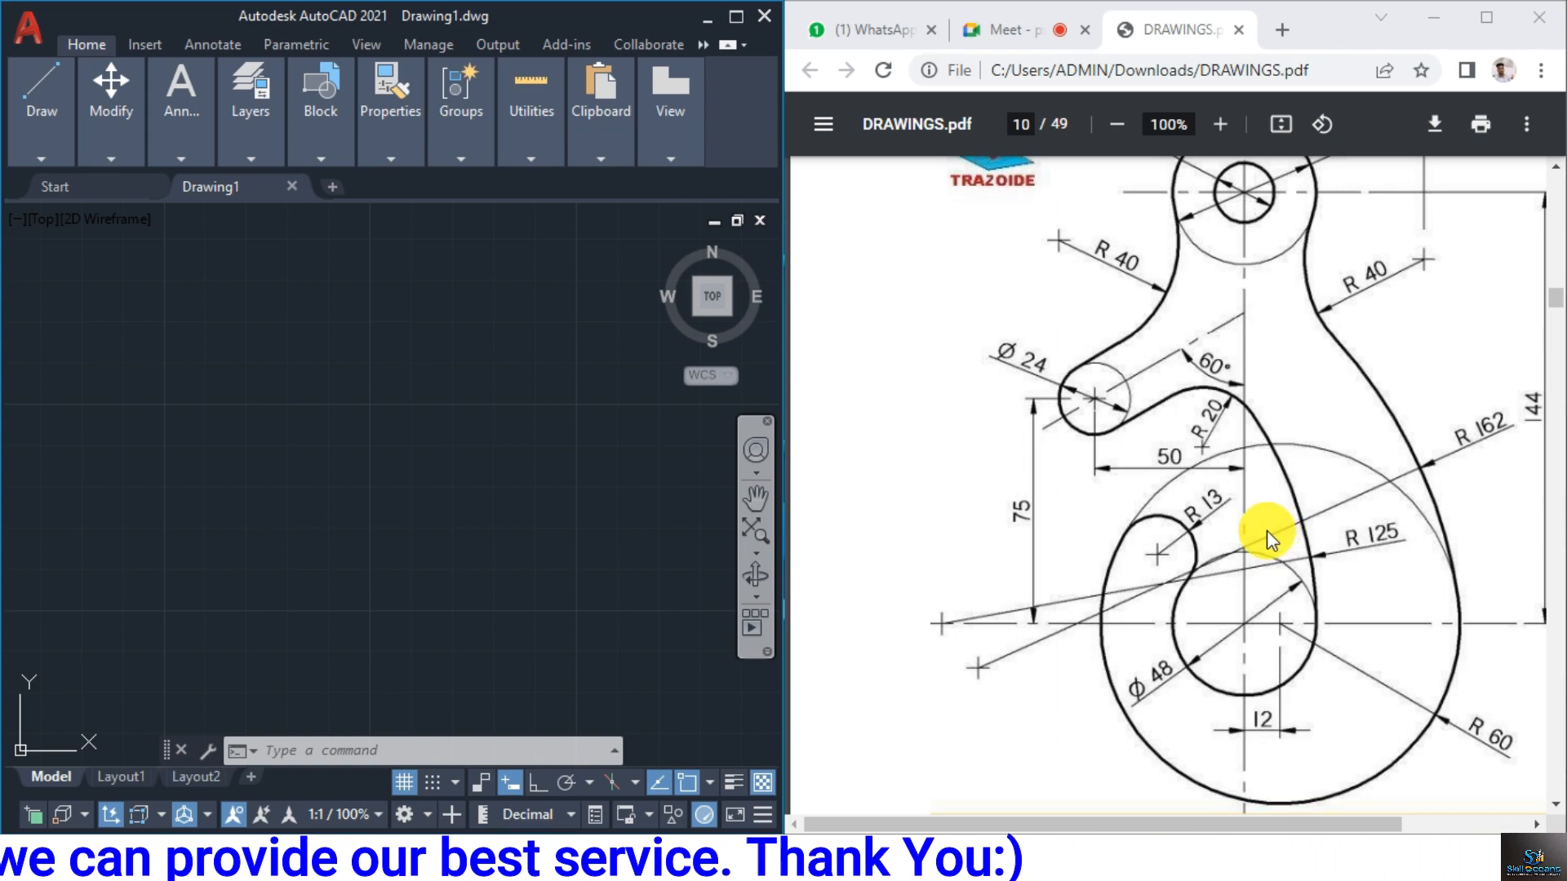
pyautogui.scroll(-2, 1267, 531)
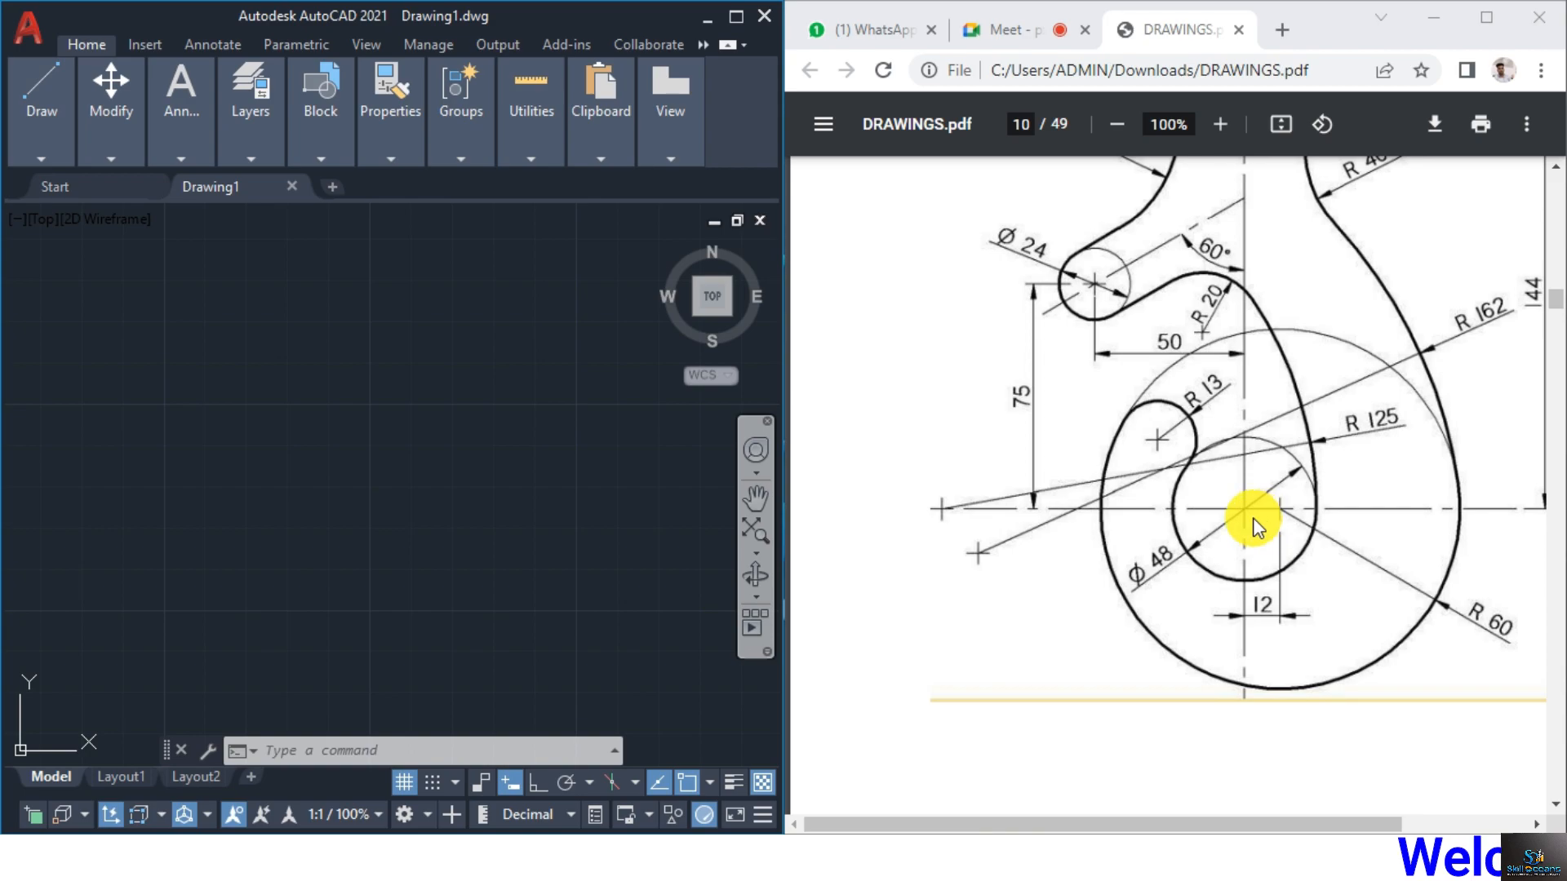
pyautogui.scroll(2, 1252, 518)
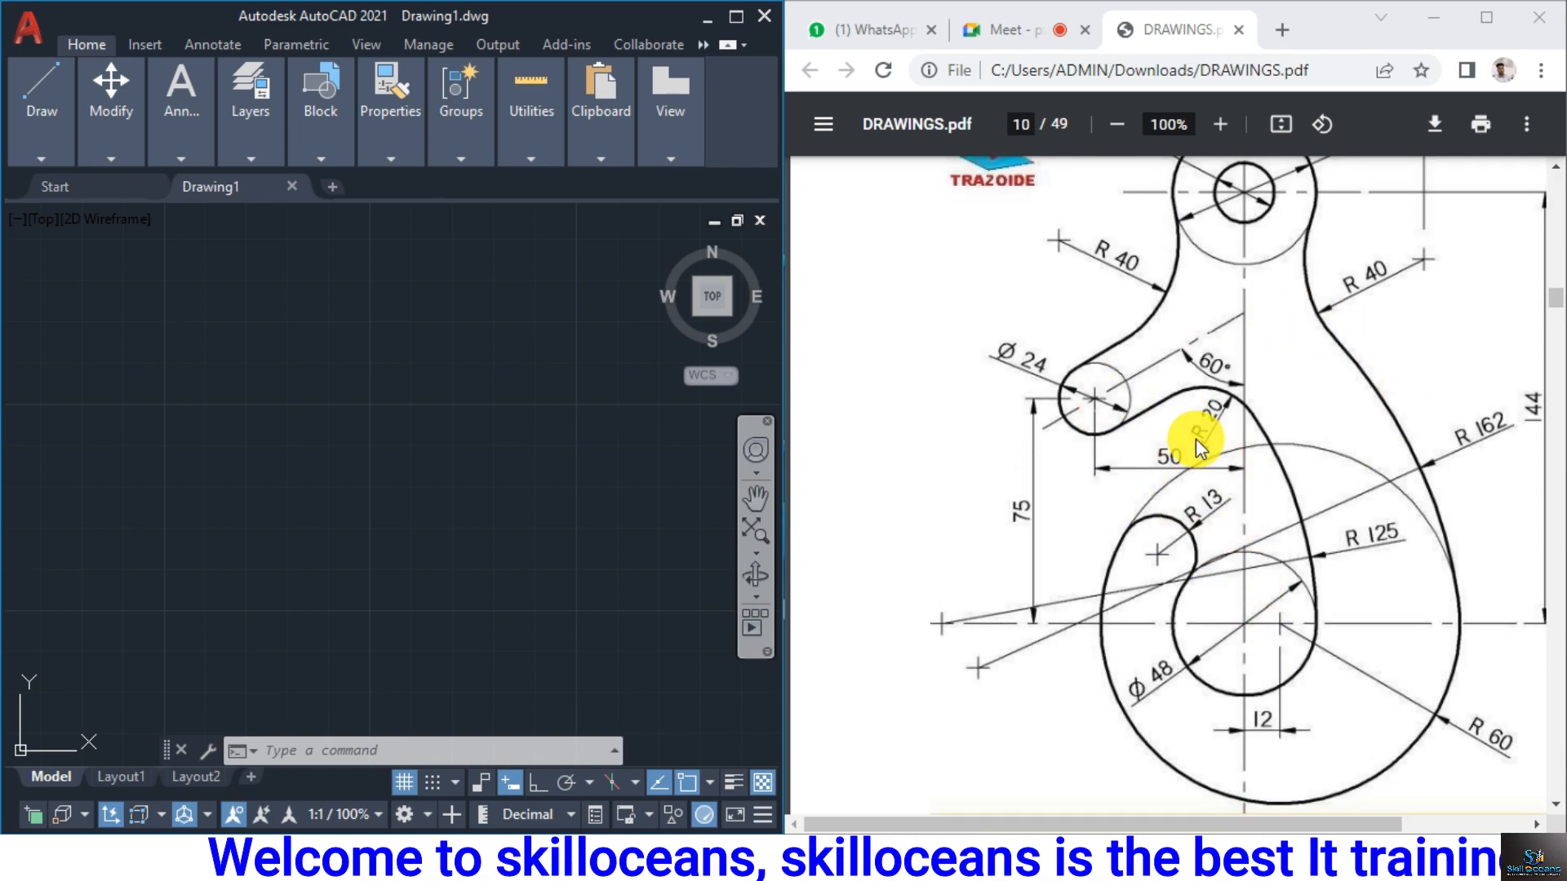
pyautogui.scroll(-2, 1183, 424)
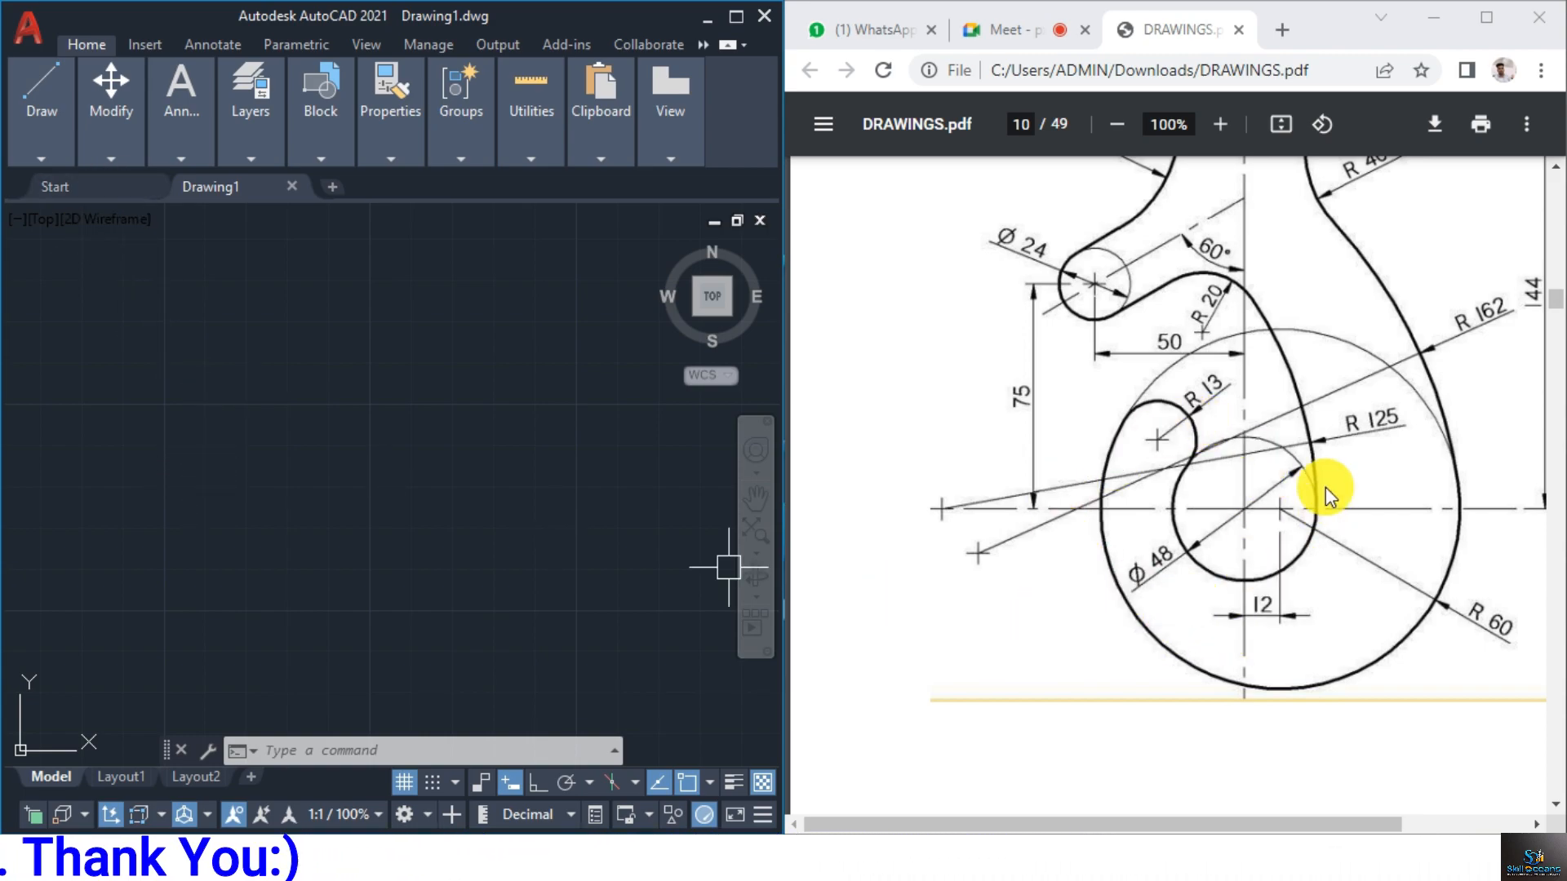
# Draw a center-radius circle of radius 60 in the empty drawing for the hook's outer curve
pyautogui.click(40, 158)
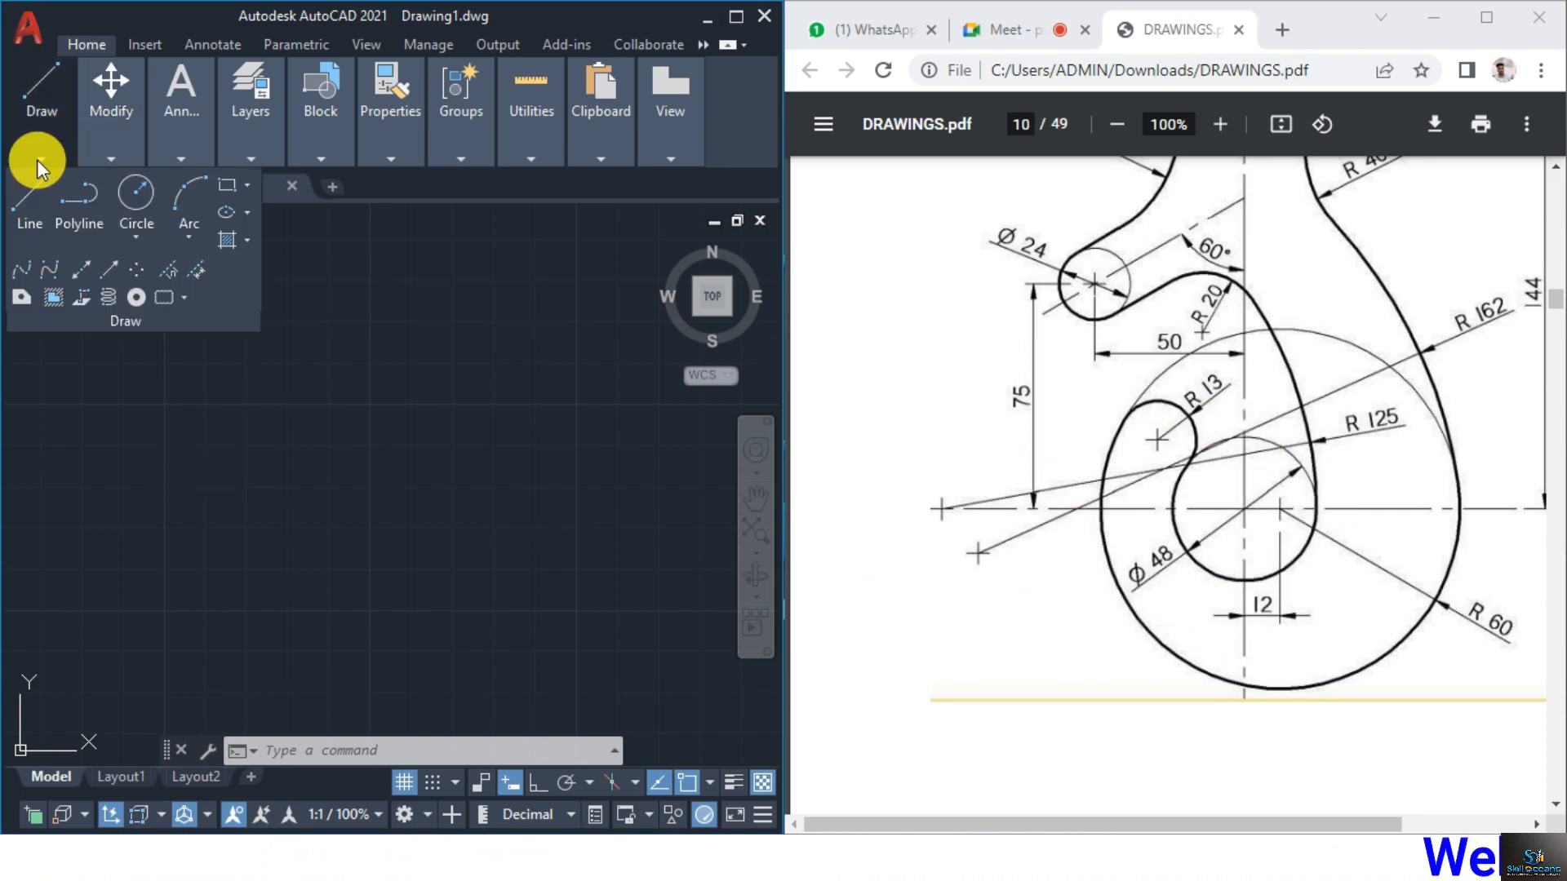
pyautogui.click(135, 238)
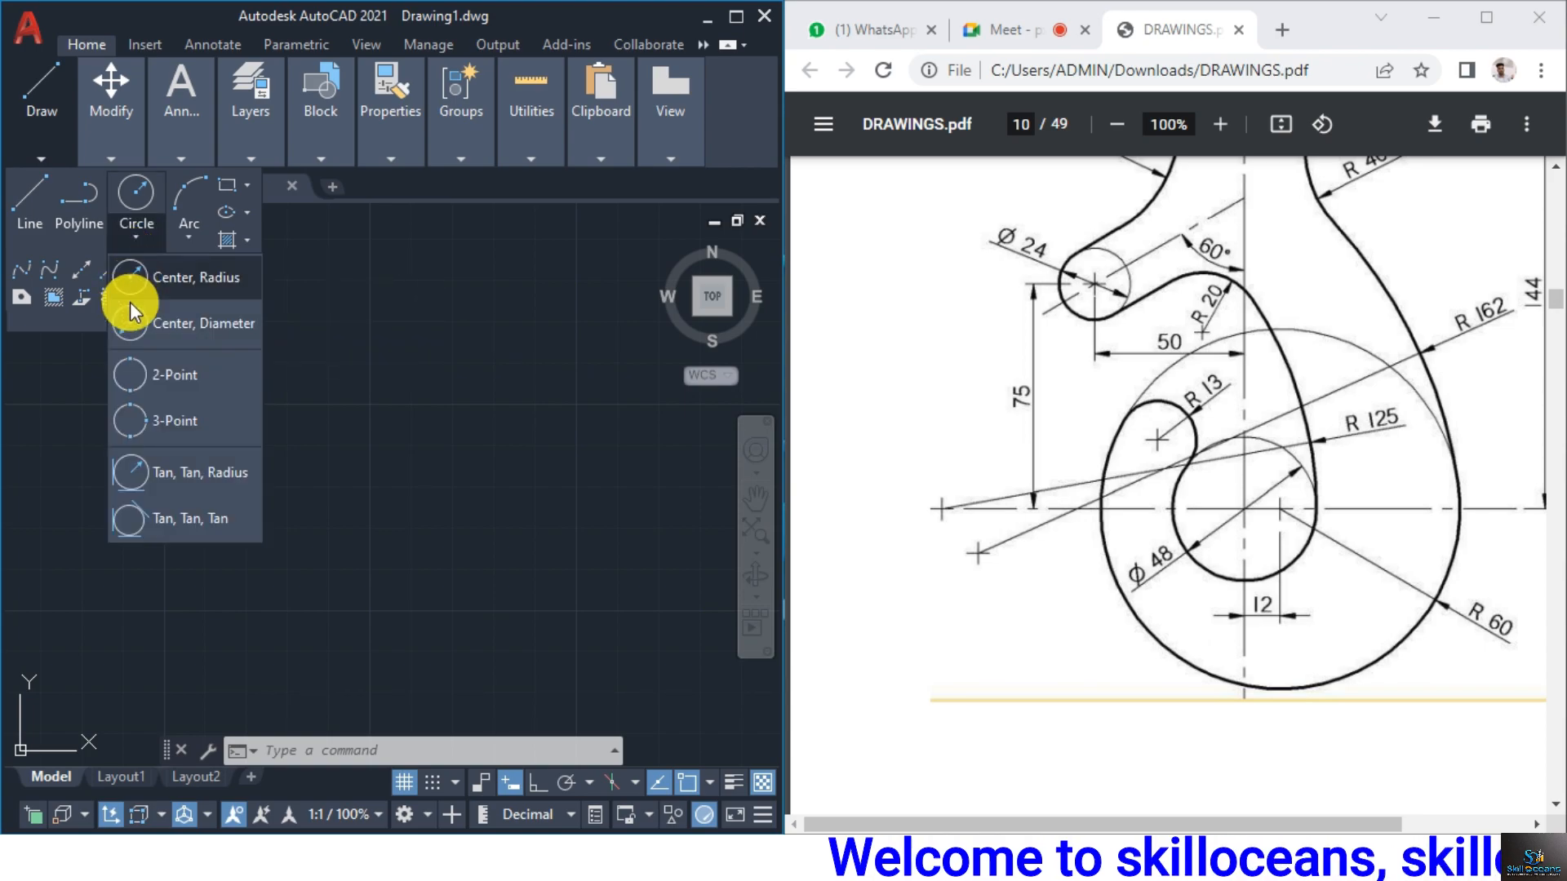
pyautogui.click(181, 287)
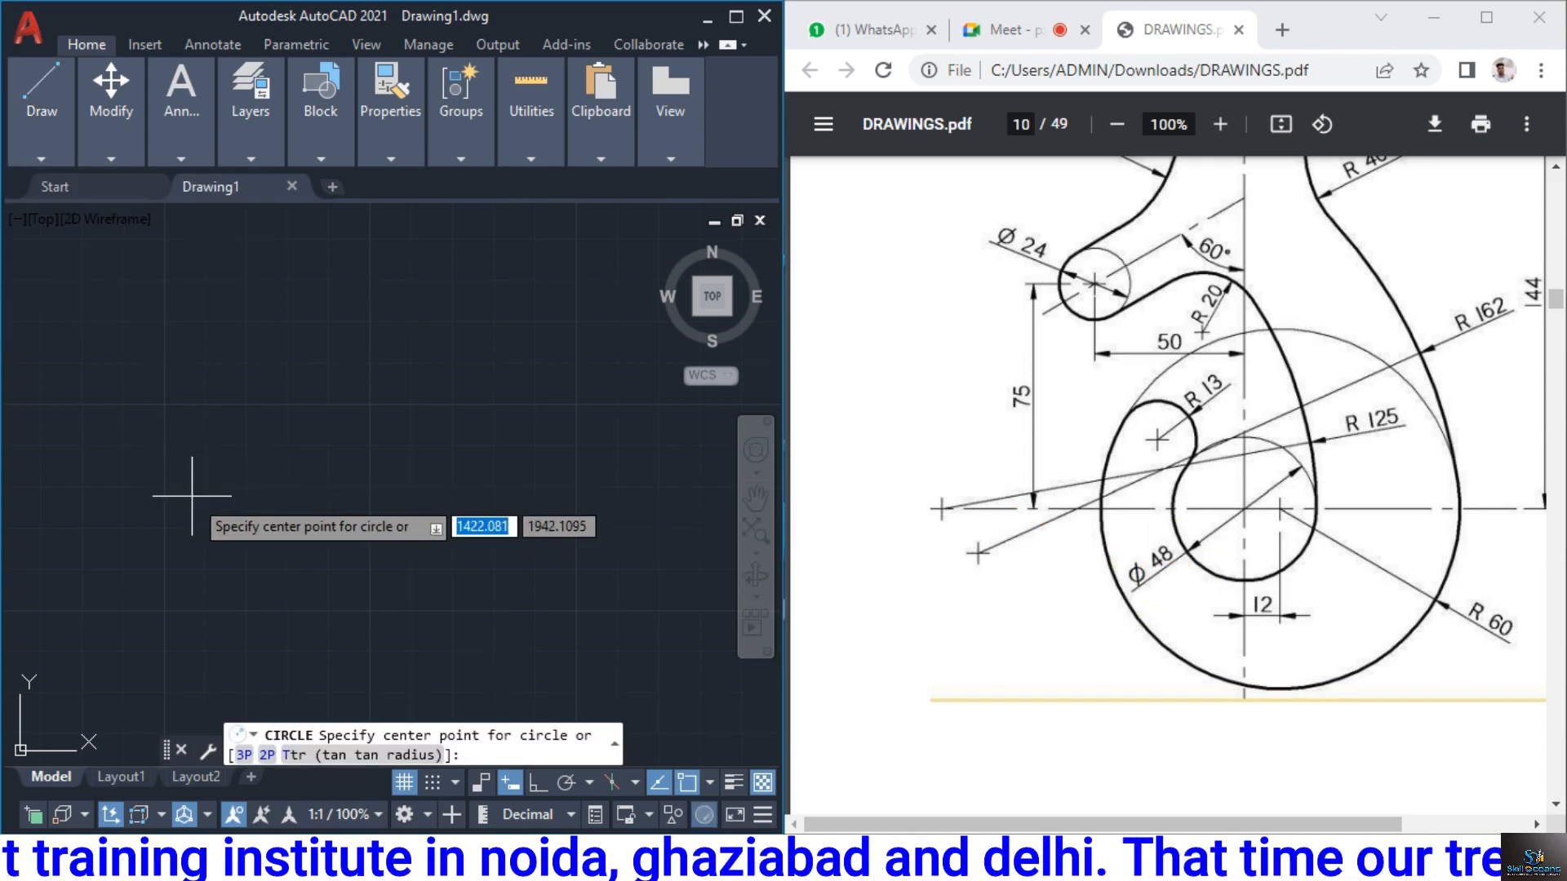
pyautogui.click(254, 487)
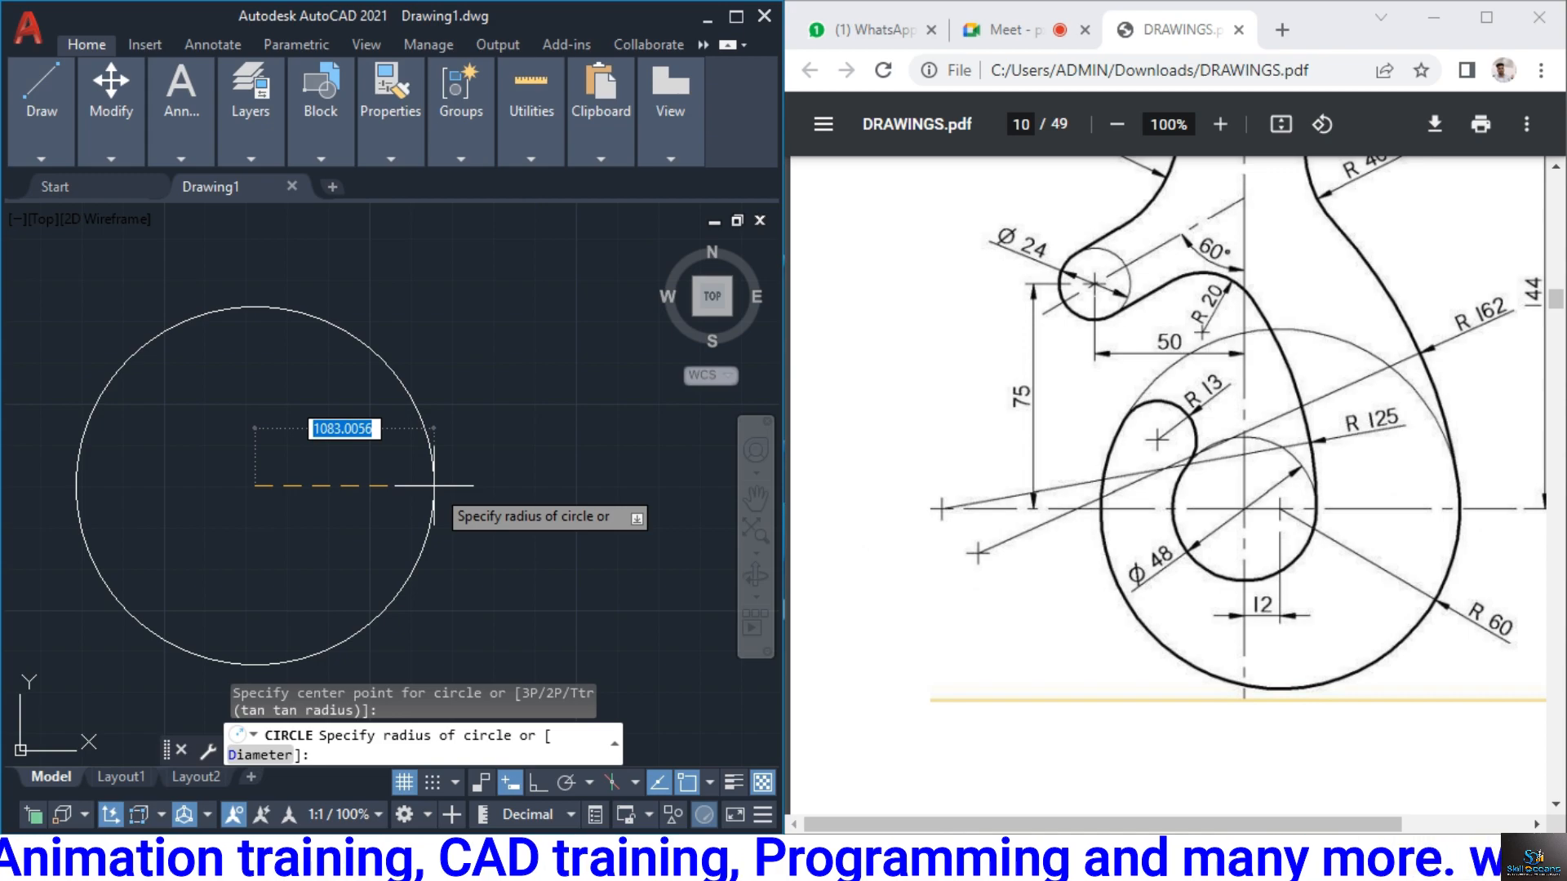
pyautogui.write('60')
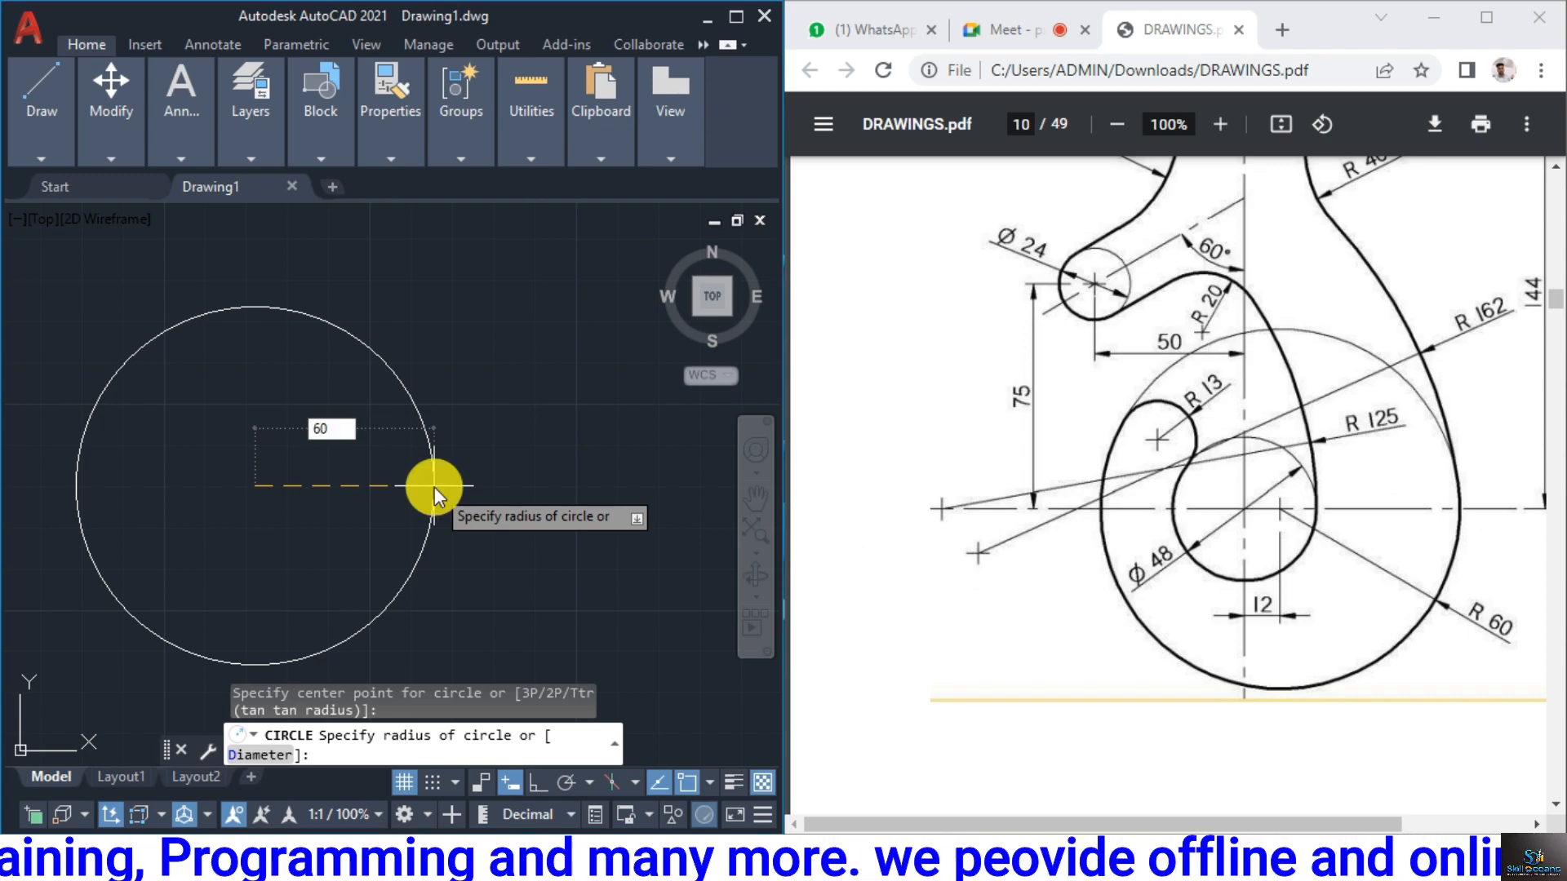
pyautogui.press('Return')
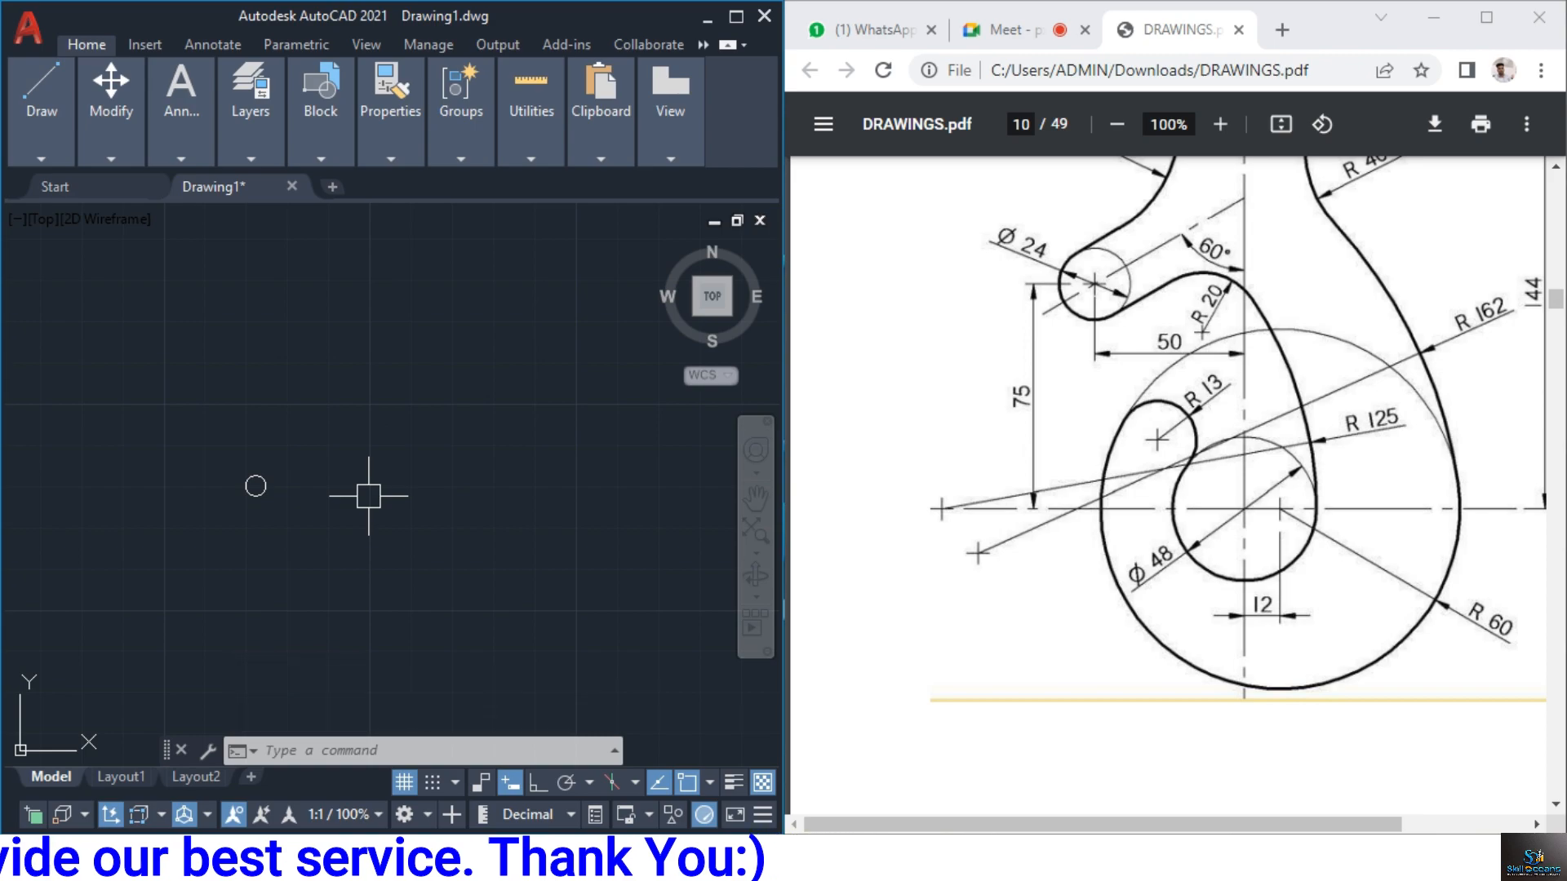
# Fit the view to the drawing's extents and zoom back out until there is free space around the circle
pyautogui.write('z')
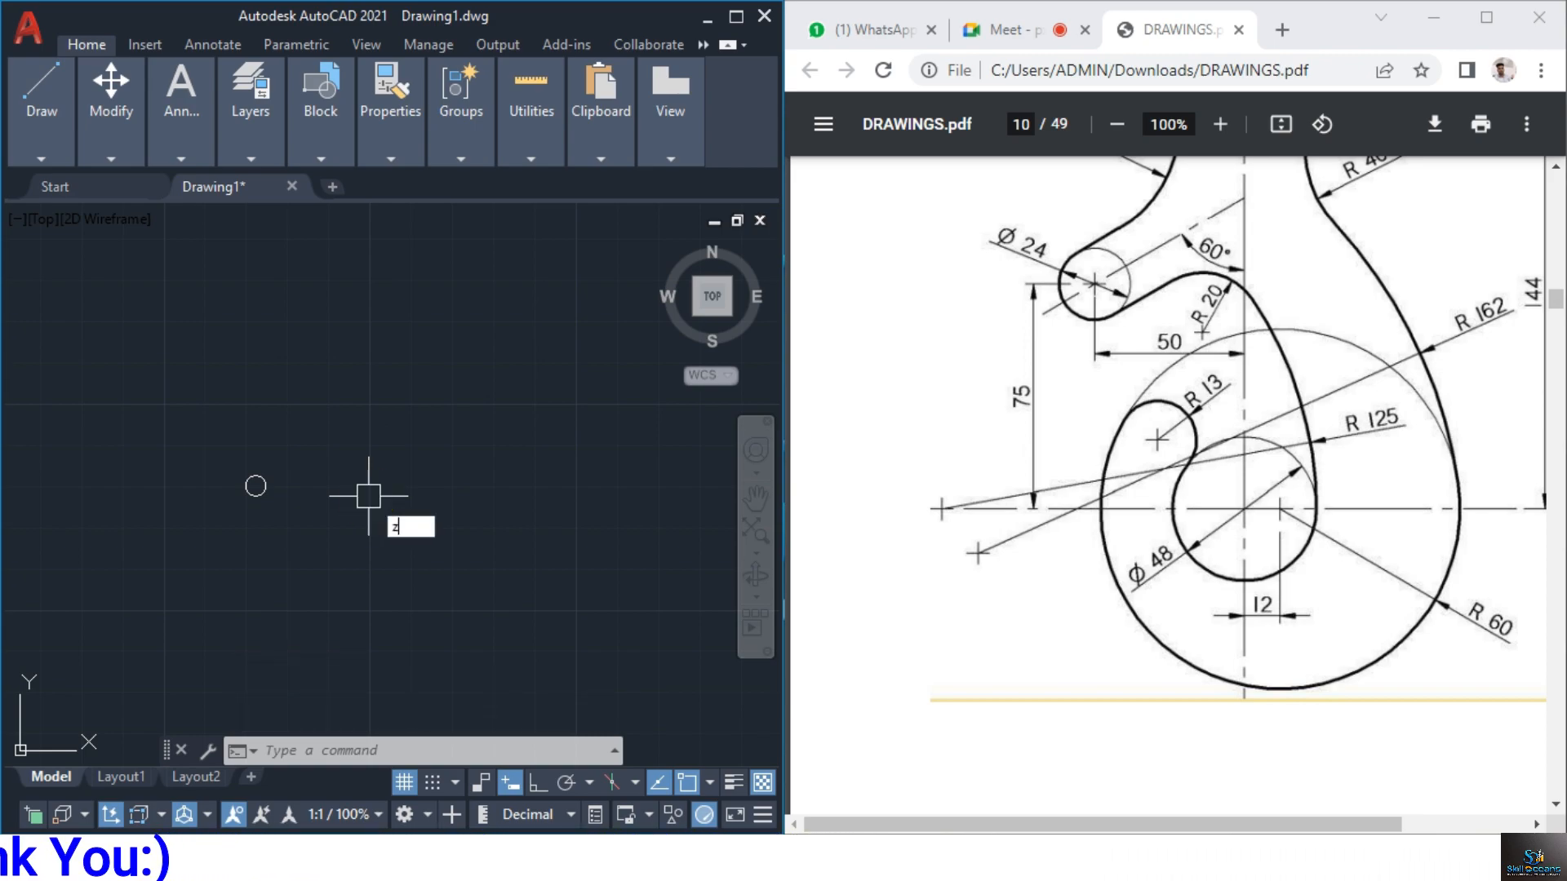
pyautogui.press('Return')
pyautogui.write('e')
pyautogui.press('Return')
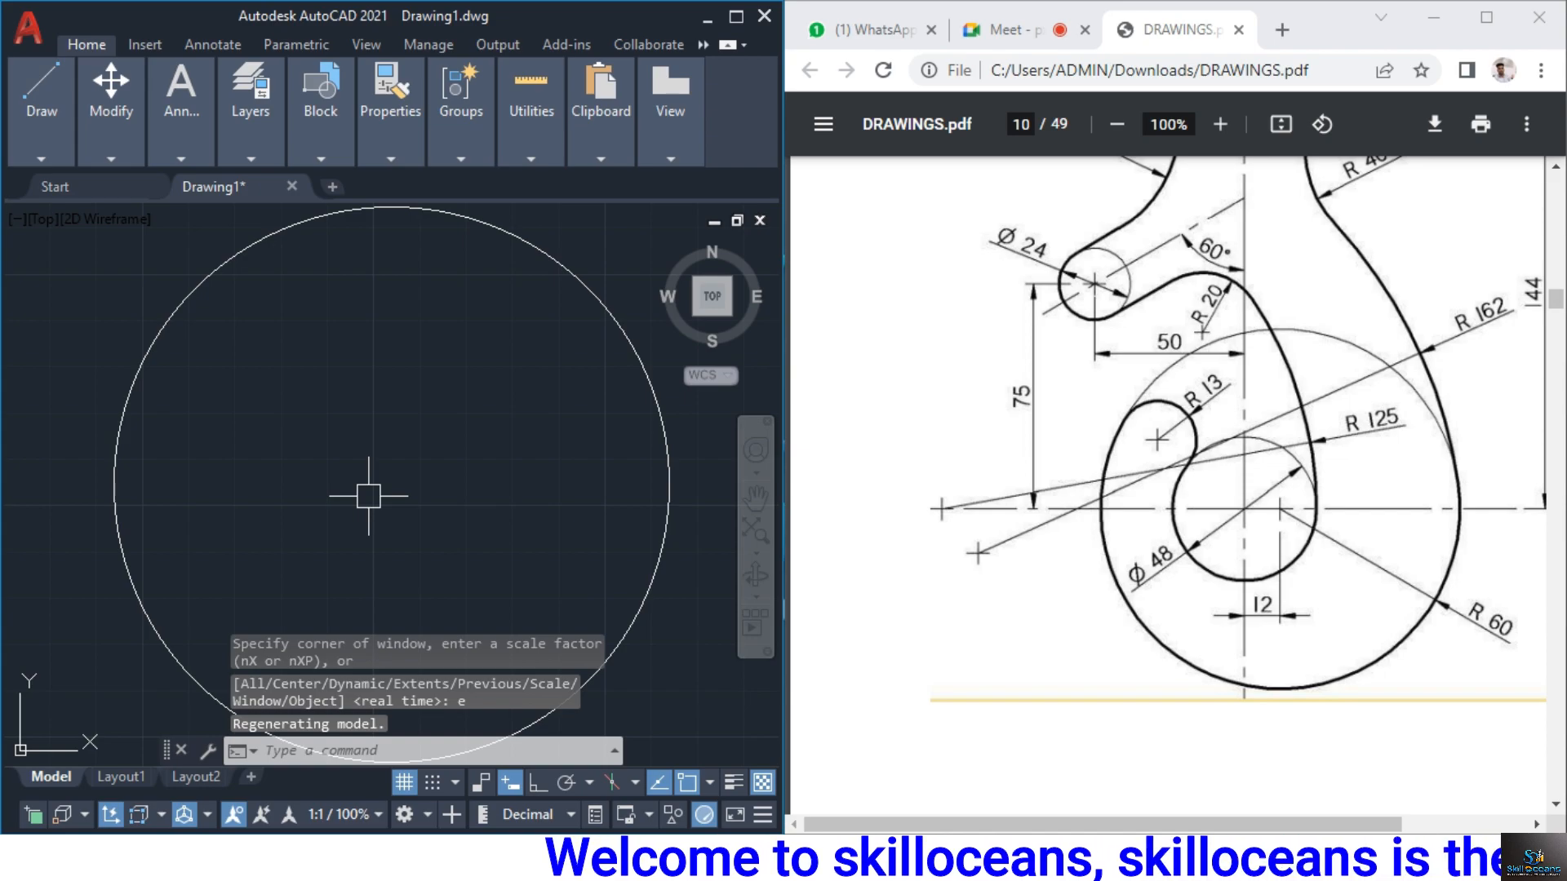
pyautogui.click(749, 540)
pyautogui.scroll(-3, 362, 496)
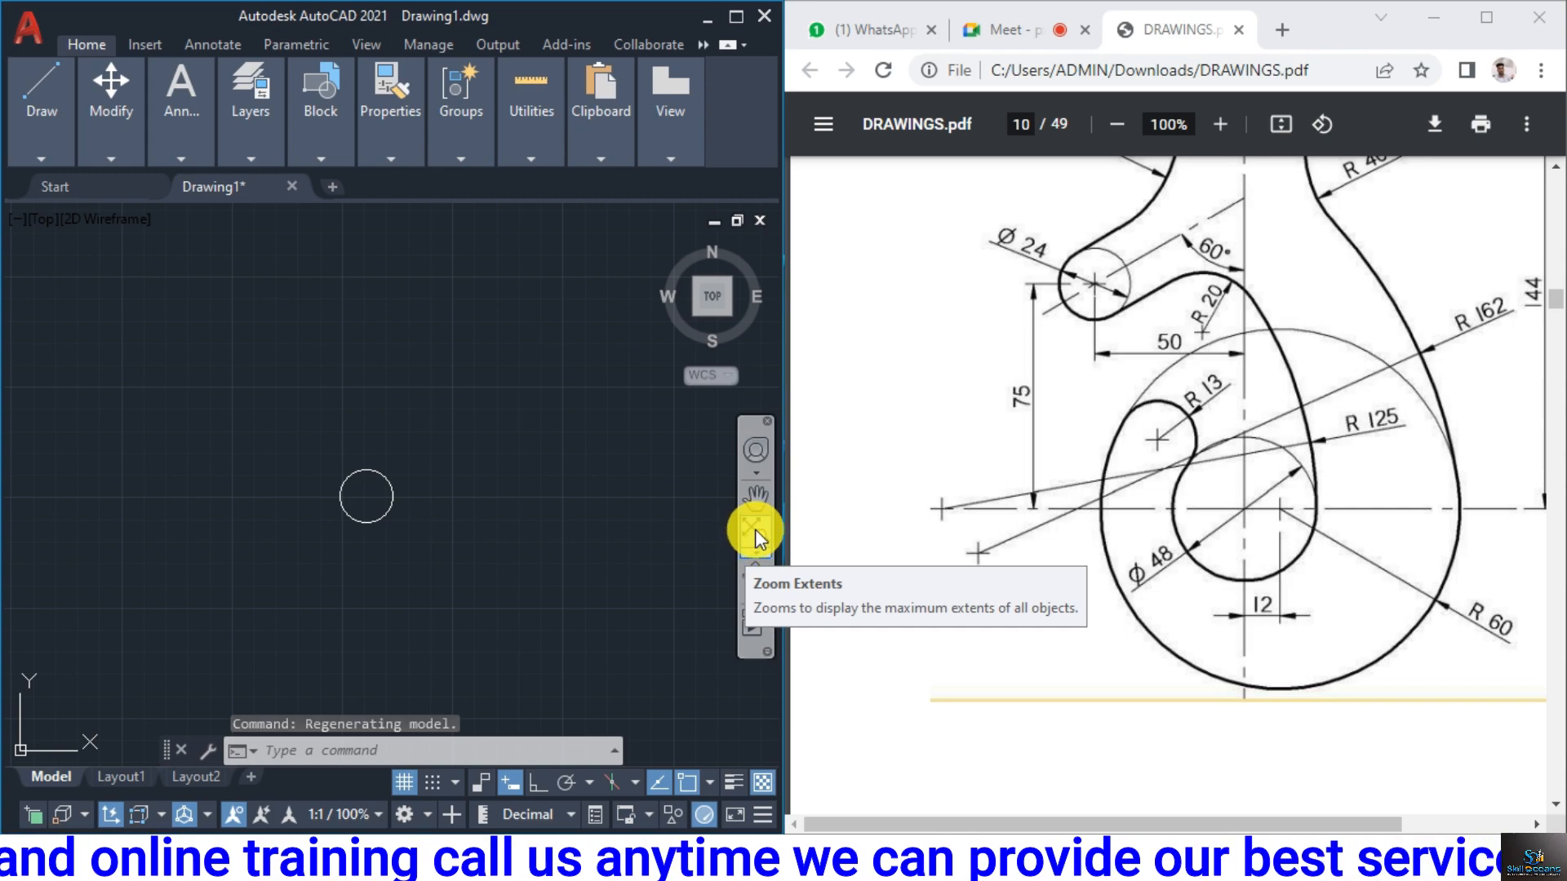
pyautogui.click(756, 529)
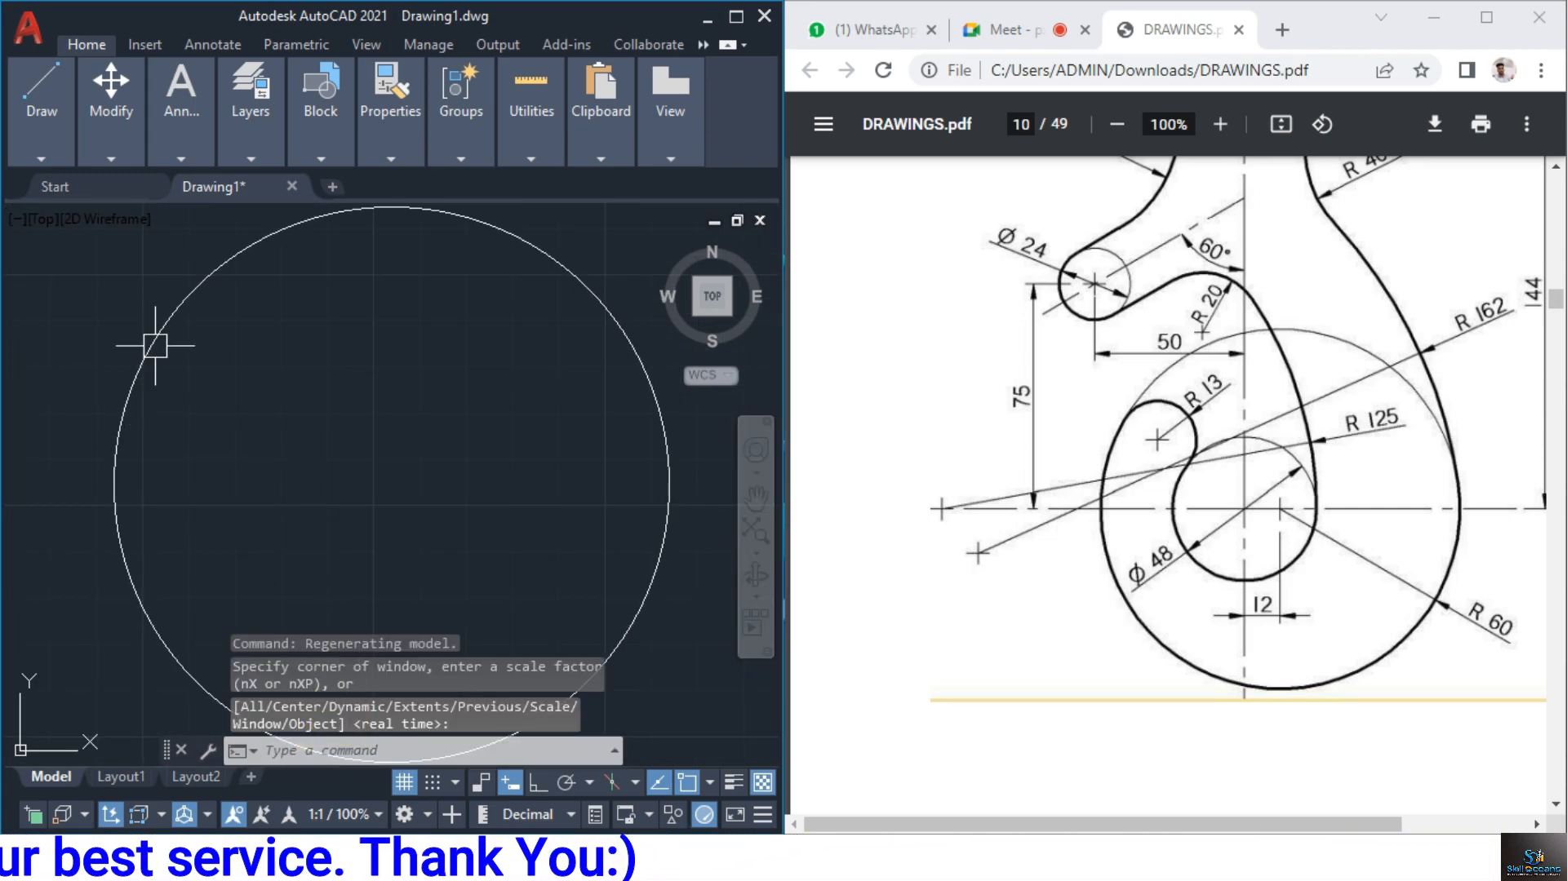
pyautogui.scroll(-3, 269, 470)
pyautogui.scroll(-2, 347, 461)
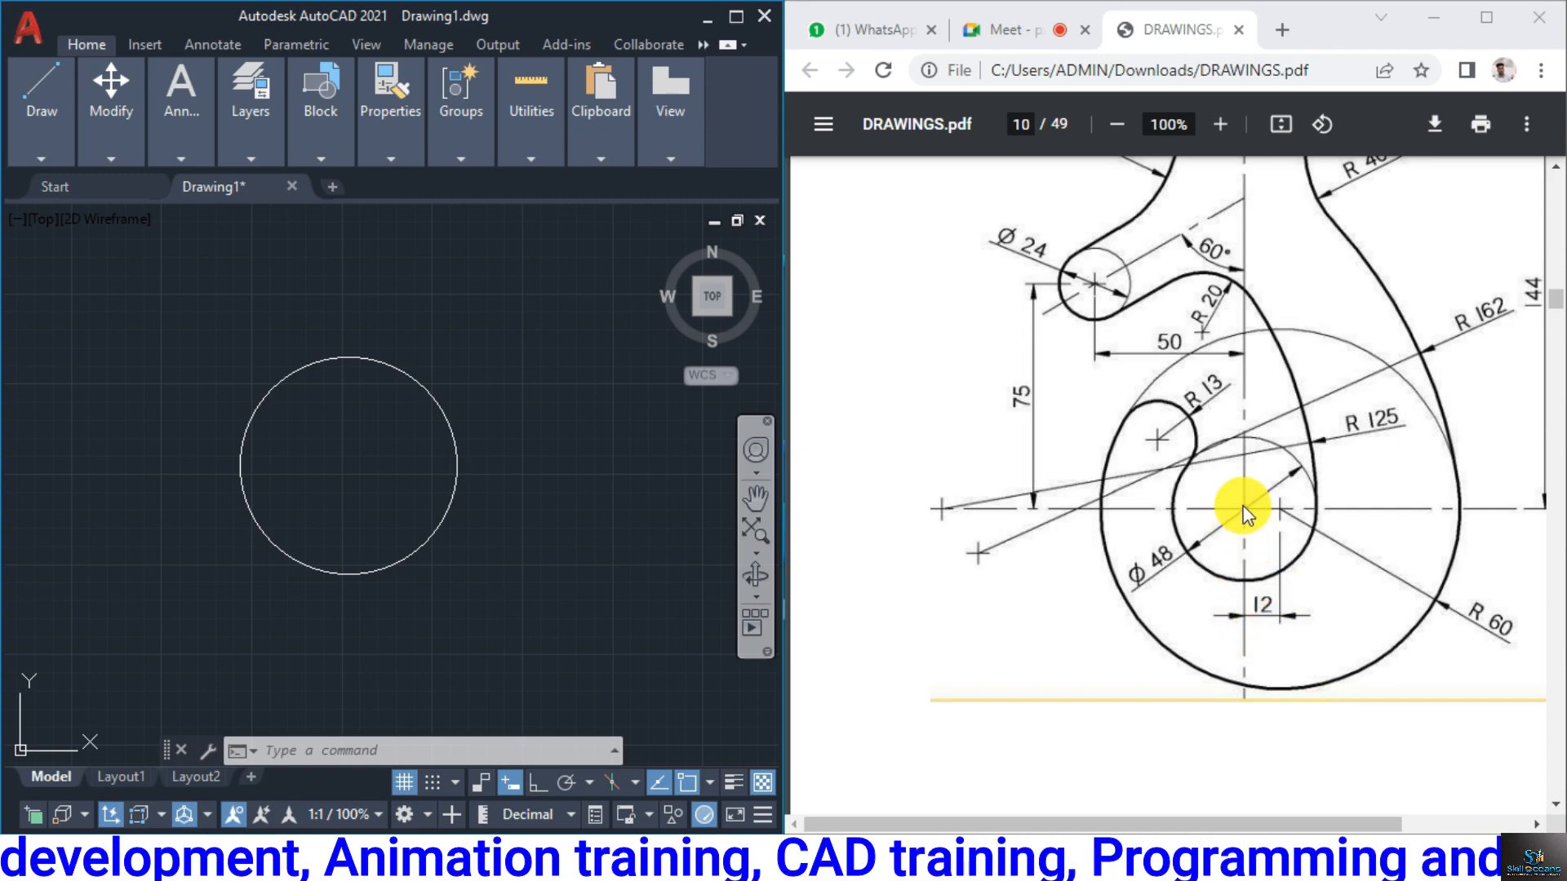
# With Ortho mode on, draw a horizontal construction line 12 units long to the left from the circle's center
pyautogui.write('l')
pyautogui.press('Return')
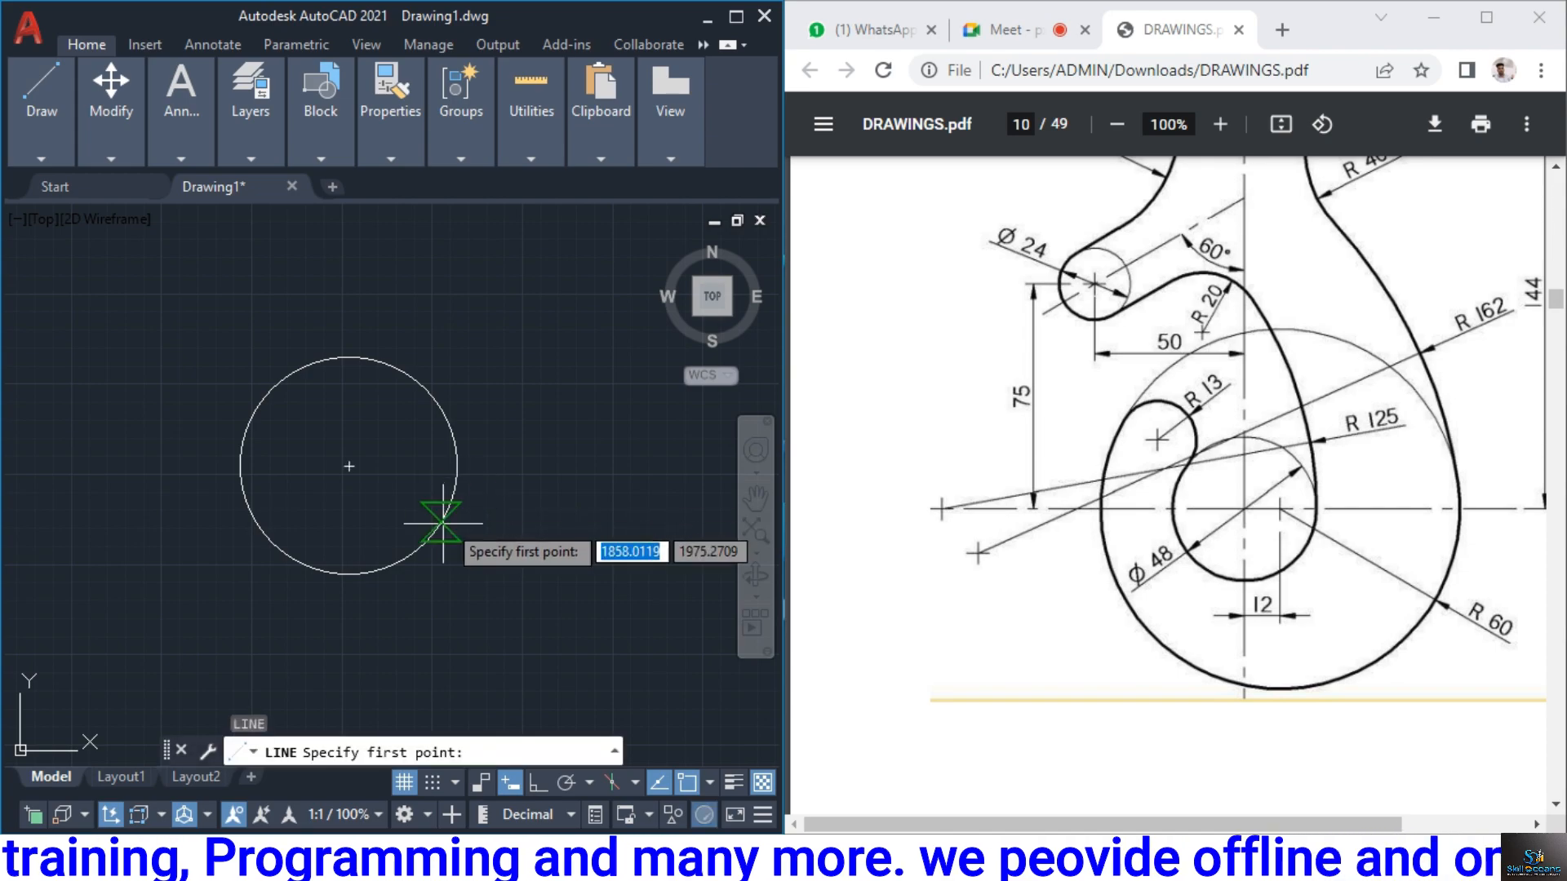
pyautogui.click(348, 466)
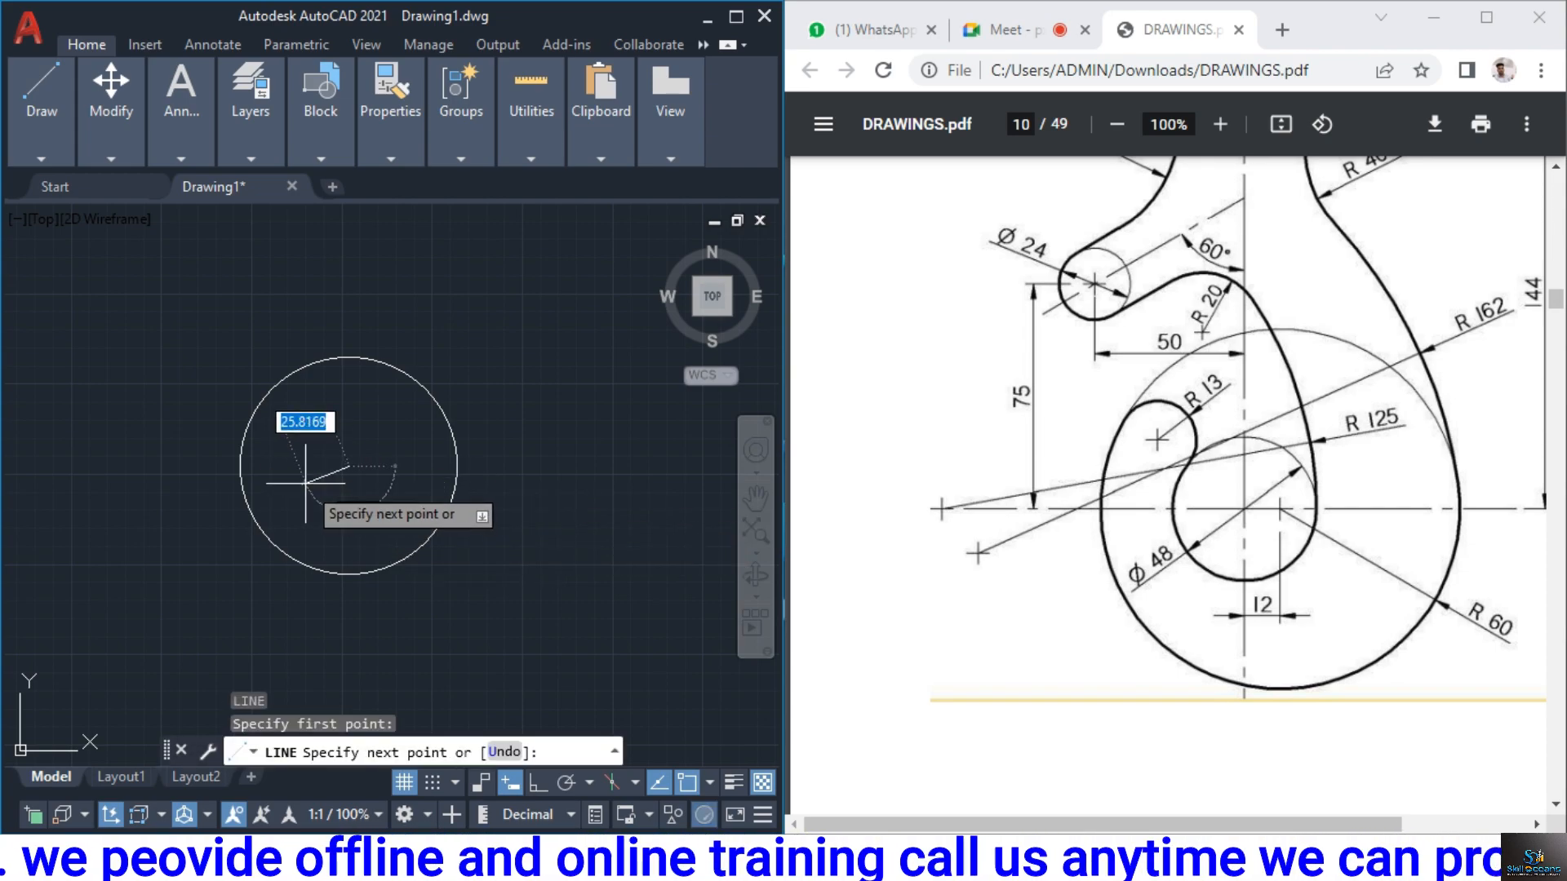
pyautogui.press('F8')
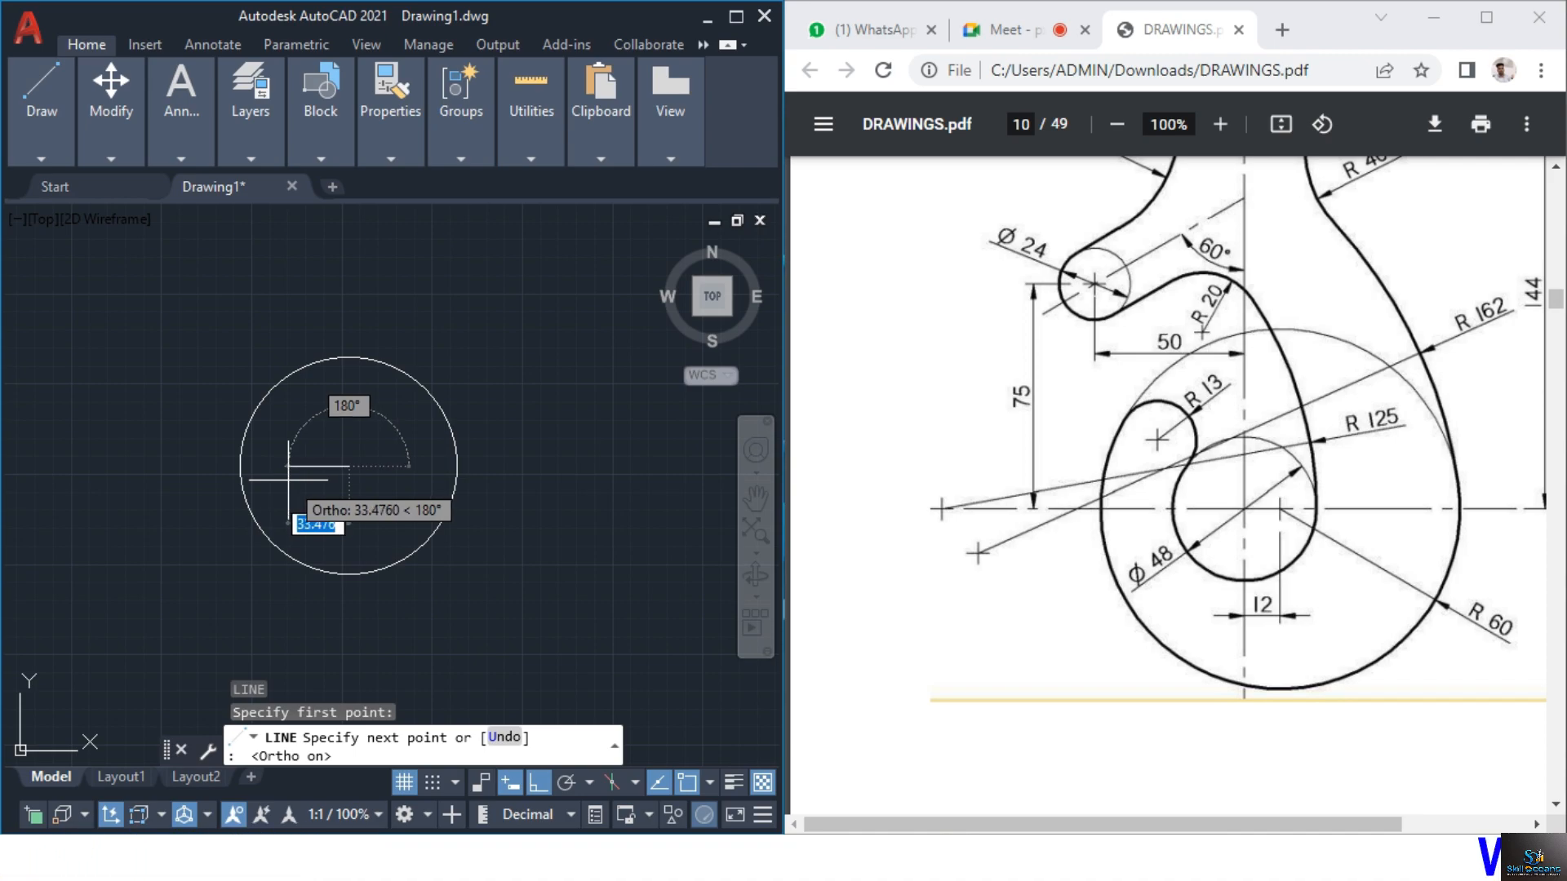
pyautogui.write('12')
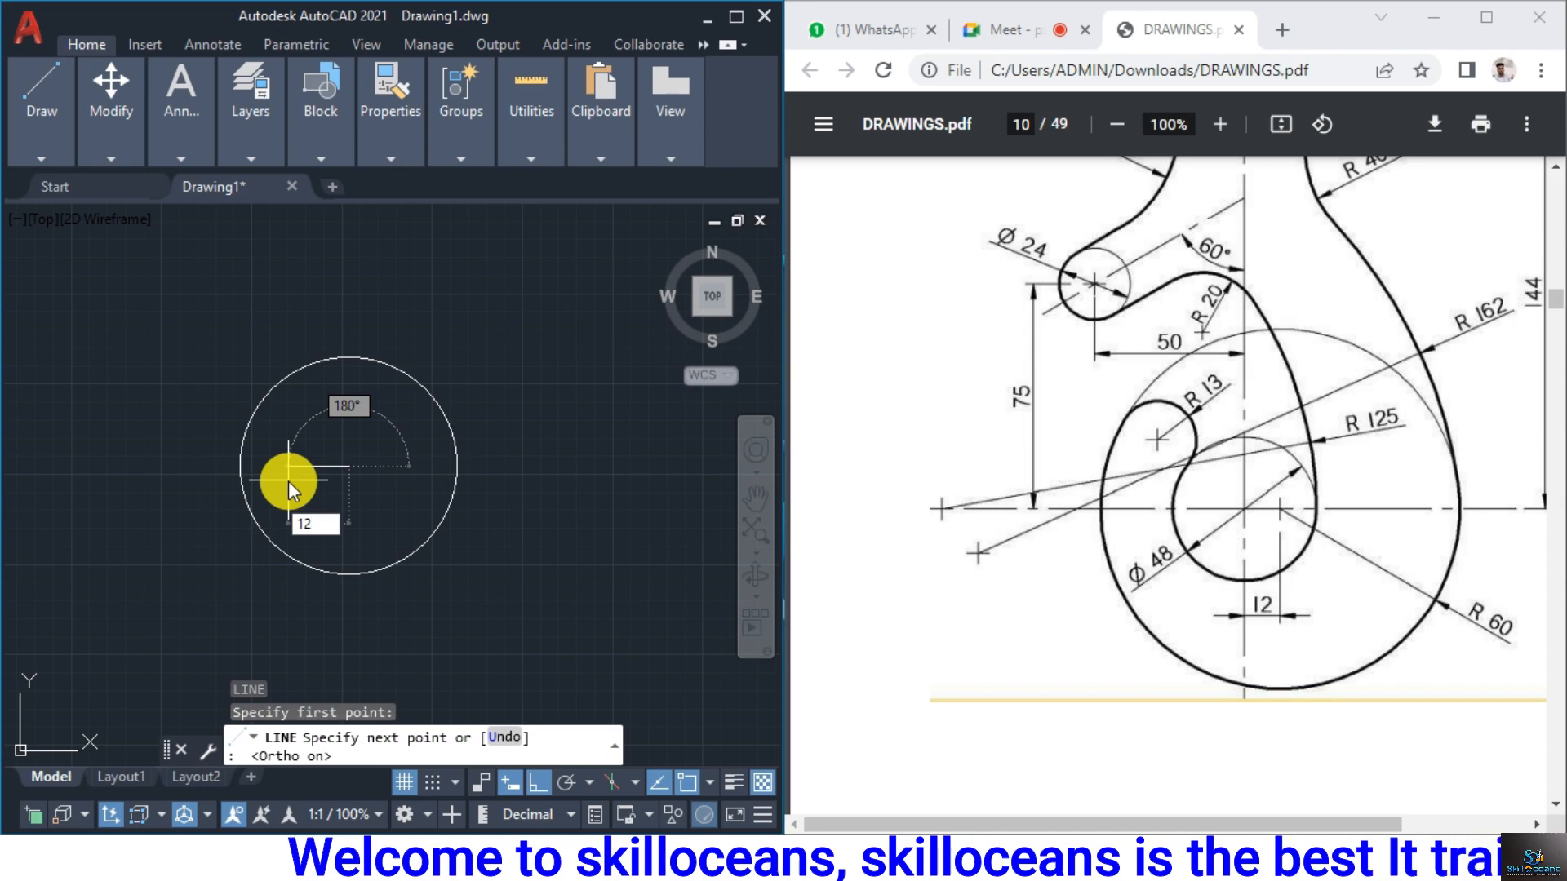
pyautogui.press('Return')
pyautogui.press('Escape')
pyautogui.scroll(2, 335, 459)
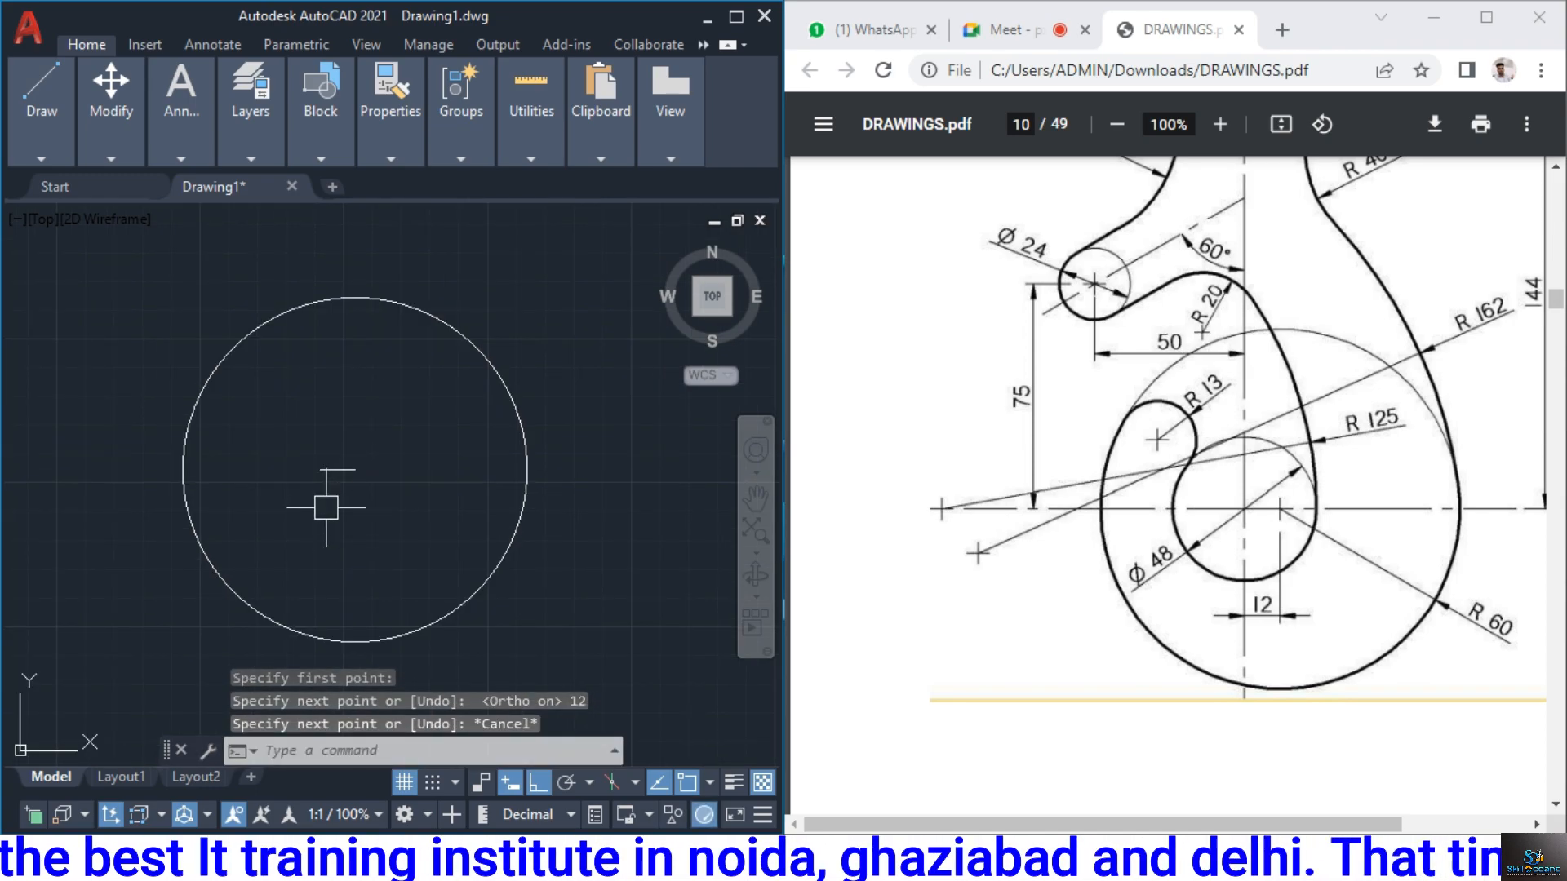
pyautogui.write('c')
pyautogui.press('Return')
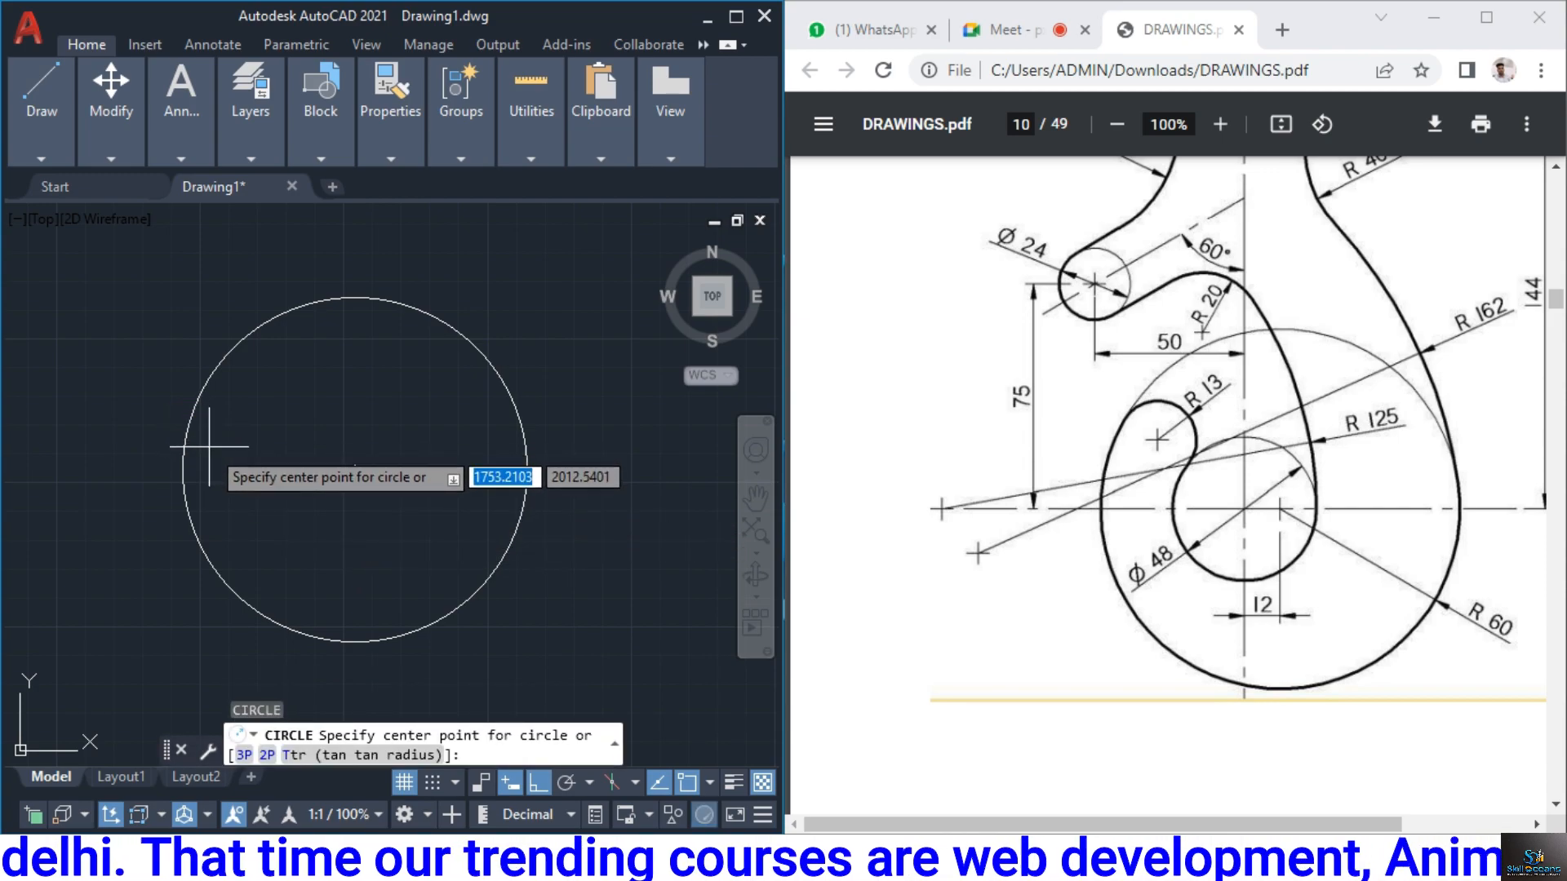
pyautogui.click(42, 159)
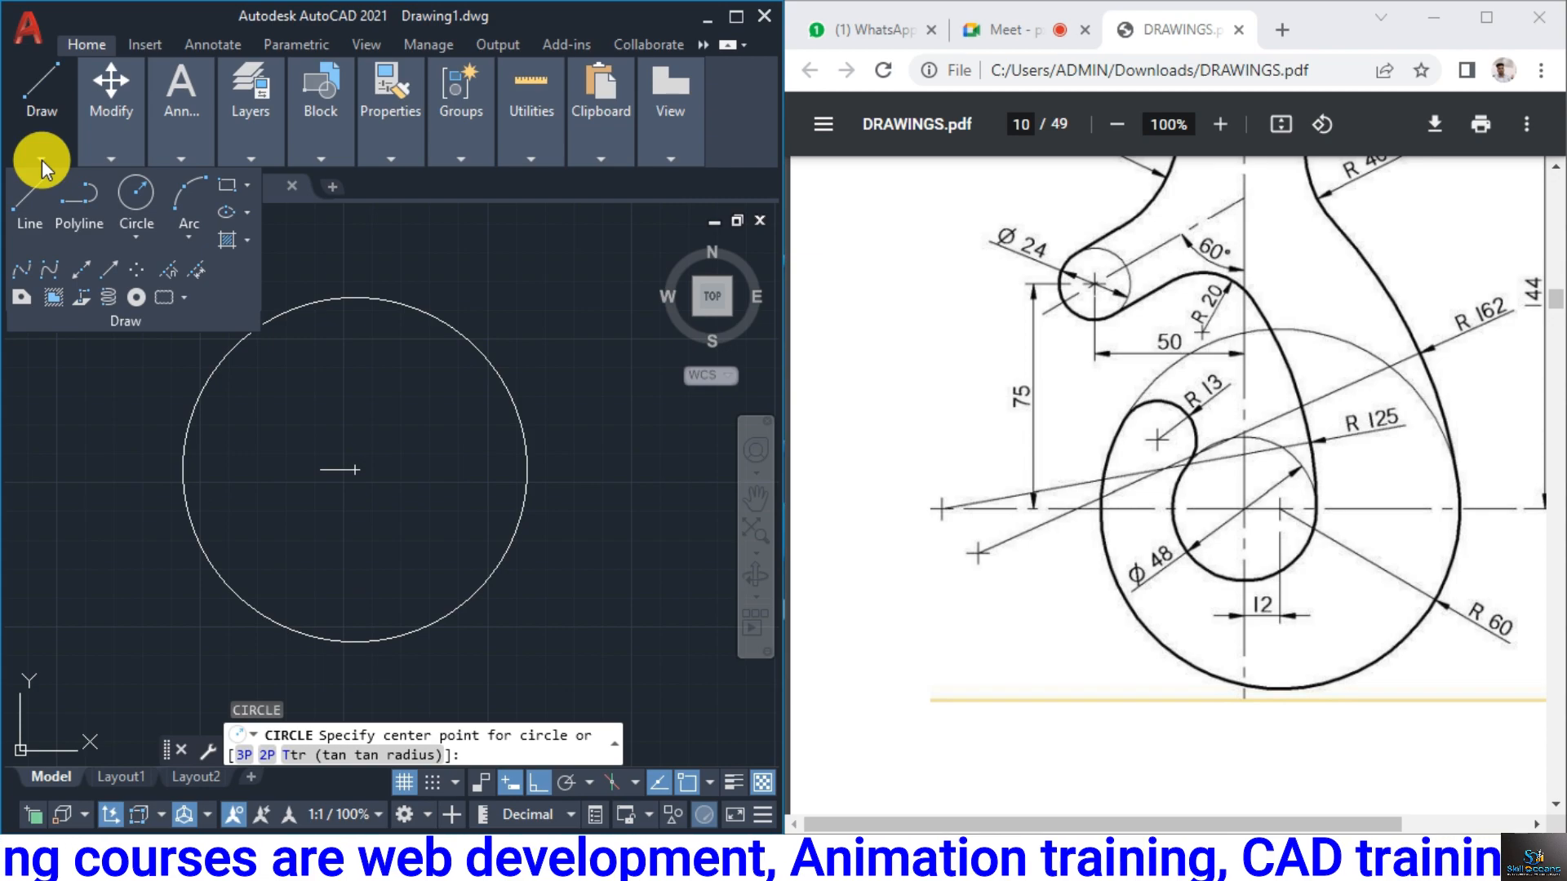
pyautogui.click(145, 235)
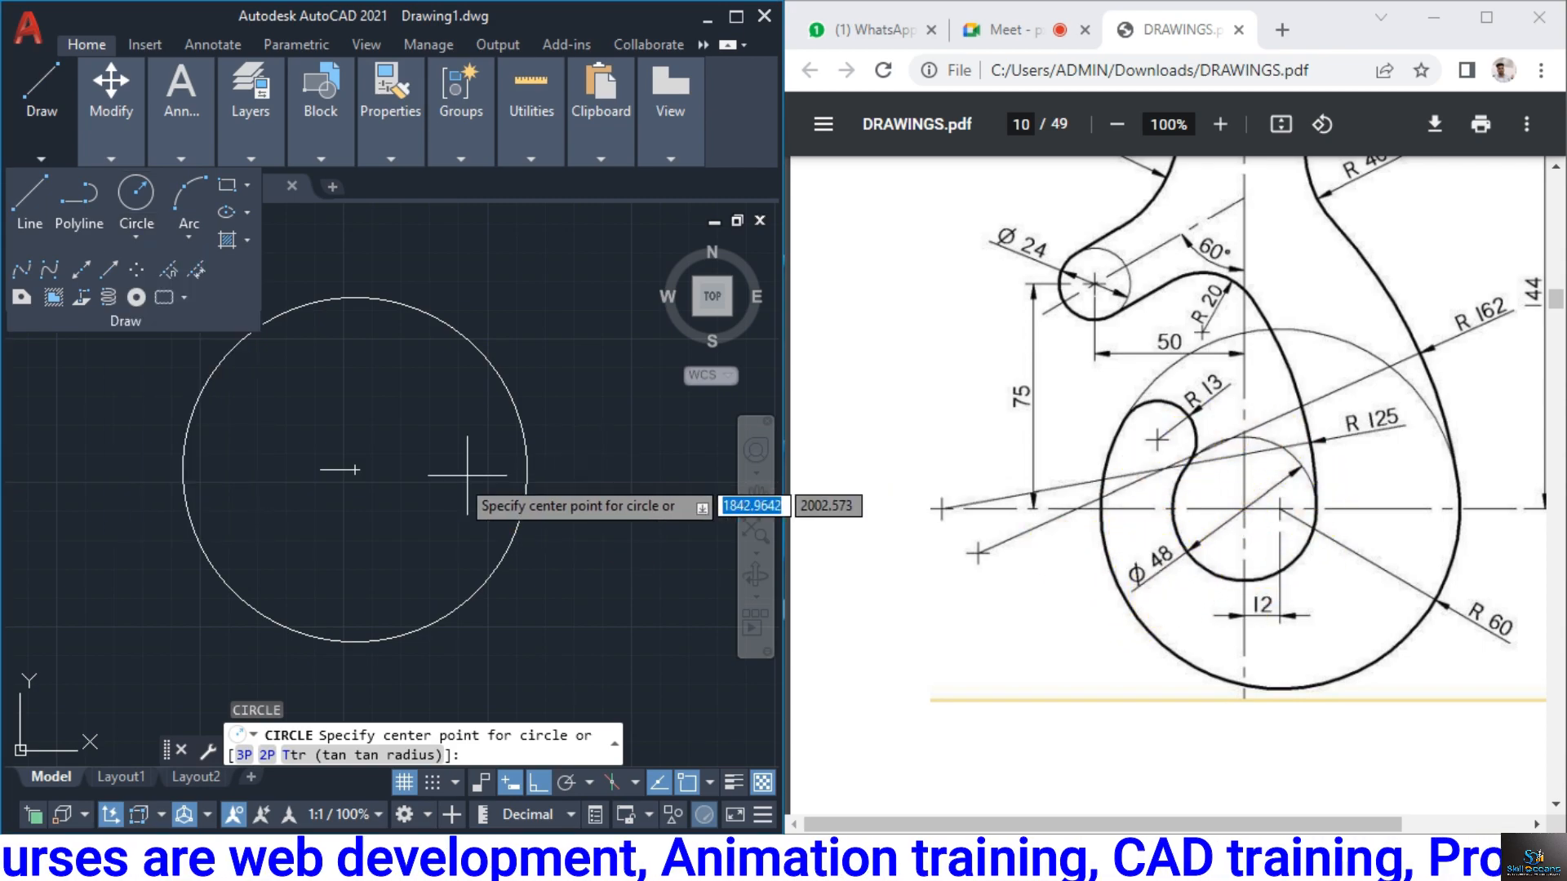
pyautogui.press('Escape')
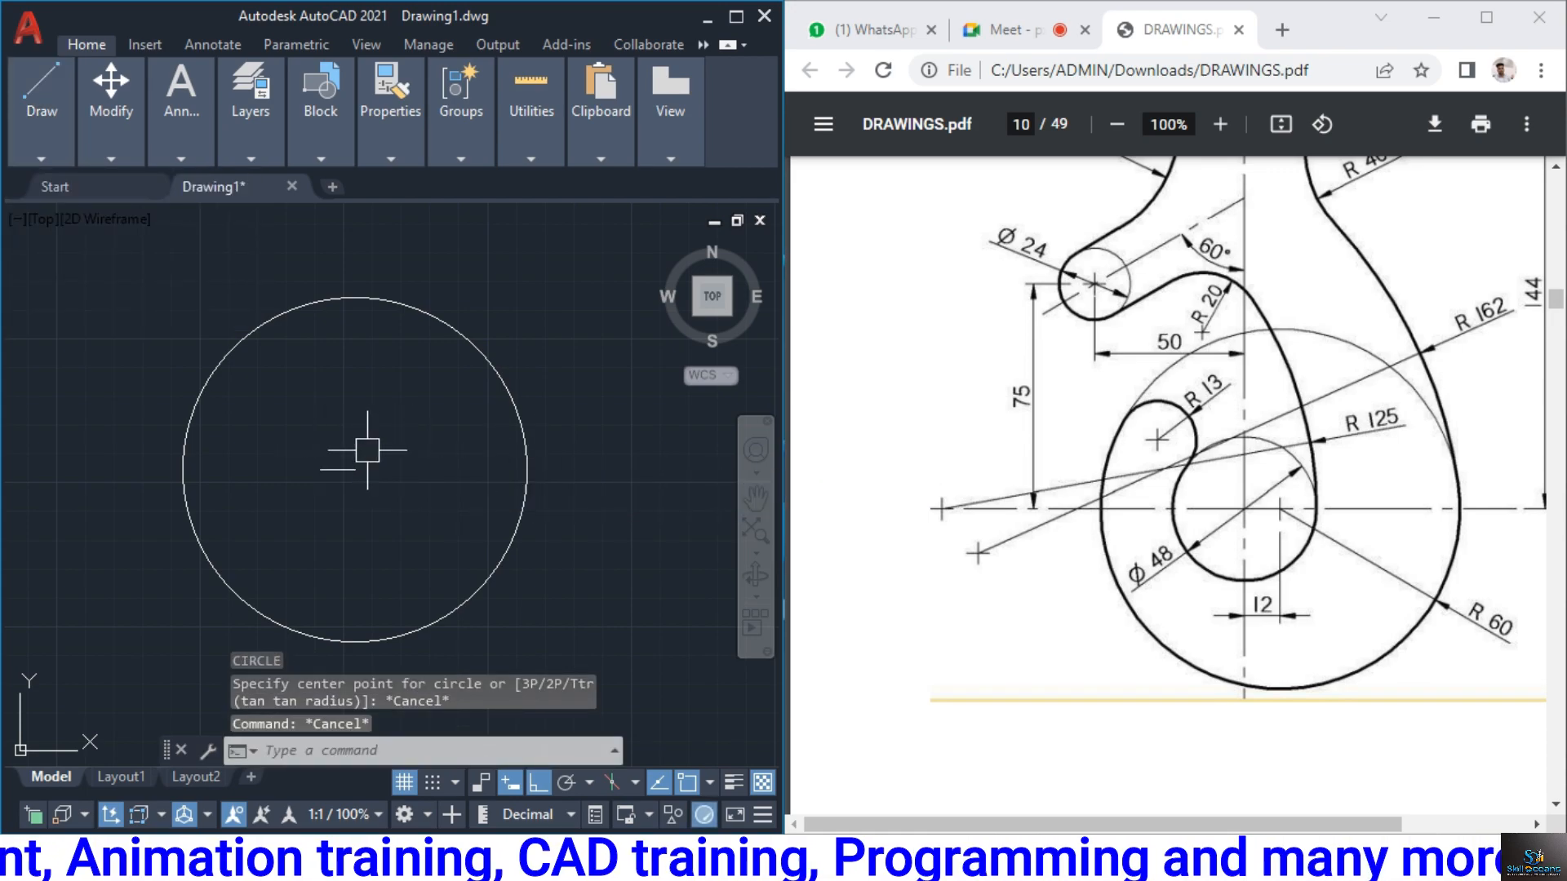
# Draw a circle of diameter 48 centered on the left end of the short construction line
pyautogui.press('Return')
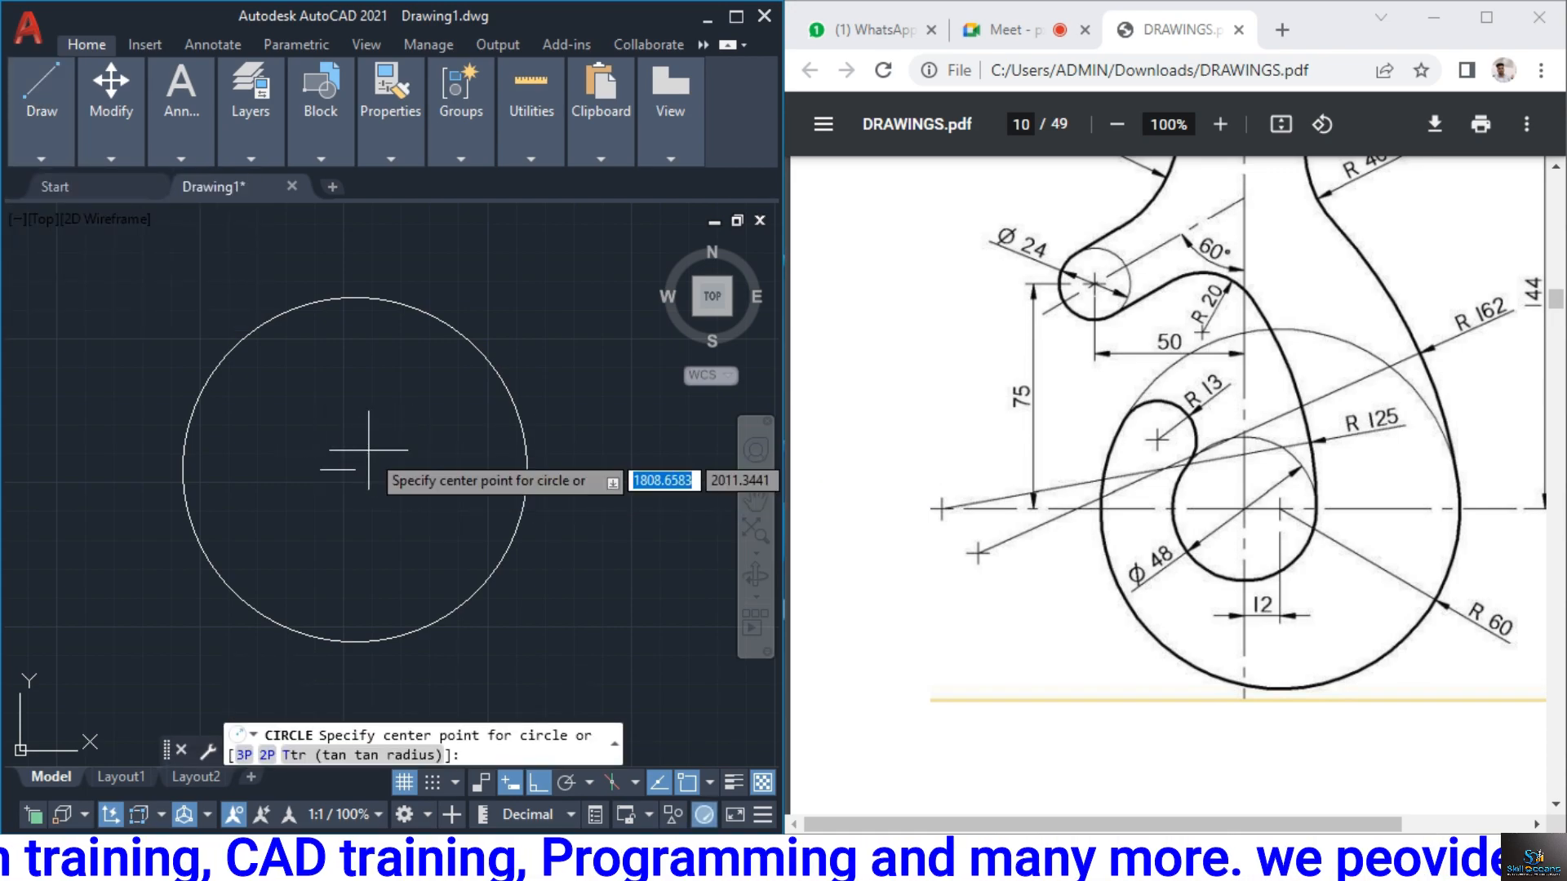
pyautogui.click(321, 469)
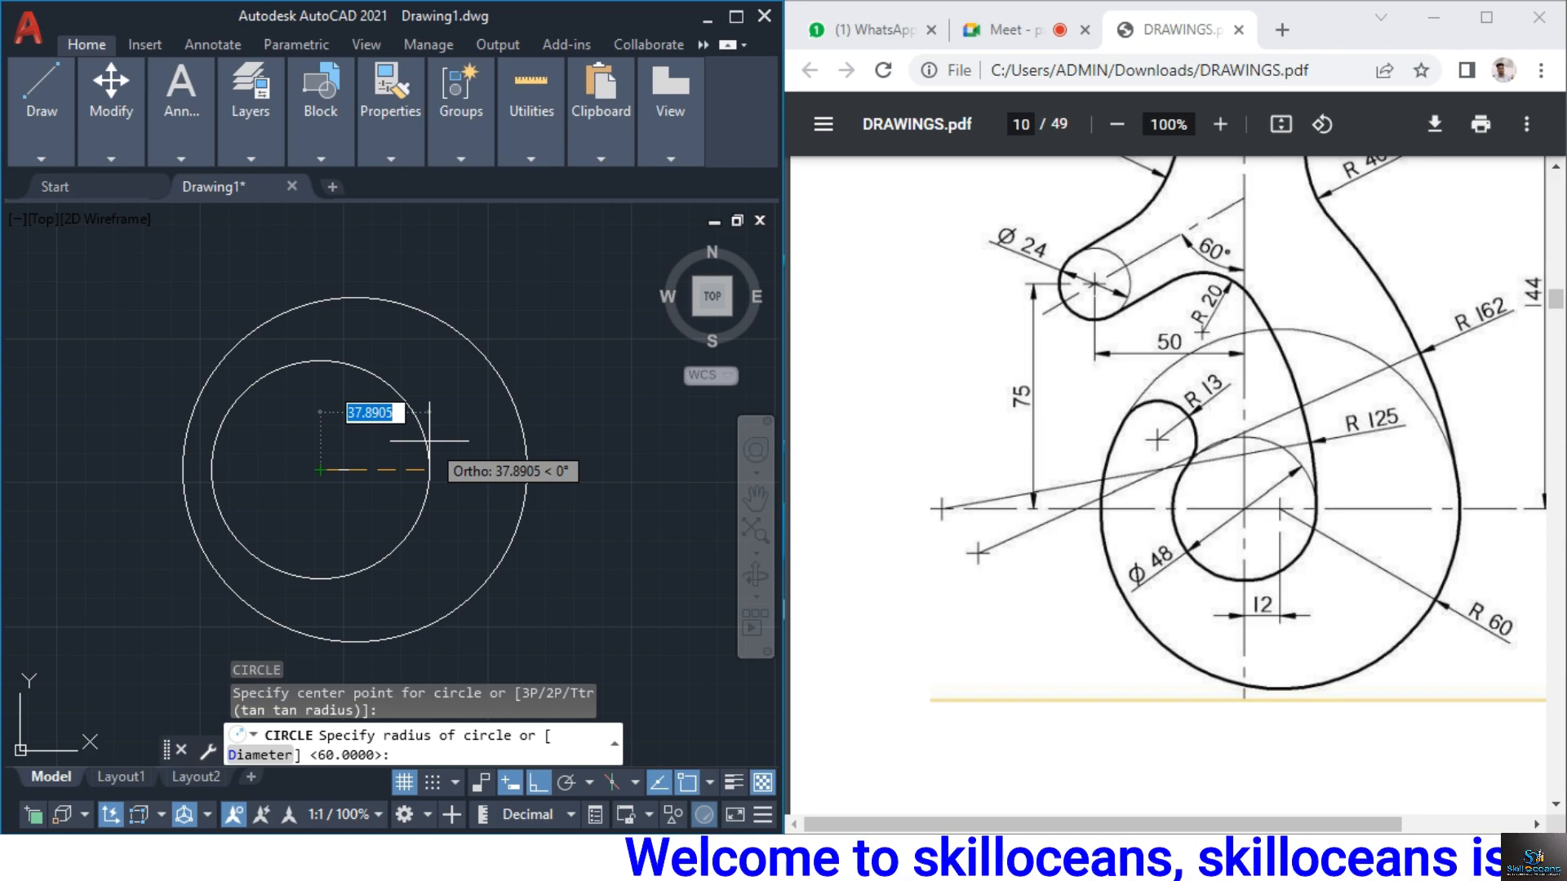
pyautogui.write('d')
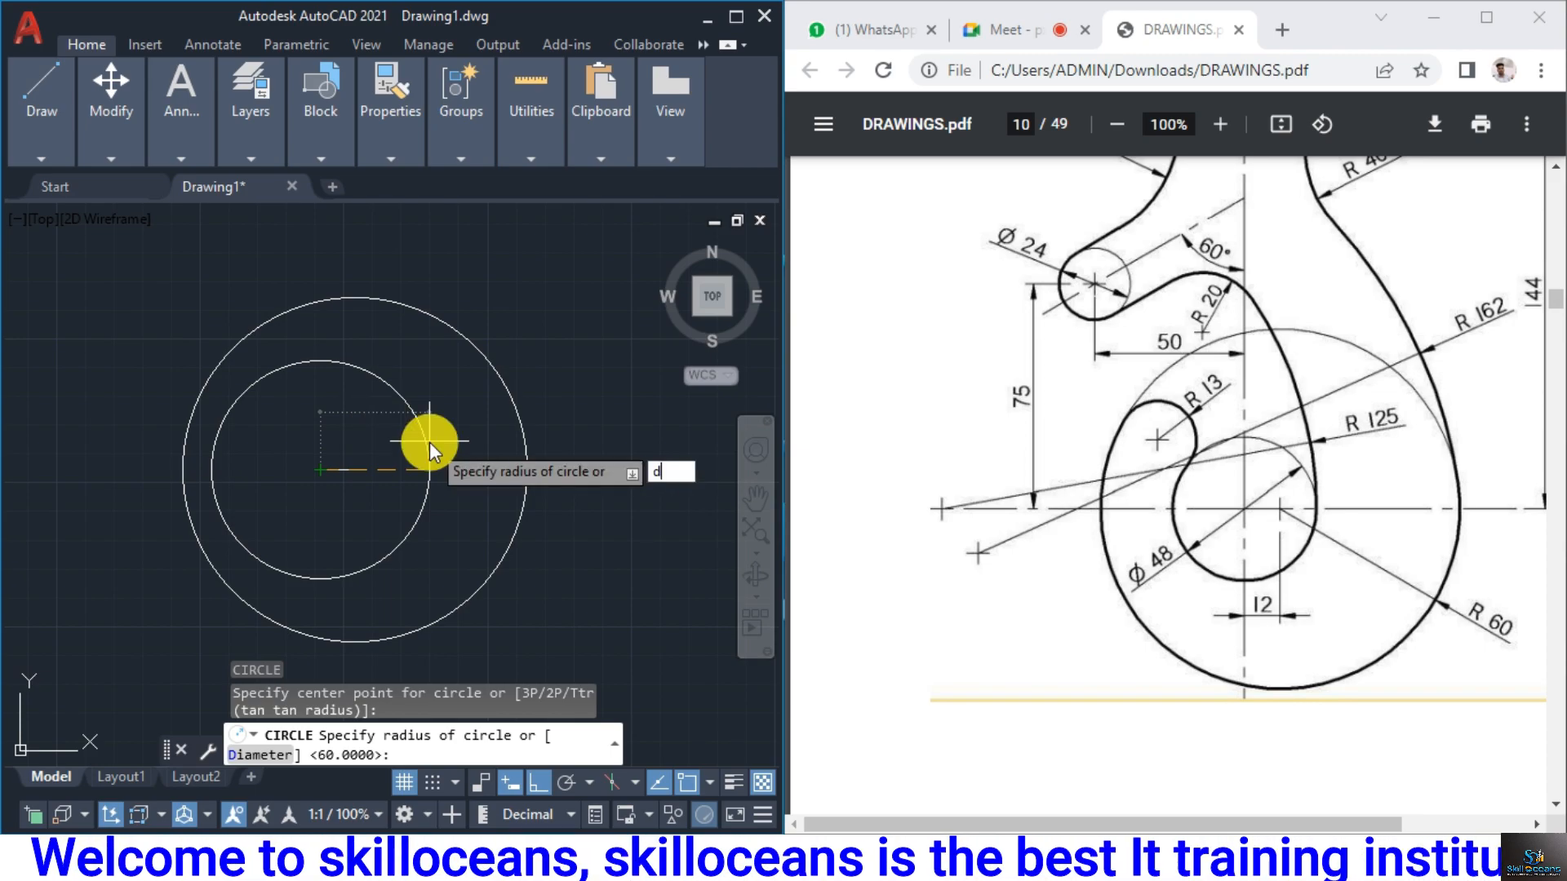
pyautogui.press('Return')
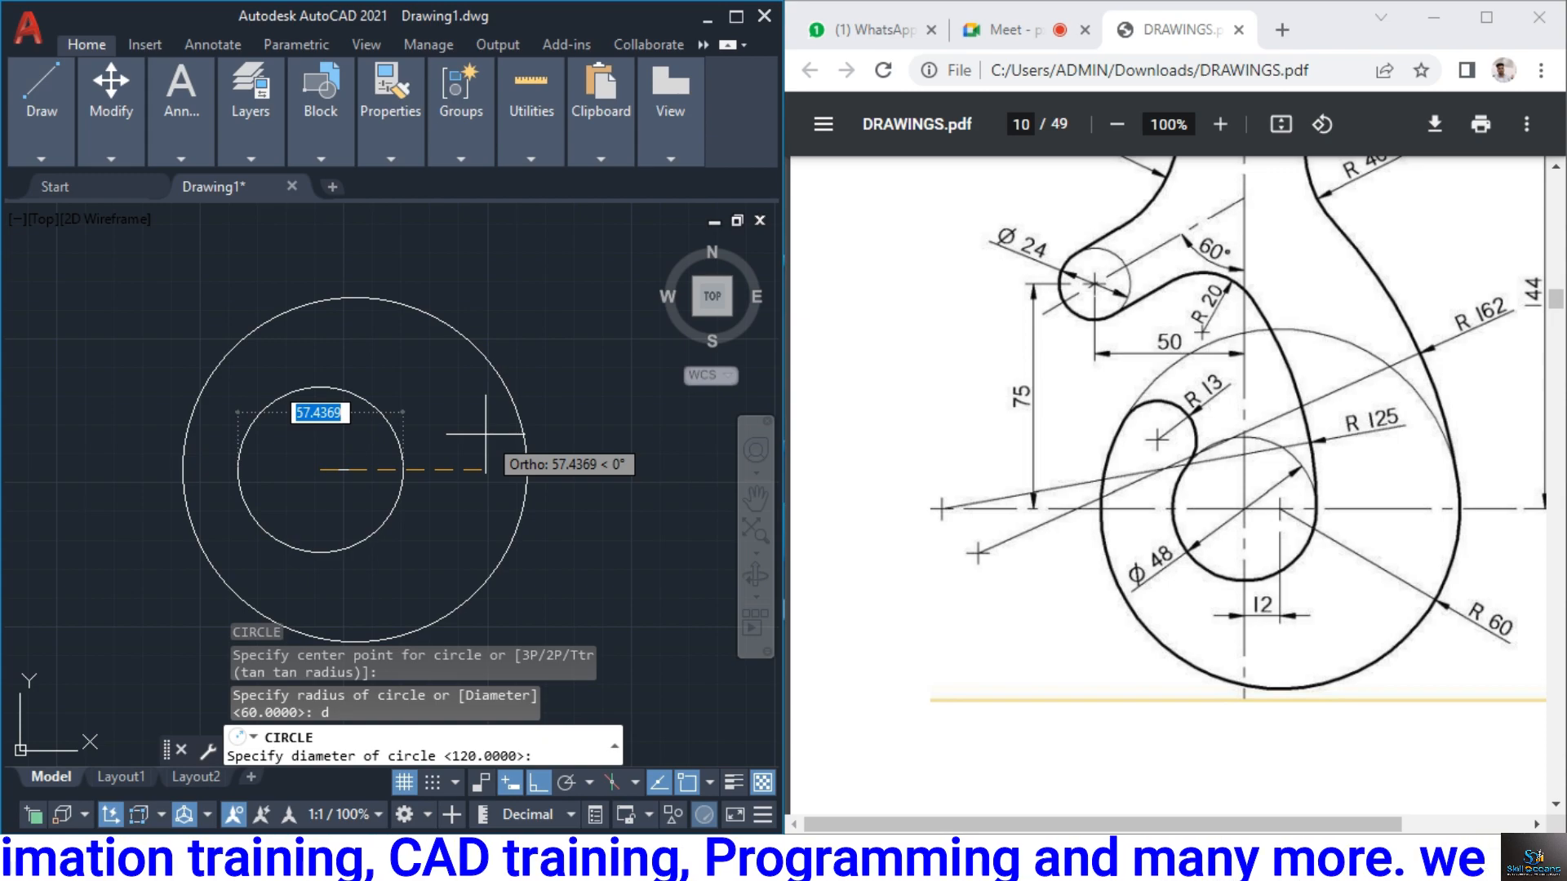
pyautogui.write('48')
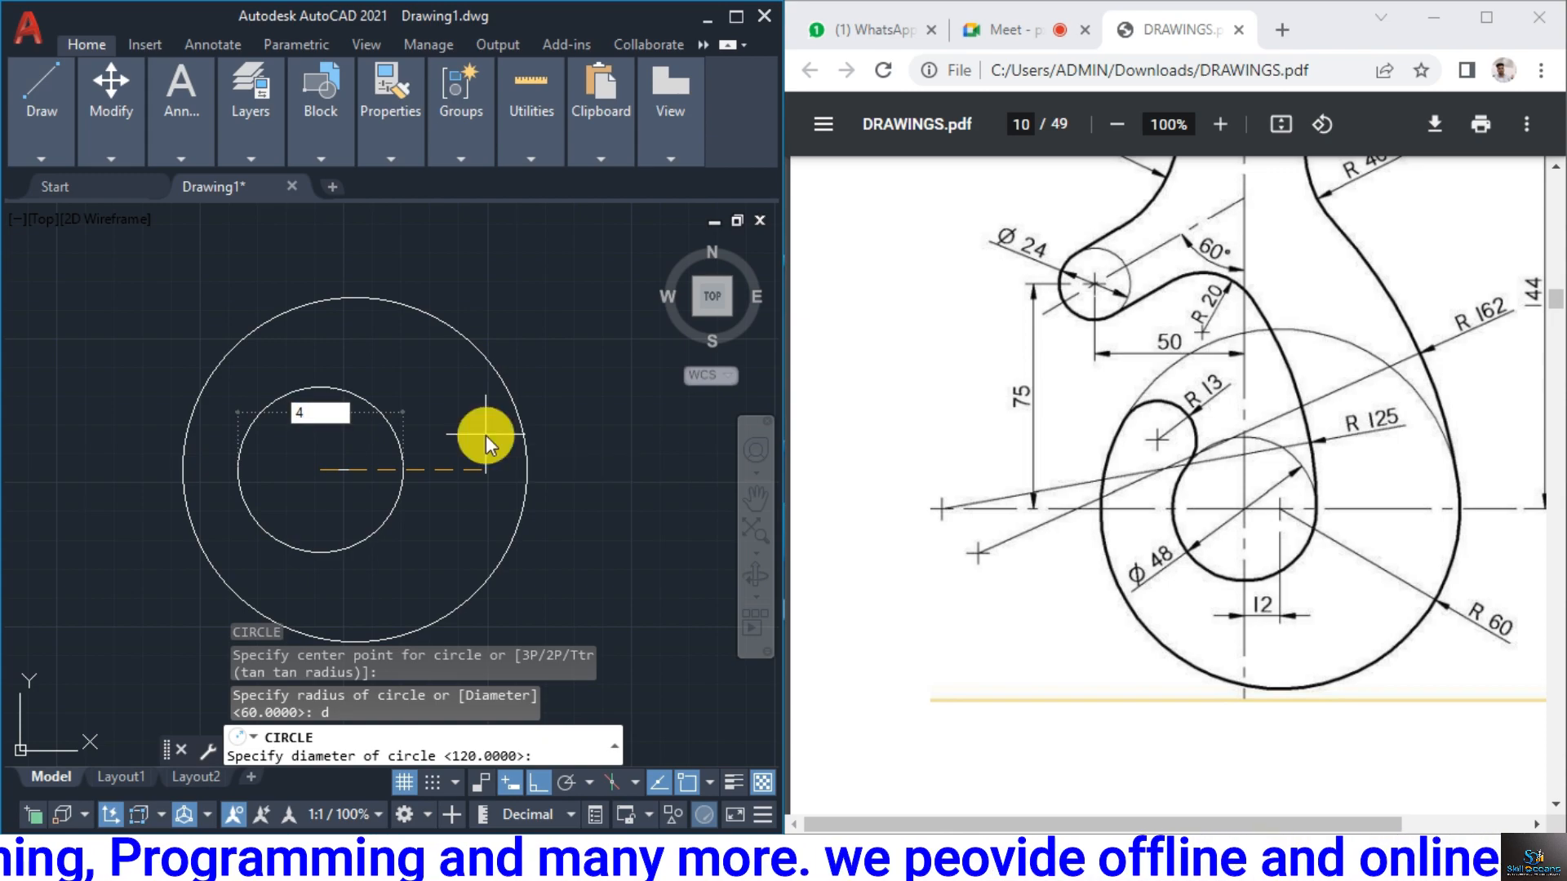
pyautogui.press('Return')
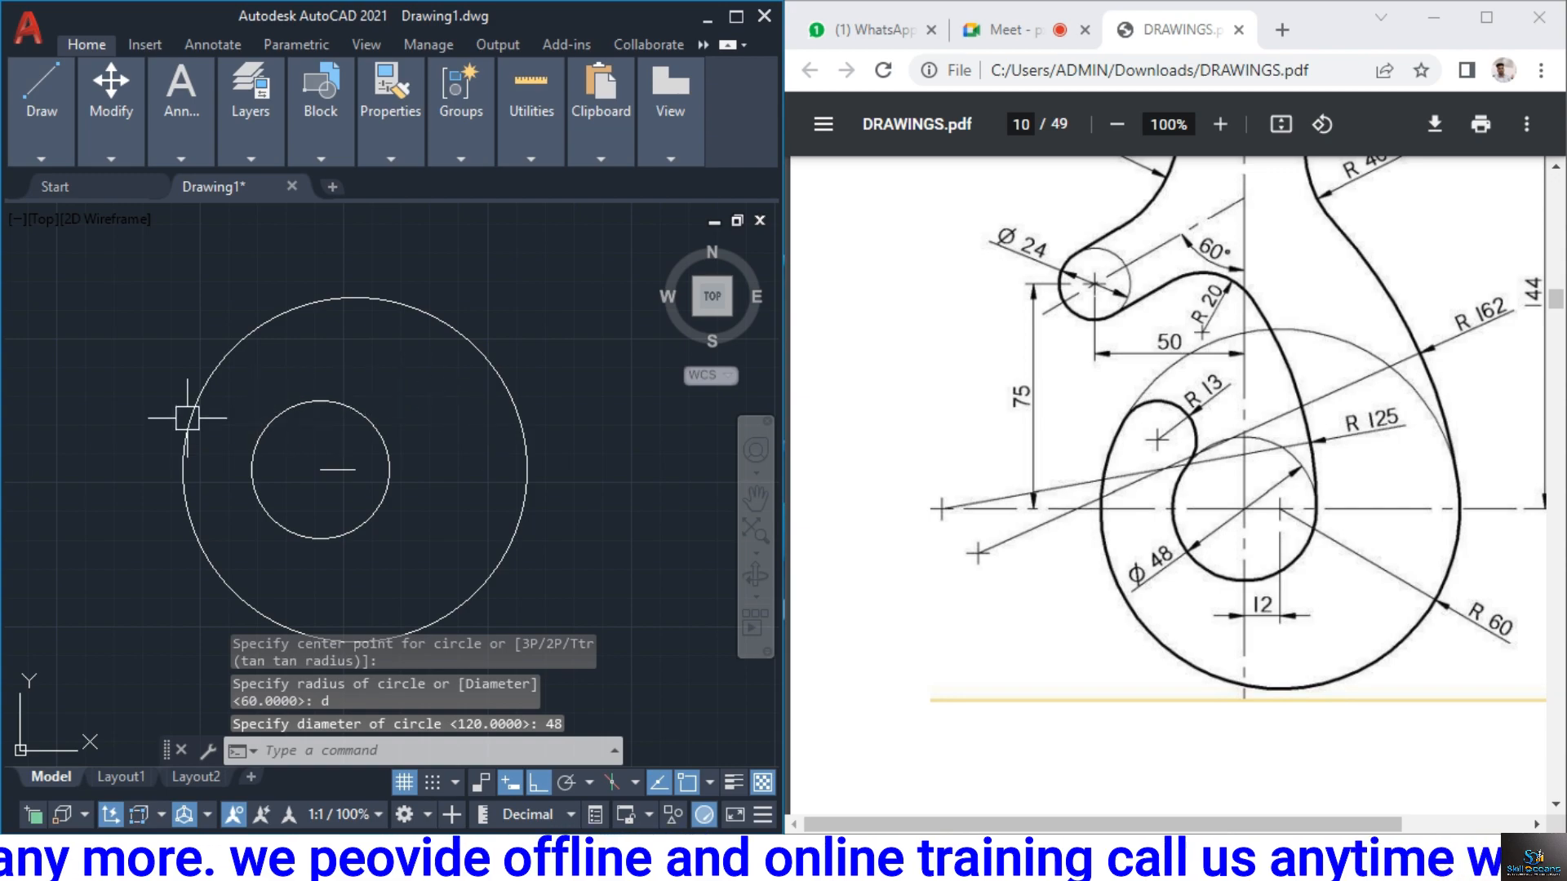
# Delete the short construction line and the inner diameter 48 circle, keeping the radius 60 circle
pyautogui.click(334, 471)
pyautogui.press('Delete')
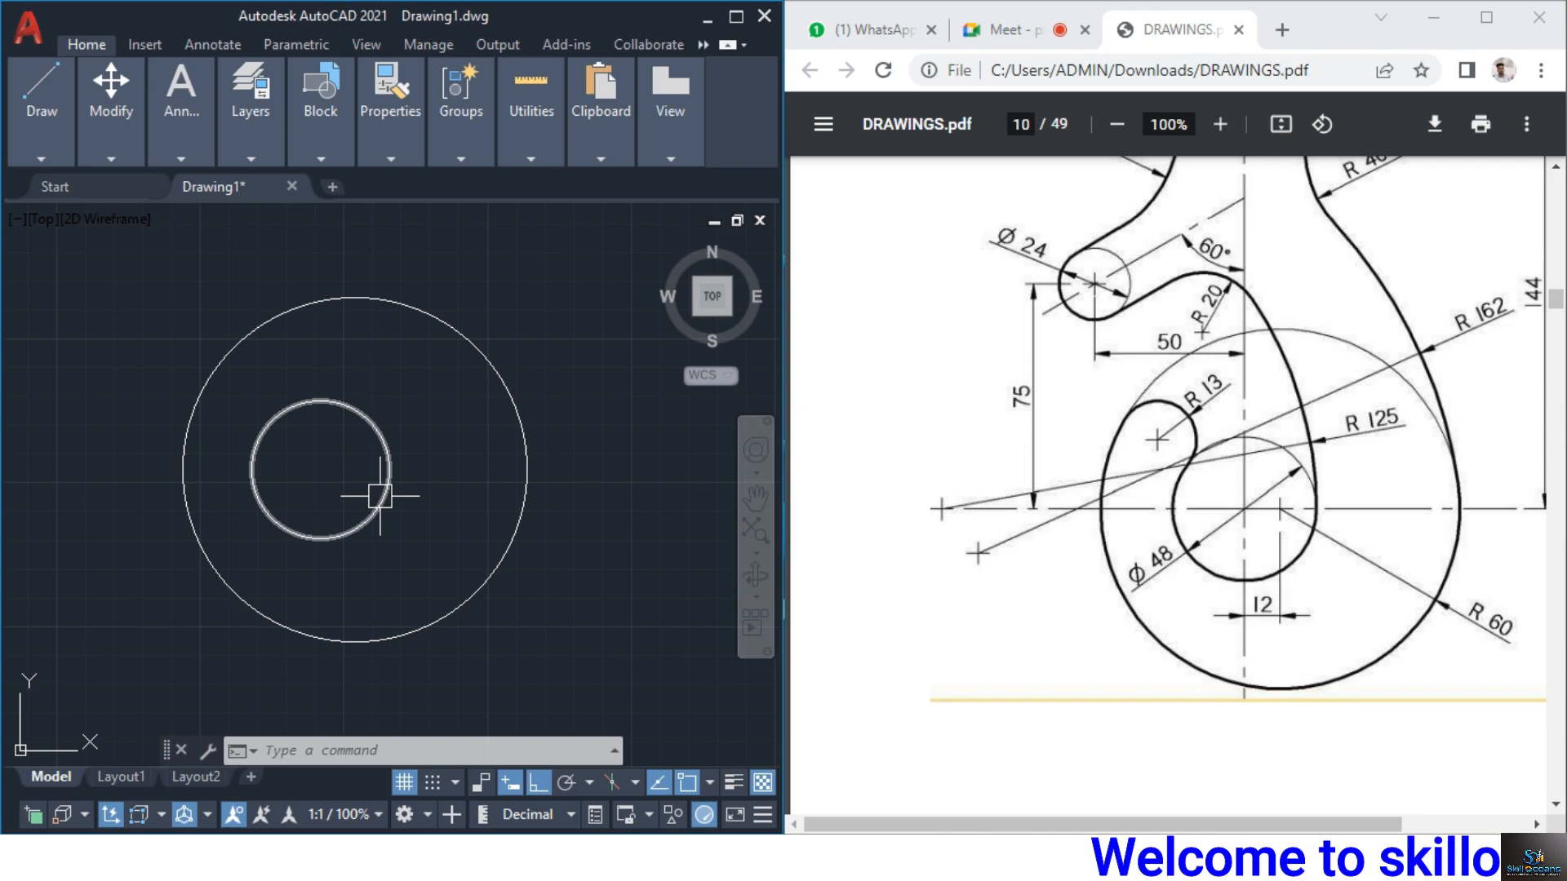
pyautogui.click(381, 402)
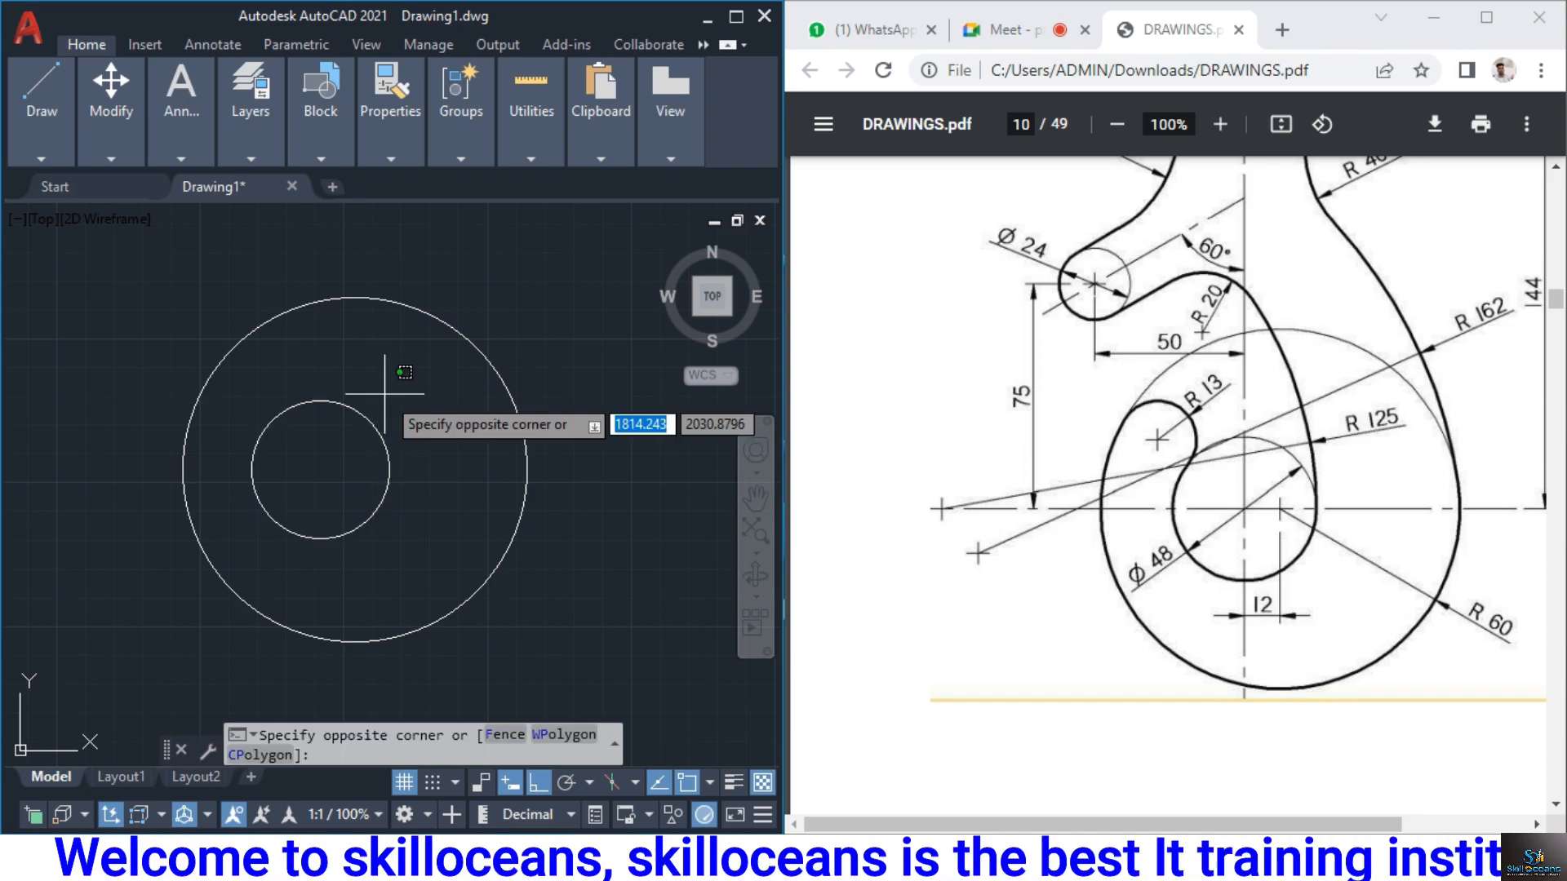
pyautogui.click(311, 496)
pyautogui.press('Delete')
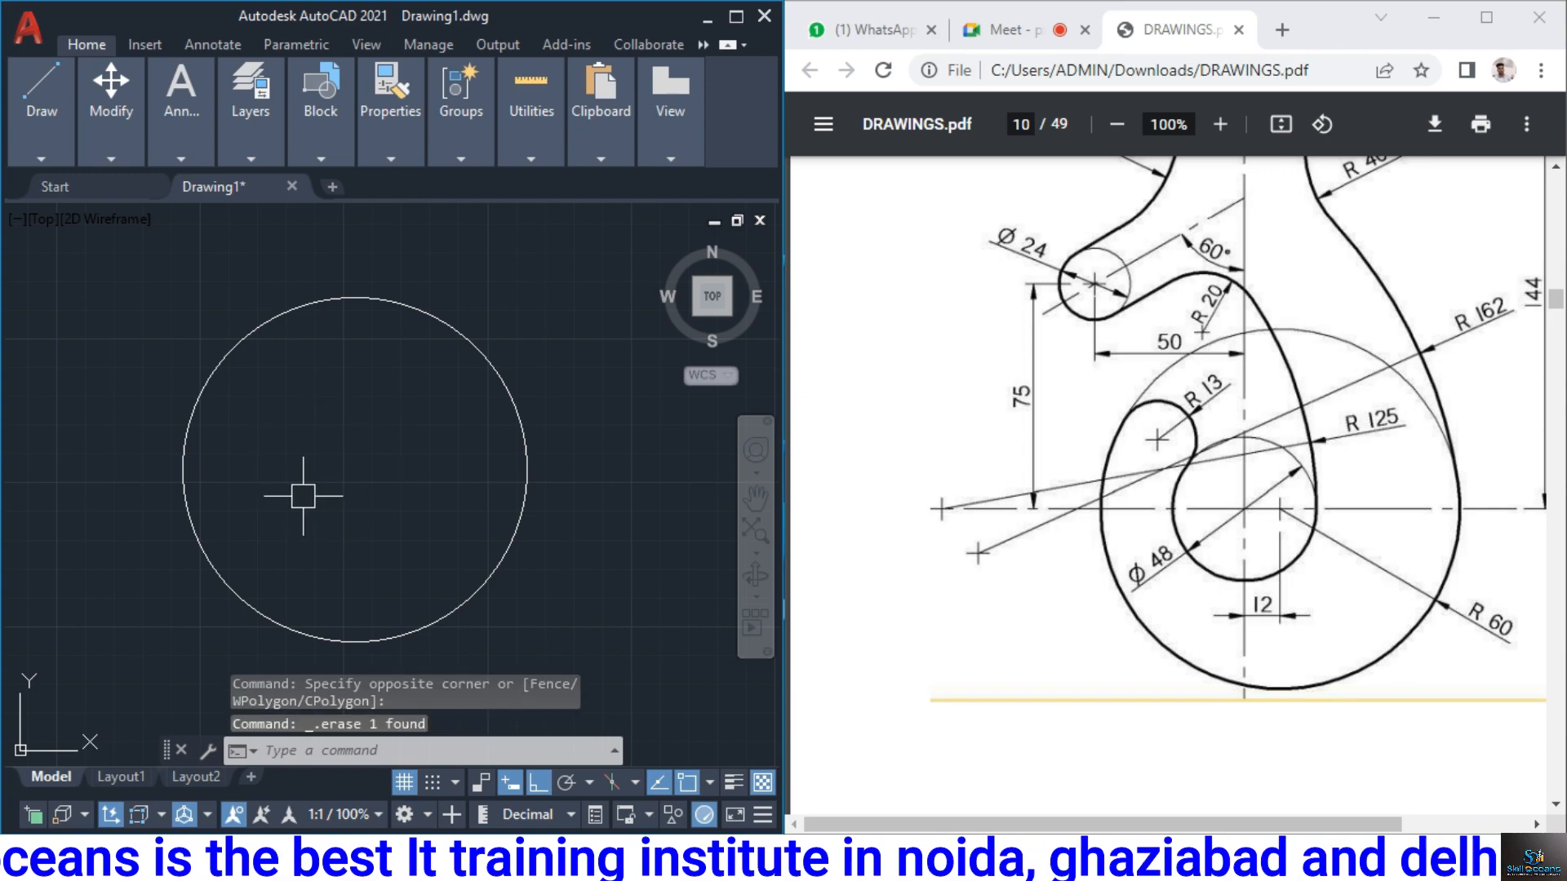
# Draw a diameter 48 circle centered 12 units to the left of the radius 60 circle's center, tracking horizontally from that center
pyautogui.write('c')
pyautogui.press('Return')
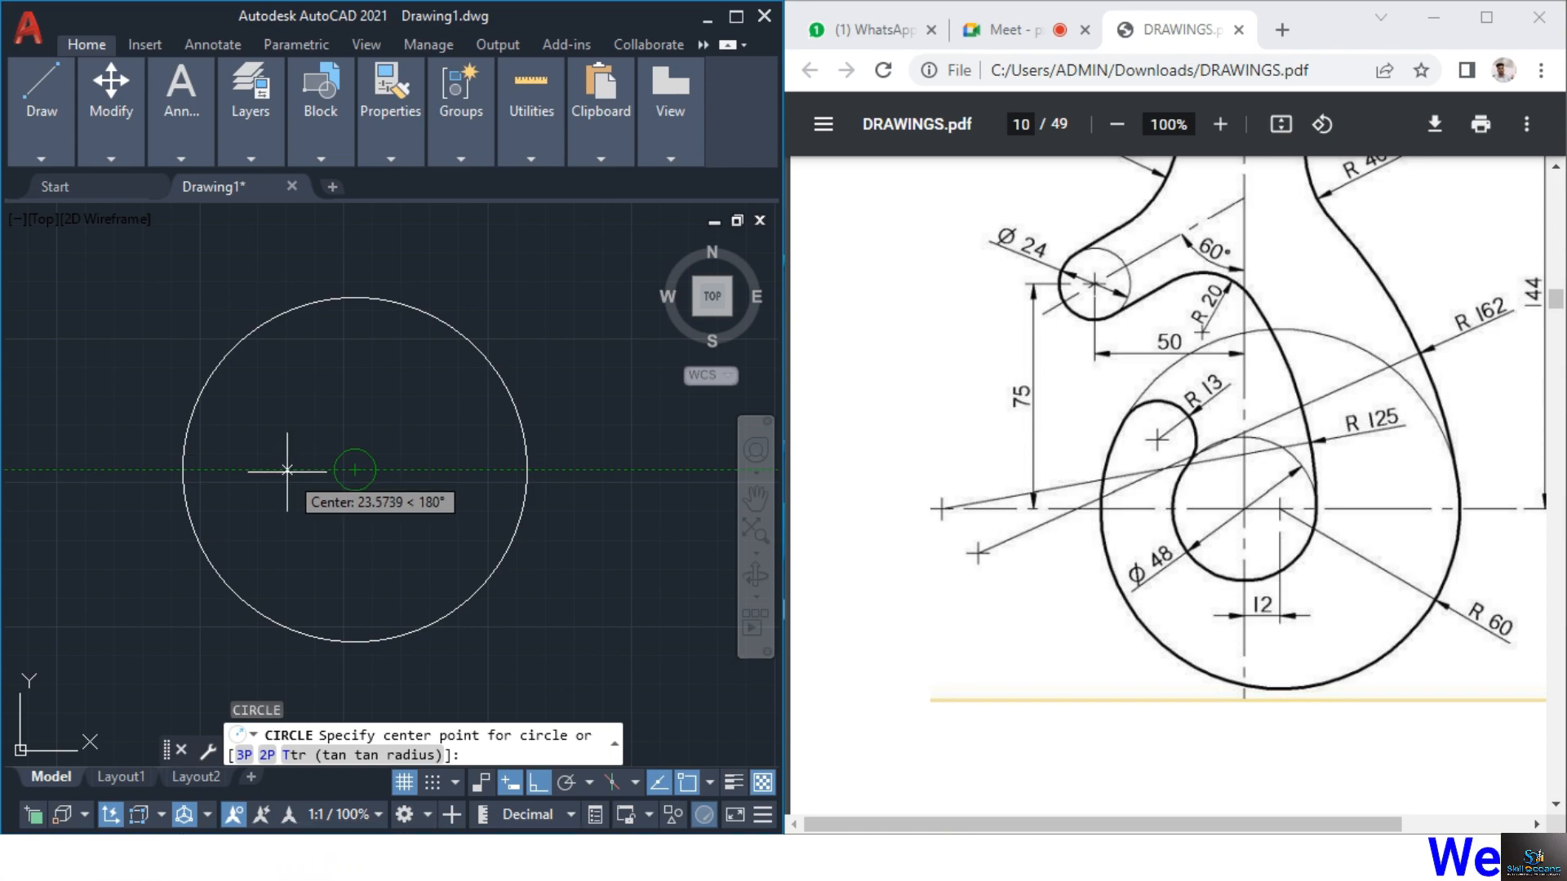
pyautogui.write('12')
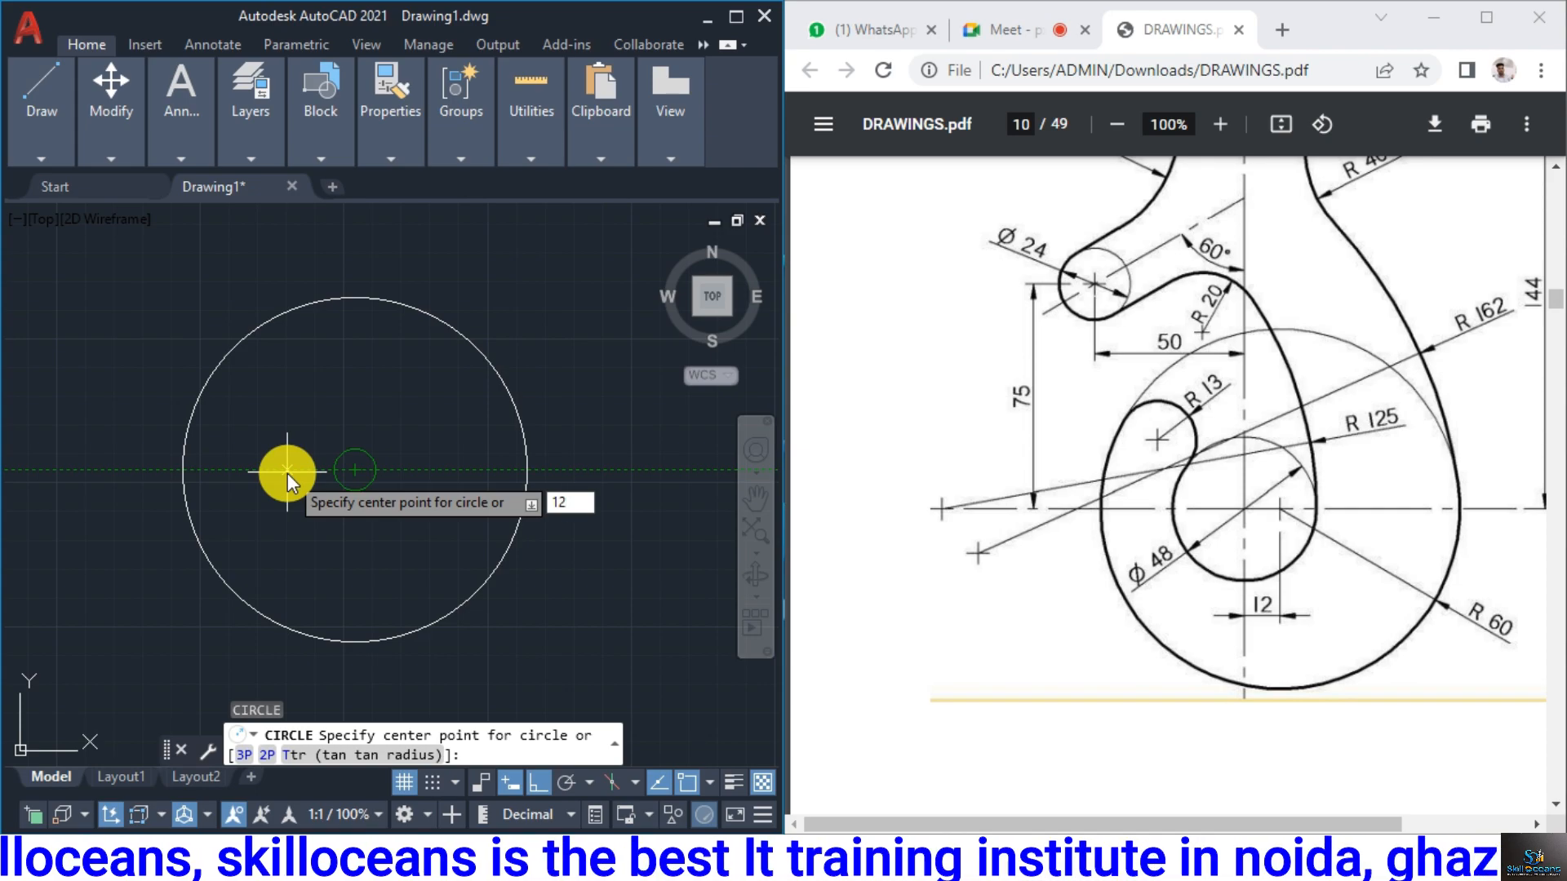
pyautogui.press('Return')
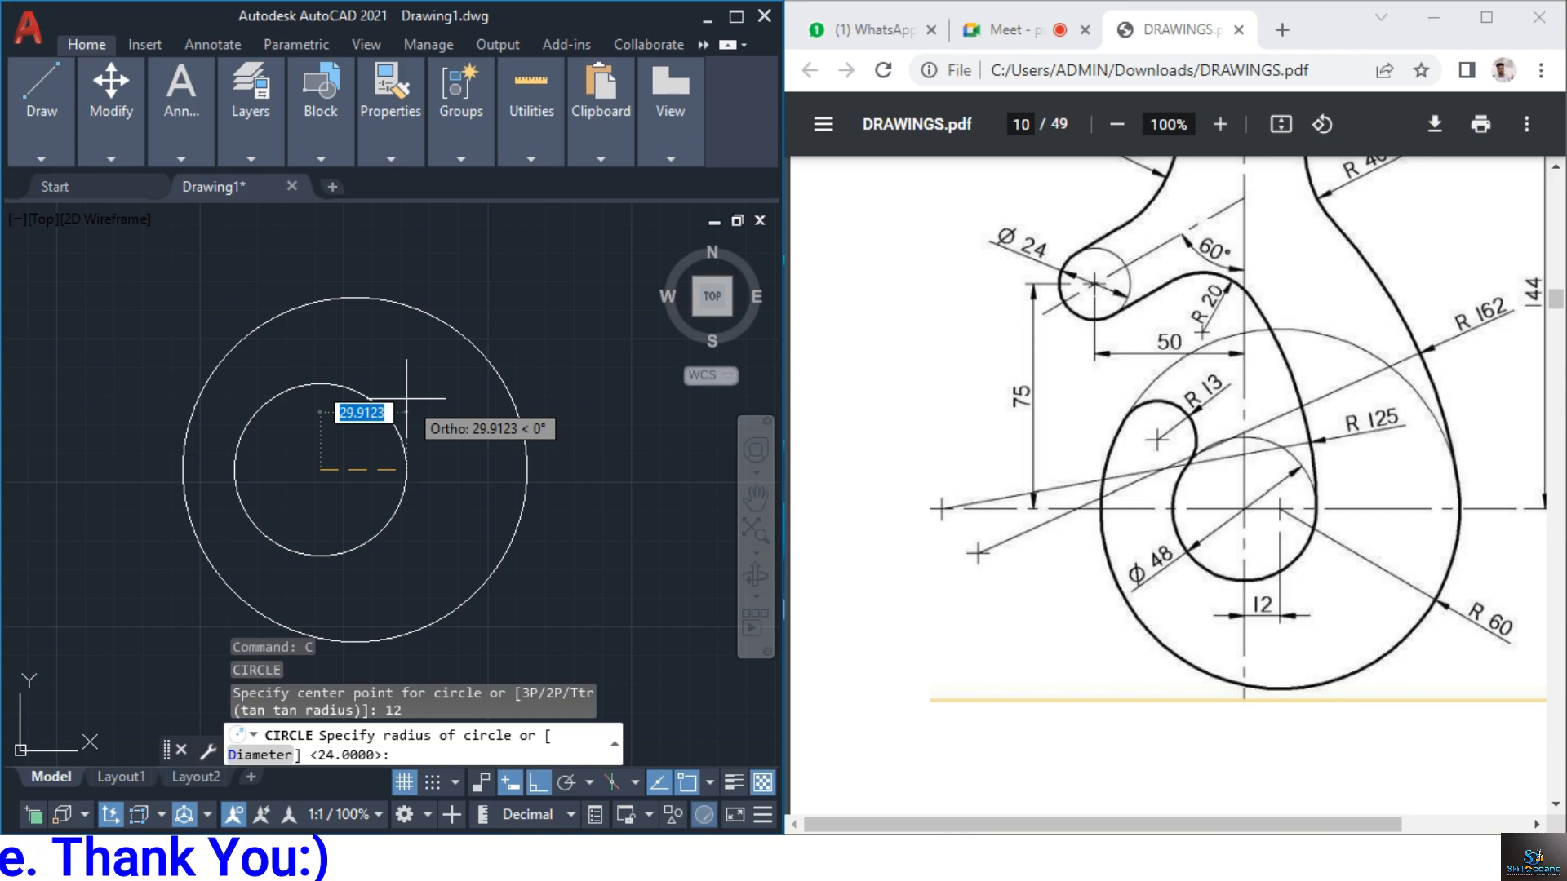
pyautogui.write('d')
pyautogui.press('Return')
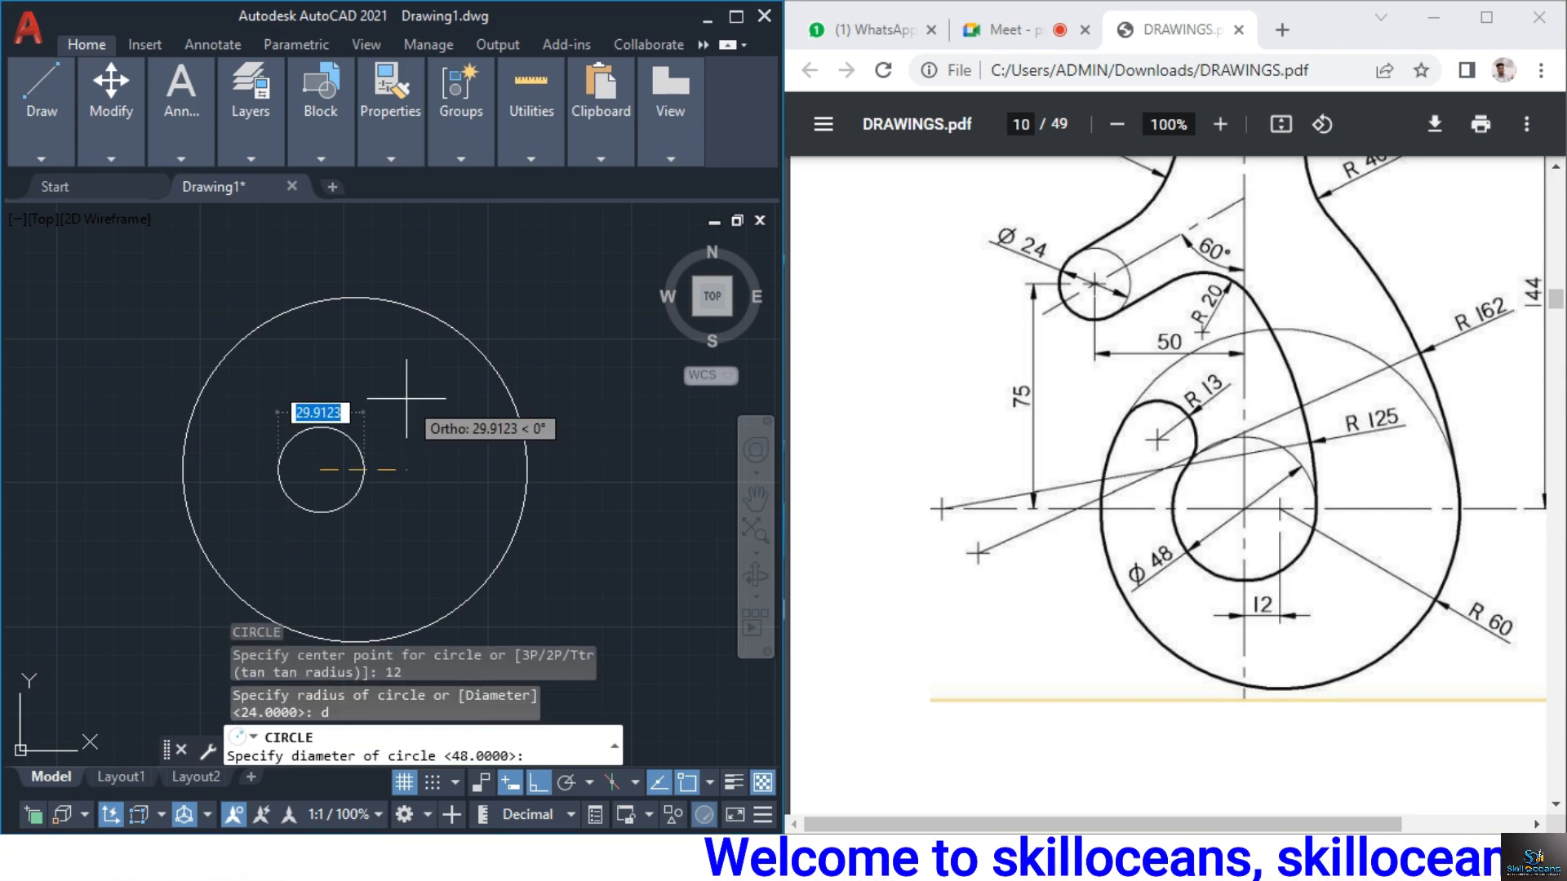
pyautogui.write('48')
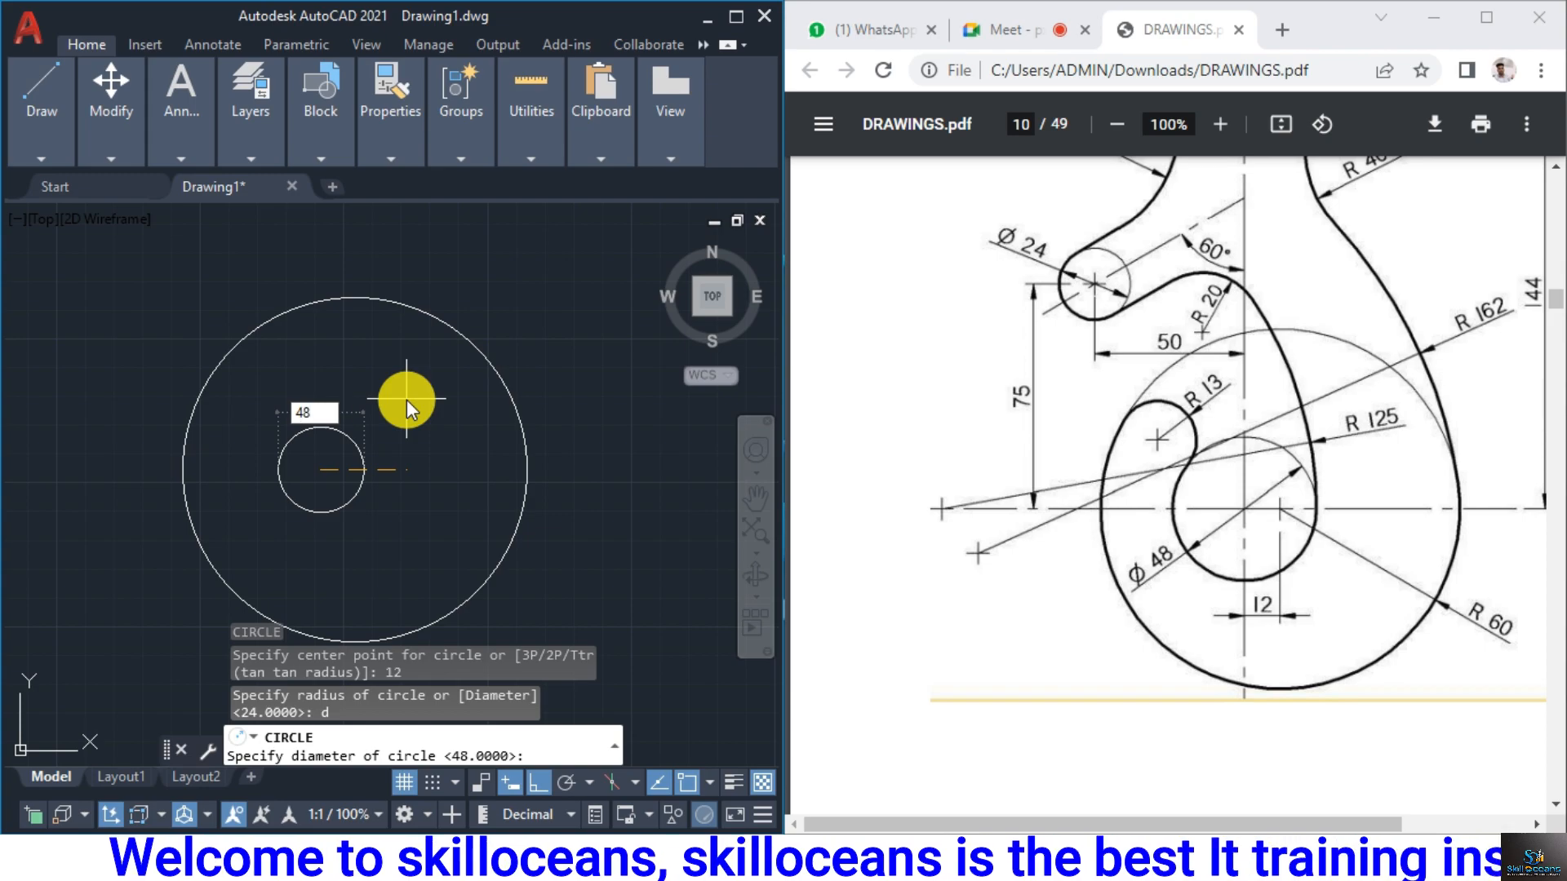
pyautogui.press('Return')
# Make free space above the circles and examine the reference drawing for the hook's upper eye and its vertical distance from the lower circles
pyautogui.moveTo(478, 424); pyautogui.dragTo(453, 530, button='middle')
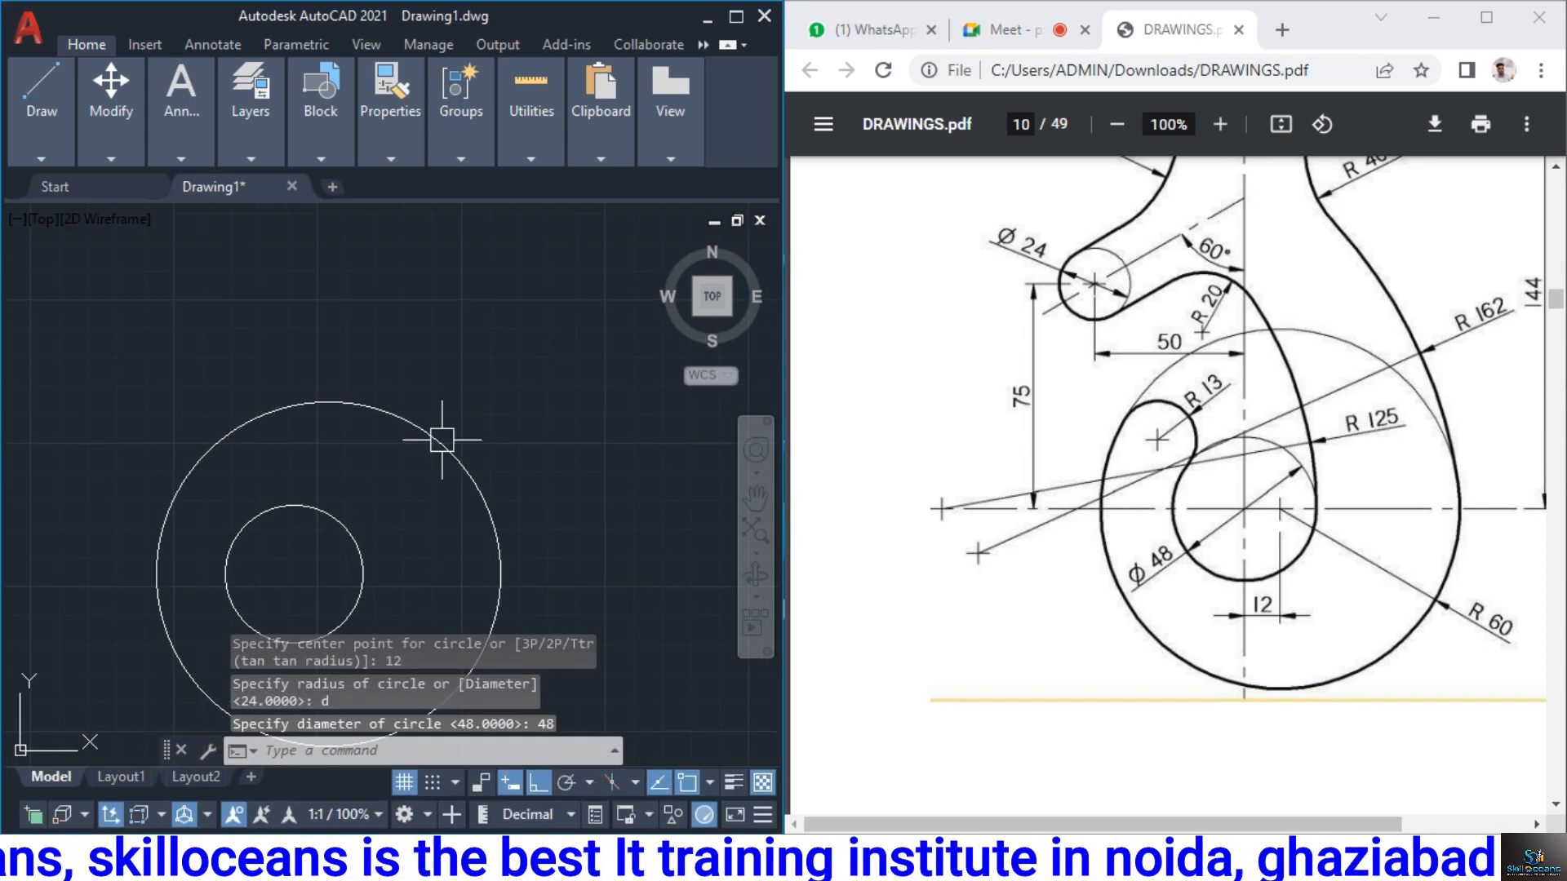
pyautogui.scroll(-3, 408, 547)
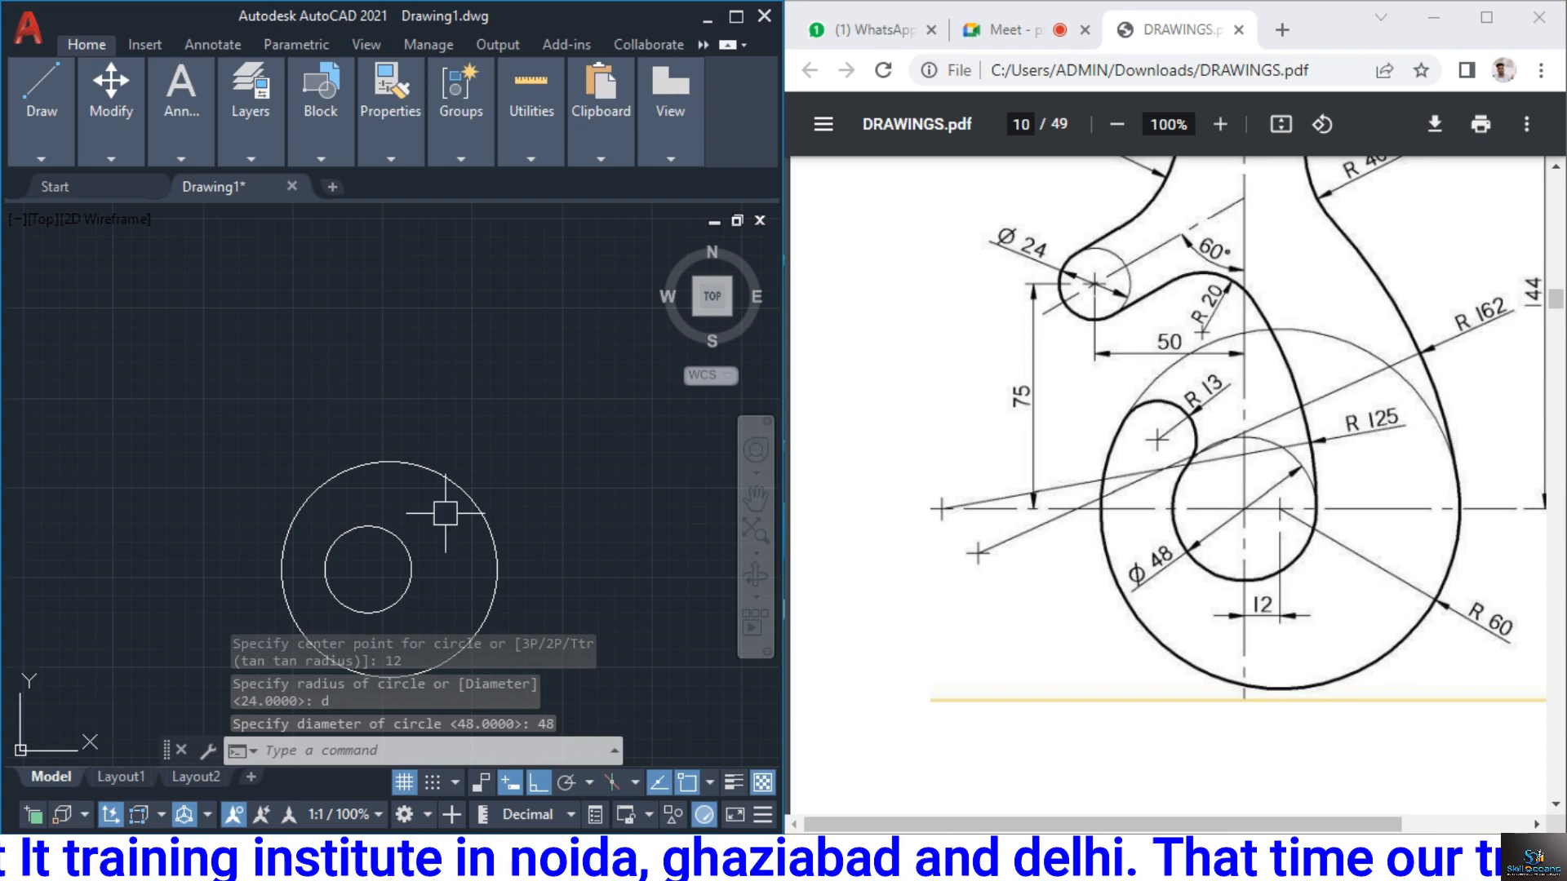
pyautogui.scroll(-2, 427, 482)
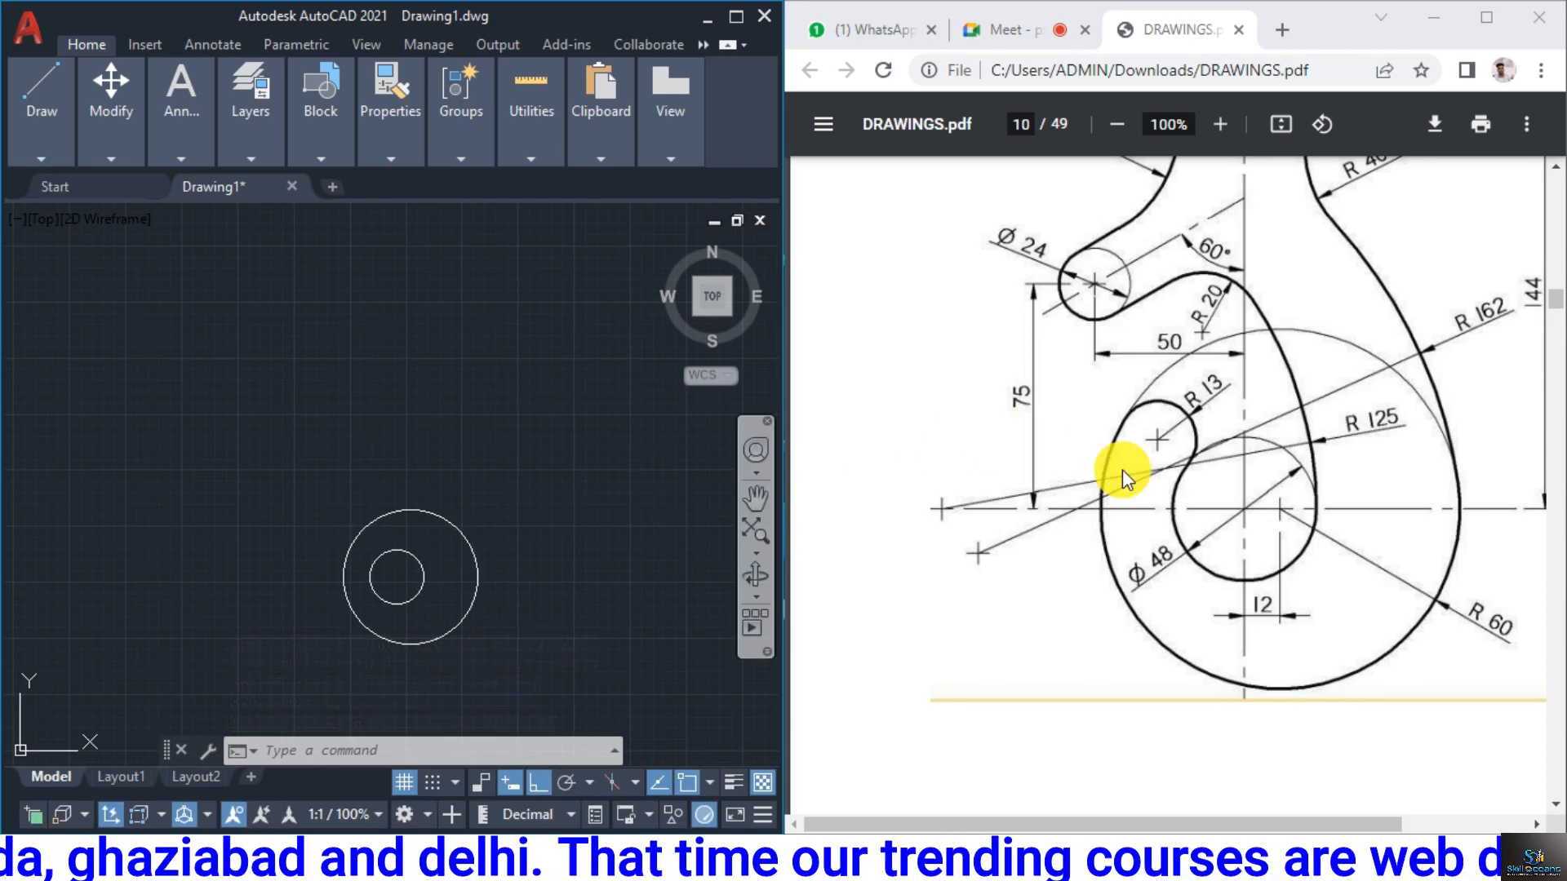
pyautogui.scroll(2, 1112, 465)
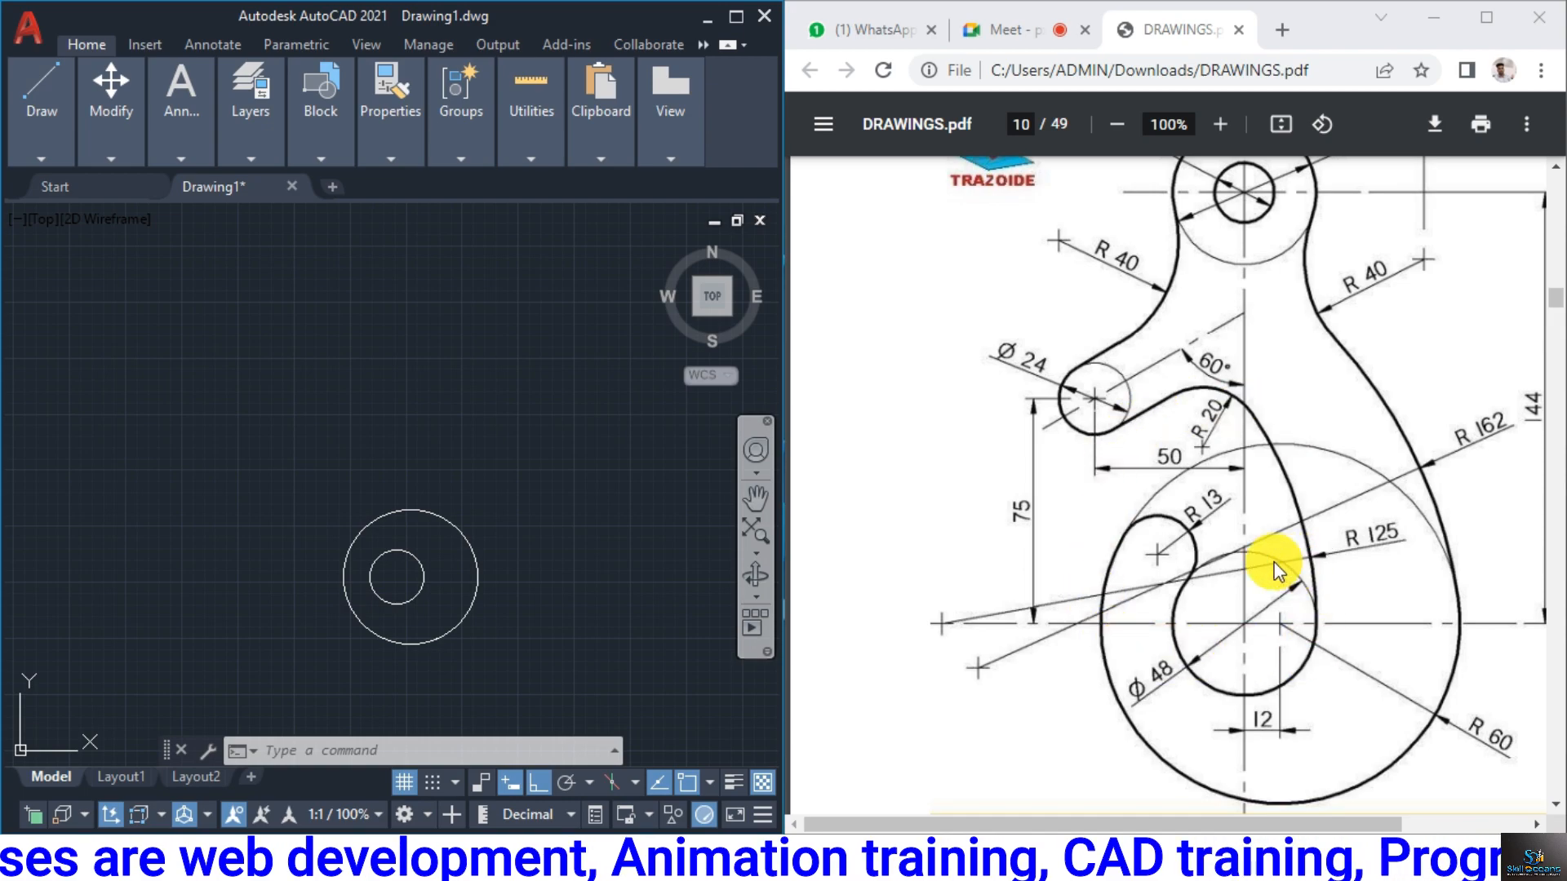
pyautogui.scroll(3, 1224, 371)
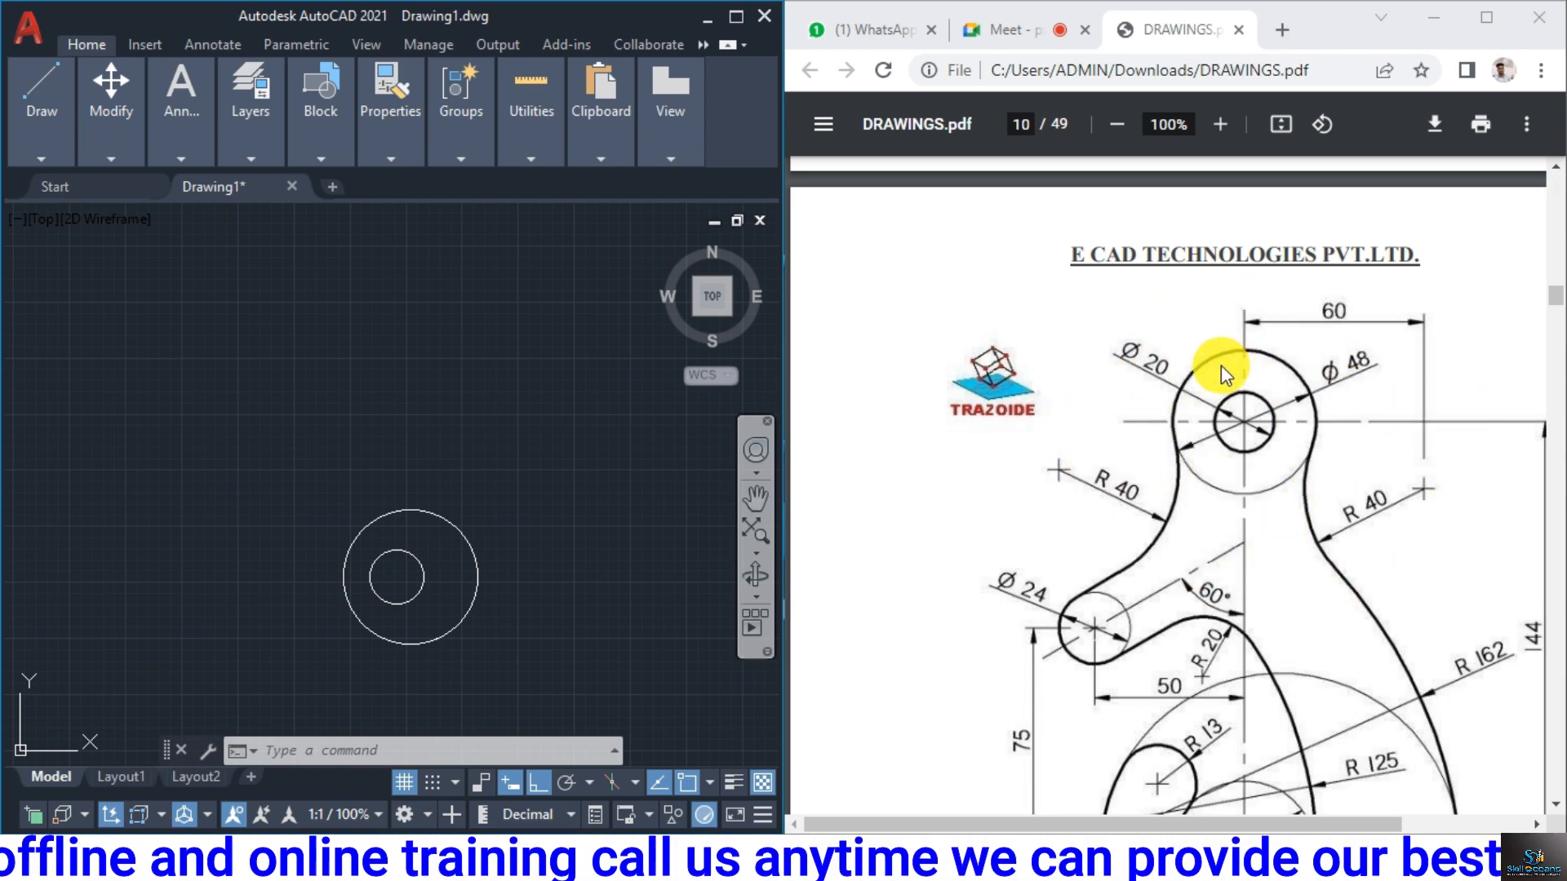
pyautogui.scroll(-1, 1233, 604)
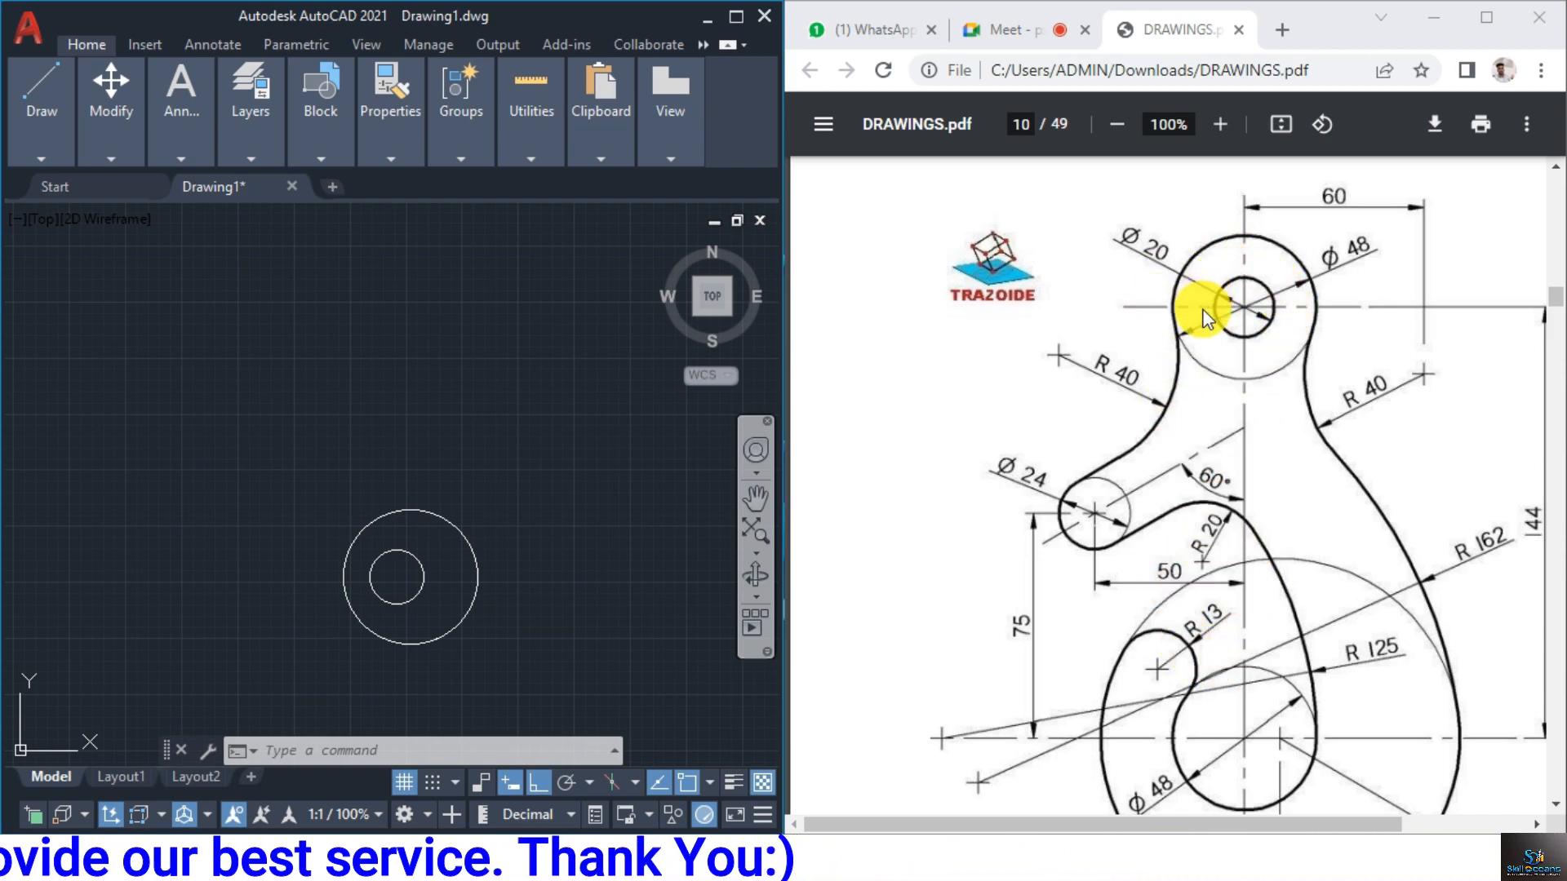
pyautogui.scroll(-1, 1202, 309)
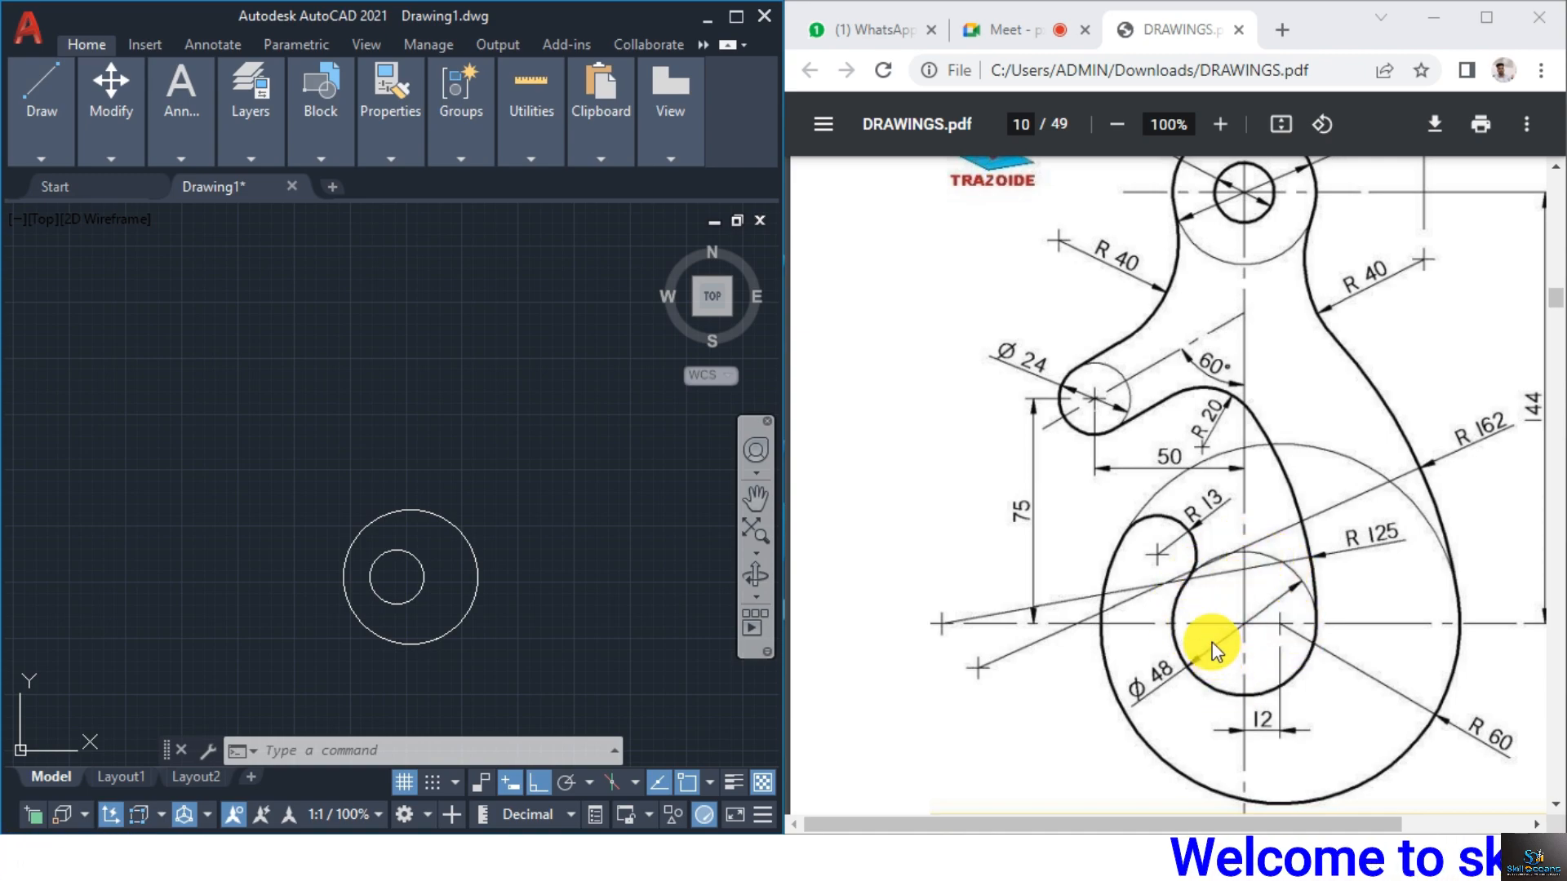
pyautogui.scroll(1, 1211, 645)
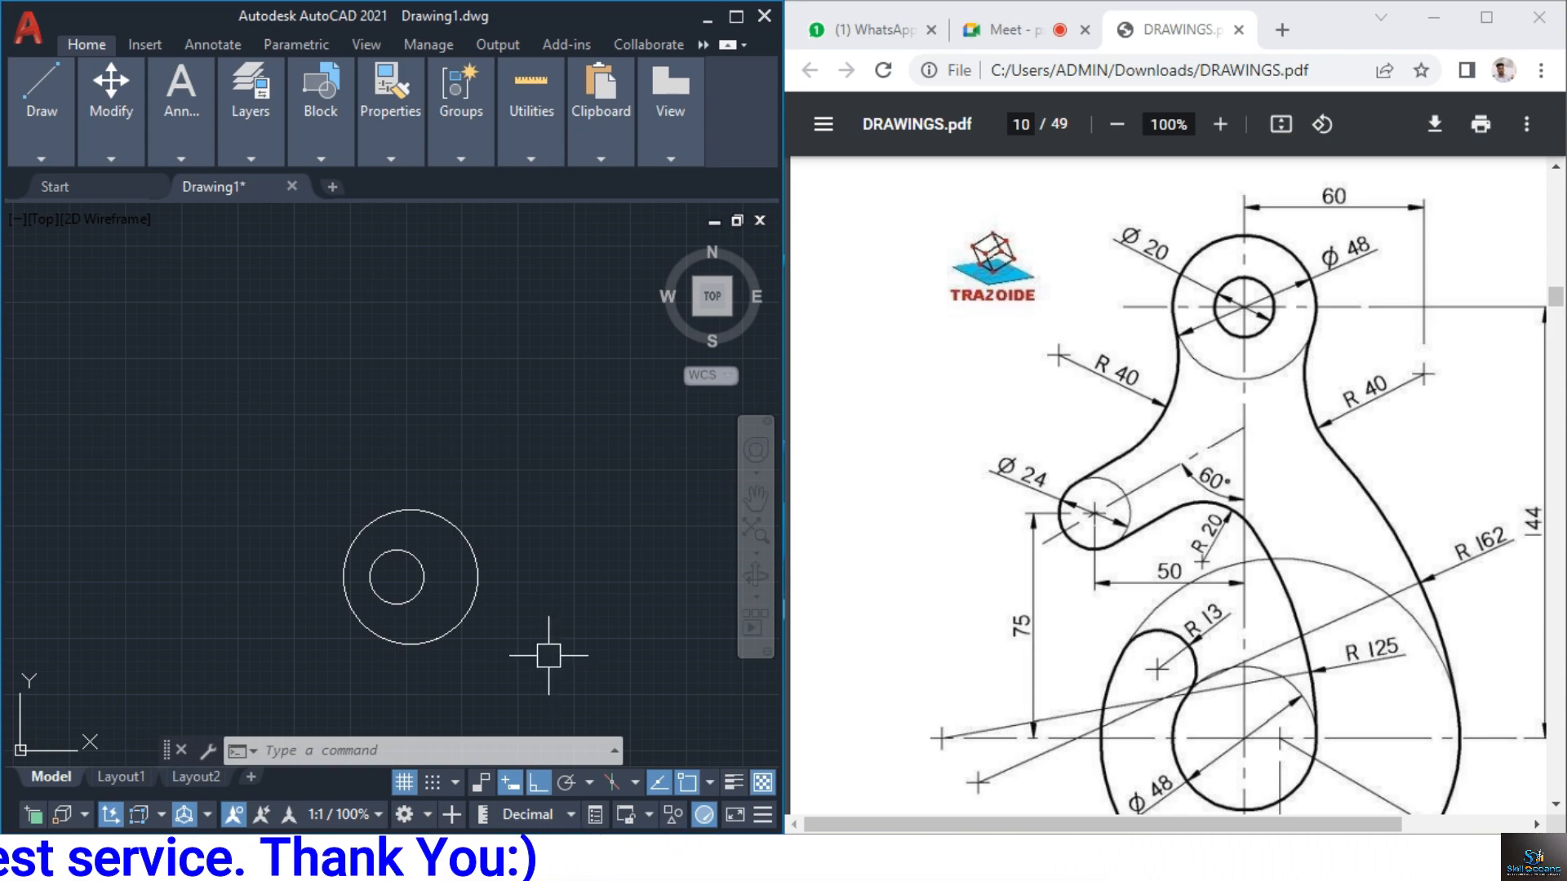
# Draw a diameter 48 circle centered 144 units directly above the center of the existing diameter 48 circle
pyautogui.write('c')
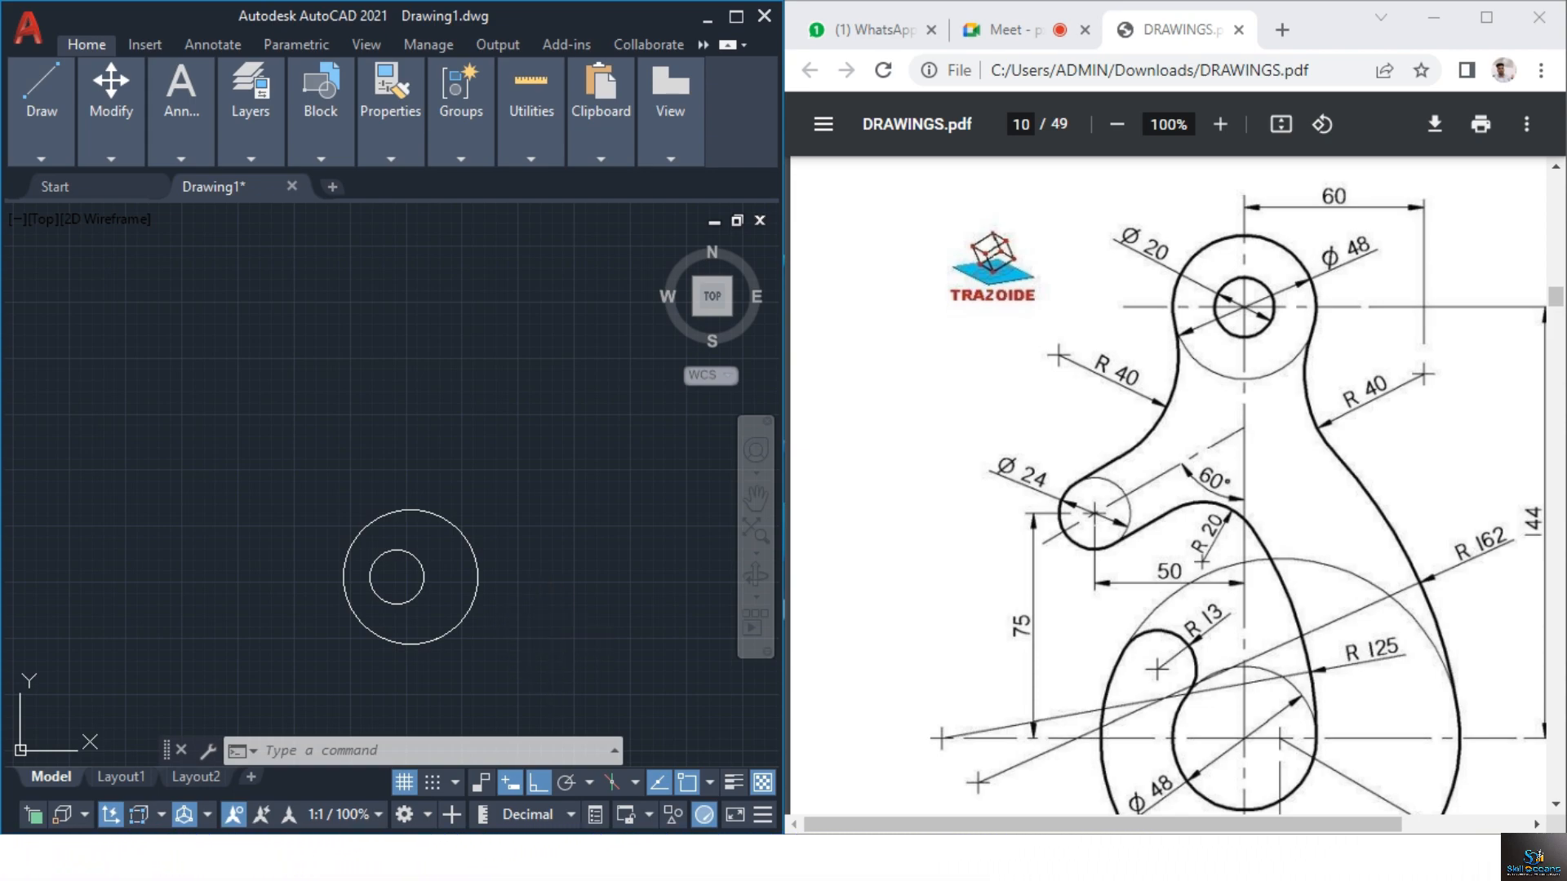
pyautogui.press('Return')
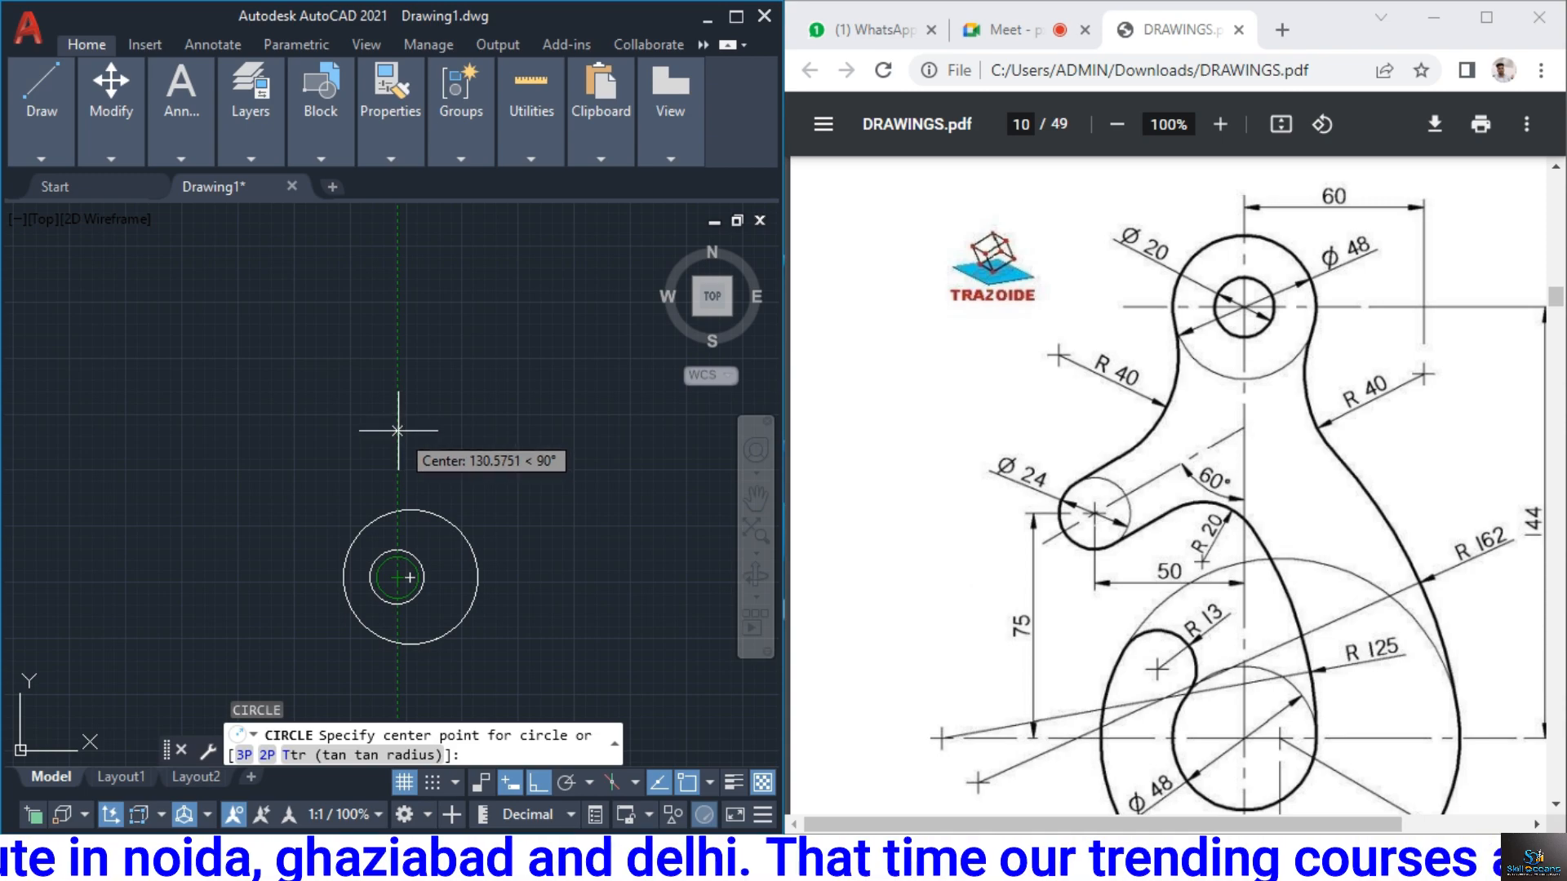
pyautogui.write('144')
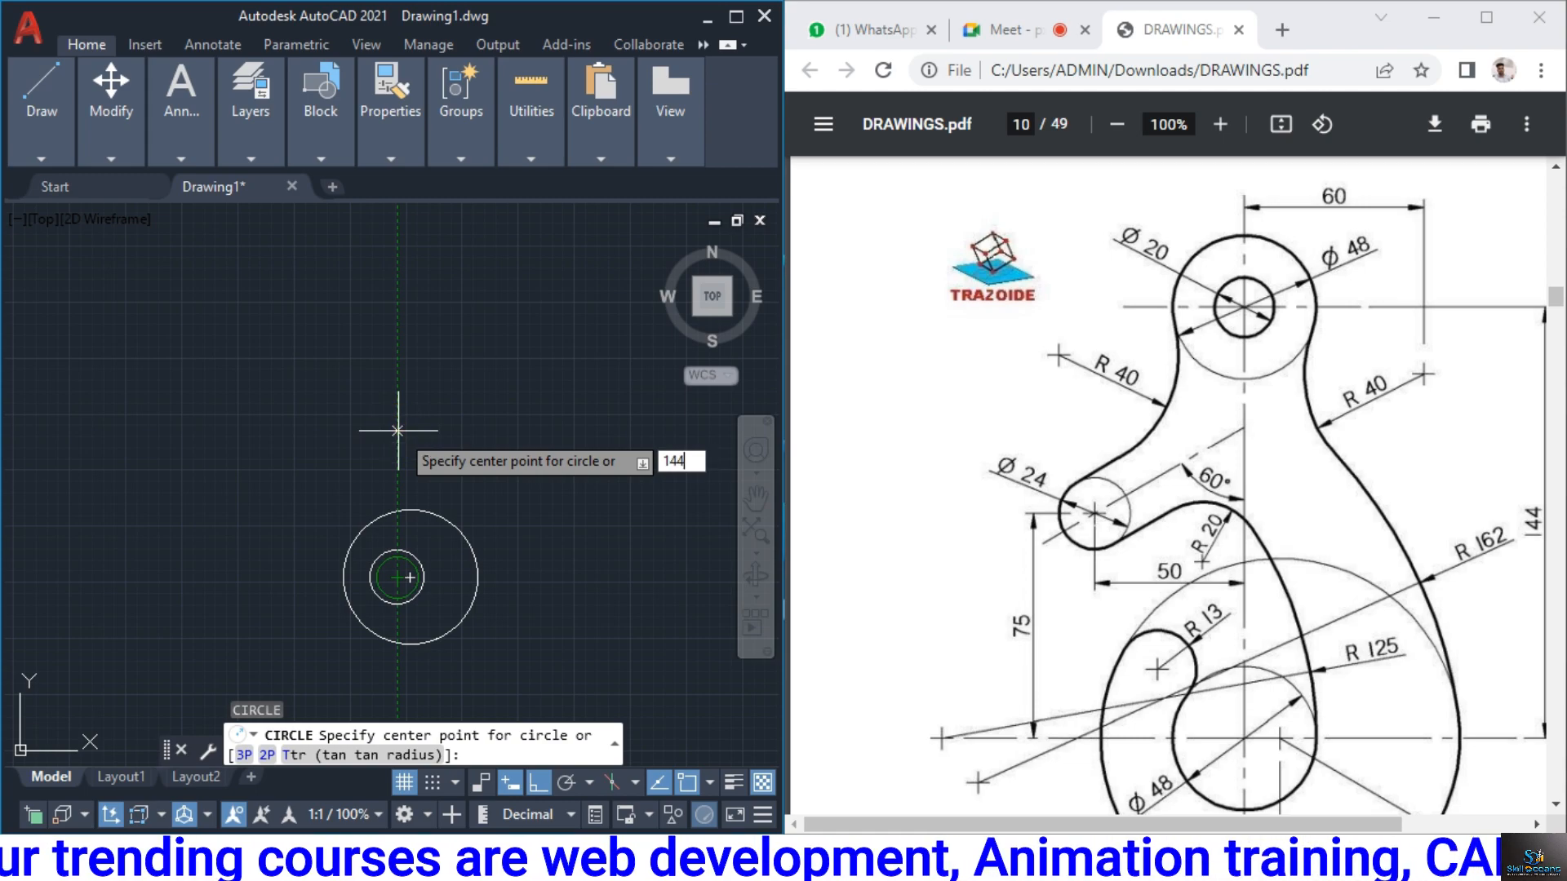
pyautogui.press('Return')
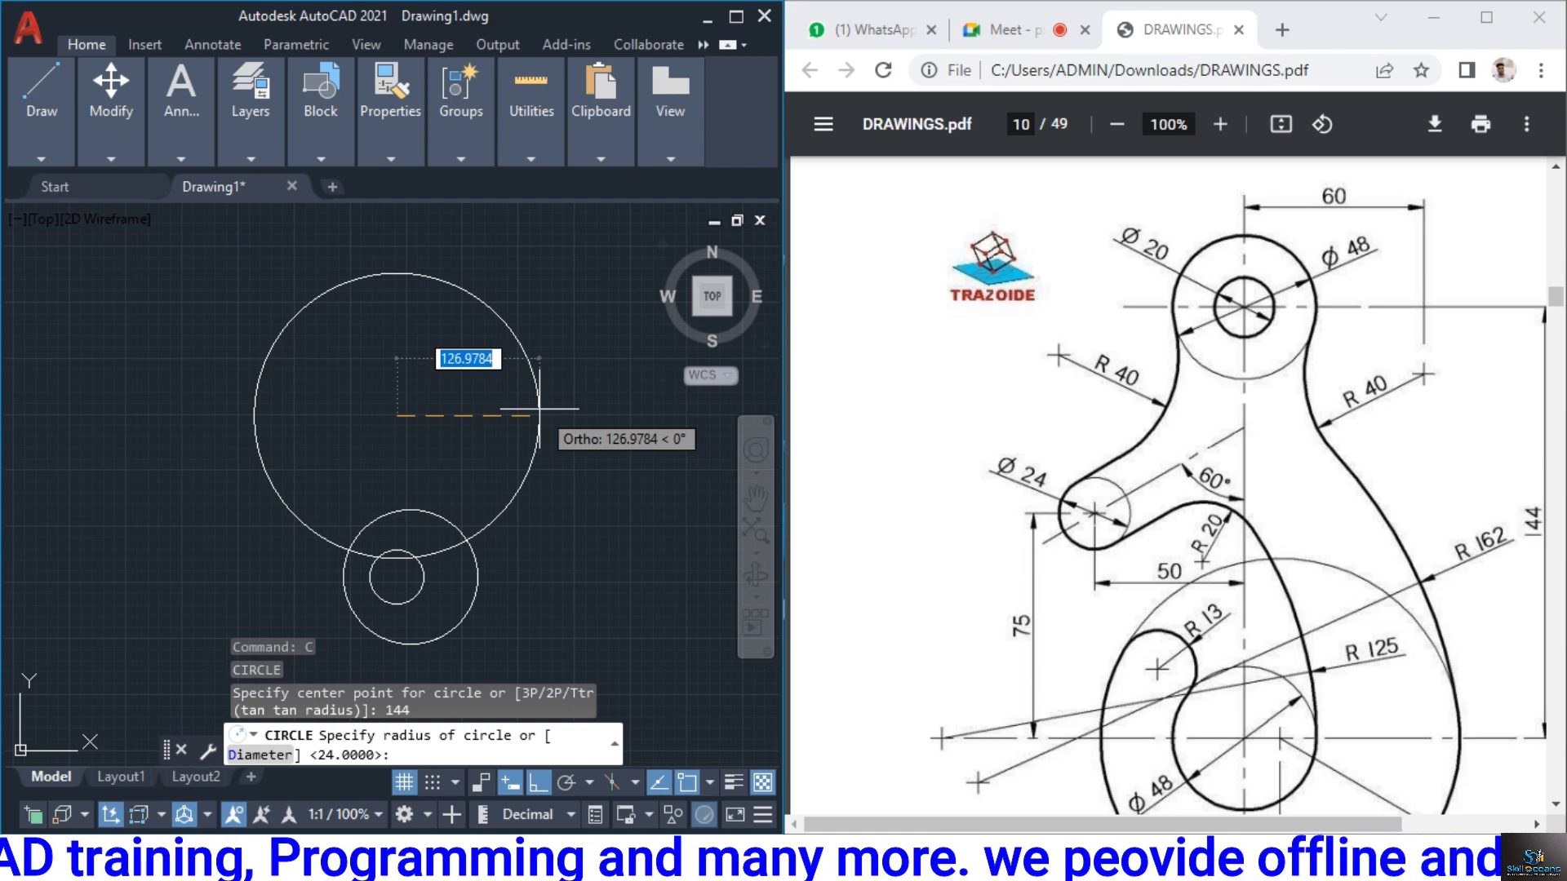
pyautogui.write('d')
pyautogui.press('Return')
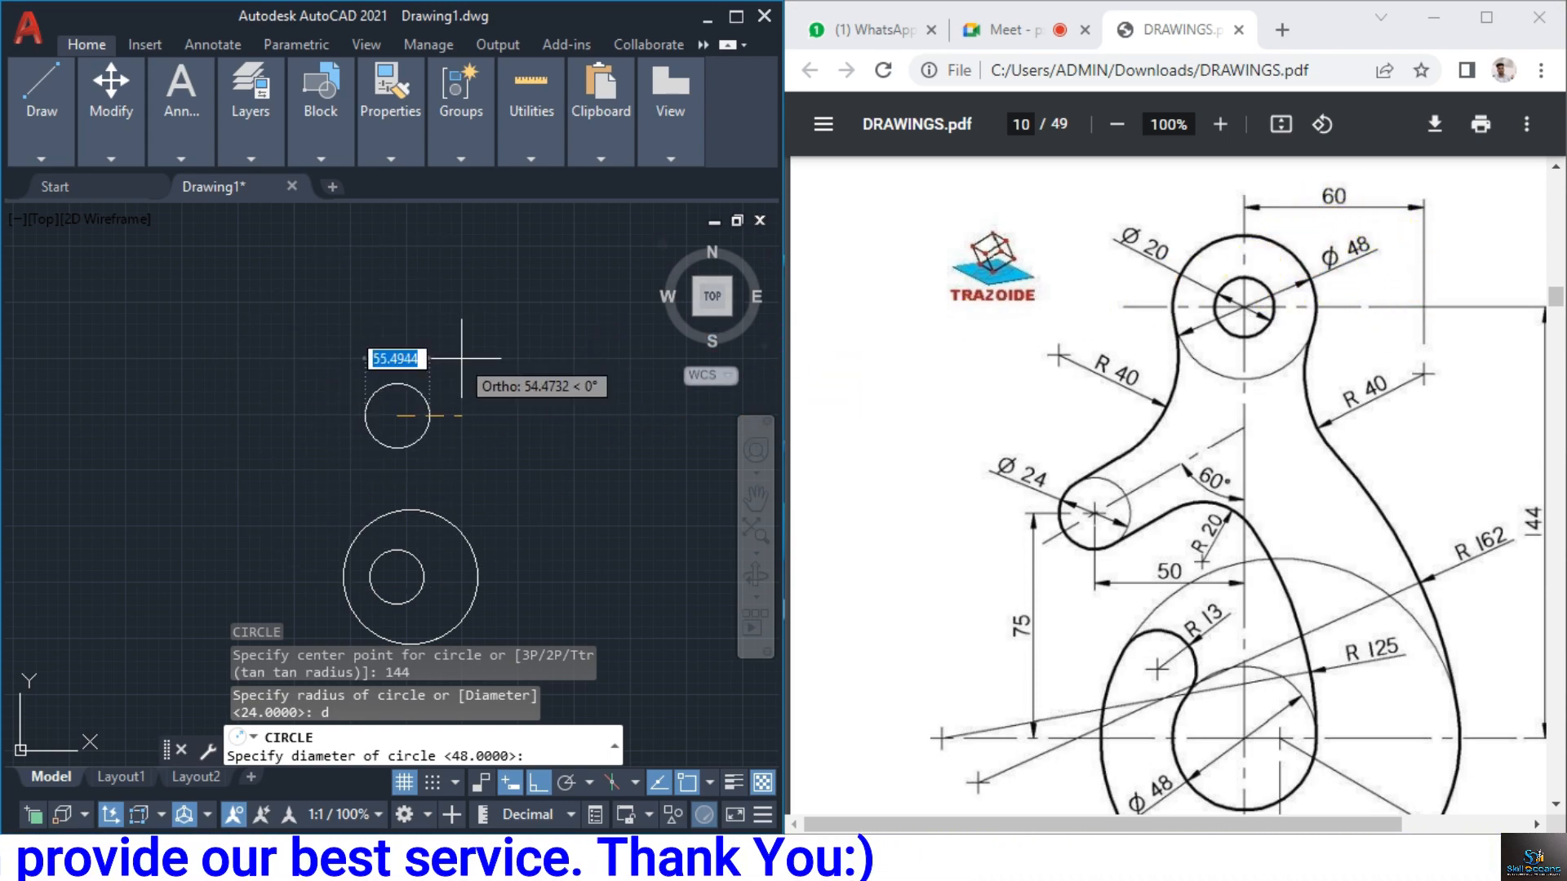
pyautogui.write('48')
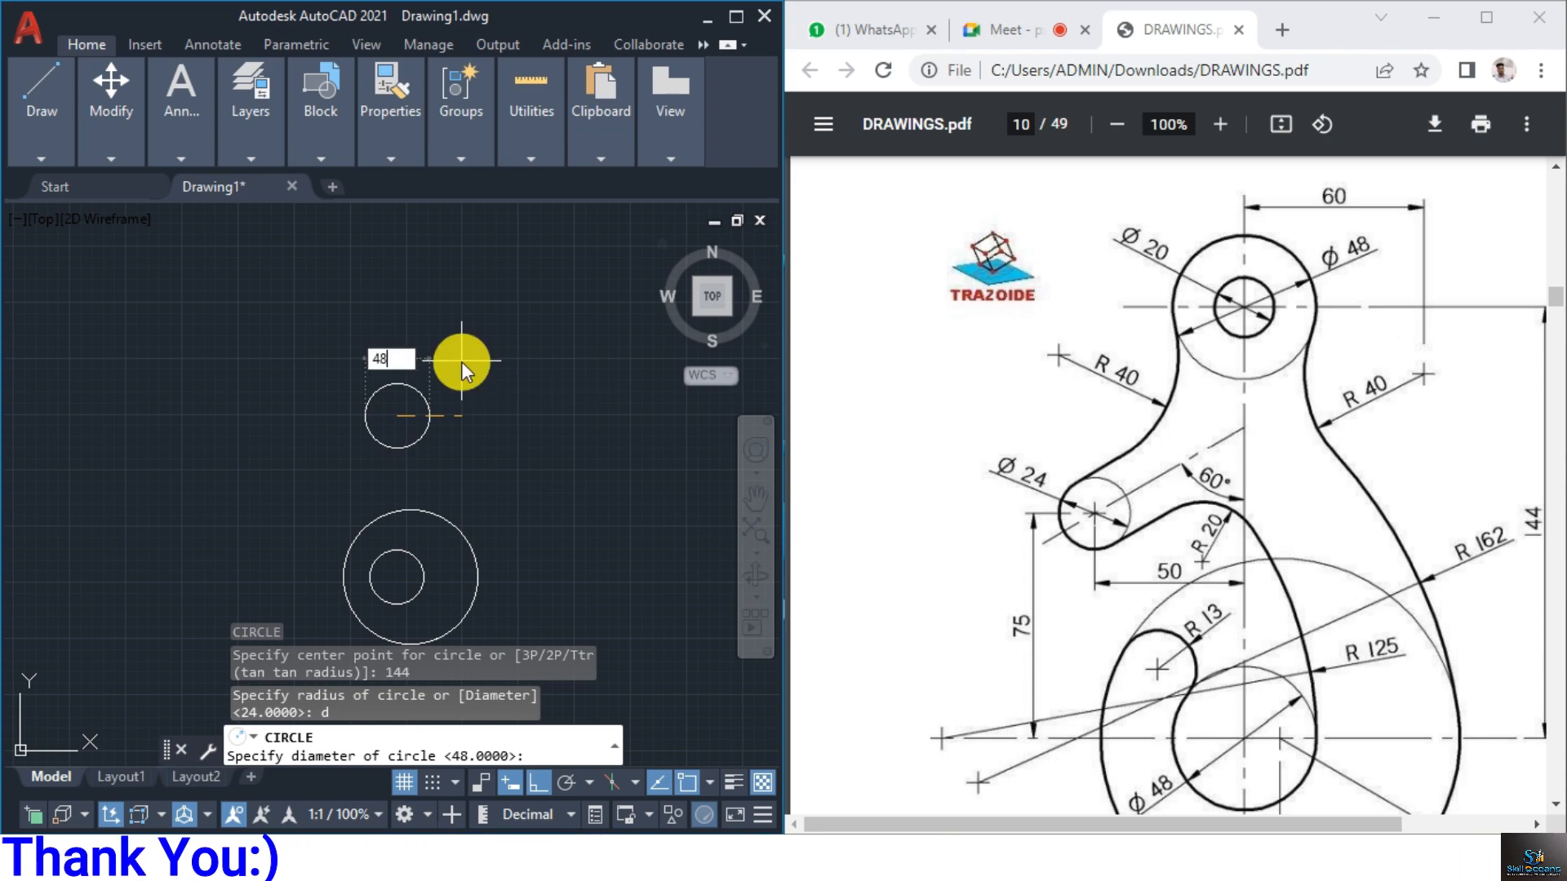
pyautogui.press('Return')
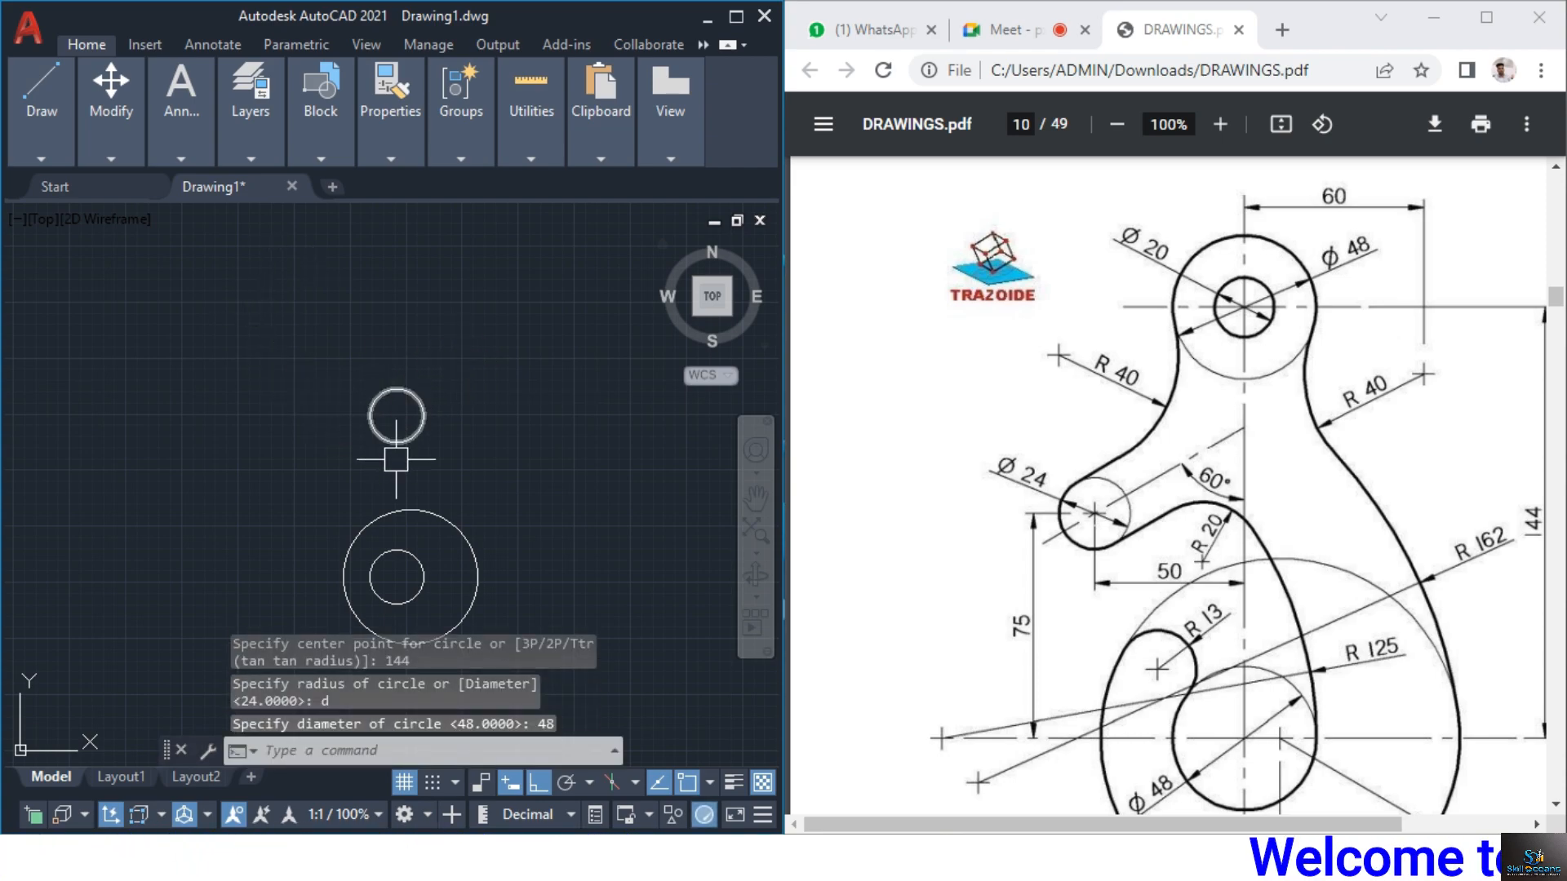
# Draw a diameter 20 circle concentric with the upper diameter 48 circle to form the hook's eye
pyautogui.moveTo(422, 531); pyautogui.dragTo(416, 445, button='middle')
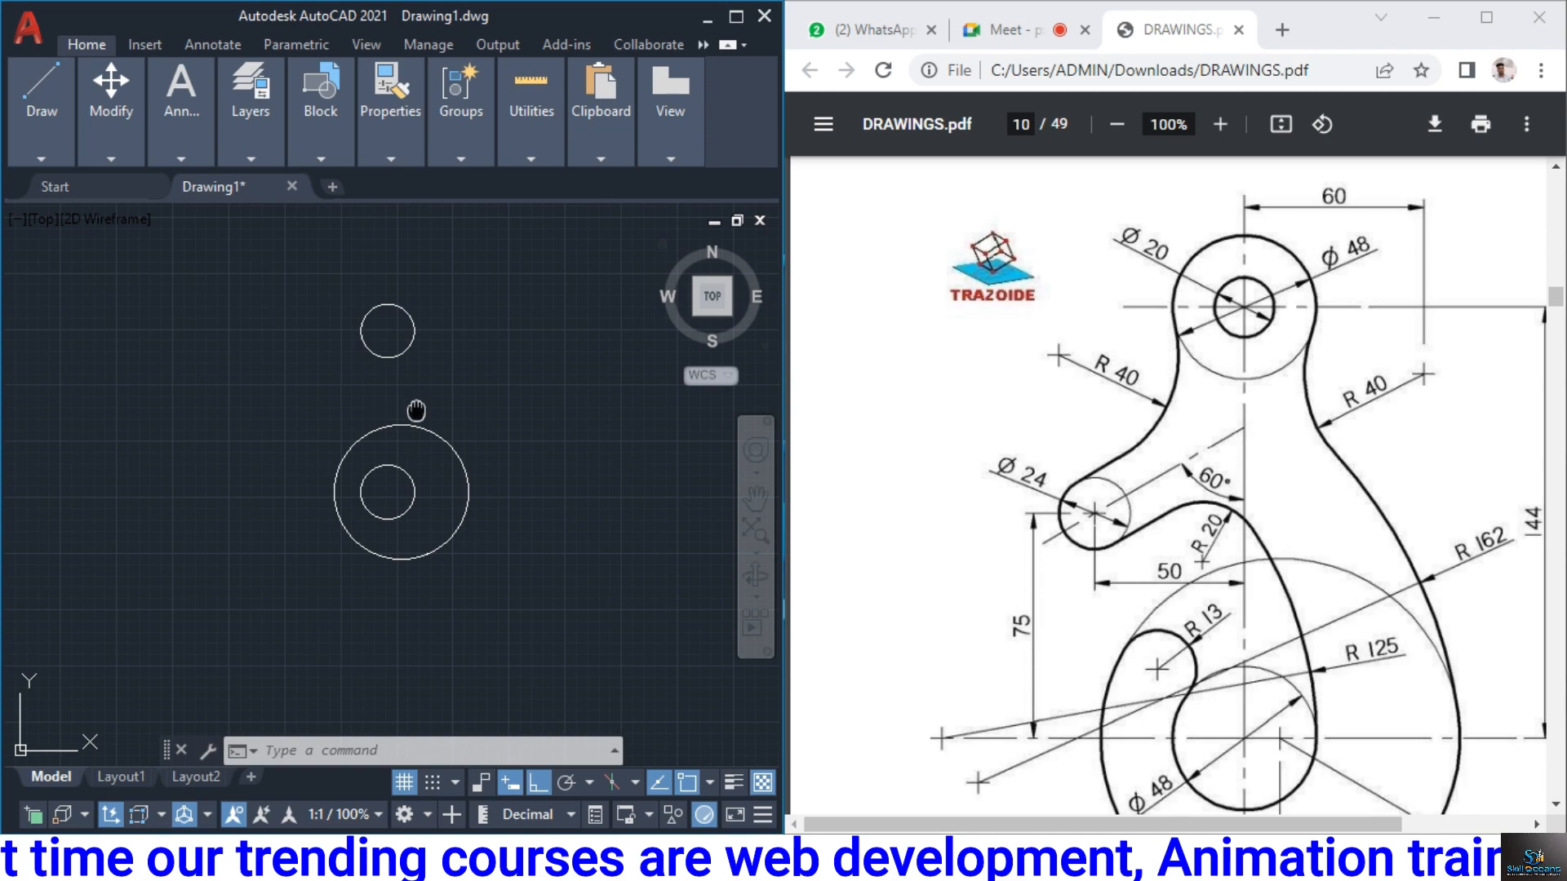
pyautogui.moveTo(416, 411); pyautogui.dragTo(409, 403, button='middle')
pyautogui.scroll(-3, 1045, 517)
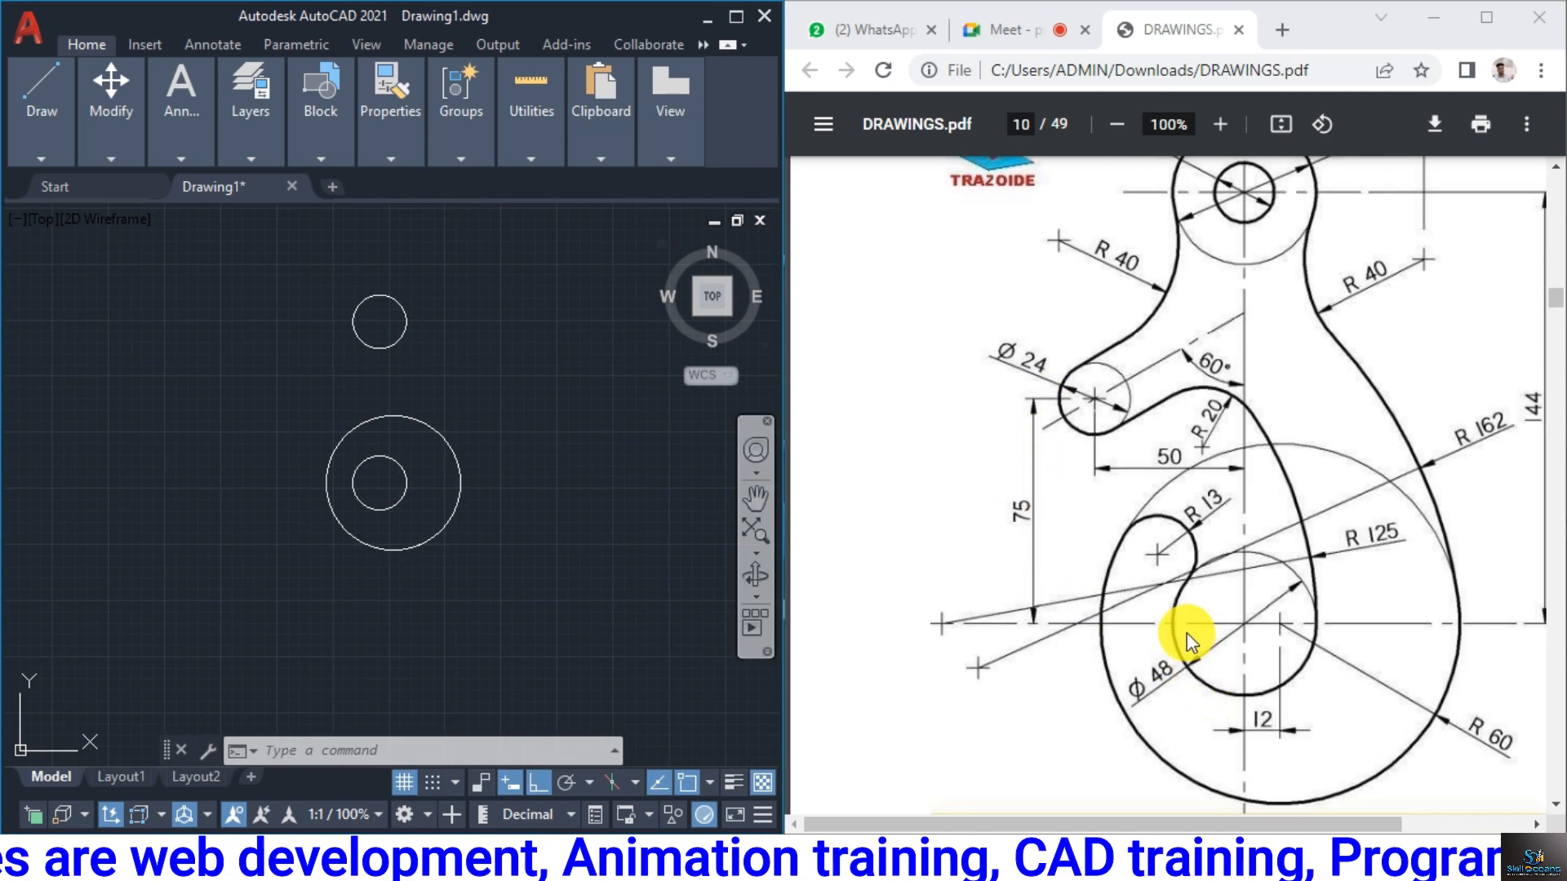
pyautogui.scroll(3, 1187, 620)
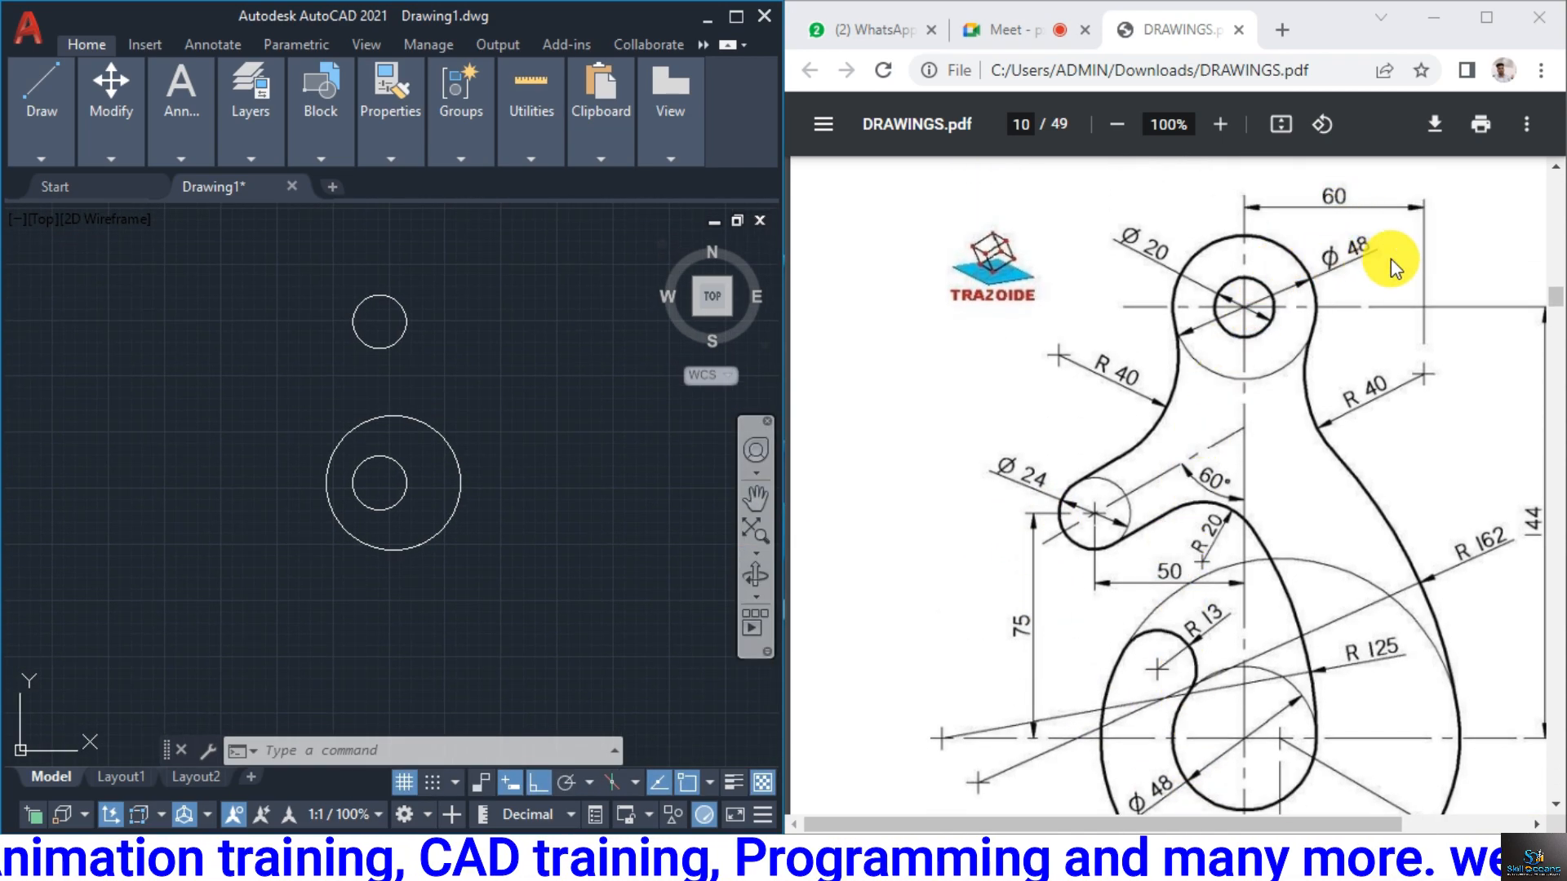
pyautogui.scroll(-3, 1232, 491)
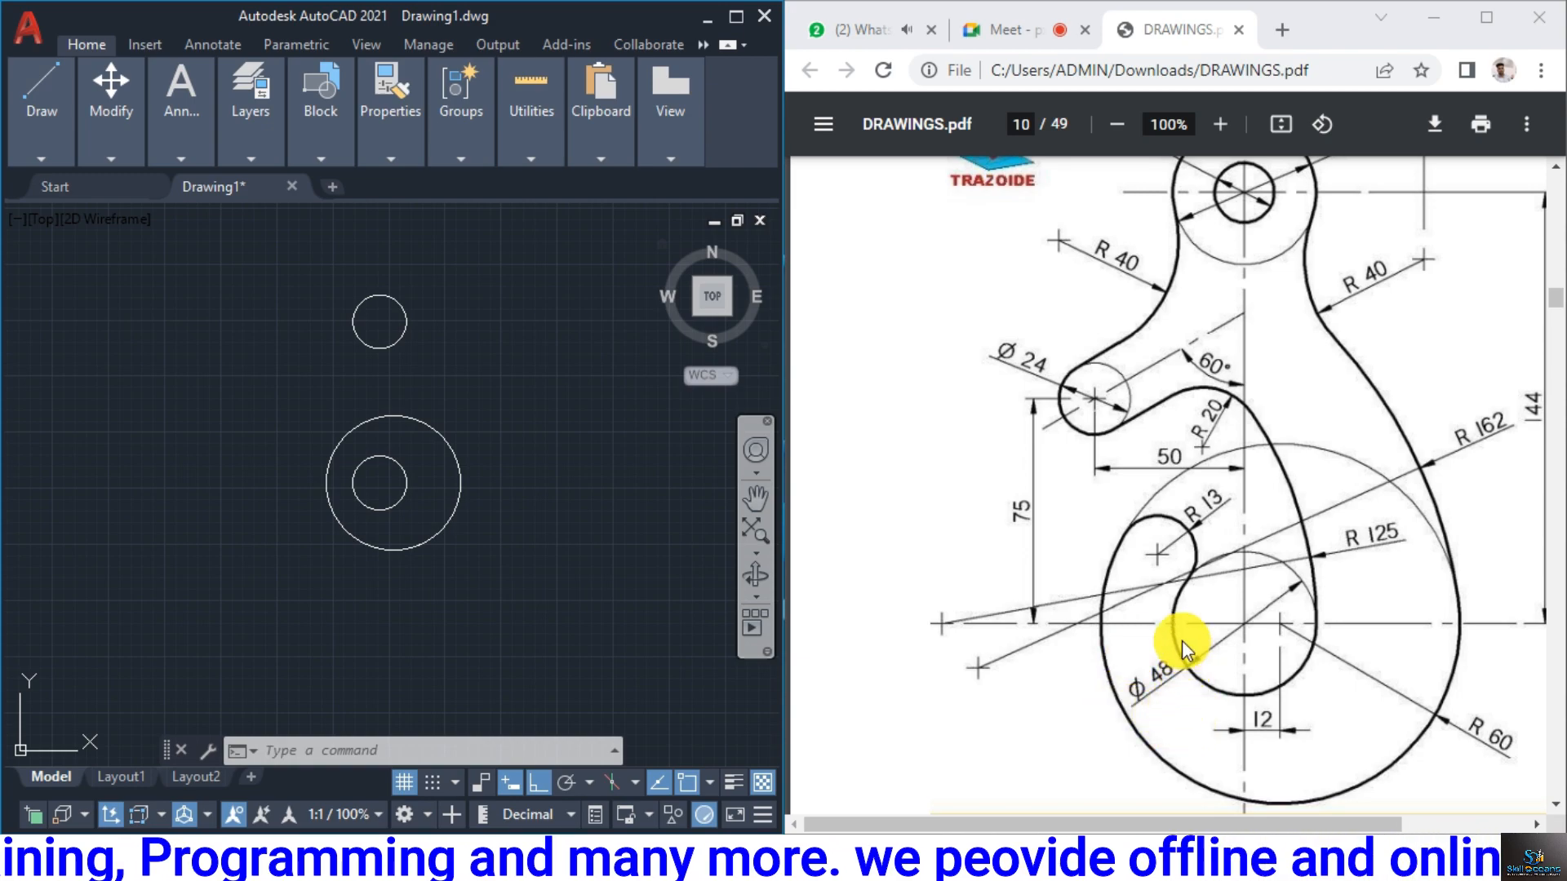
pyautogui.scroll(3, 1224, 600)
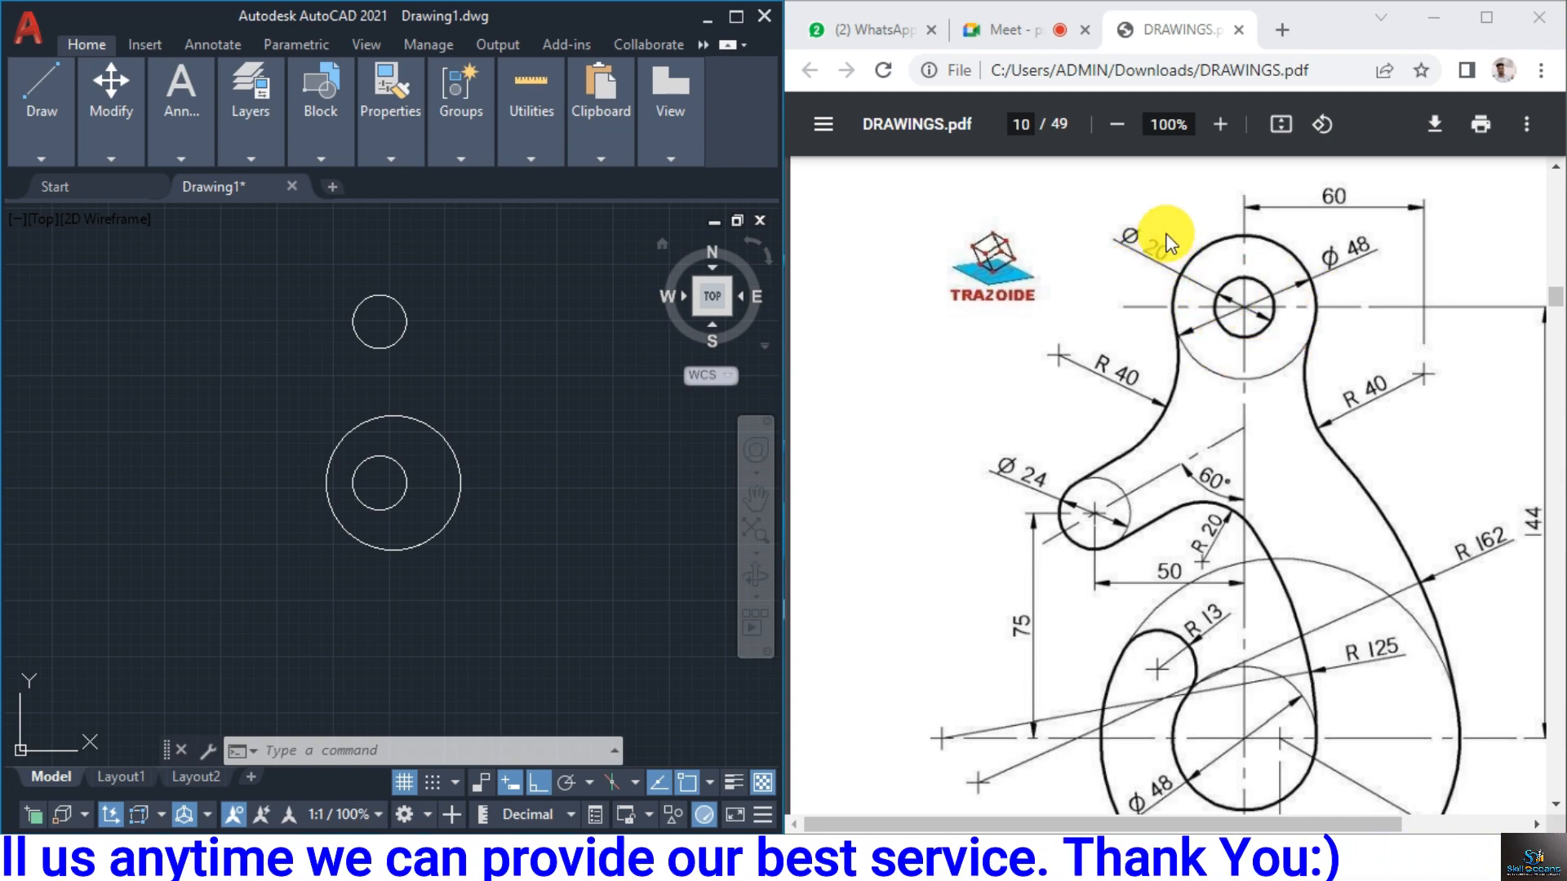
pyautogui.write('c')
pyautogui.press('Return')
pyautogui.click(380, 321)
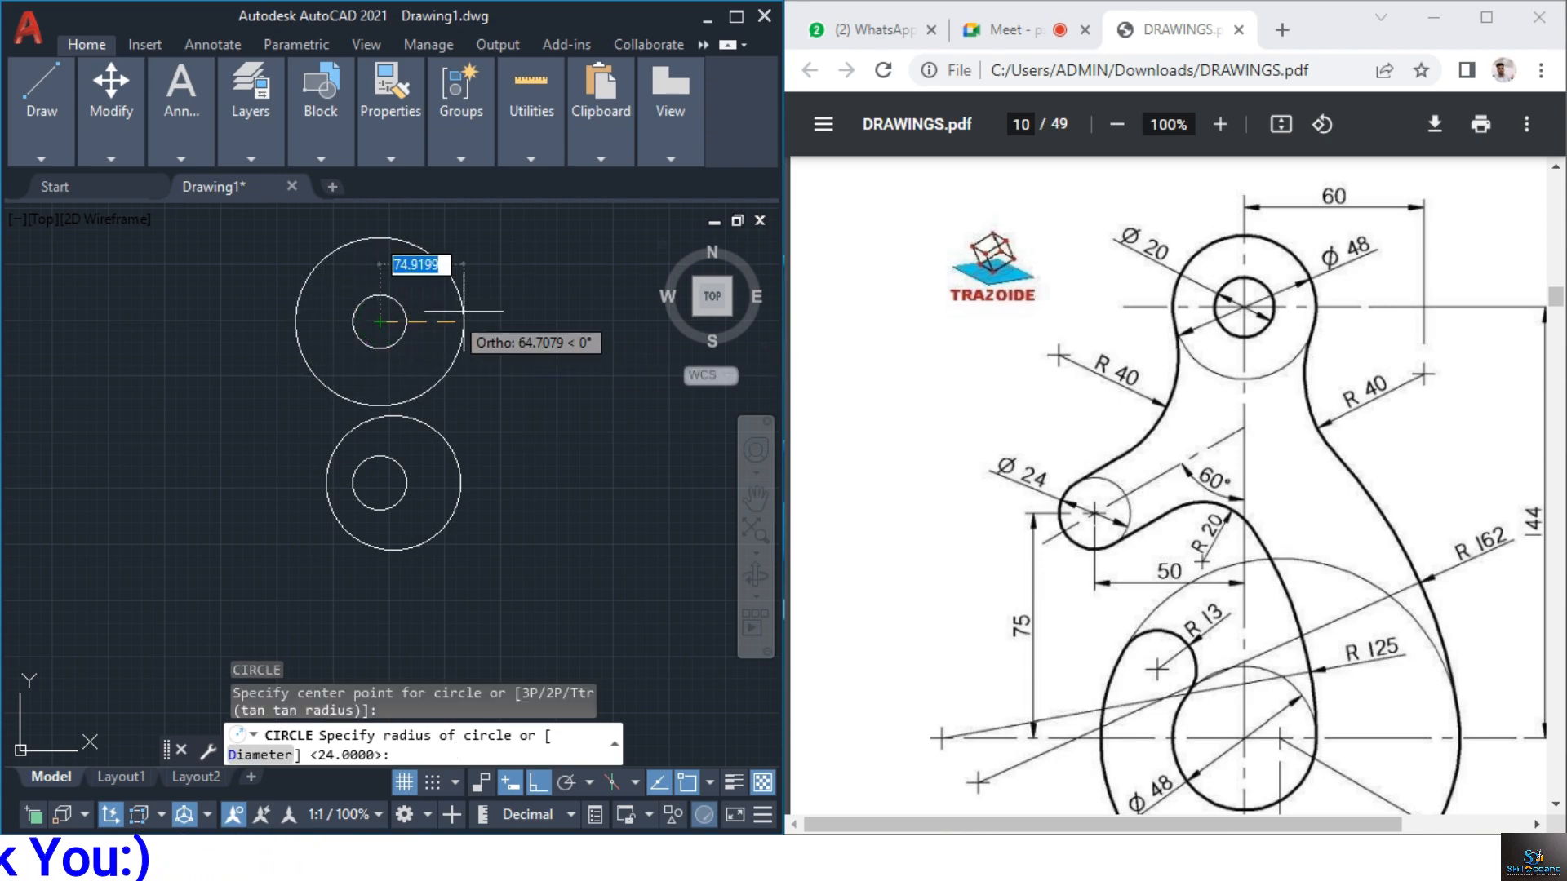
pyautogui.write('d')
pyautogui.press('Return')
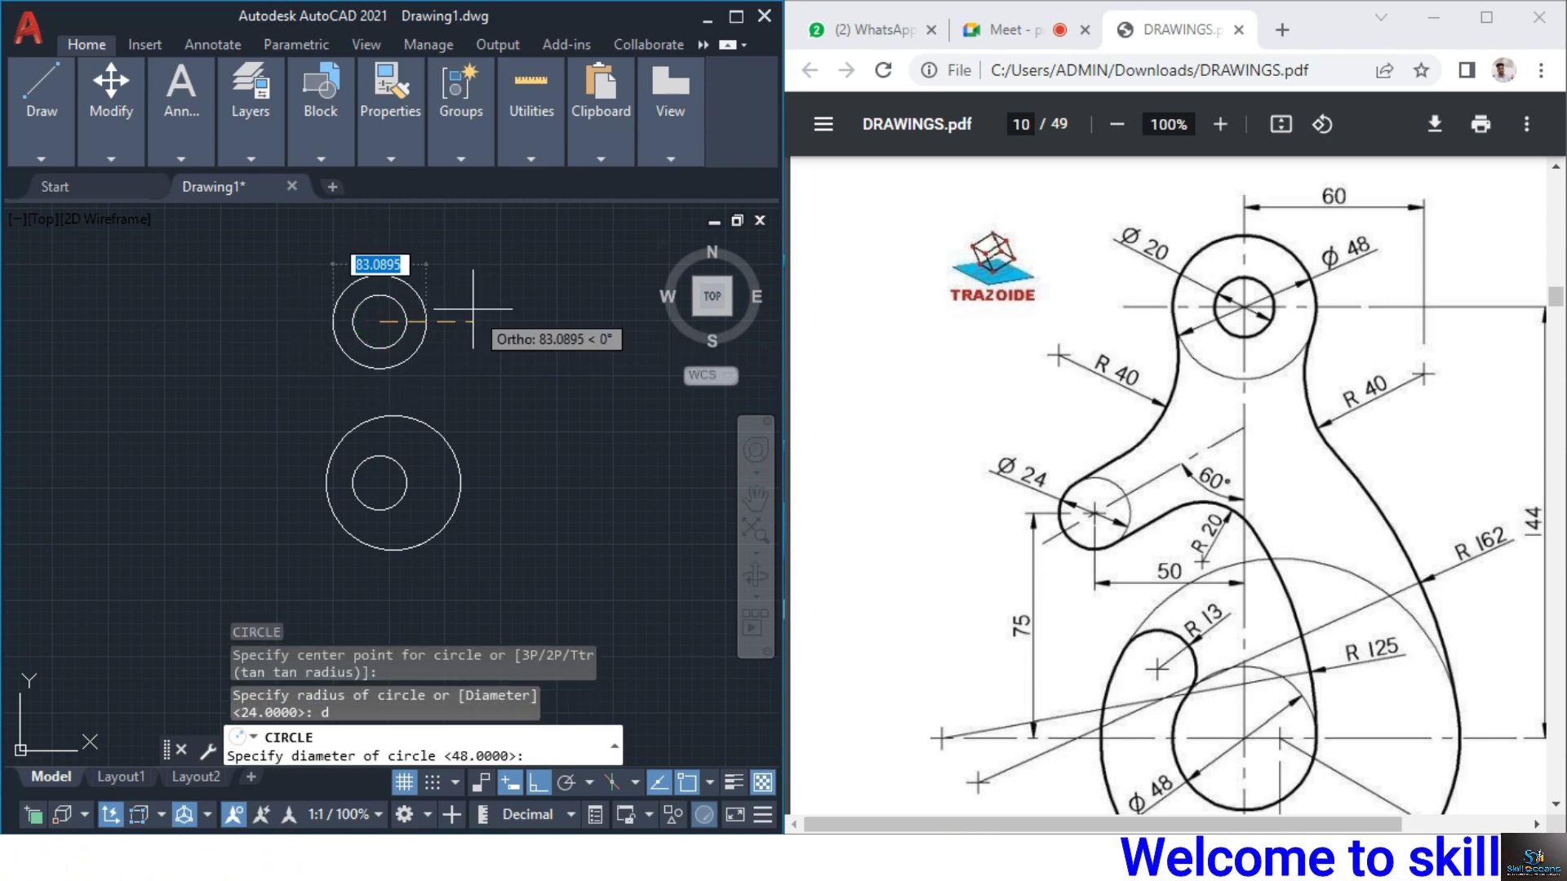
pyautogui.write('20')
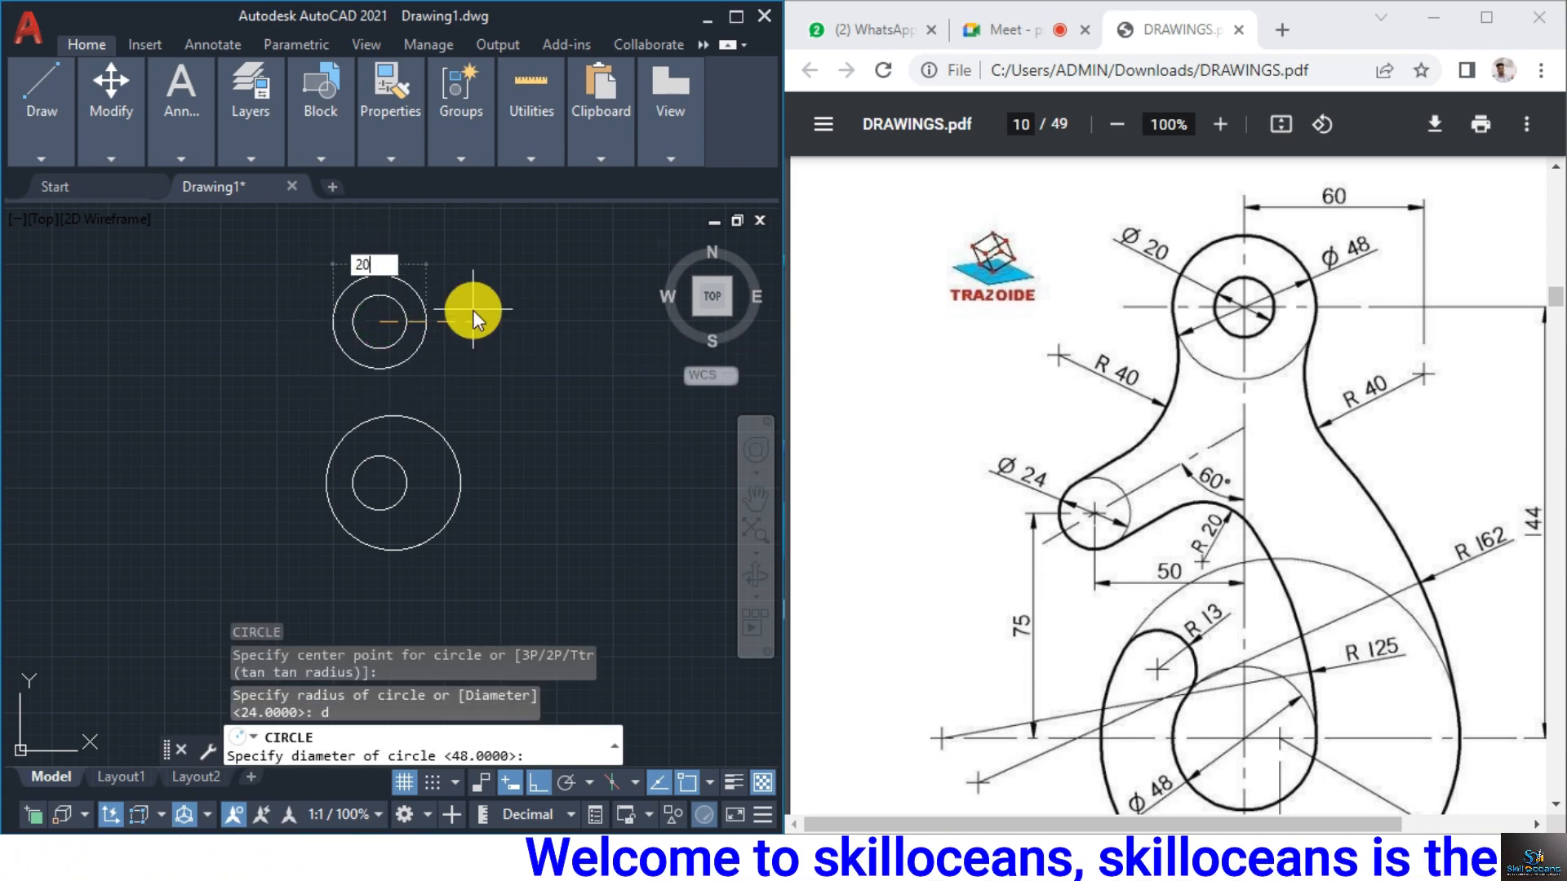
pyautogui.press('Return')
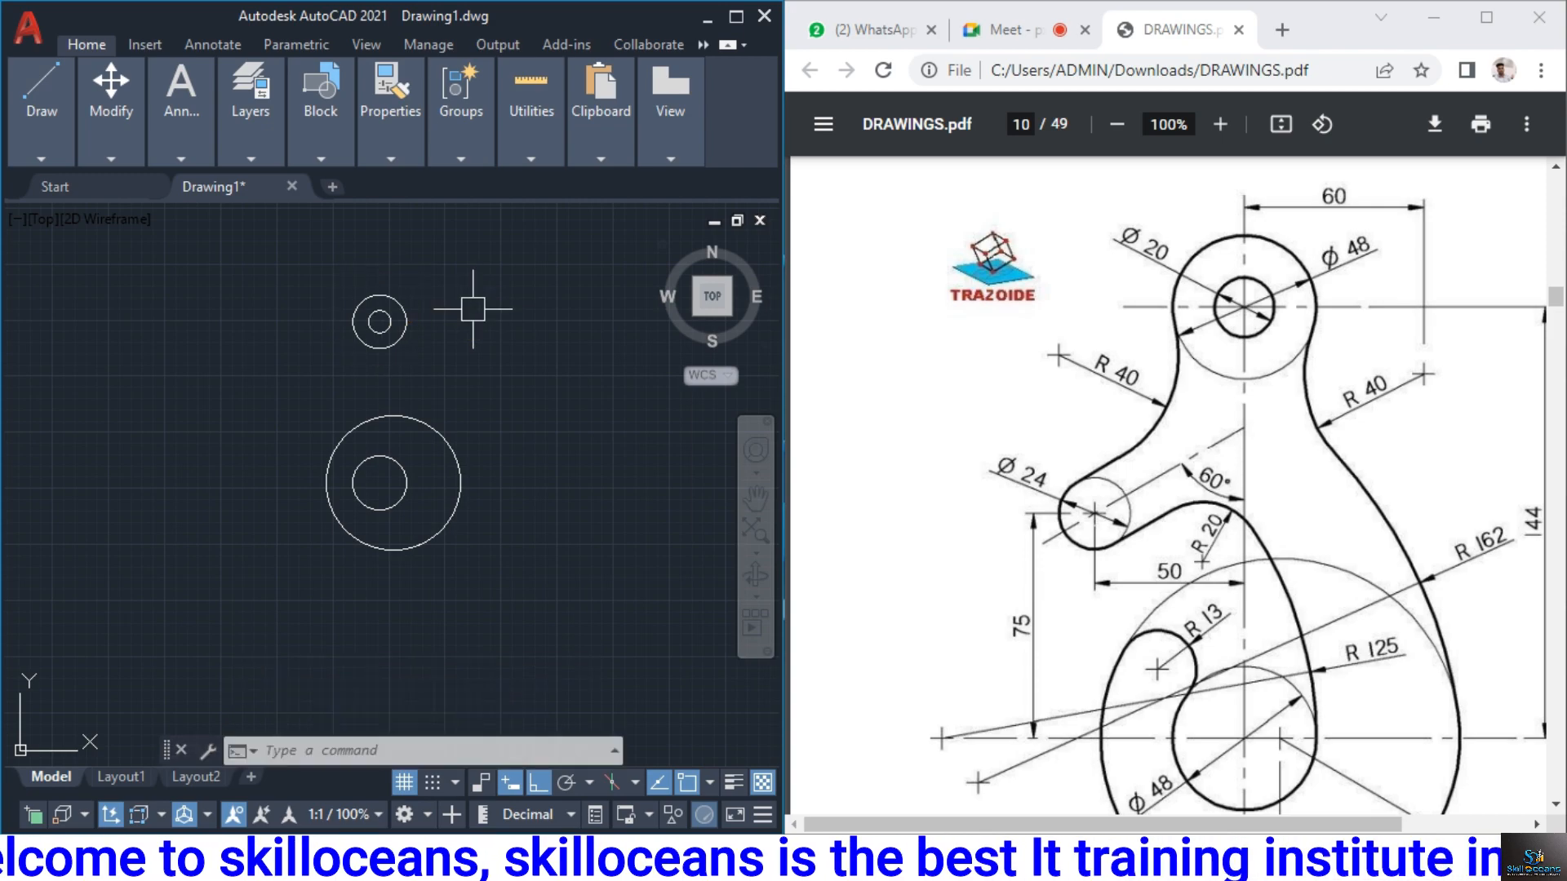
# Examine the reference drawing for the side arm's diameter 24 circle and the radii of the hook's connecting arcs
pyautogui.moveTo(385, 356); pyautogui.dragTo(384, 349, button='middle')
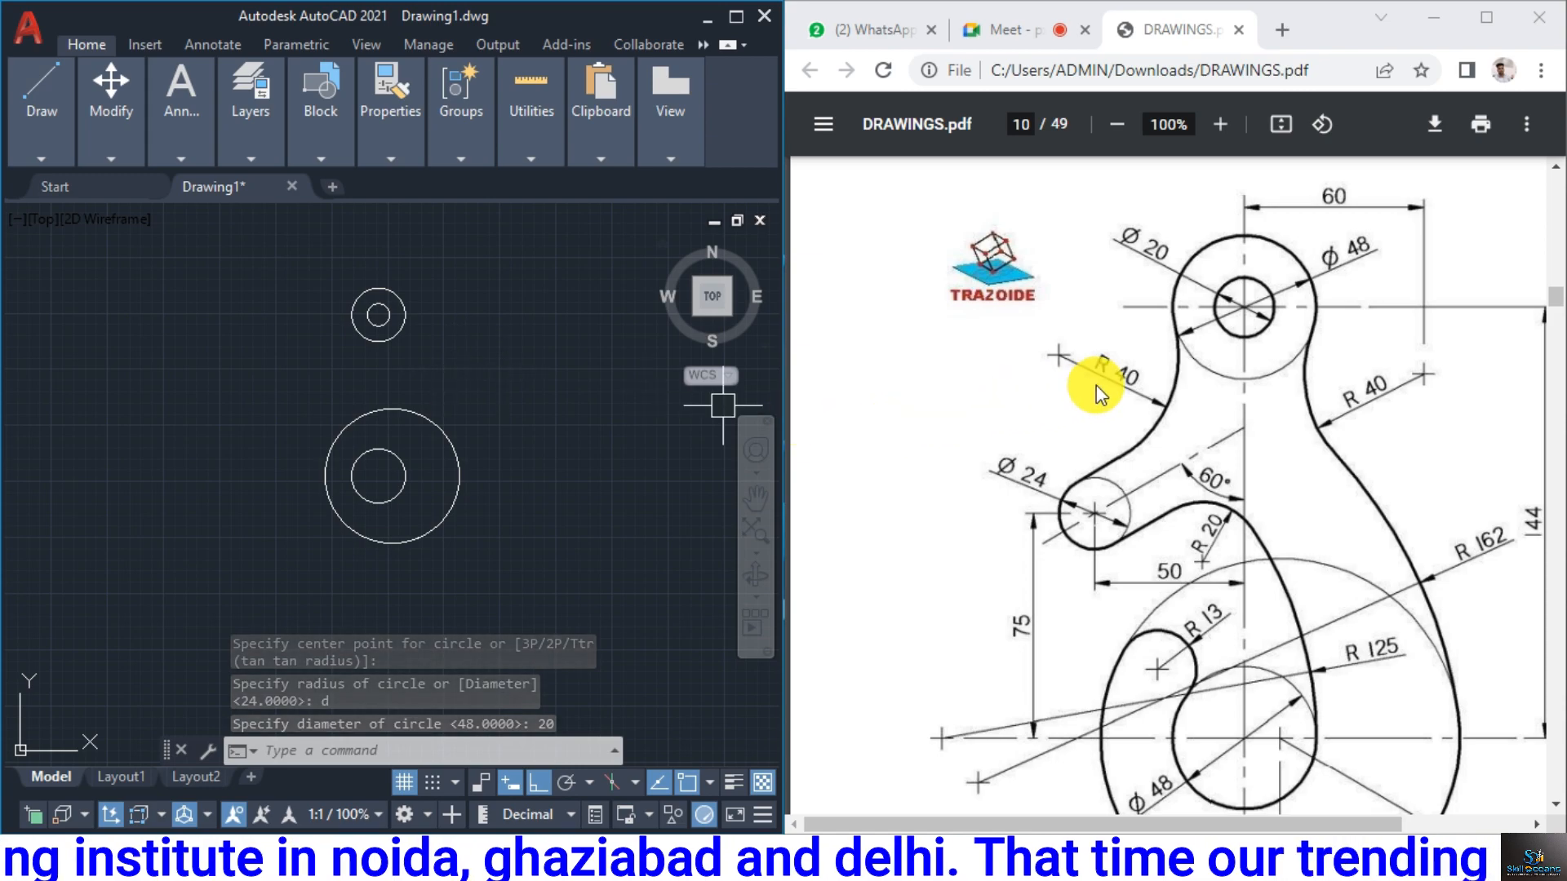
pyautogui.scroll(-2, 1095, 385)
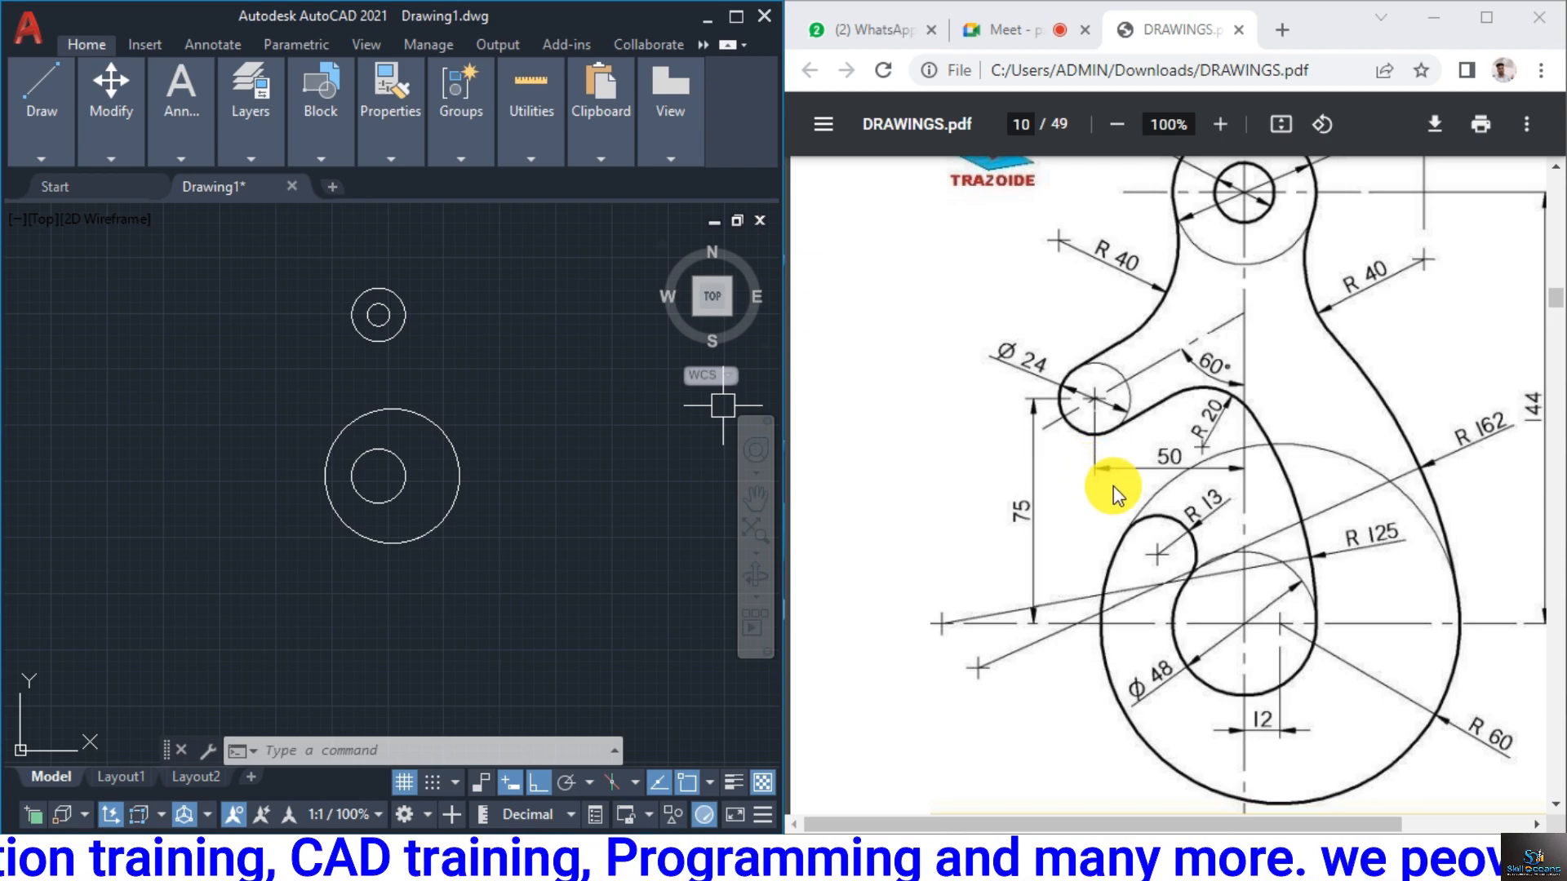
pyautogui.scroll(-3, 1149, 434)
pyautogui.scroll(3, 1149, 434)
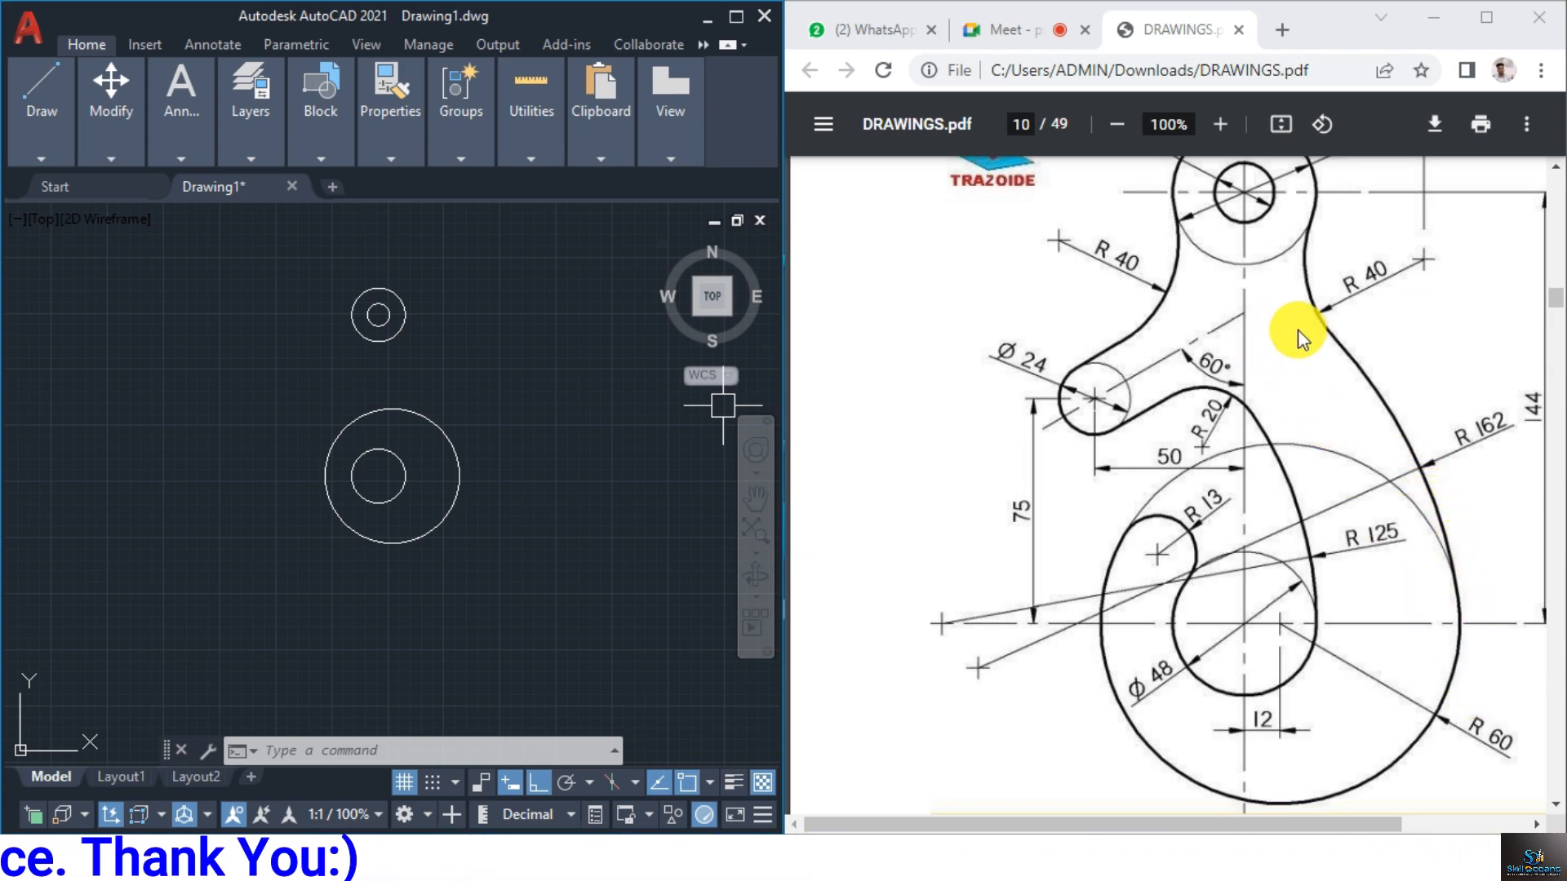
pyautogui.scroll(3, 1225, 294)
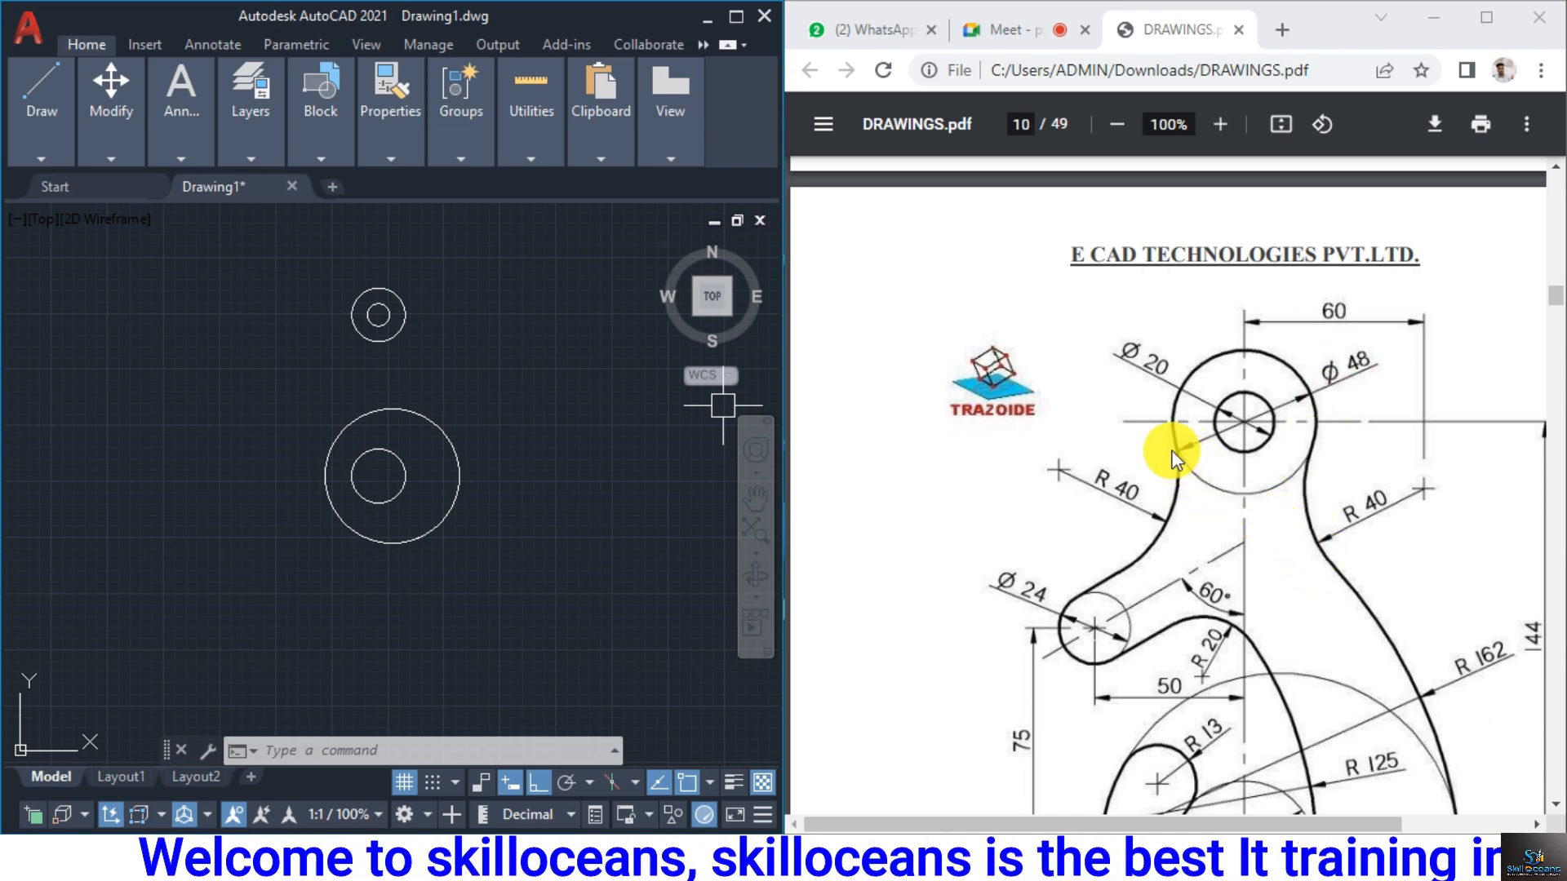
pyautogui.scroll(-2, 1206, 453)
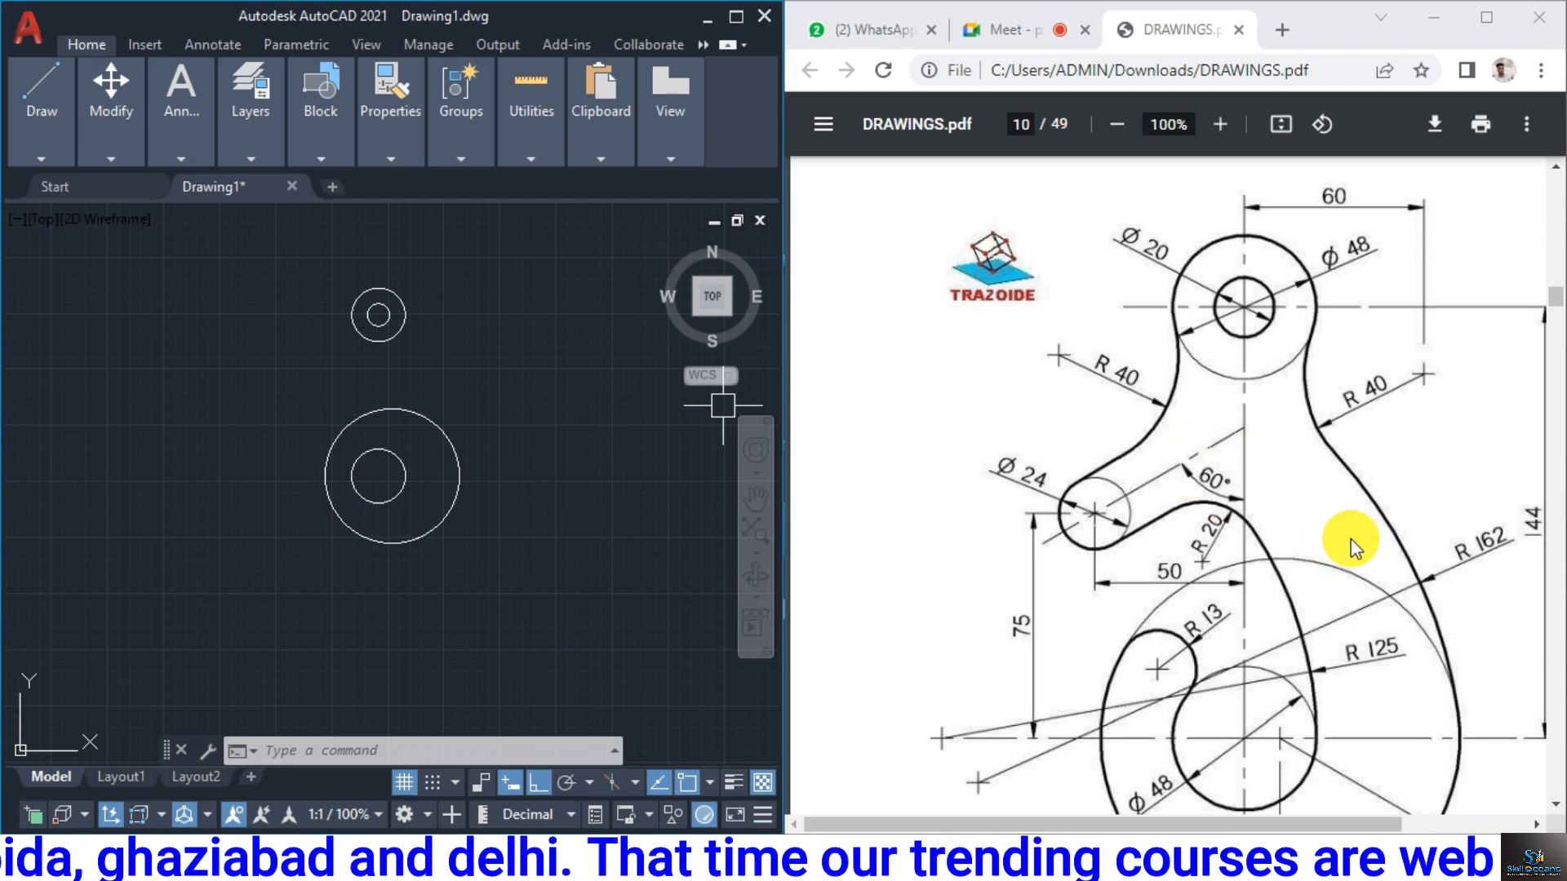
pyautogui.scroll(-2, 1350, 549)
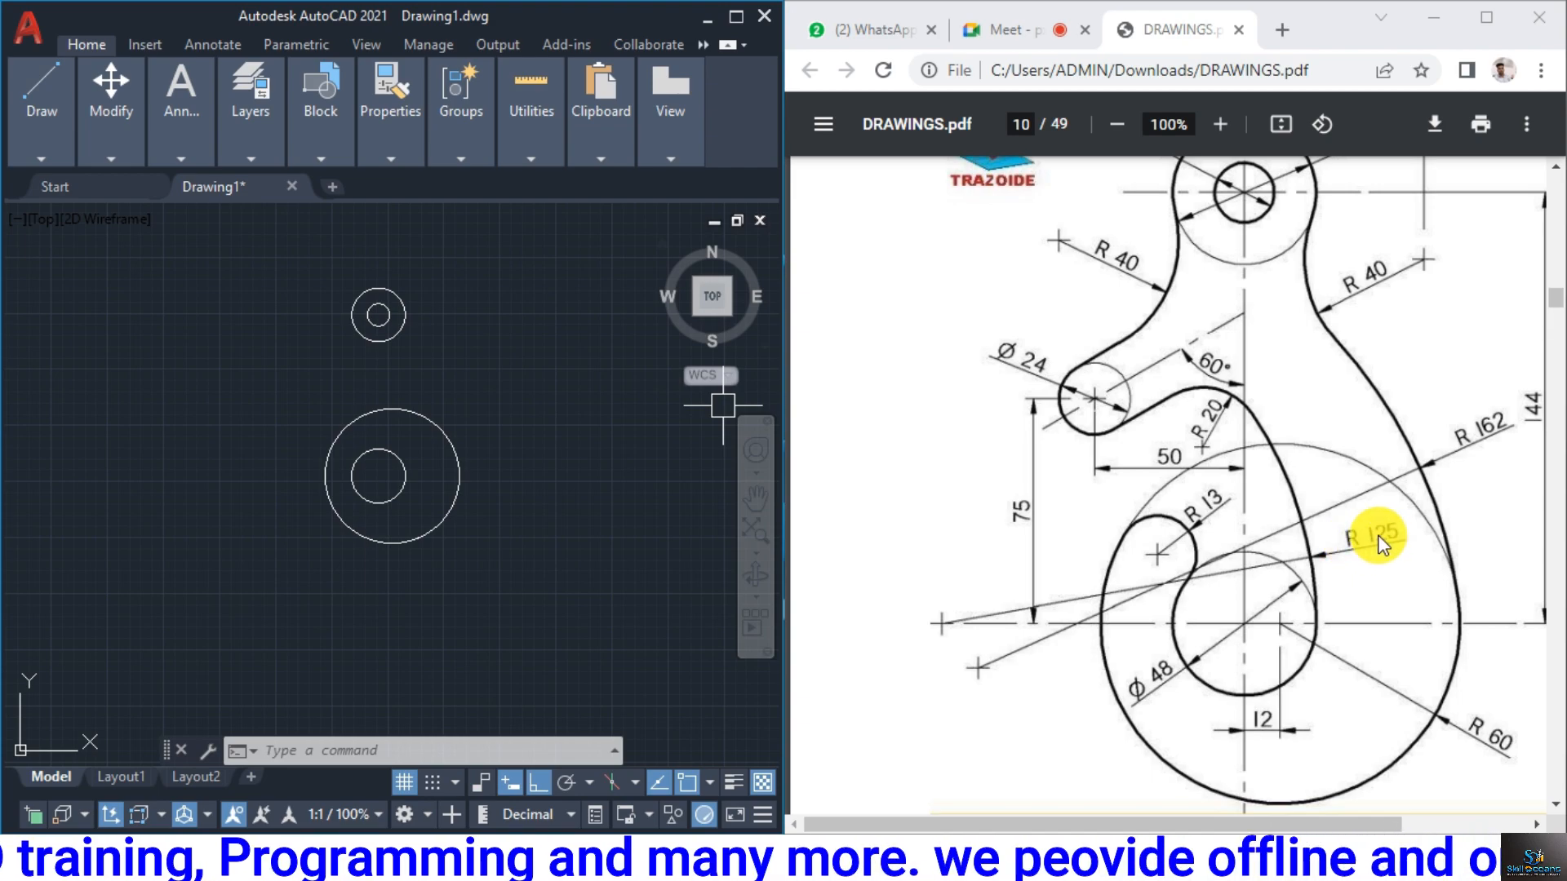
# Try drawing a radius 162 circle tangent to the radius 60 circle and the upper diameter 48 circle
pyautogui.click(33, 159)
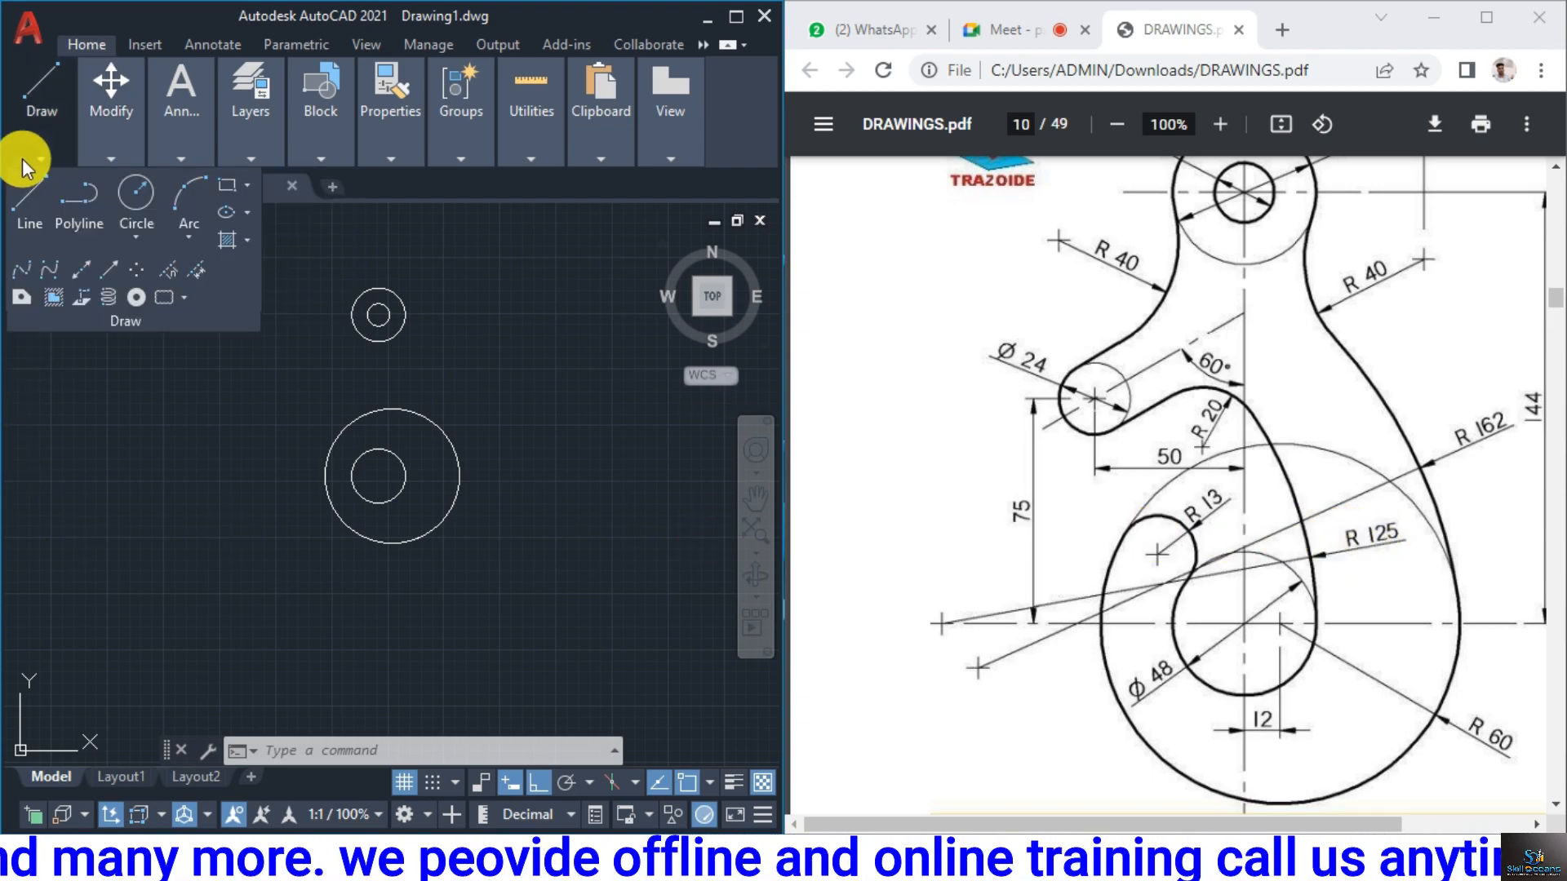
pyautogui.click(130, 236)
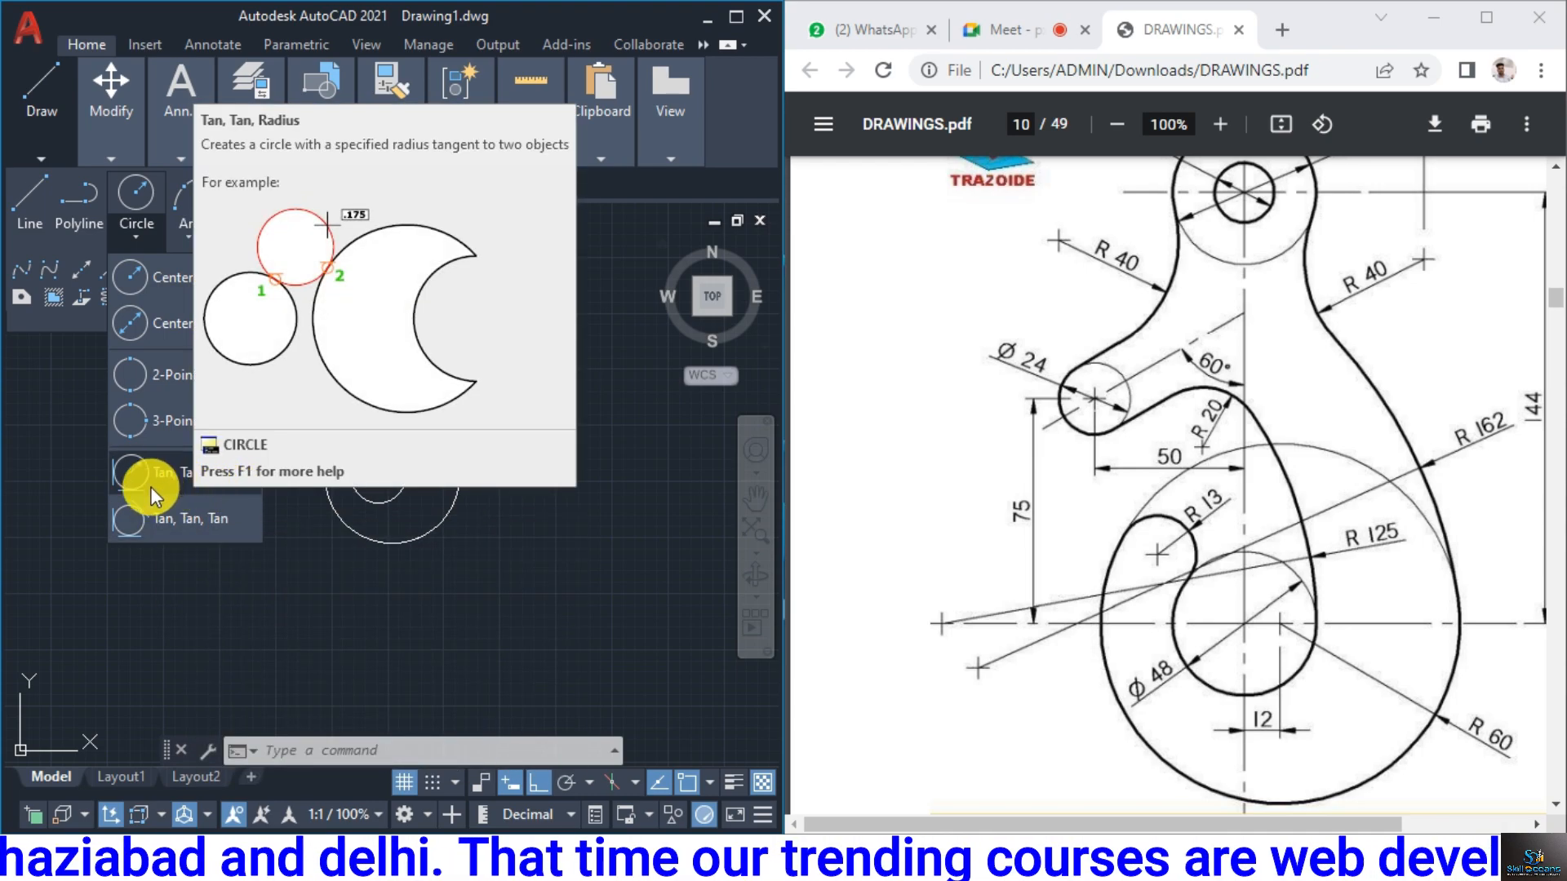
pyautogui.click(159, 477)
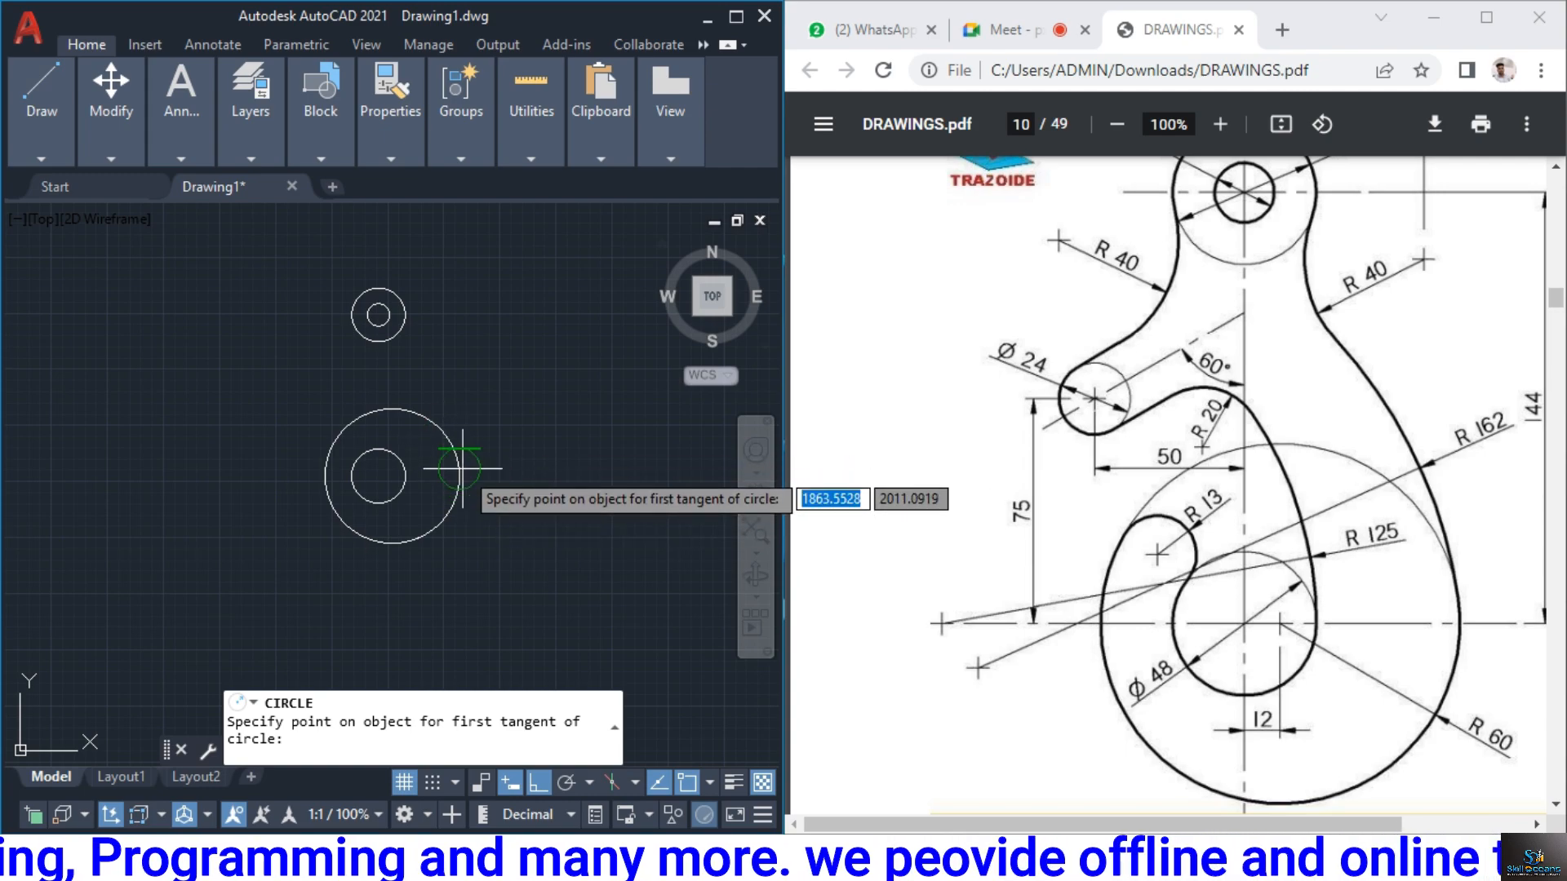
pyautogui.click(462, 469)
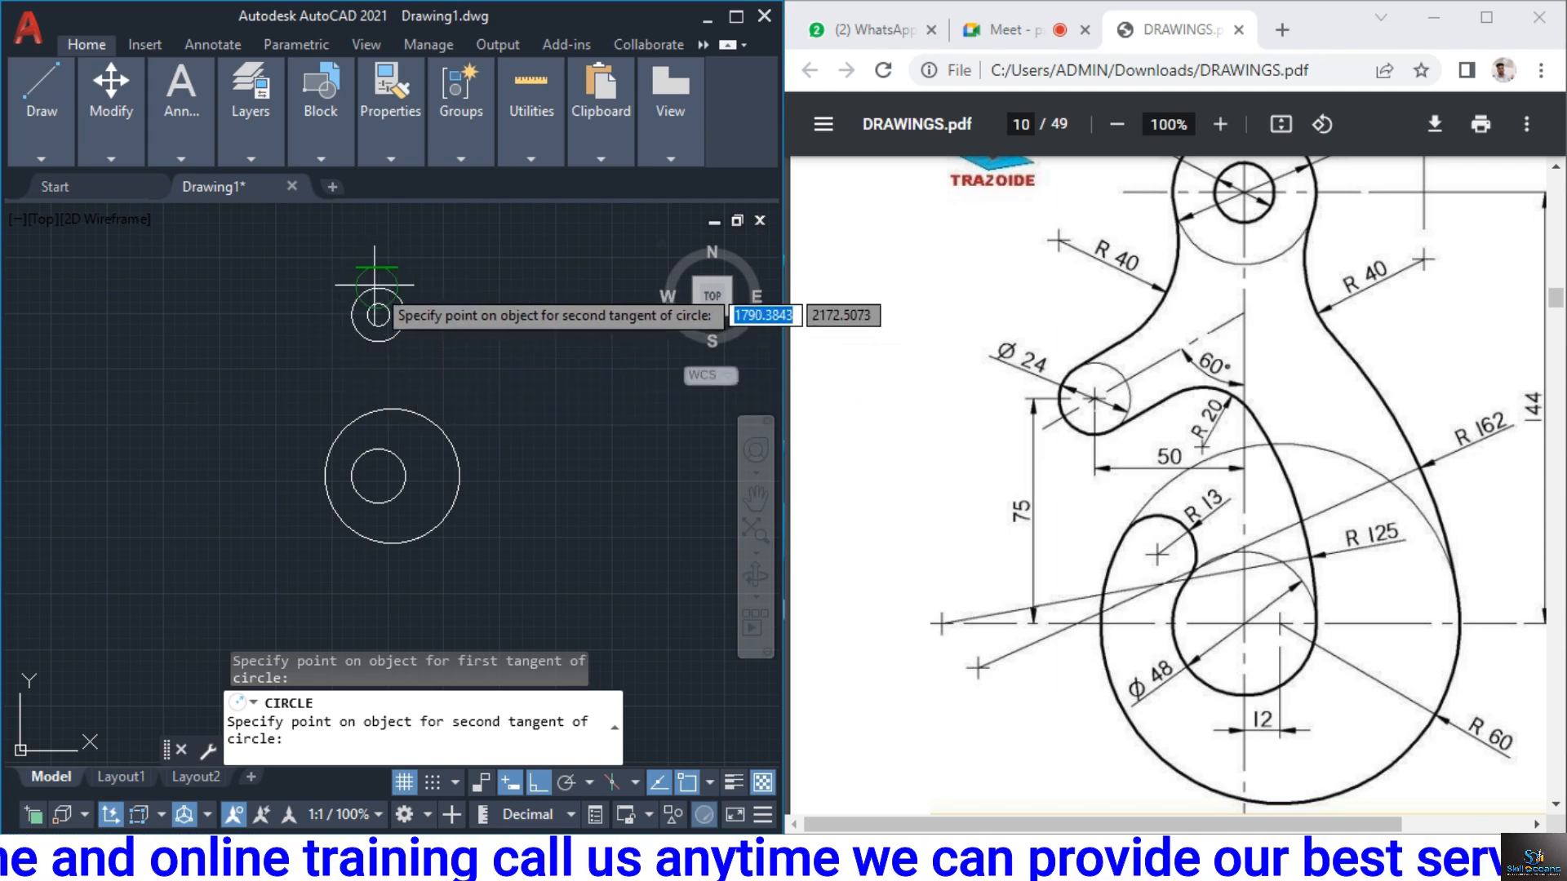
pyautogui.scroll(2, 349, 345)
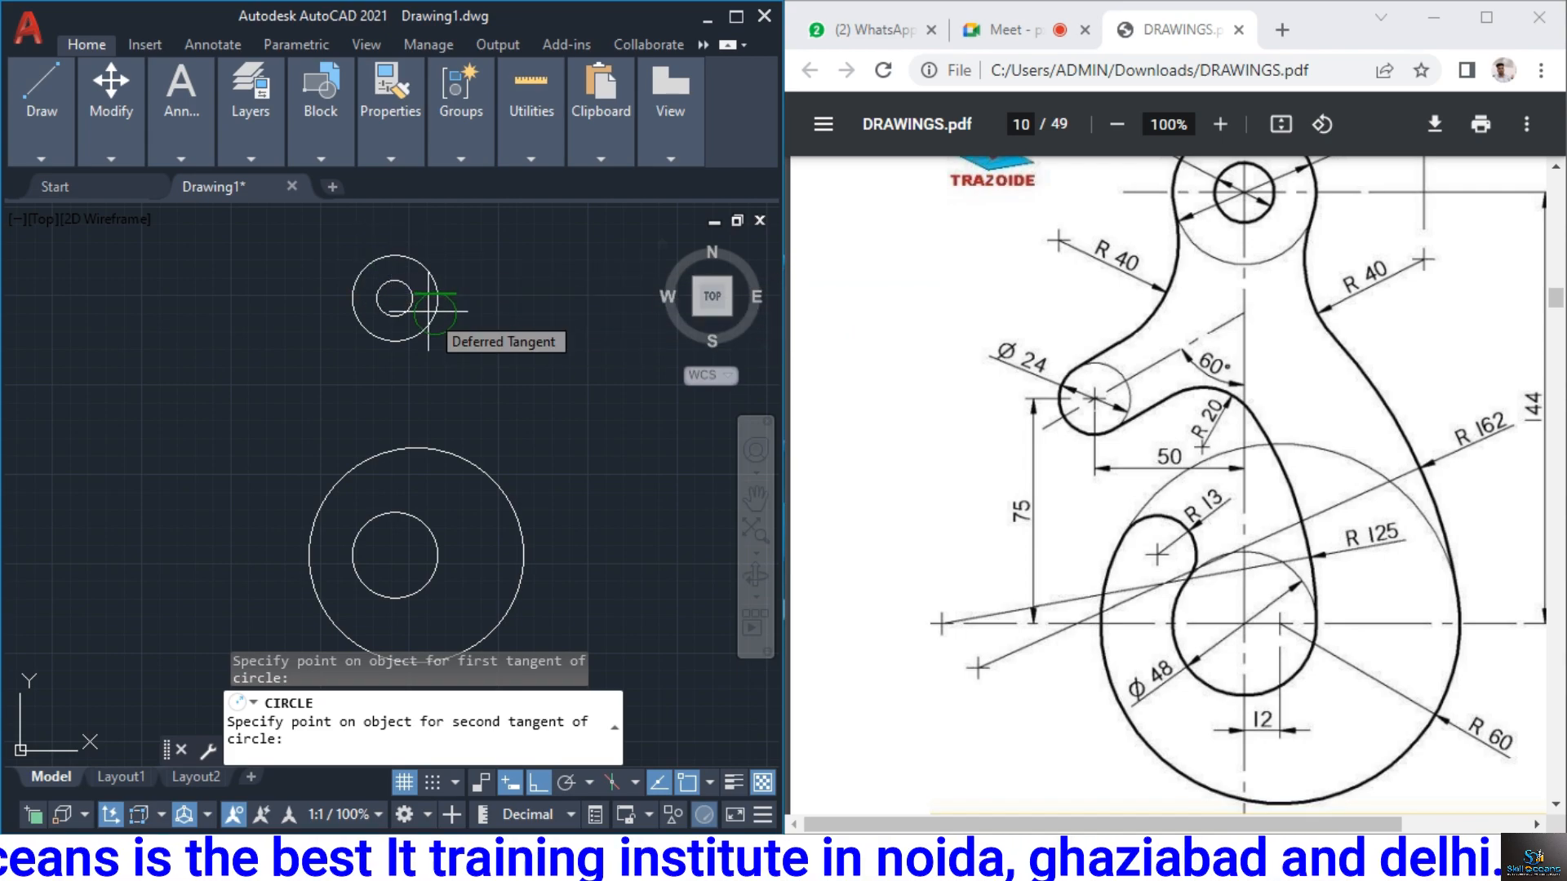
pyautogui.click(429, 267)
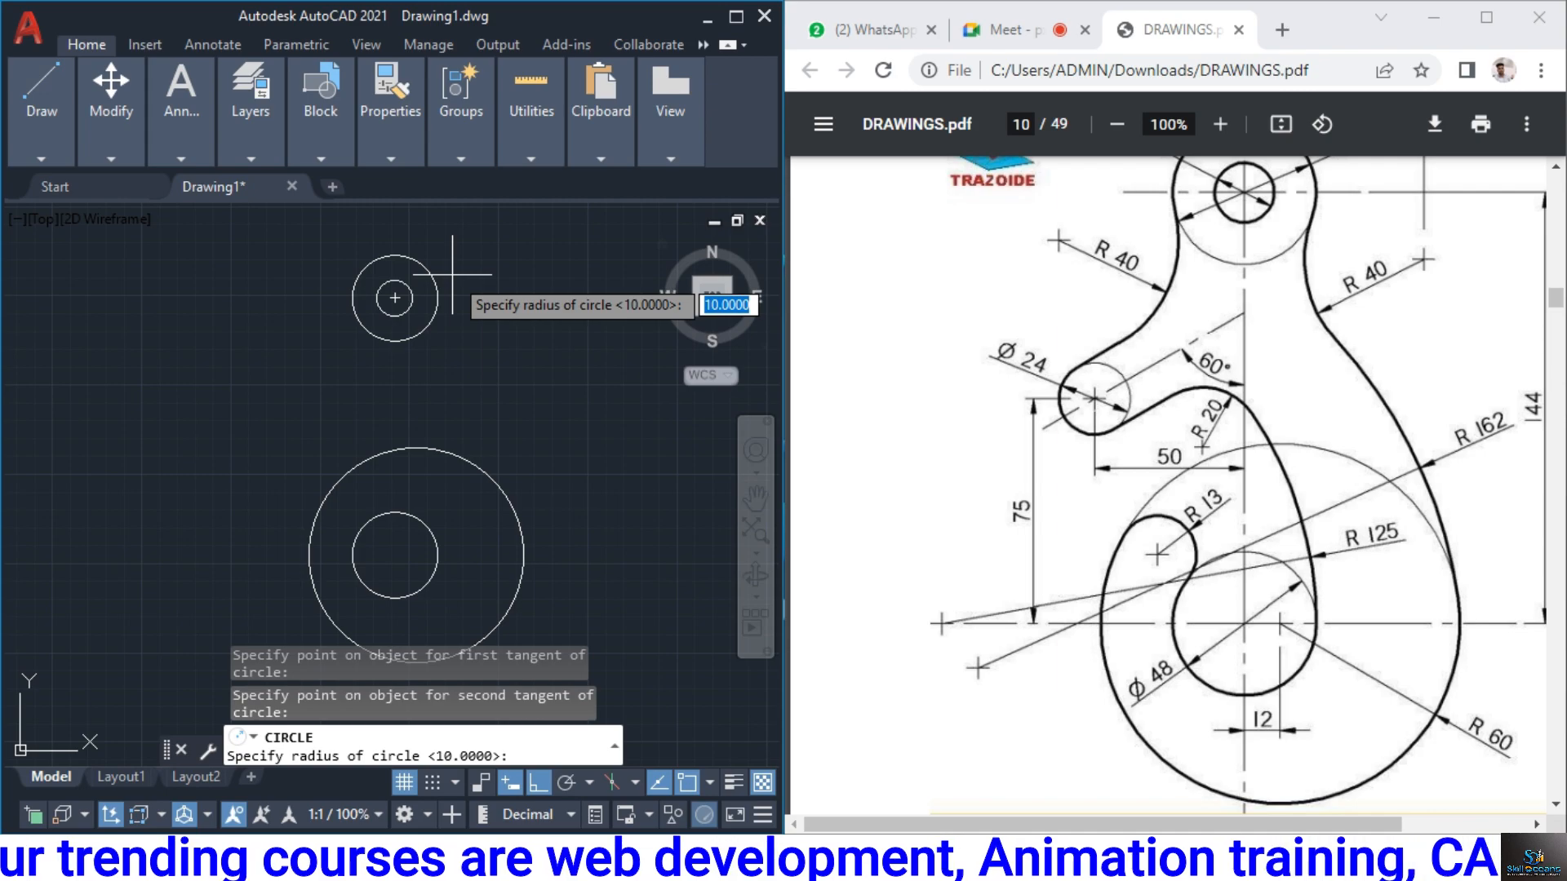
pyautogui.write('162')
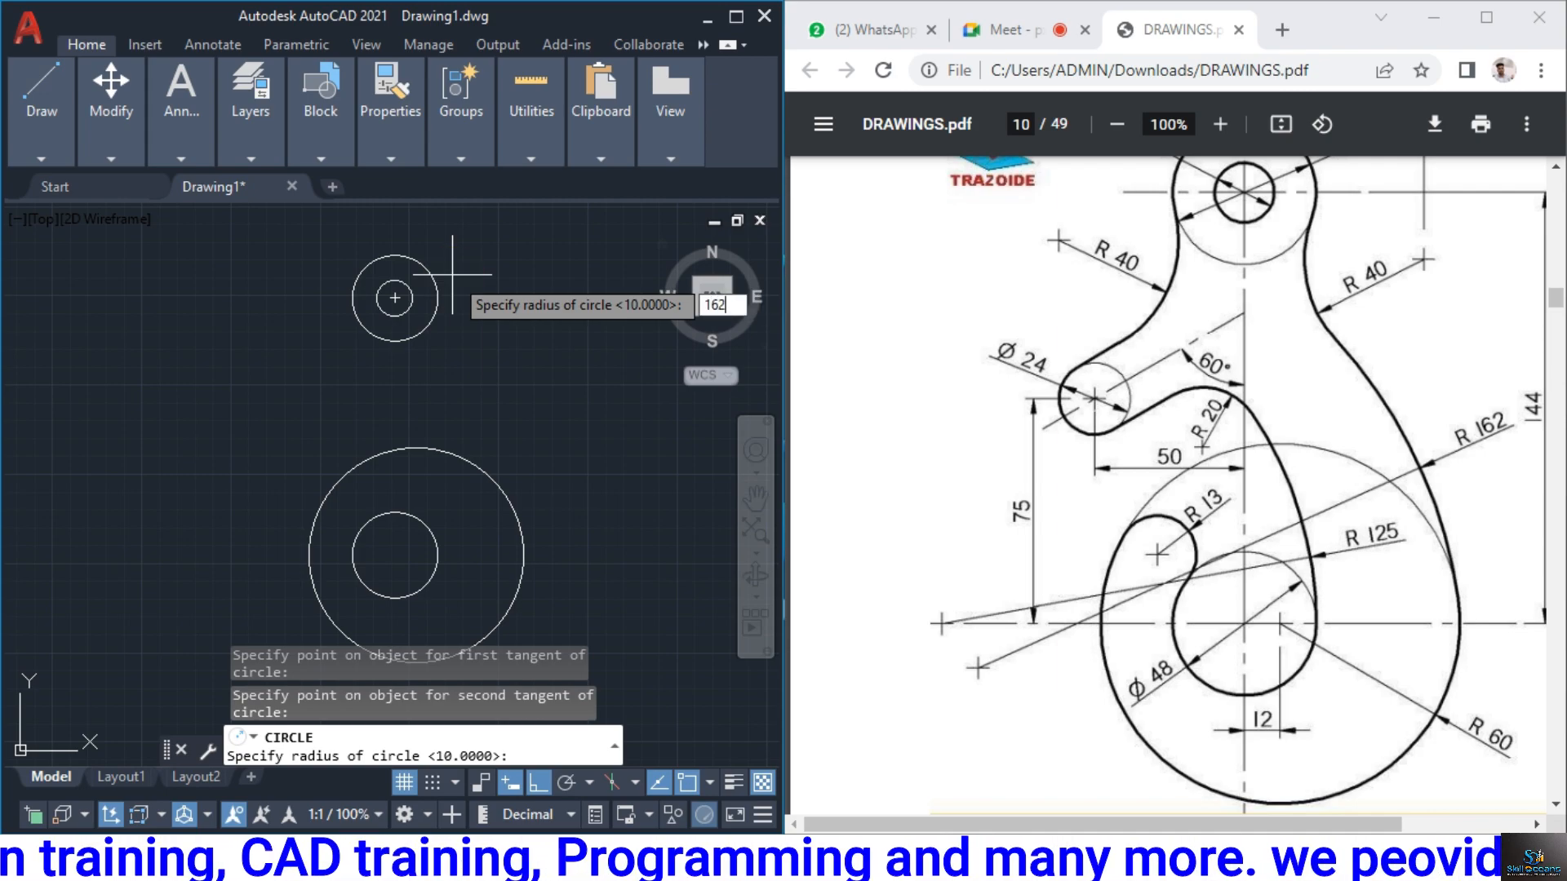
pyautogui.press('Return')
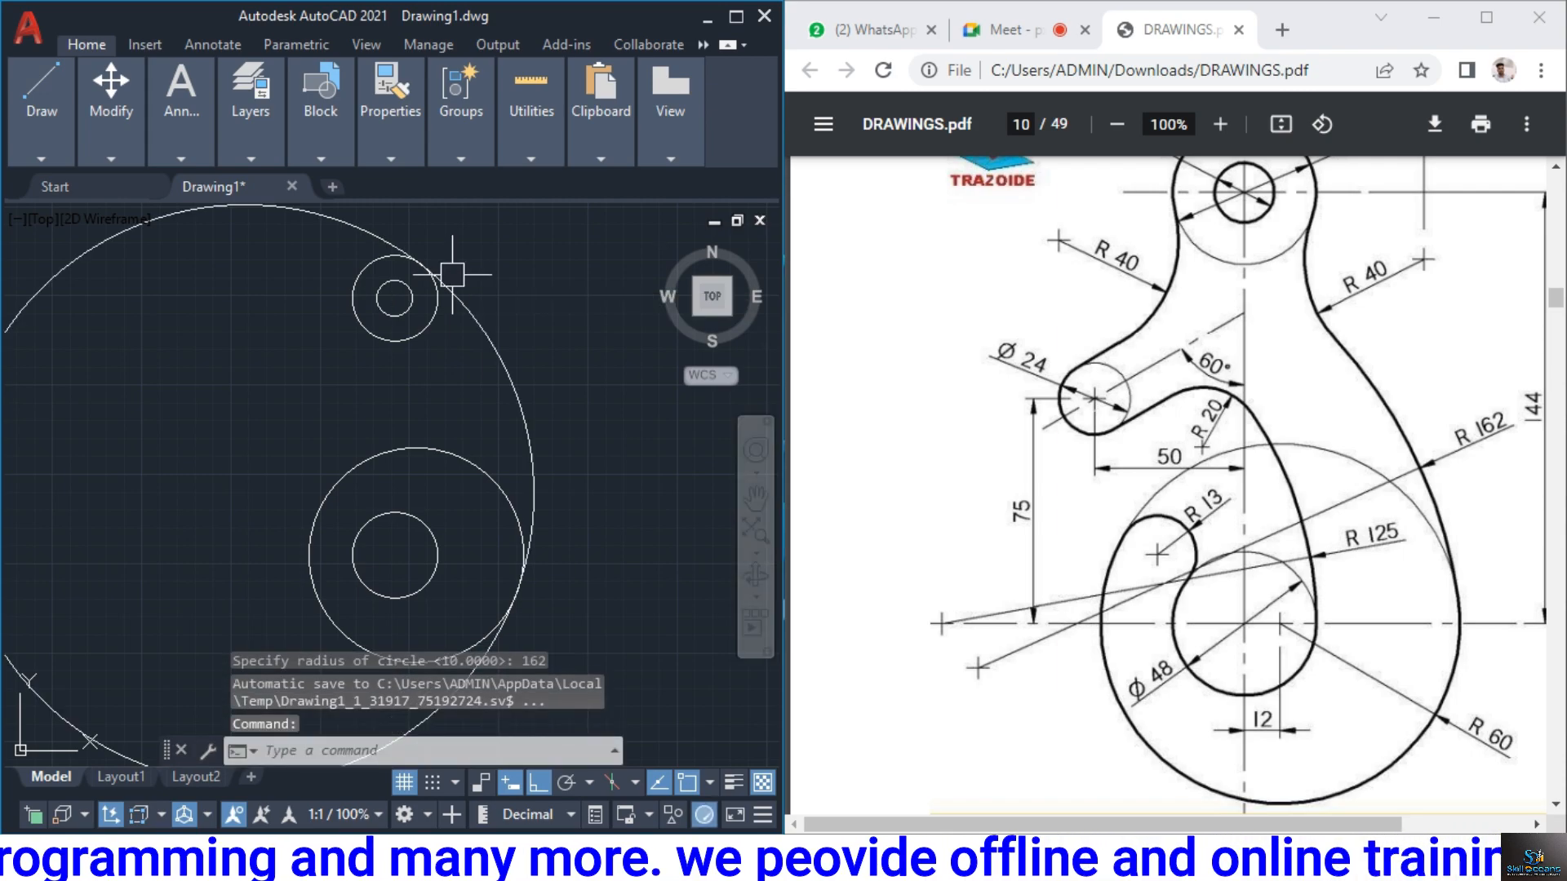
pyautogui.scroll(-2, 514, 530)
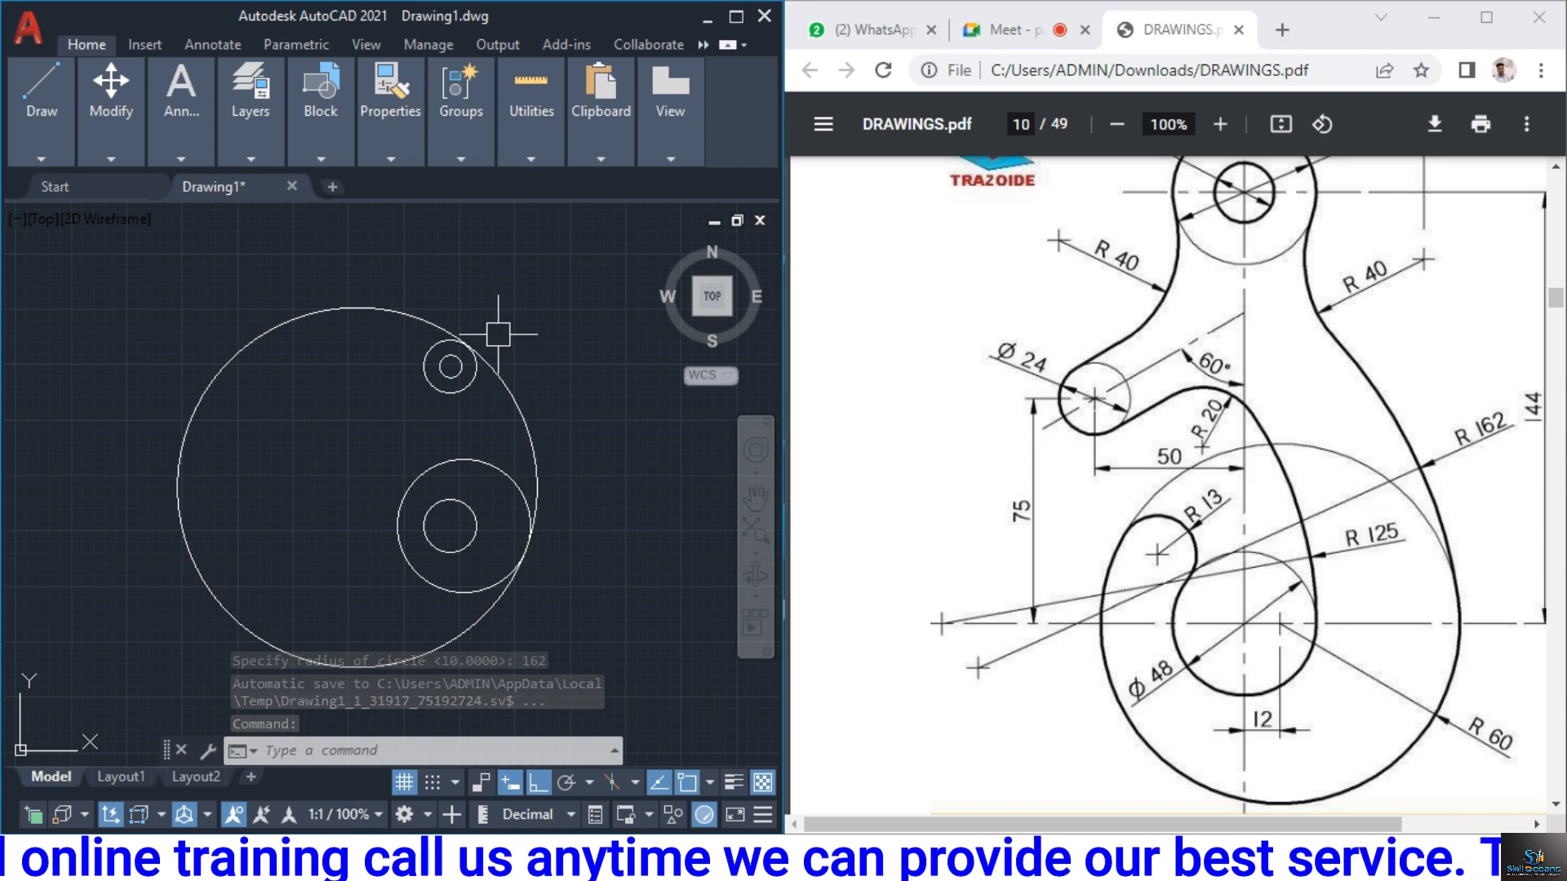
# Shift the radius 162 circle downward by its center, and delete it
pyautogui.click(375, 318)
pyautogui.click(356, 488)
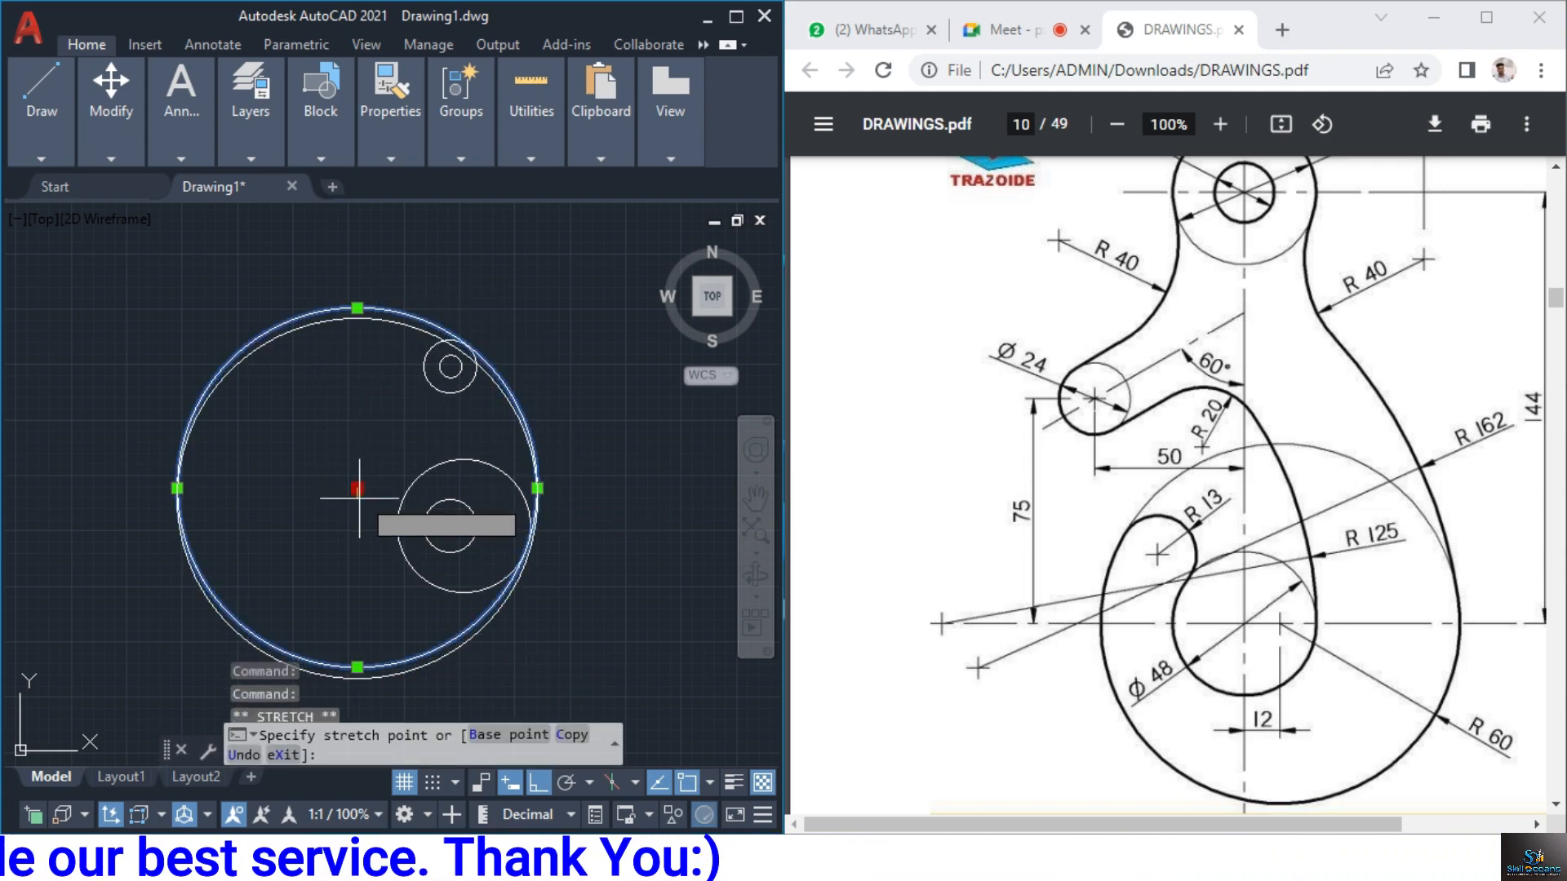
pyautogui.click(370, 550)
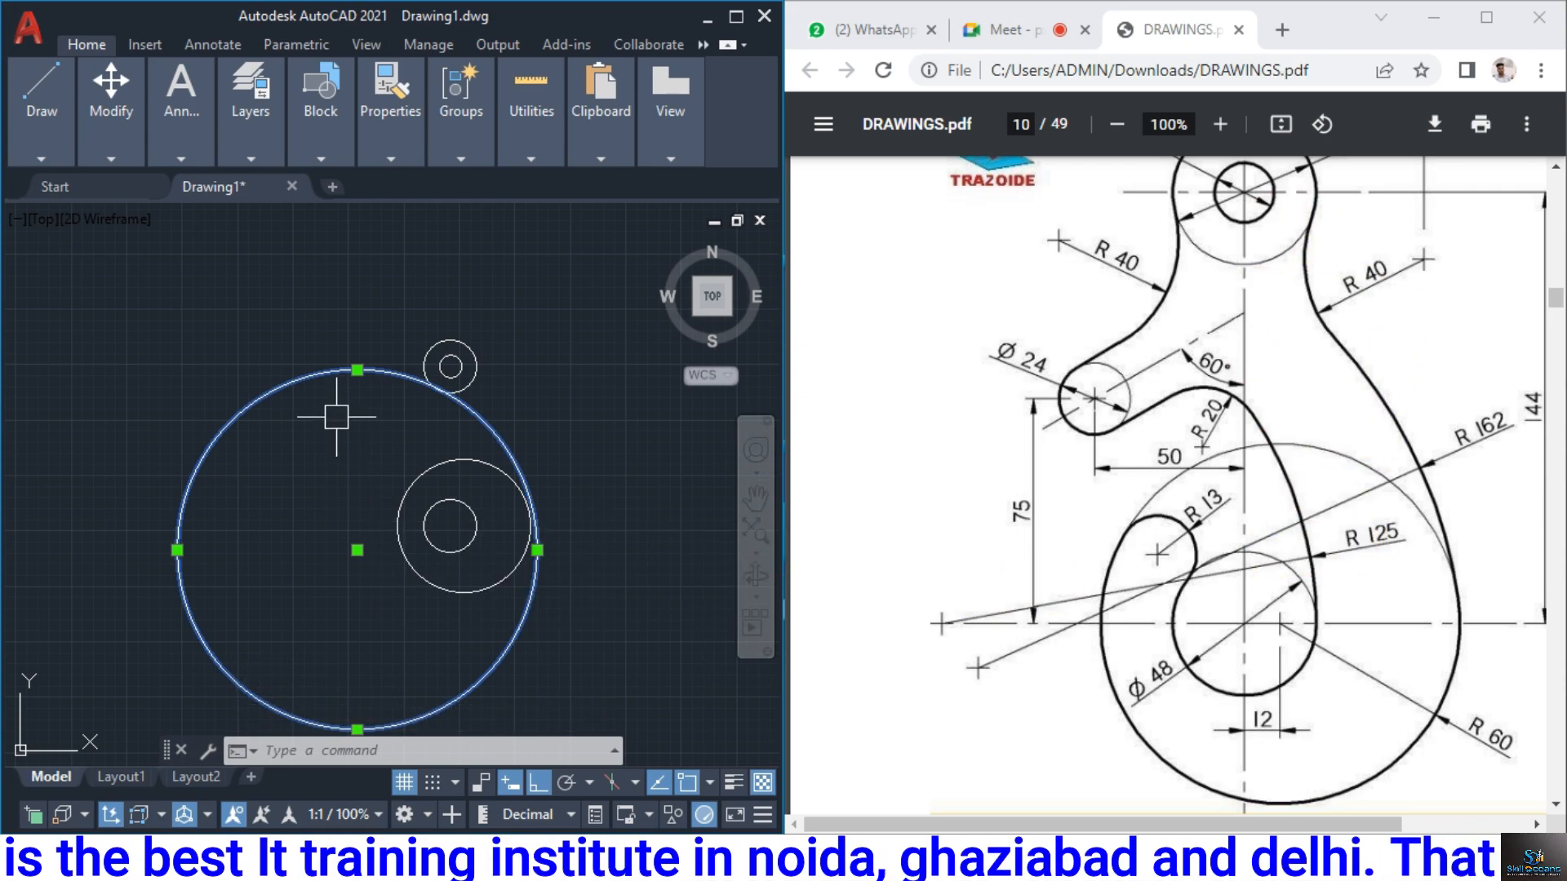
pyautogui.press('Delete')
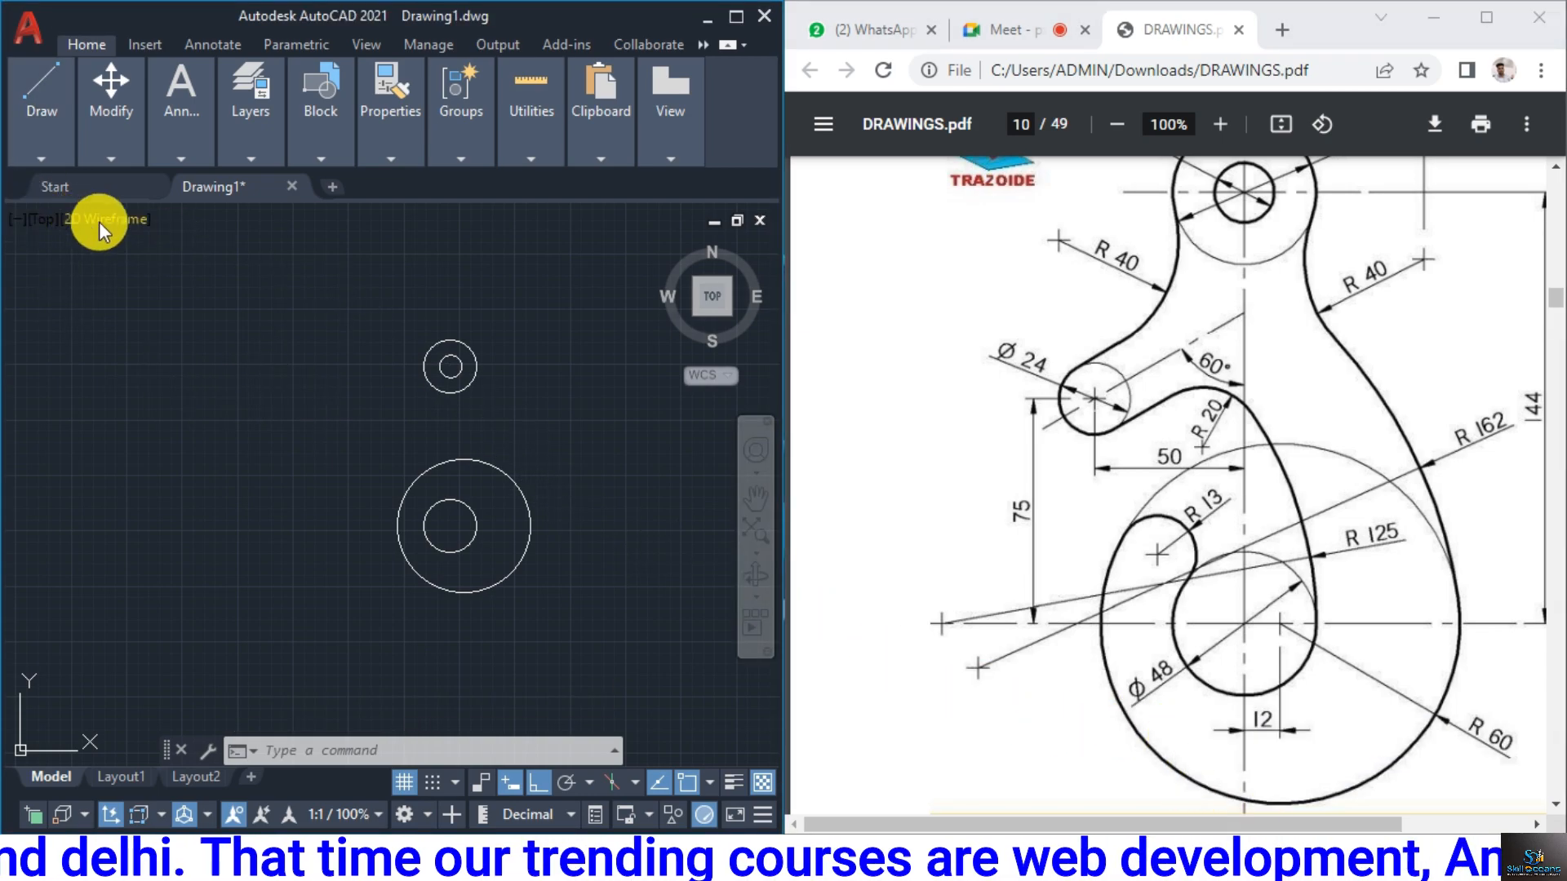
# Draw a radius 162 circle tangent to the radius 60 circle and to the underside of the upper diameter 48 circle
pyautogui.click(42, 155)
pyautogui.click(135, 240)
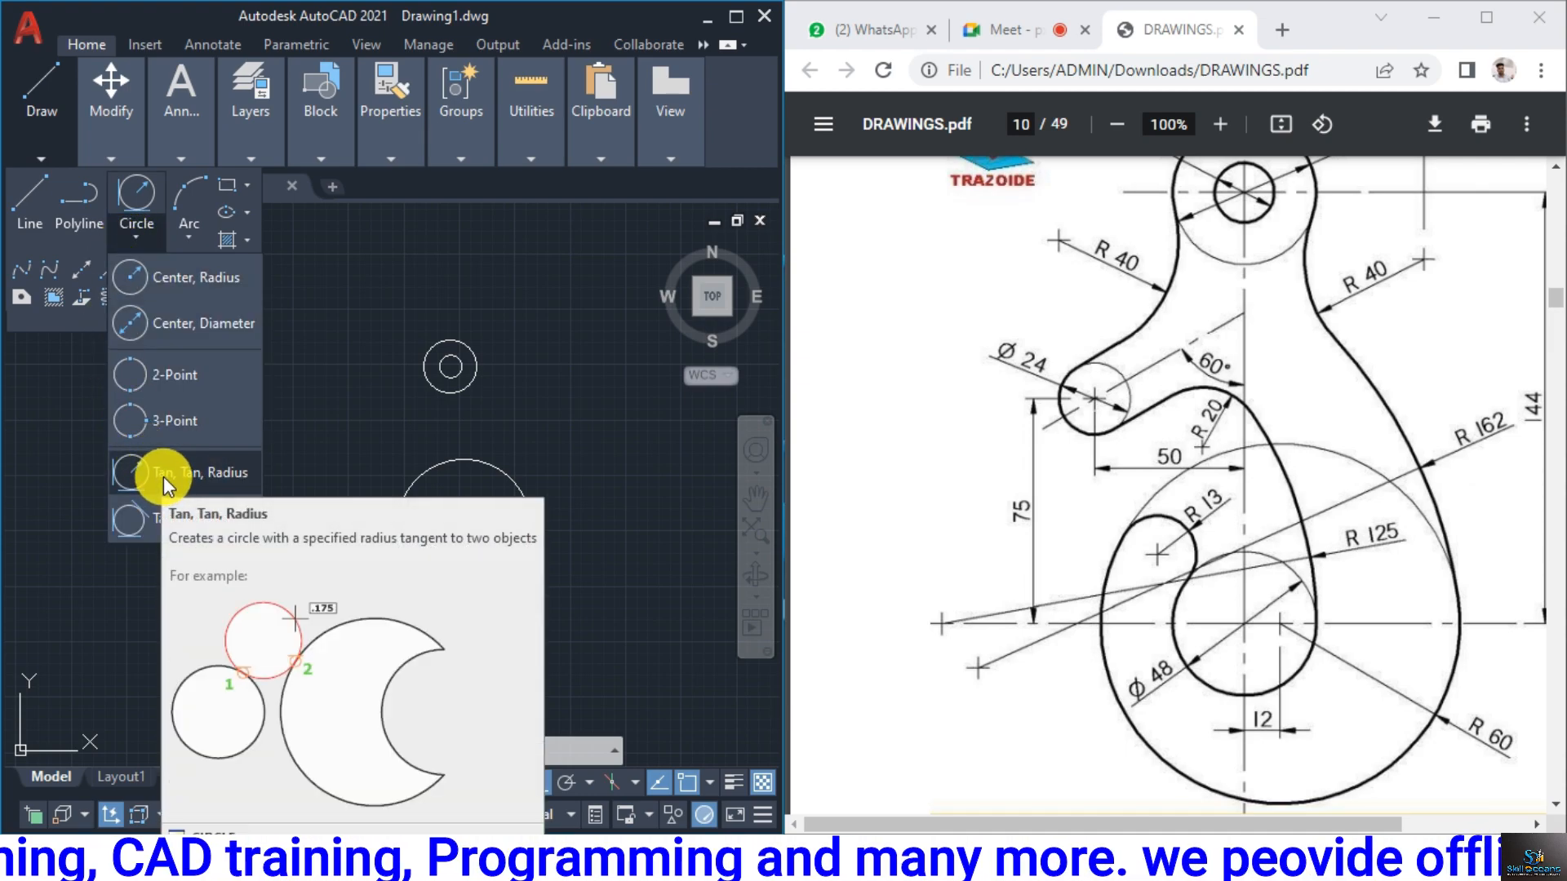
pyautogui.click(145, 475)
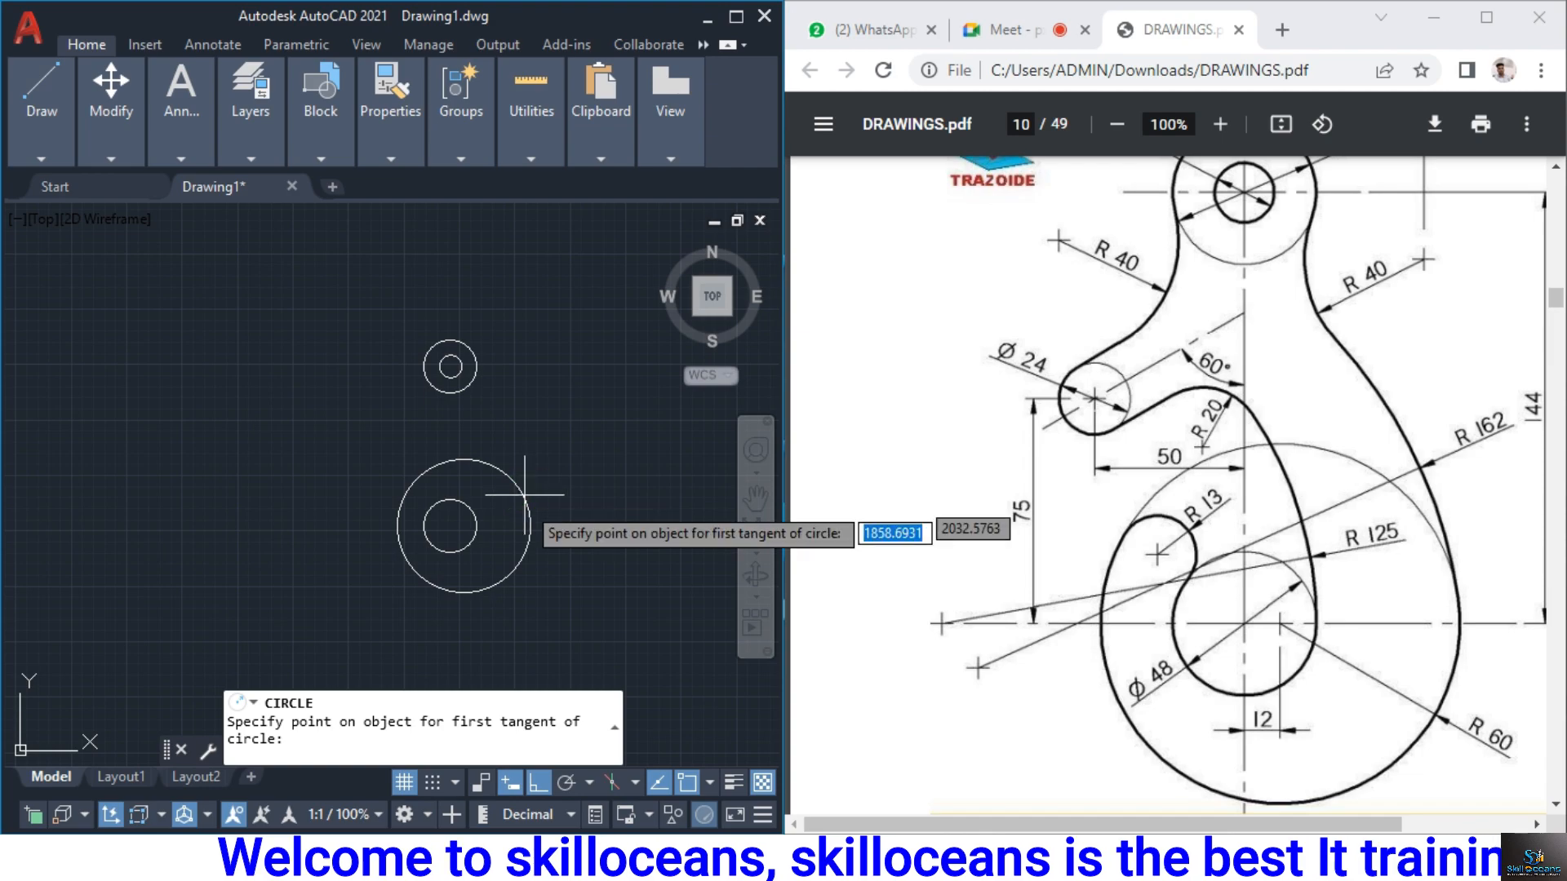
pyautogui.click(525, 519)
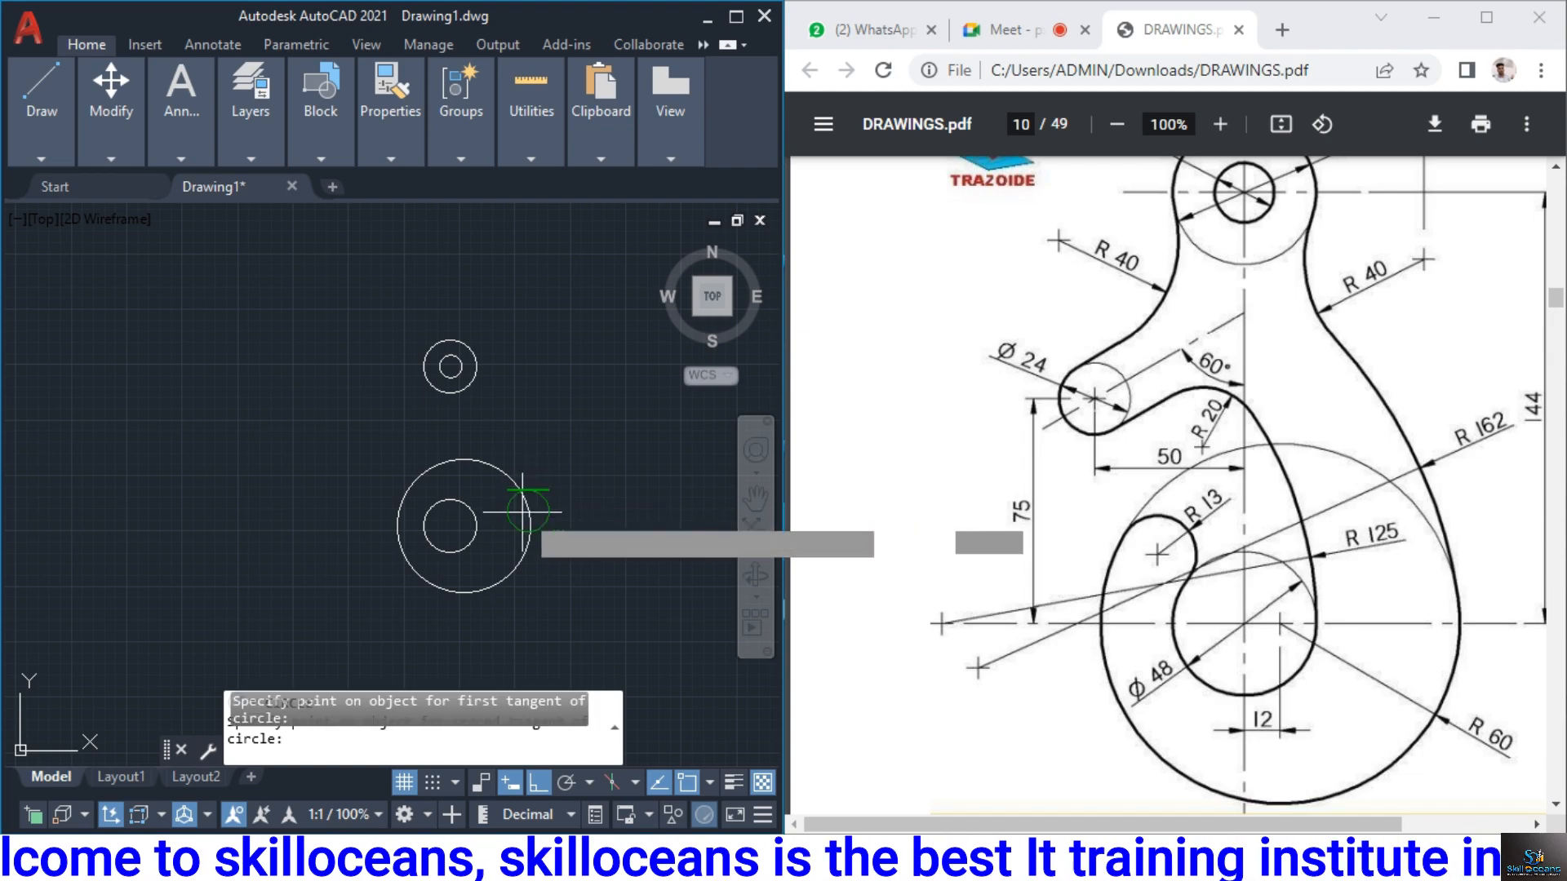
pyautogui.click(430, 386)
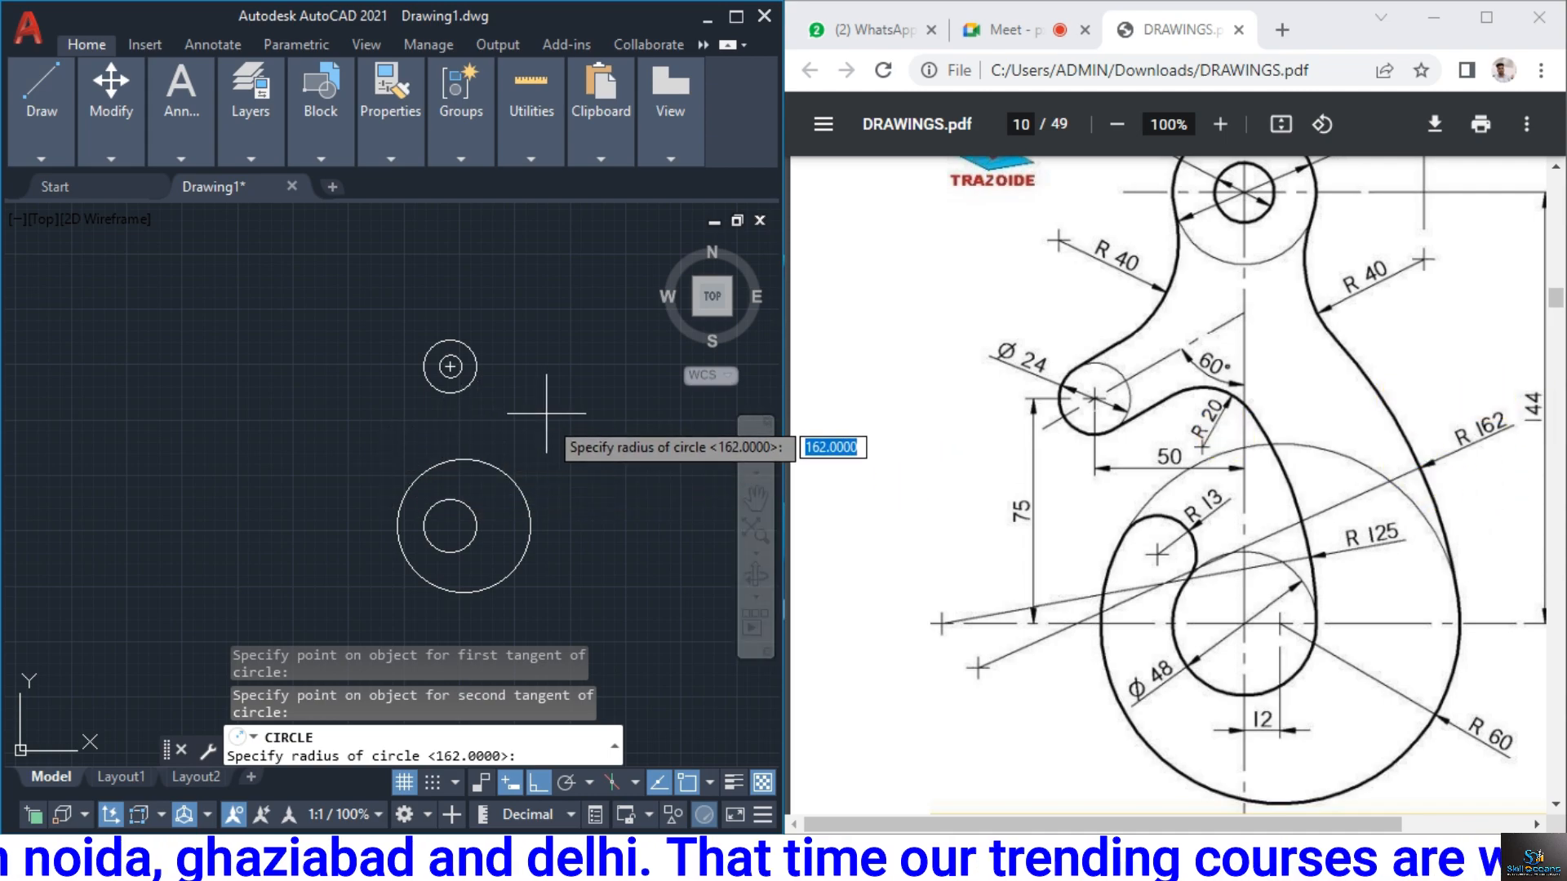
pyautogui.write('16')
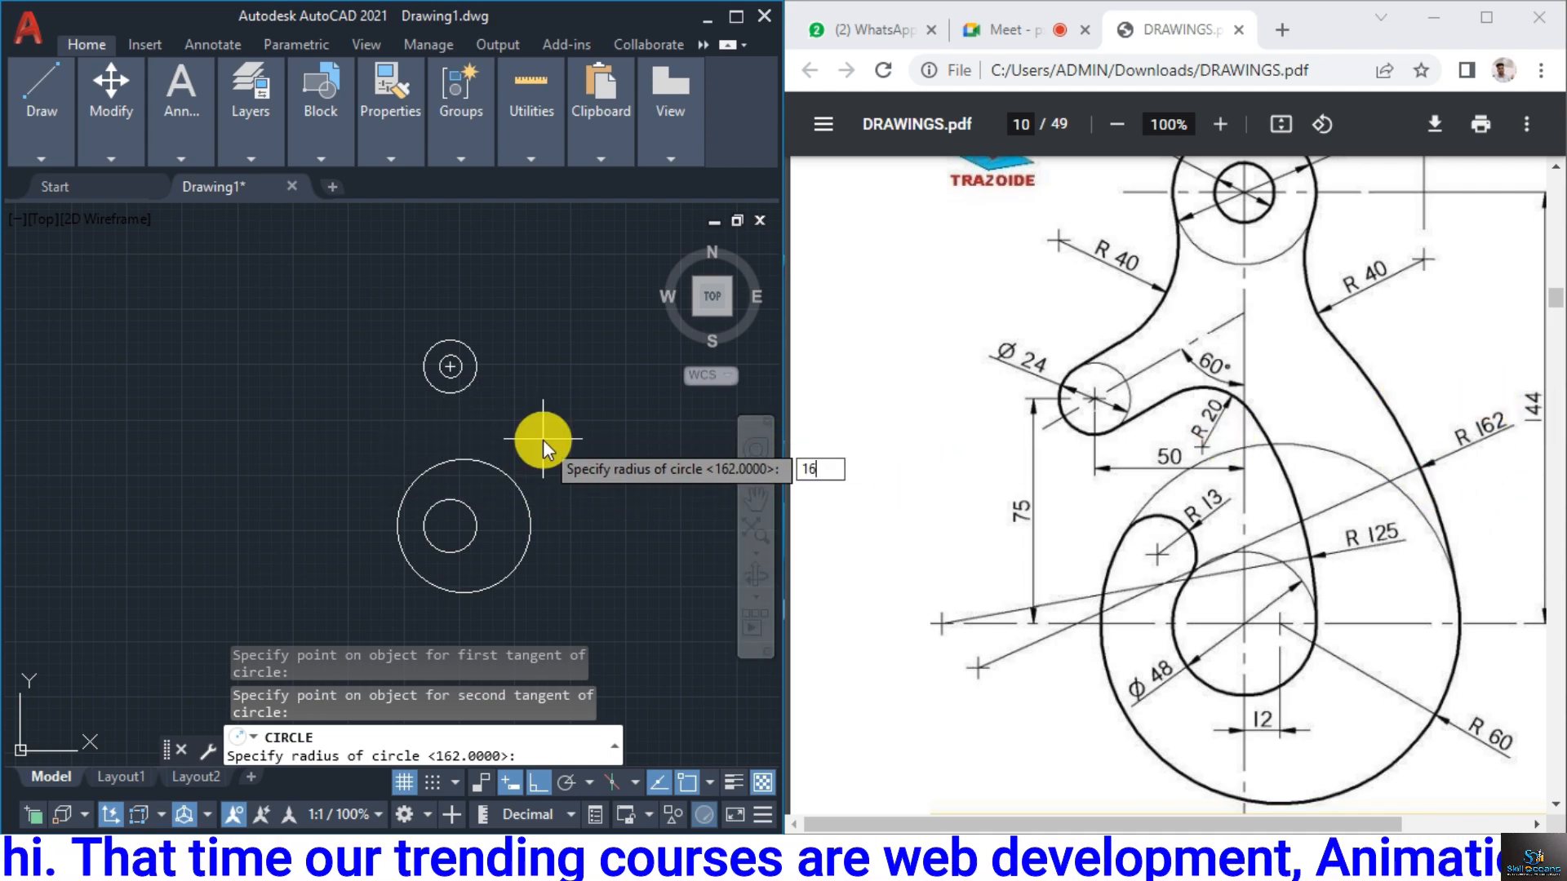
pyautogui.write('2')
pyautogui.press('Return')
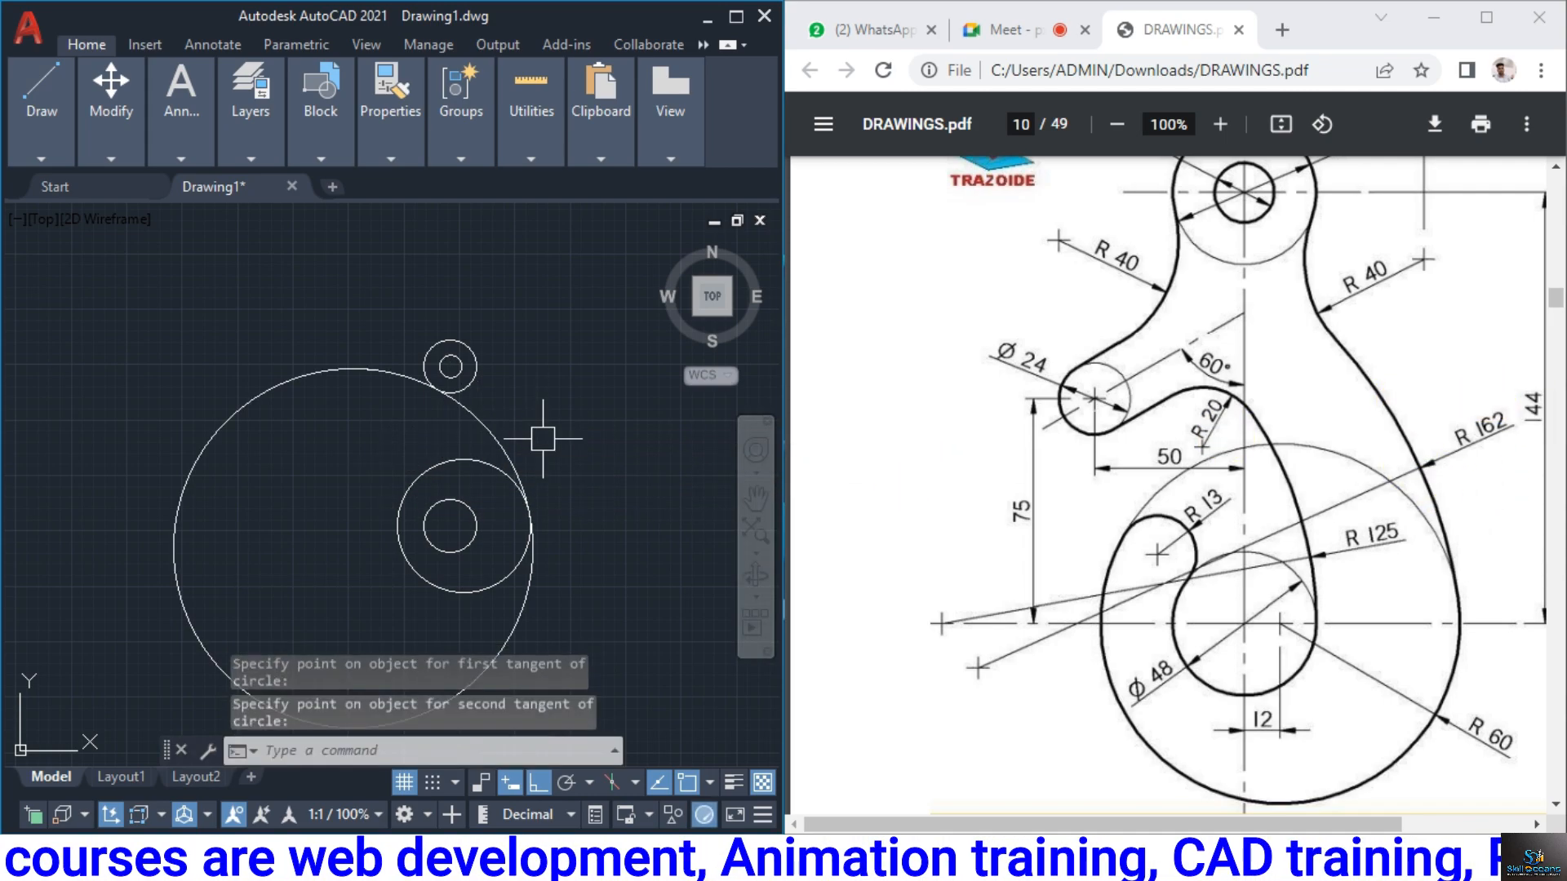
pyautogui.moveTo(432, 457); pyautogui.dragTo(384, 411, button='middle')
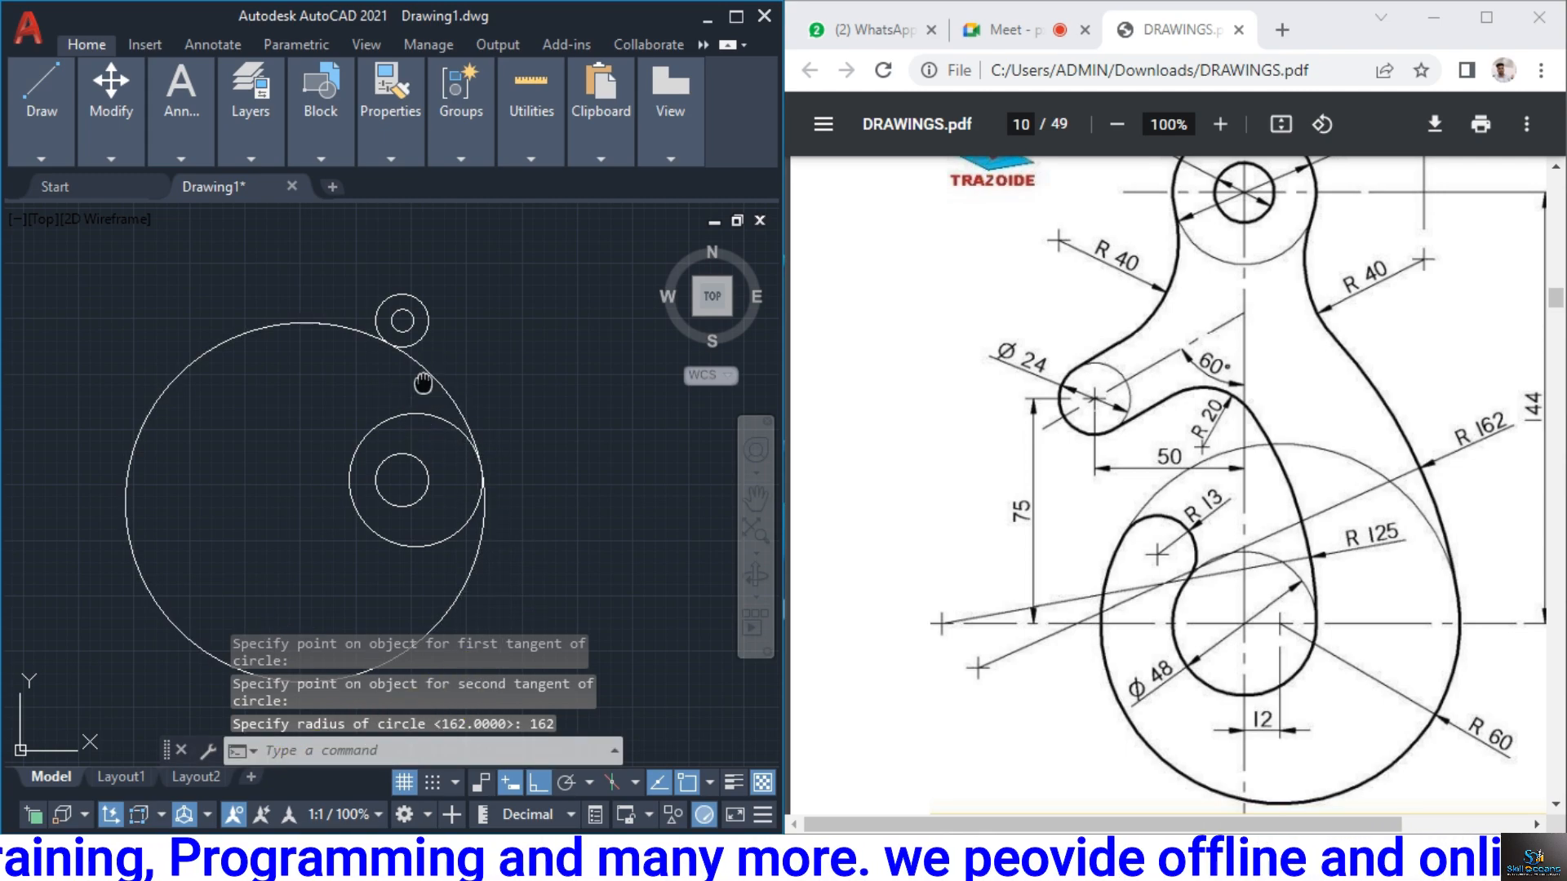
pyautogui.scroll(1, 431, 348)
pyautogui.scroll(-1, 622, 369)
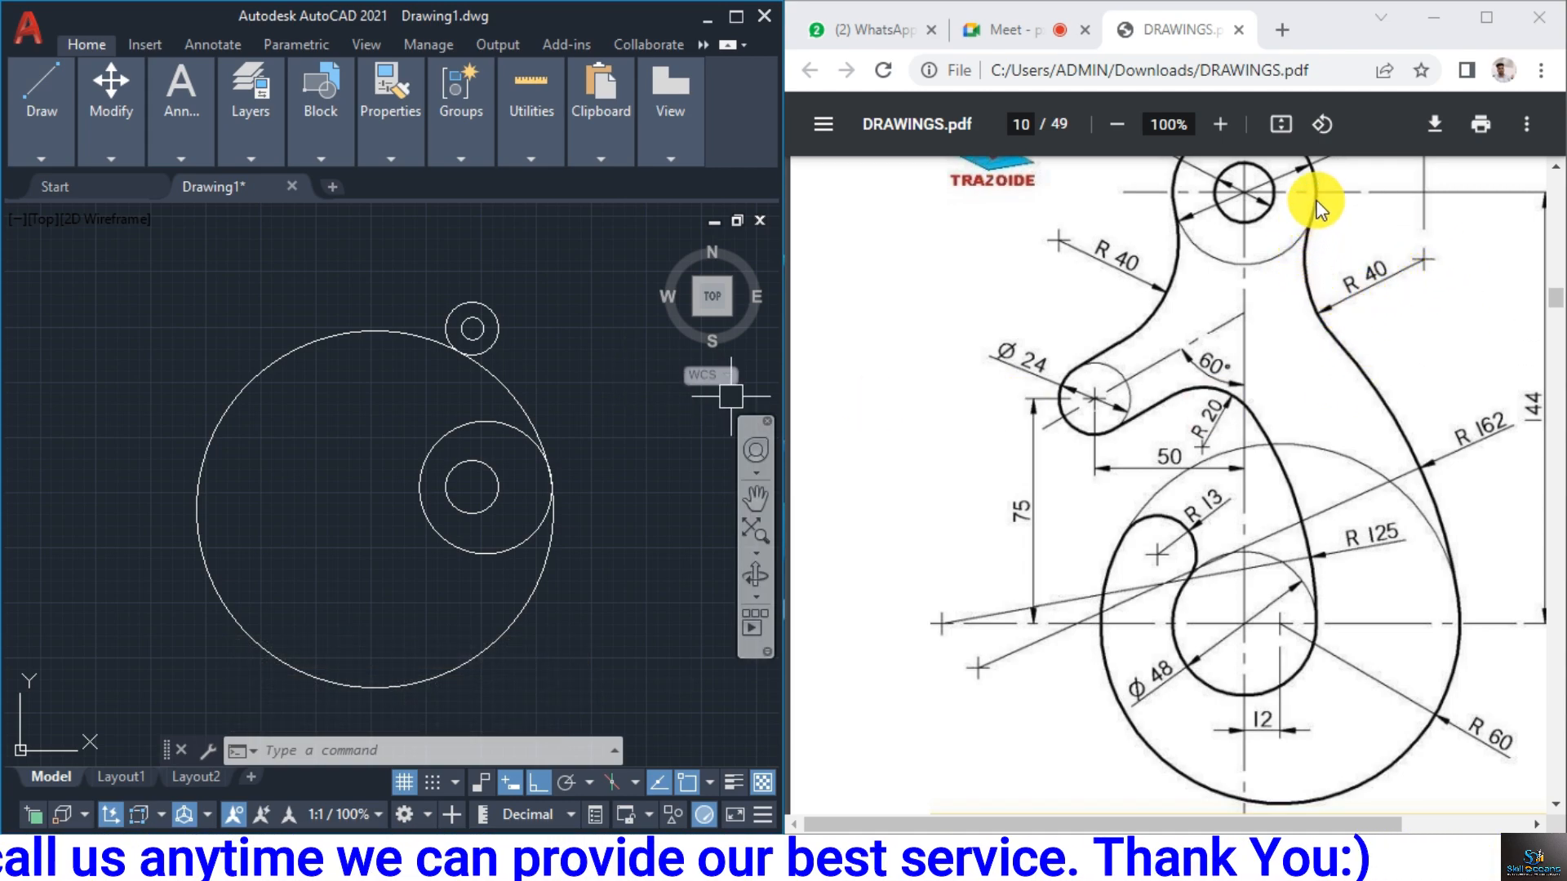
pyautogui.scroll(1, 1236, 277)
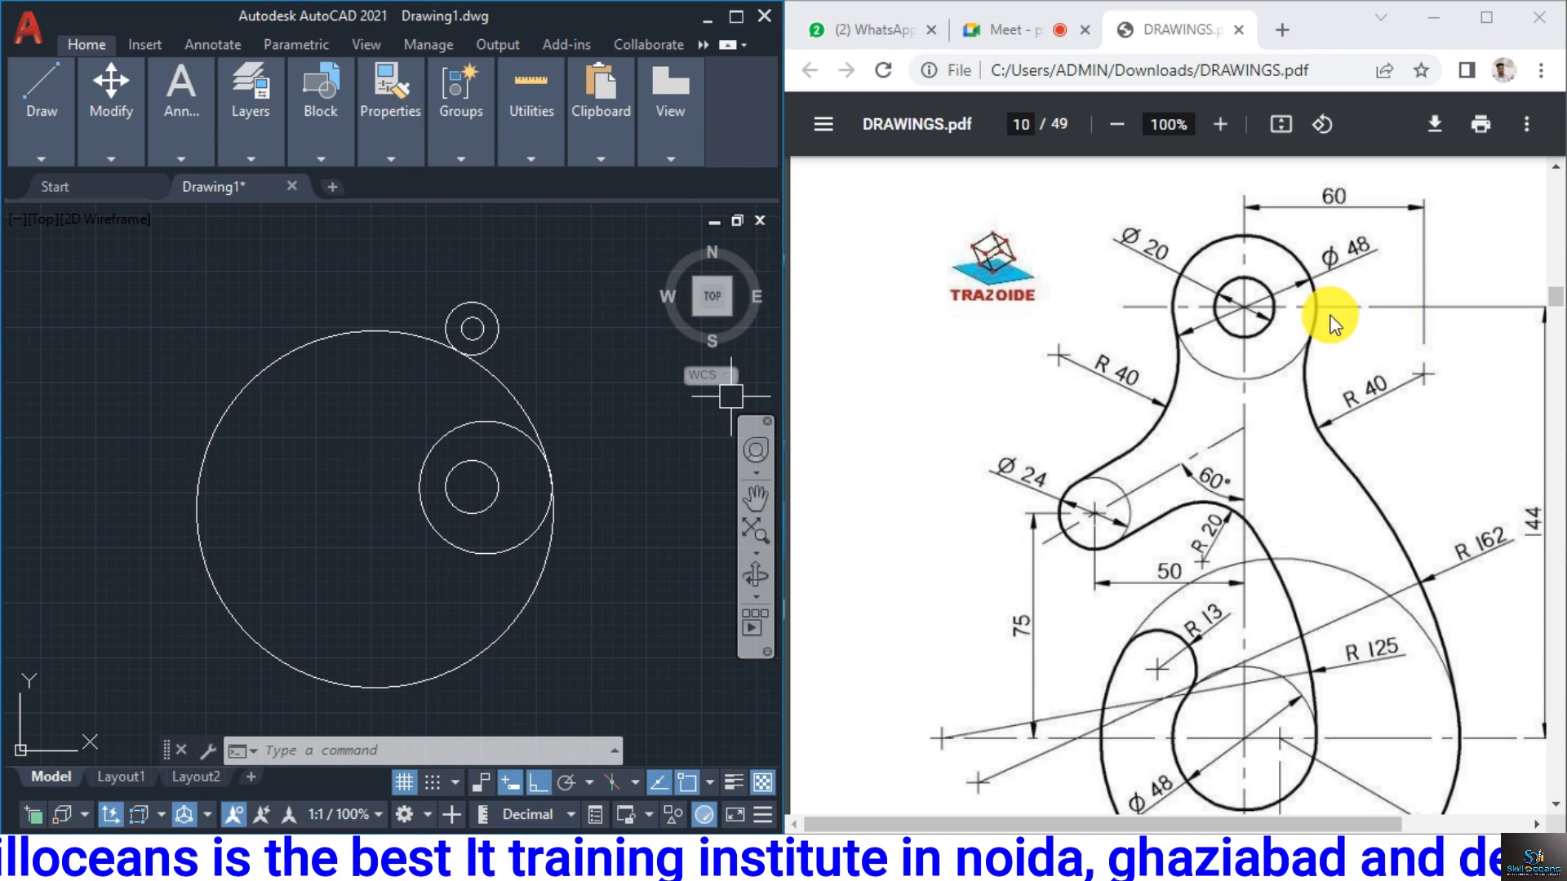
pyautogui.click(56, 155)
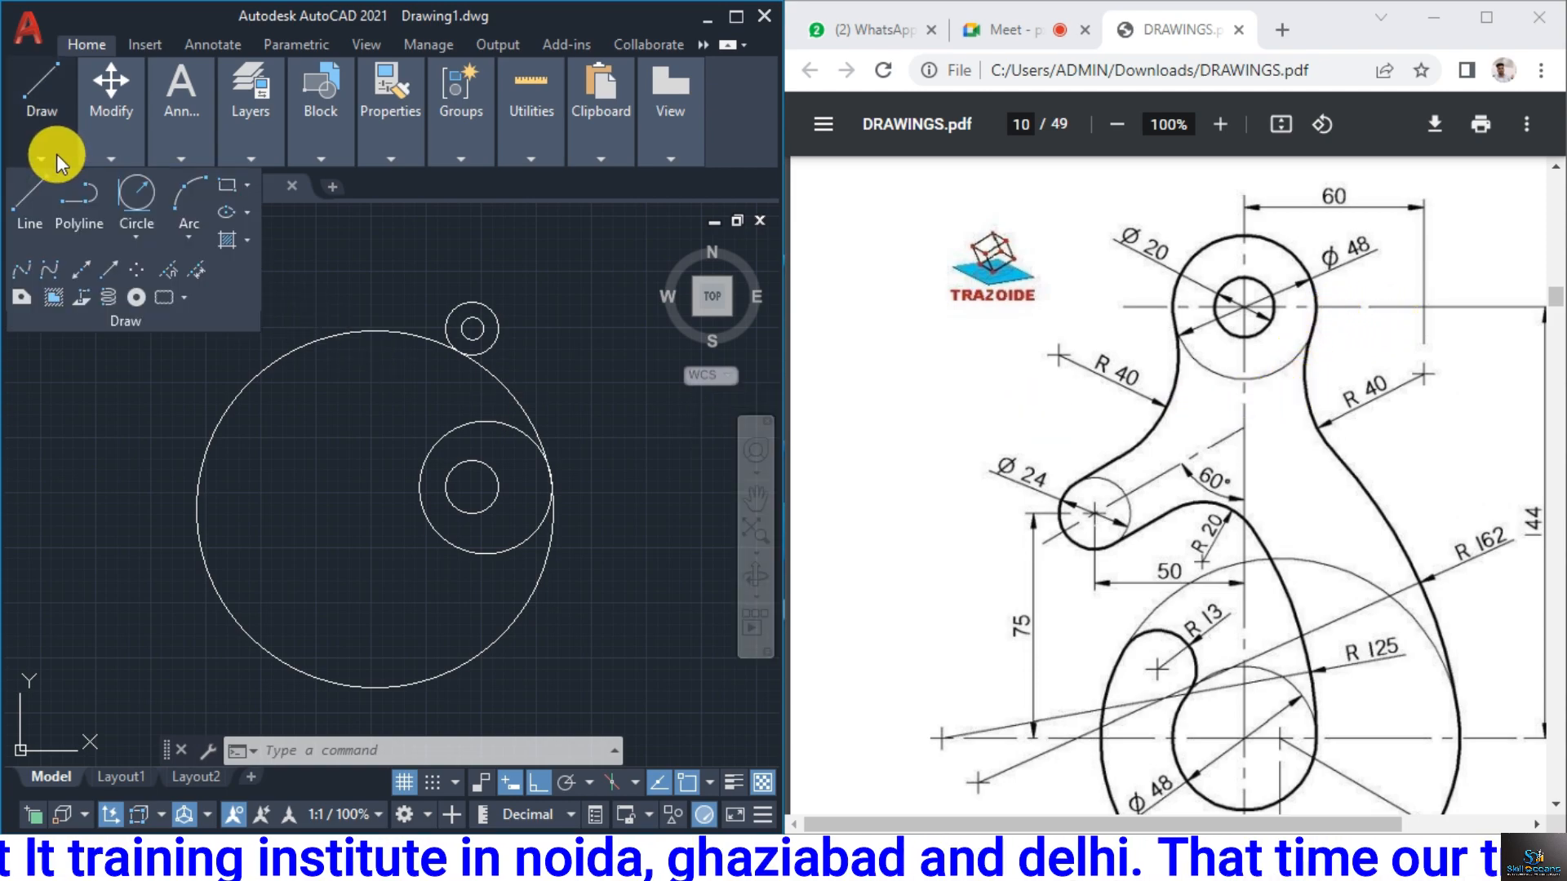
pyautogui.click(124, 225)
pyautogui.click(178, 472)
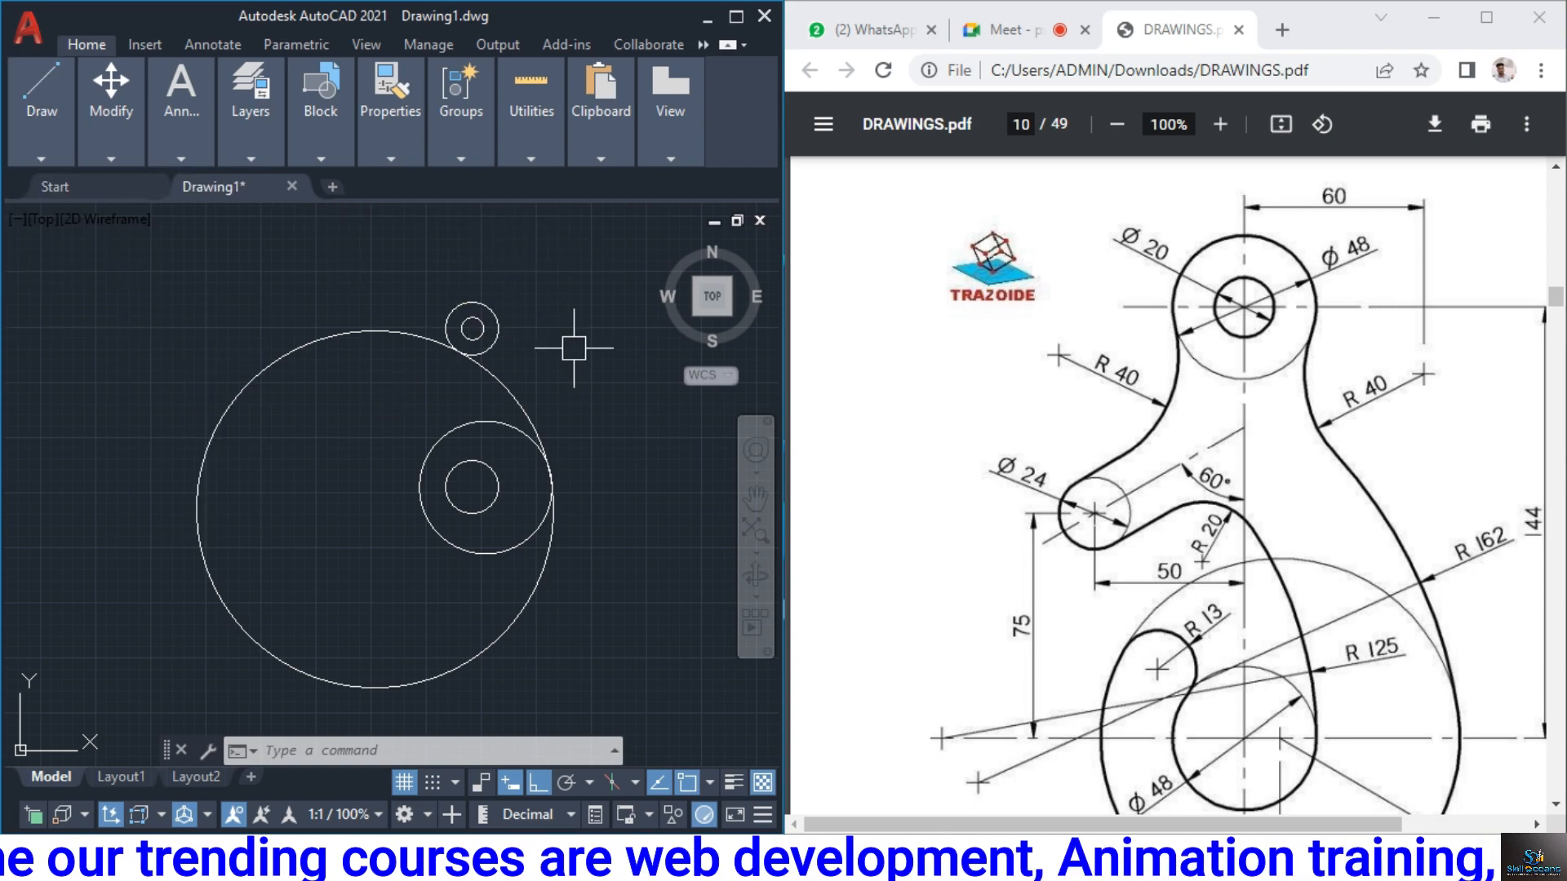
# Draw a radius 40 circle tangent to the right side of the upper diameter 48 circle and the outside of the radius 162 circle
pyautogui.moveTo(524, 363); pyautogui.dragTo(510, 366, button='middle')
pyautogui.write('c')
pyautogui.press('Return')
pyautogui.write('t')
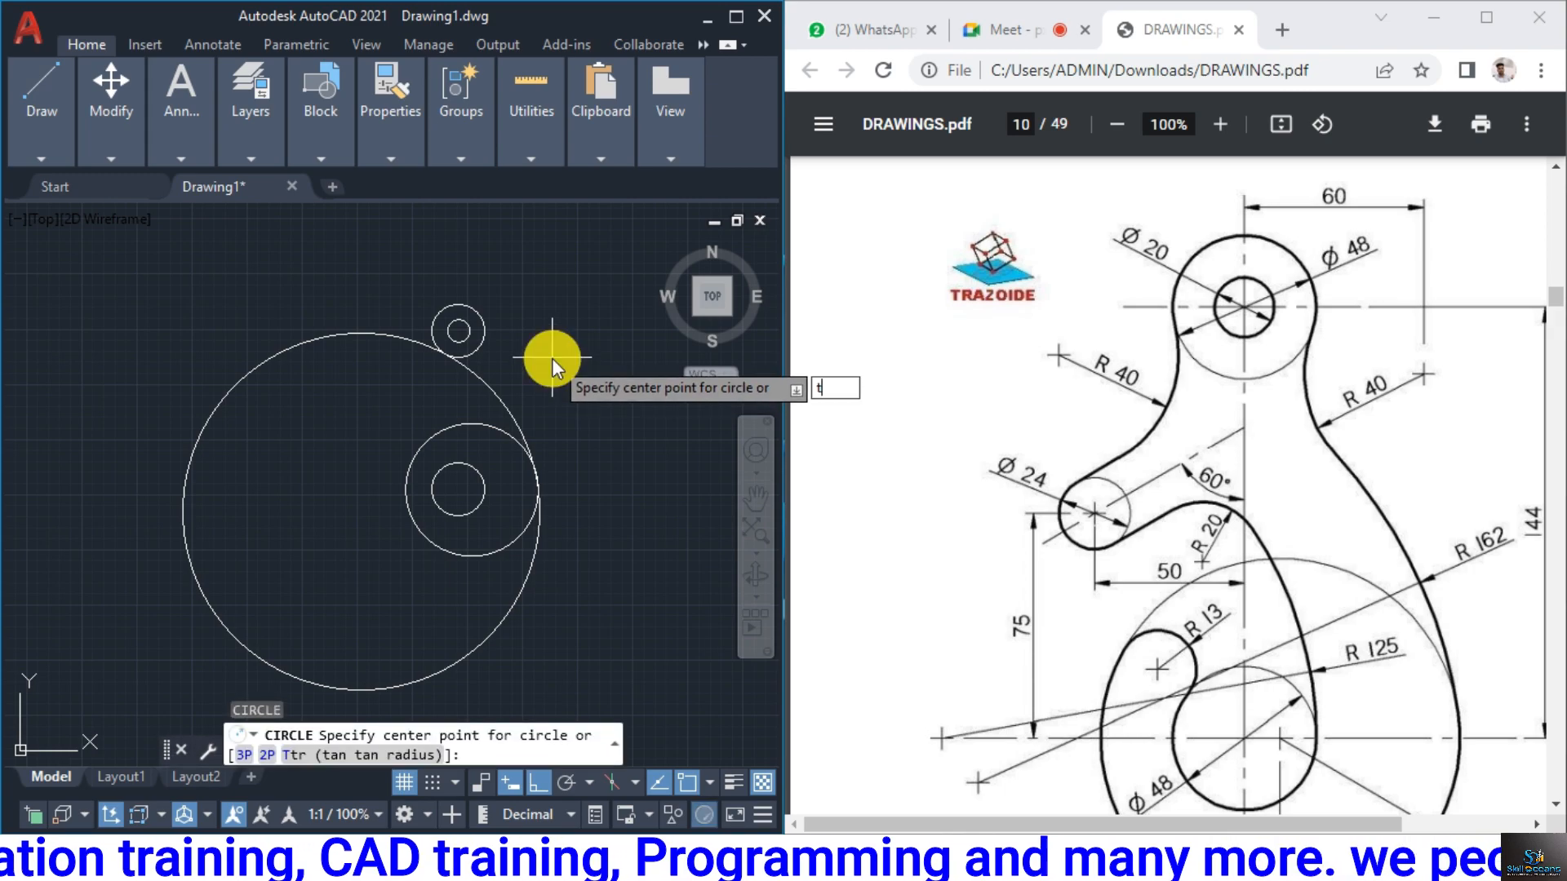
pyautogui.press('Return')
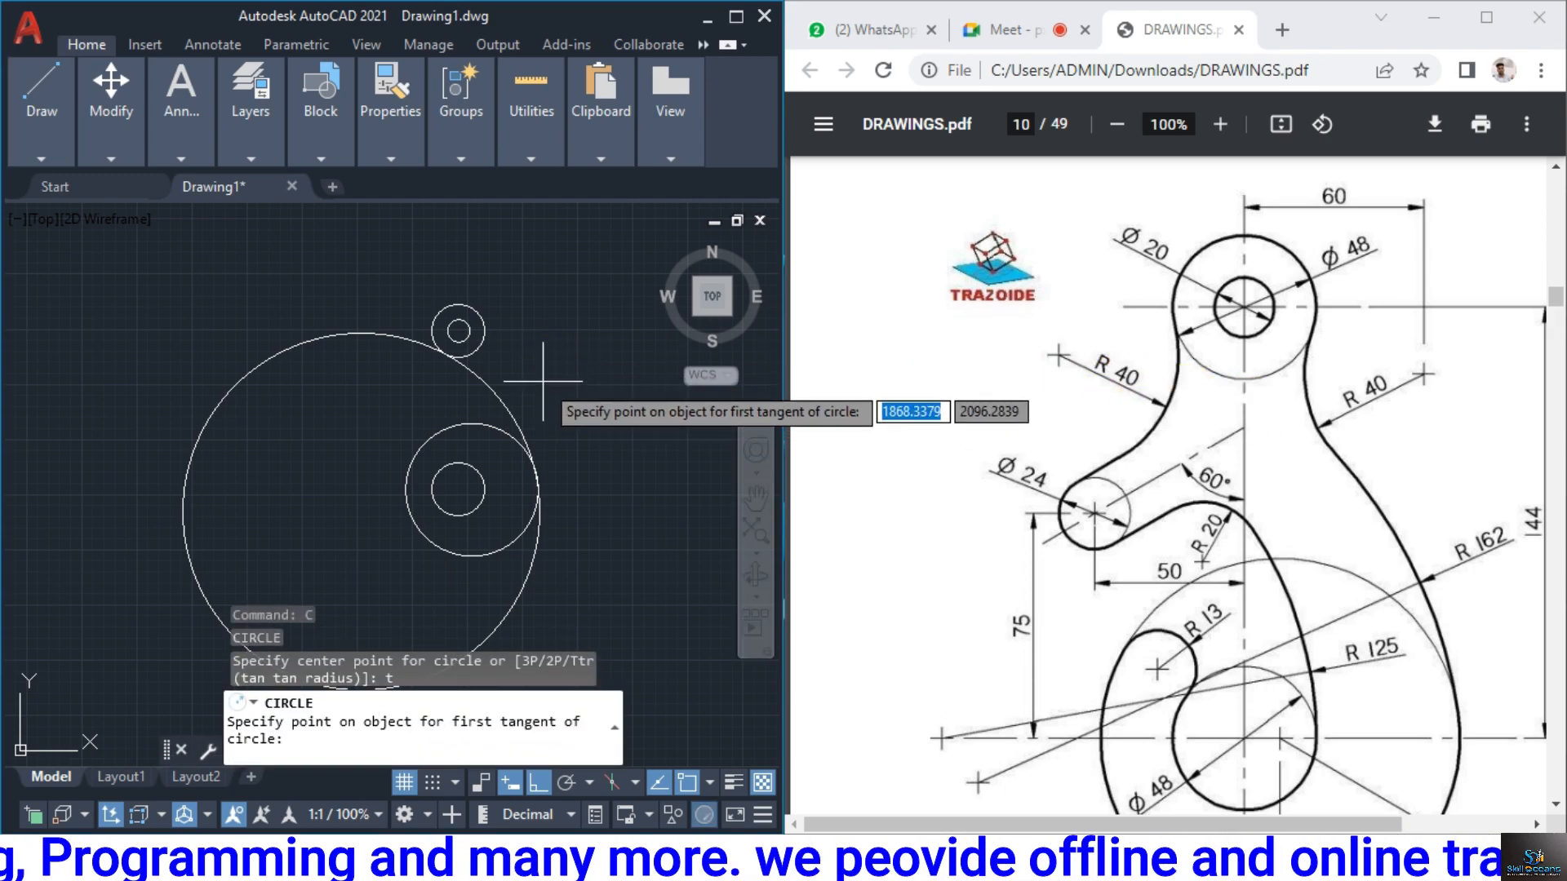
pyautogui.scroll(3, 493, 351)
pyautogui.click(473, 344)
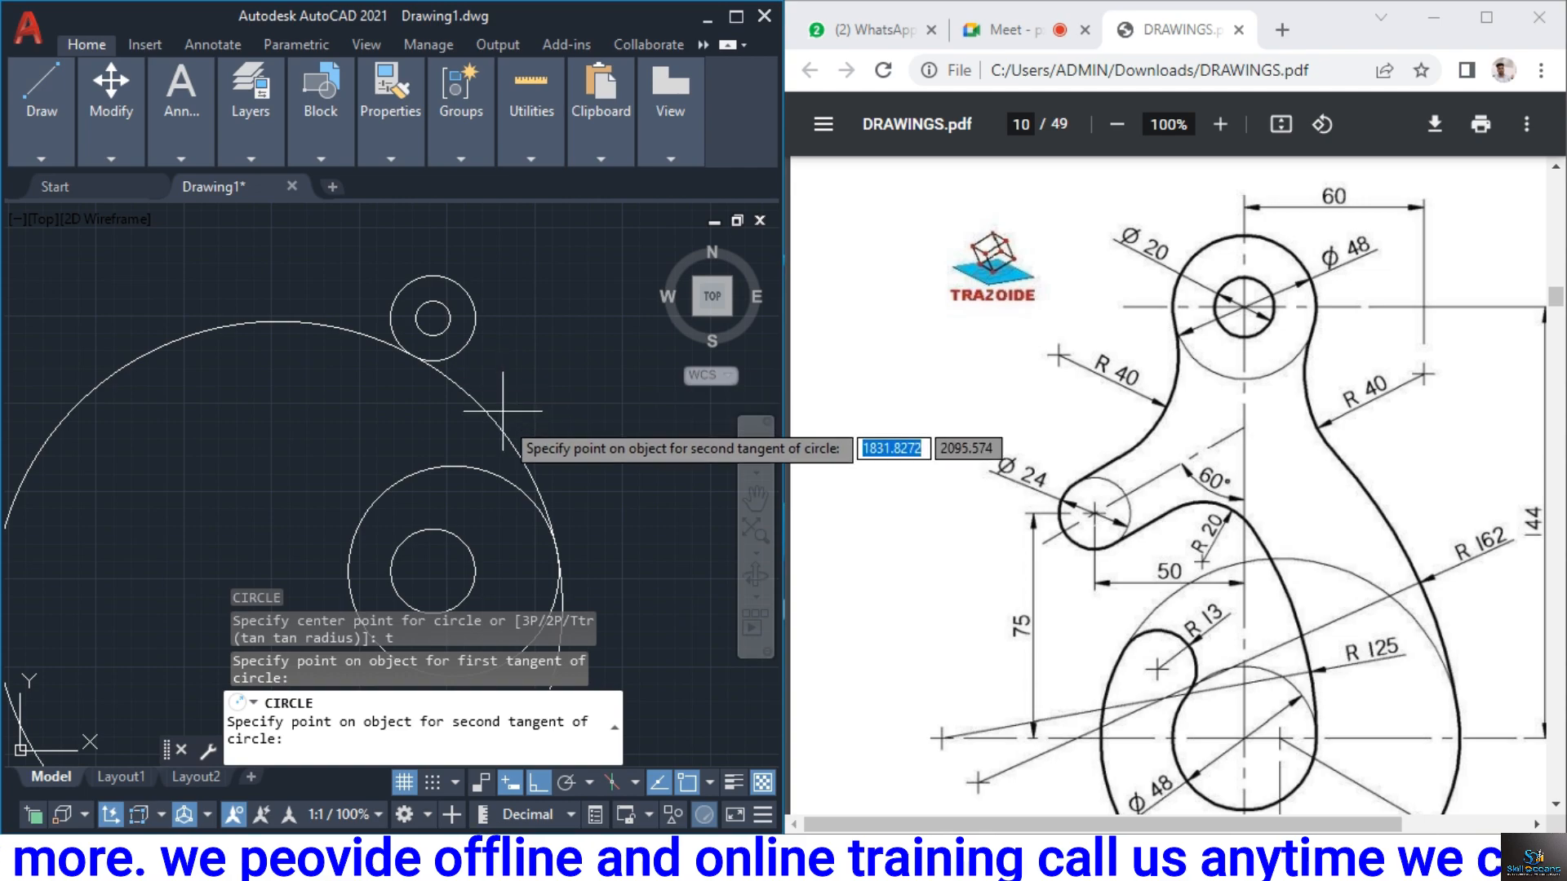
pyautogui.click(506, 422)
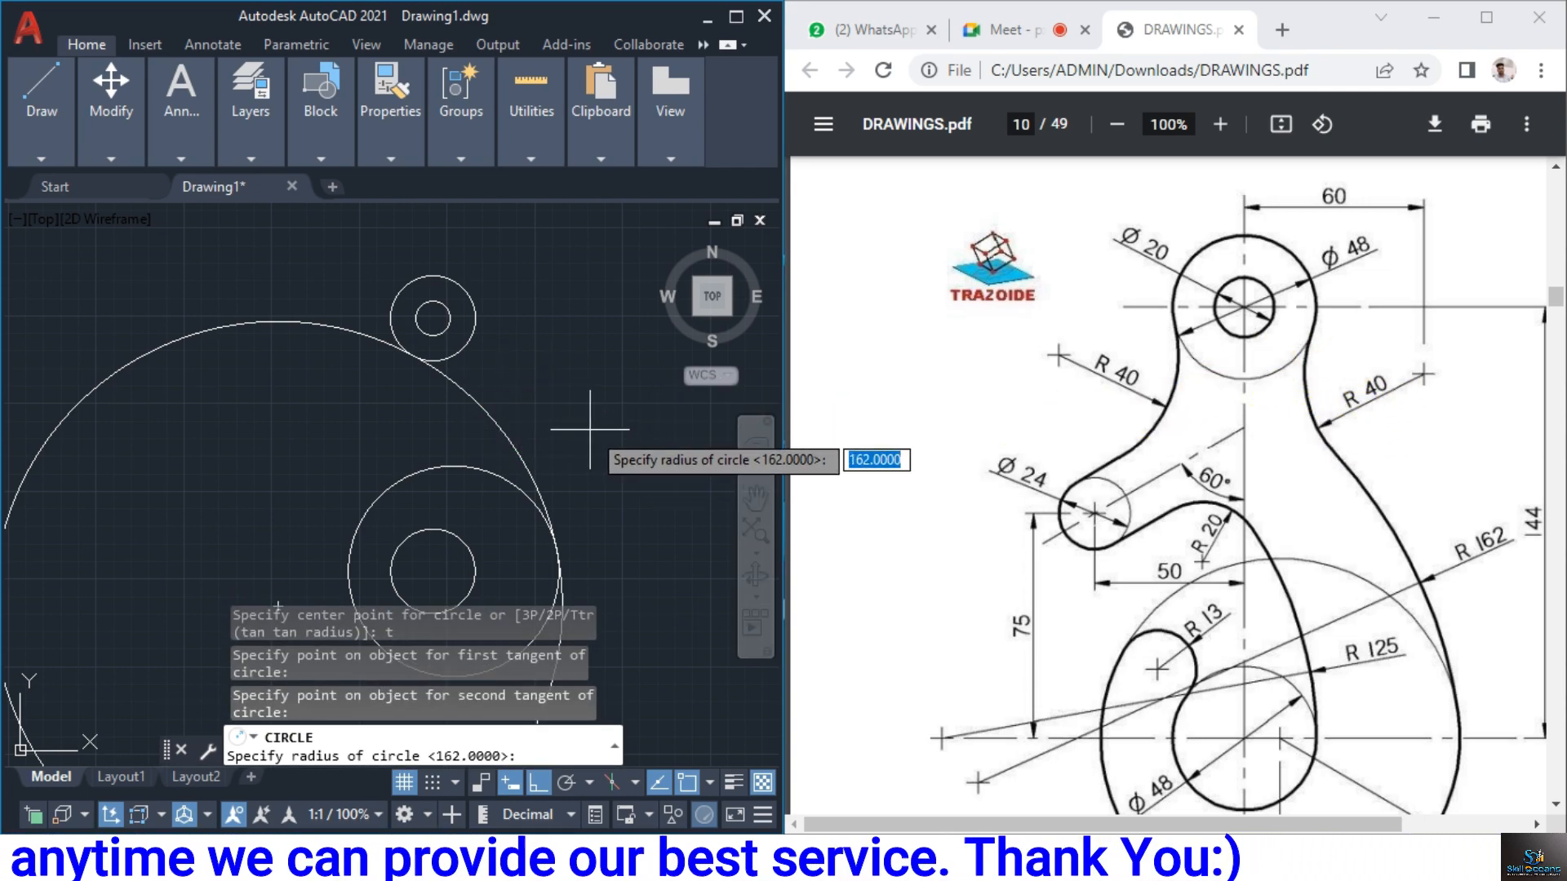
pyautogui.write('40')
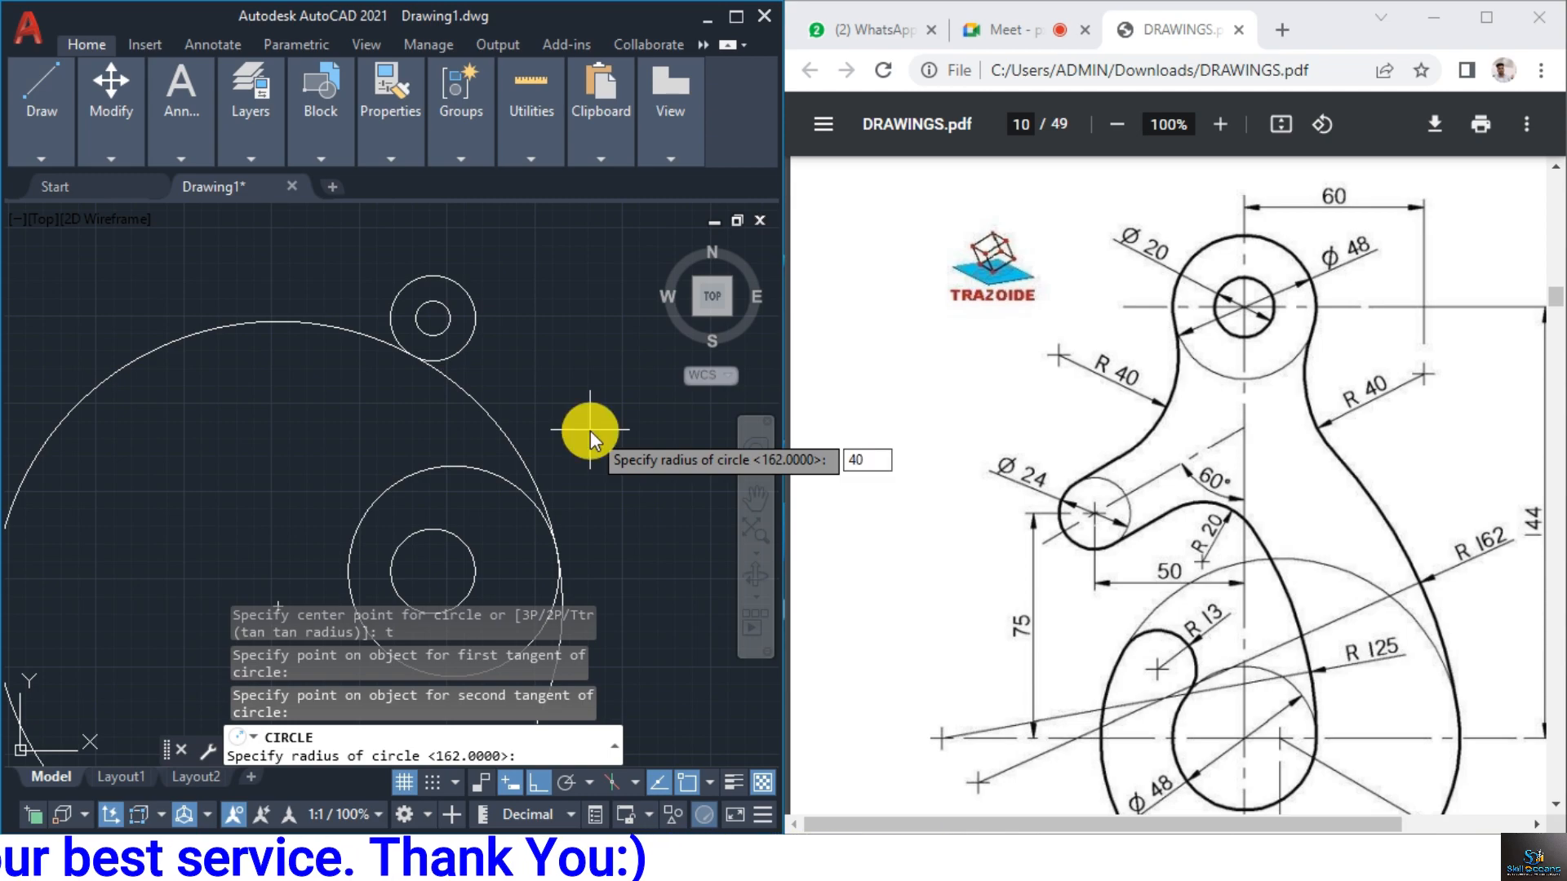
pyautogui.press('Return')
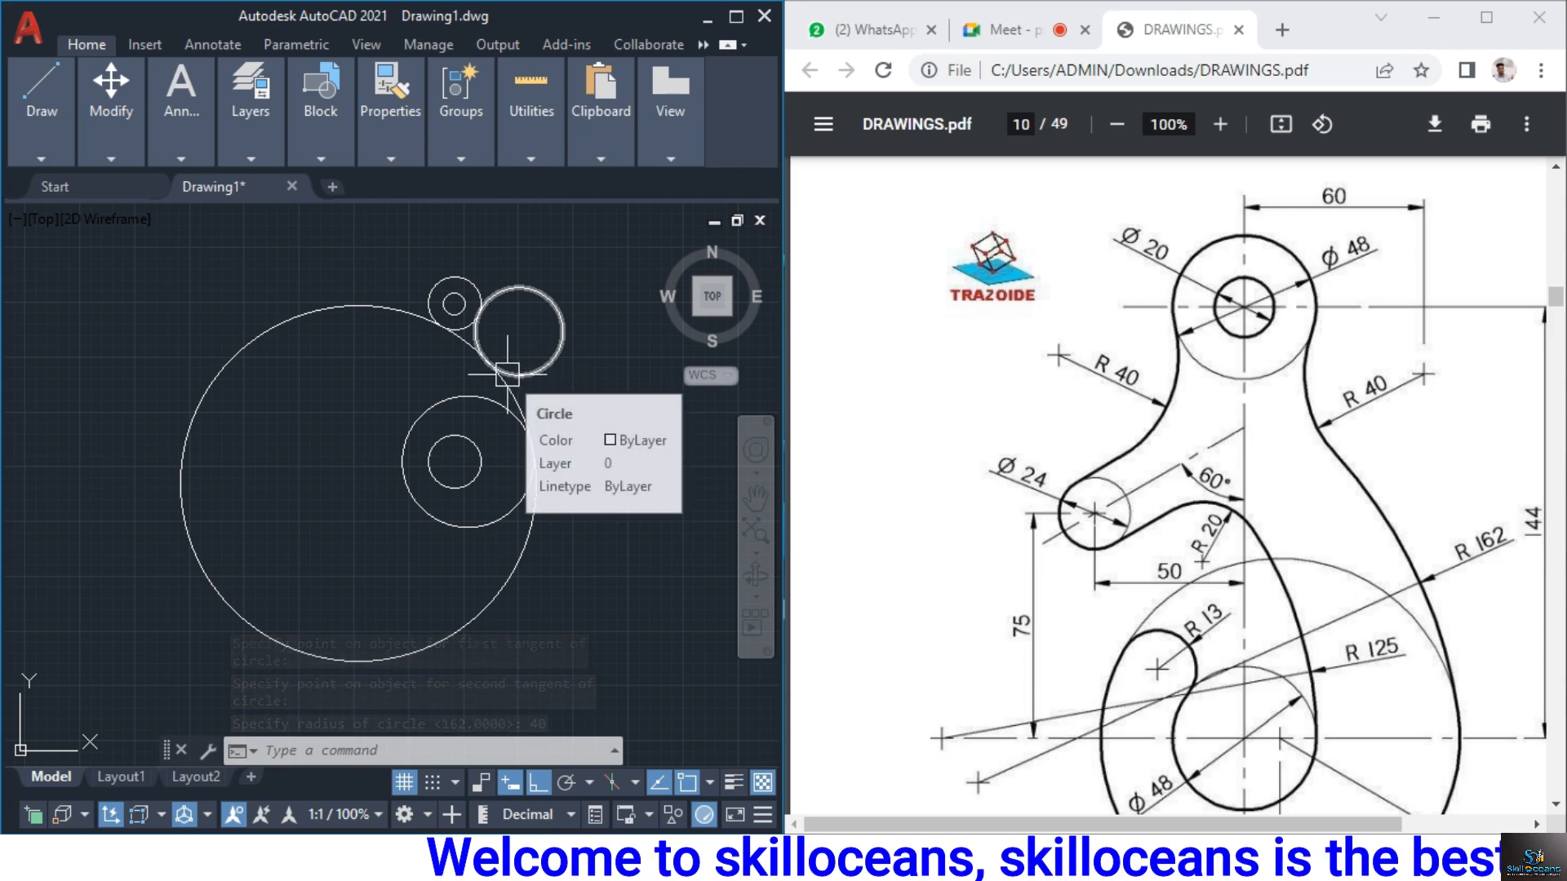
# Trim the radius 40 and radius 162 circles, keeping only the connecting arcs along the hook's outer right side
pyautogui.click(88, 149)
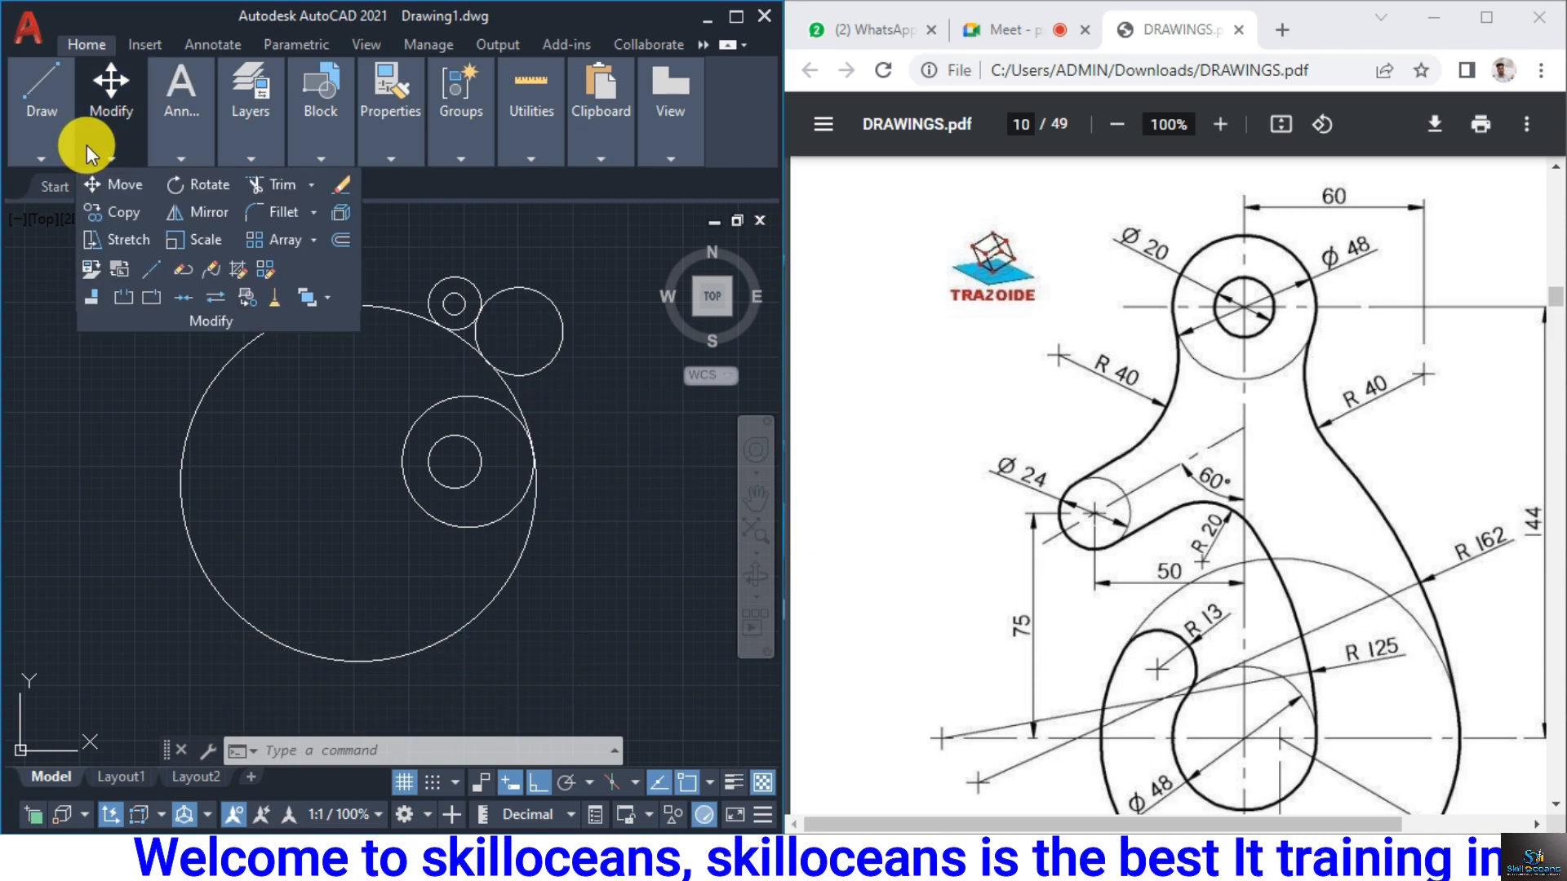
pyautogui.click(271, 186)
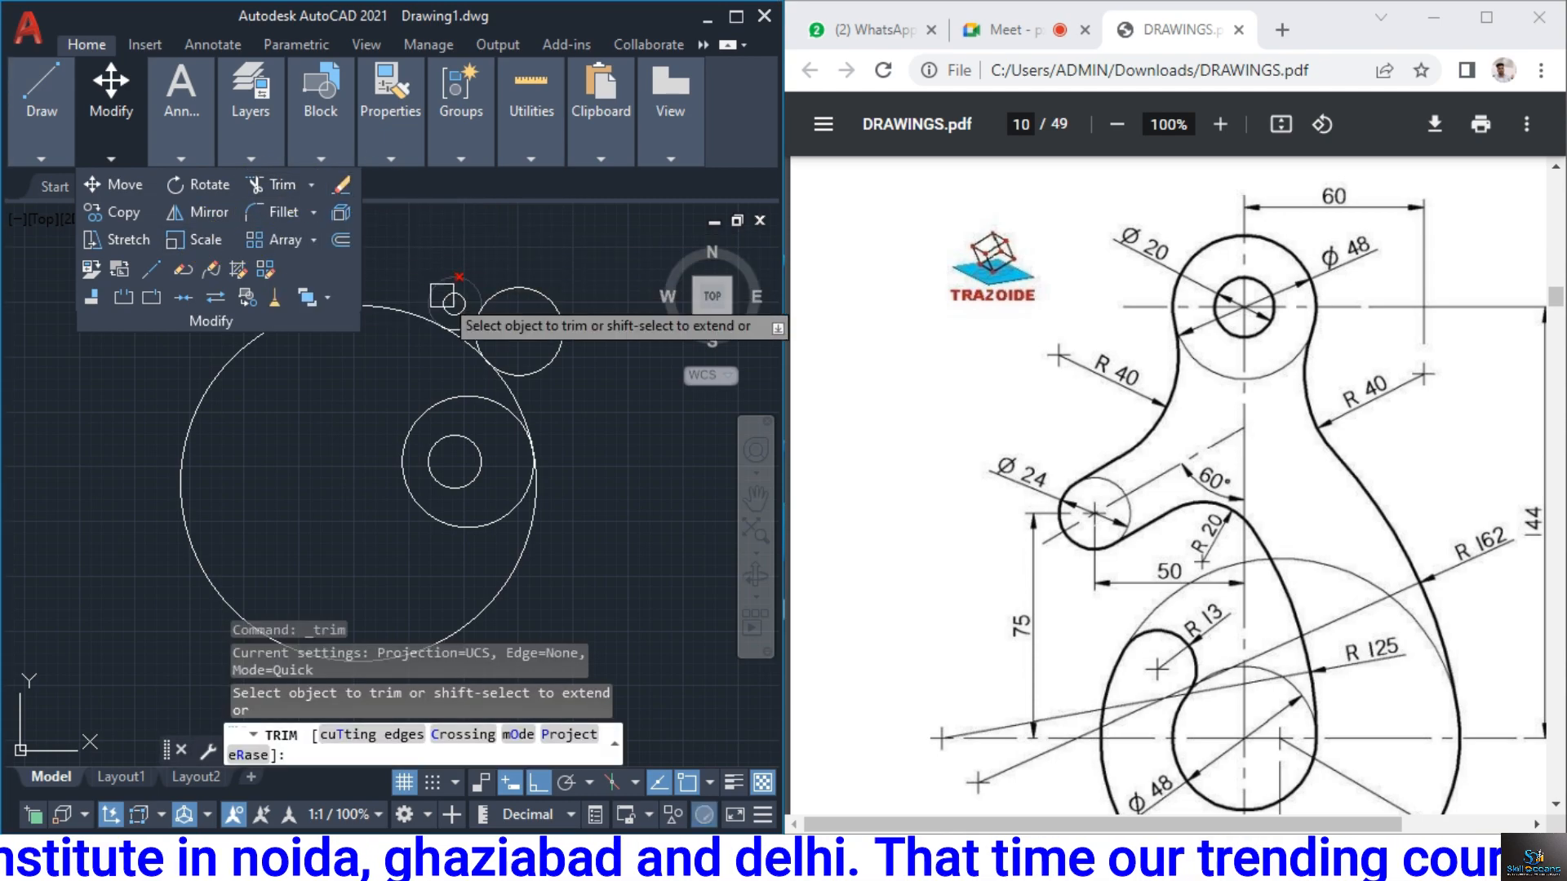
pyautogui.click(555, 362)
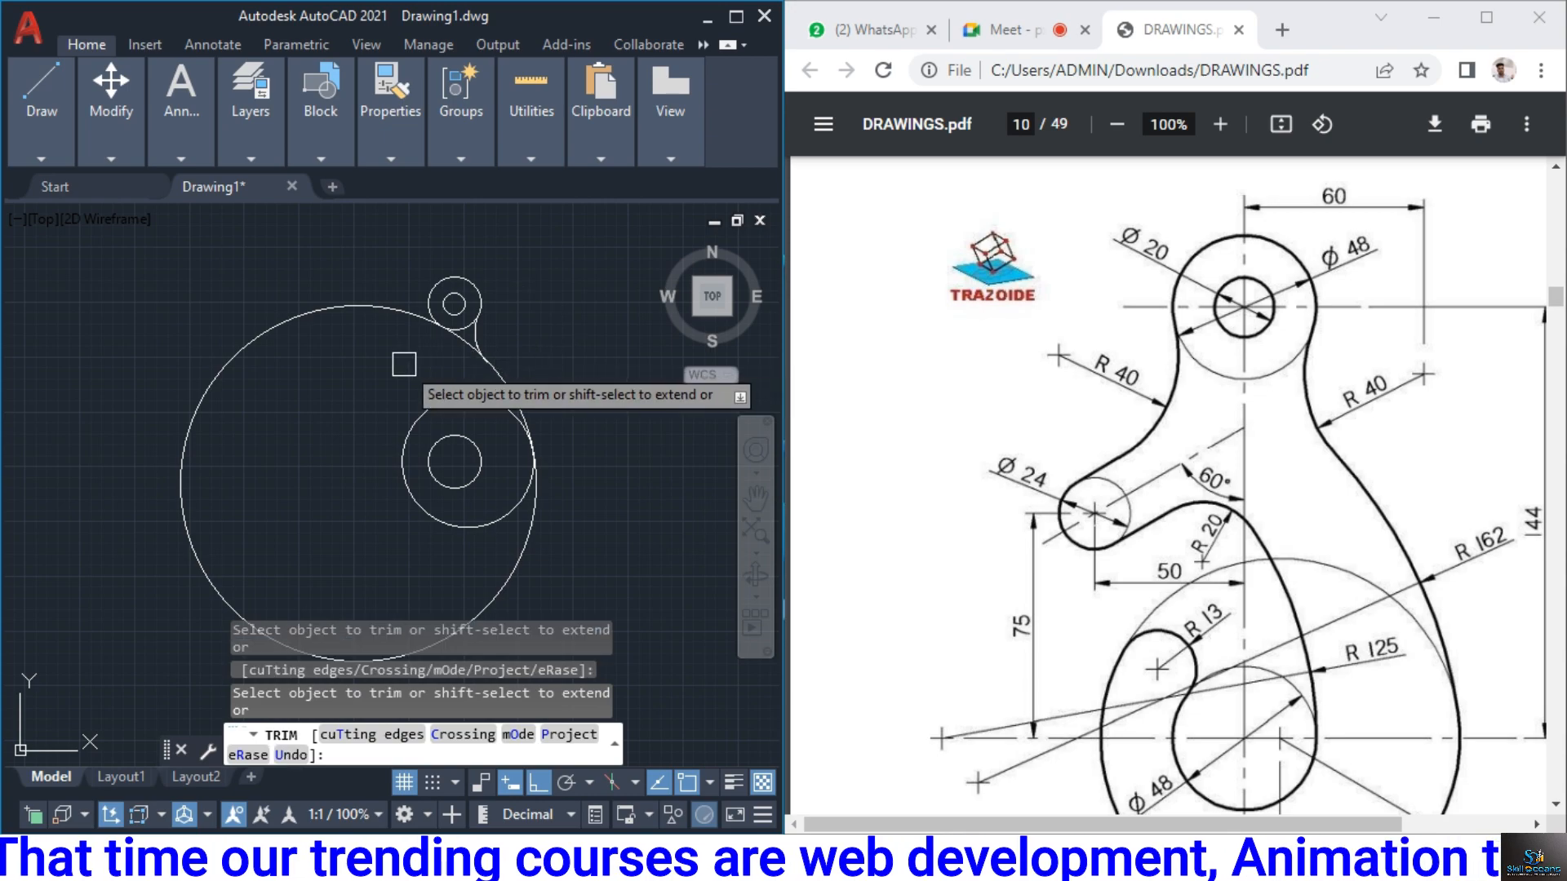
pyautogui.click(377, 307)
pyautogui.scroll(2, 461, 357)
pyautogui.click(452, 334)
pyautogui.moveTo(566, 425); pyautogui.dragTo(552, 358, button='middle')
pyautogui.moveTo(576, 508); pyautogui.dragTo(599, 577, button='middle')
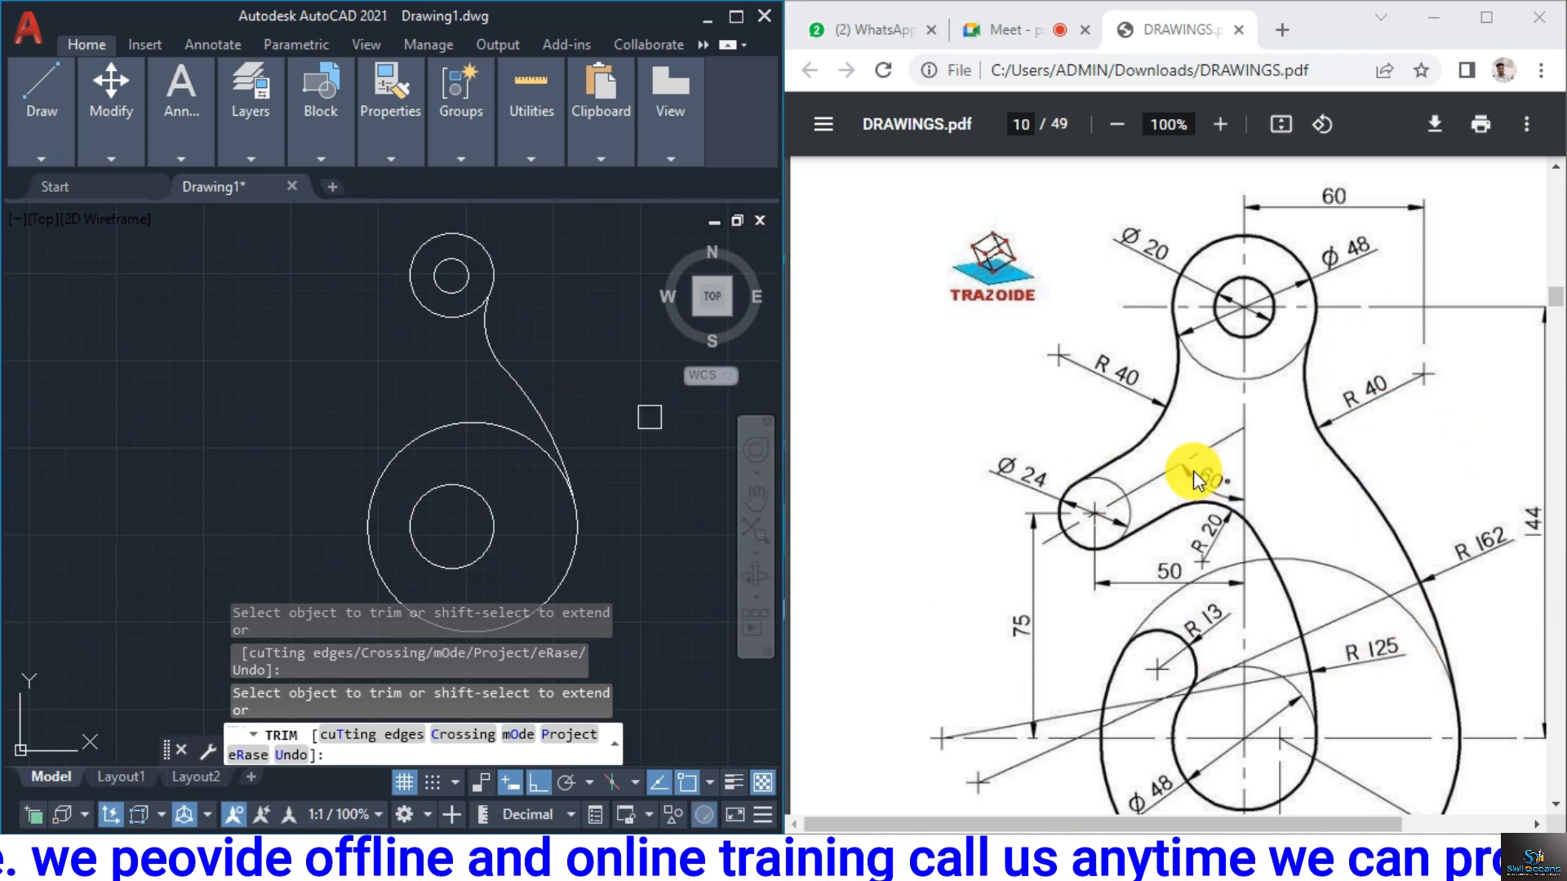
# Examine the reference drawing for the hook's left side arm and its connecting arcs
pyautogui.scroll(-4, 1191, 465)
pyautogui.scroll(3, 1208, 527)
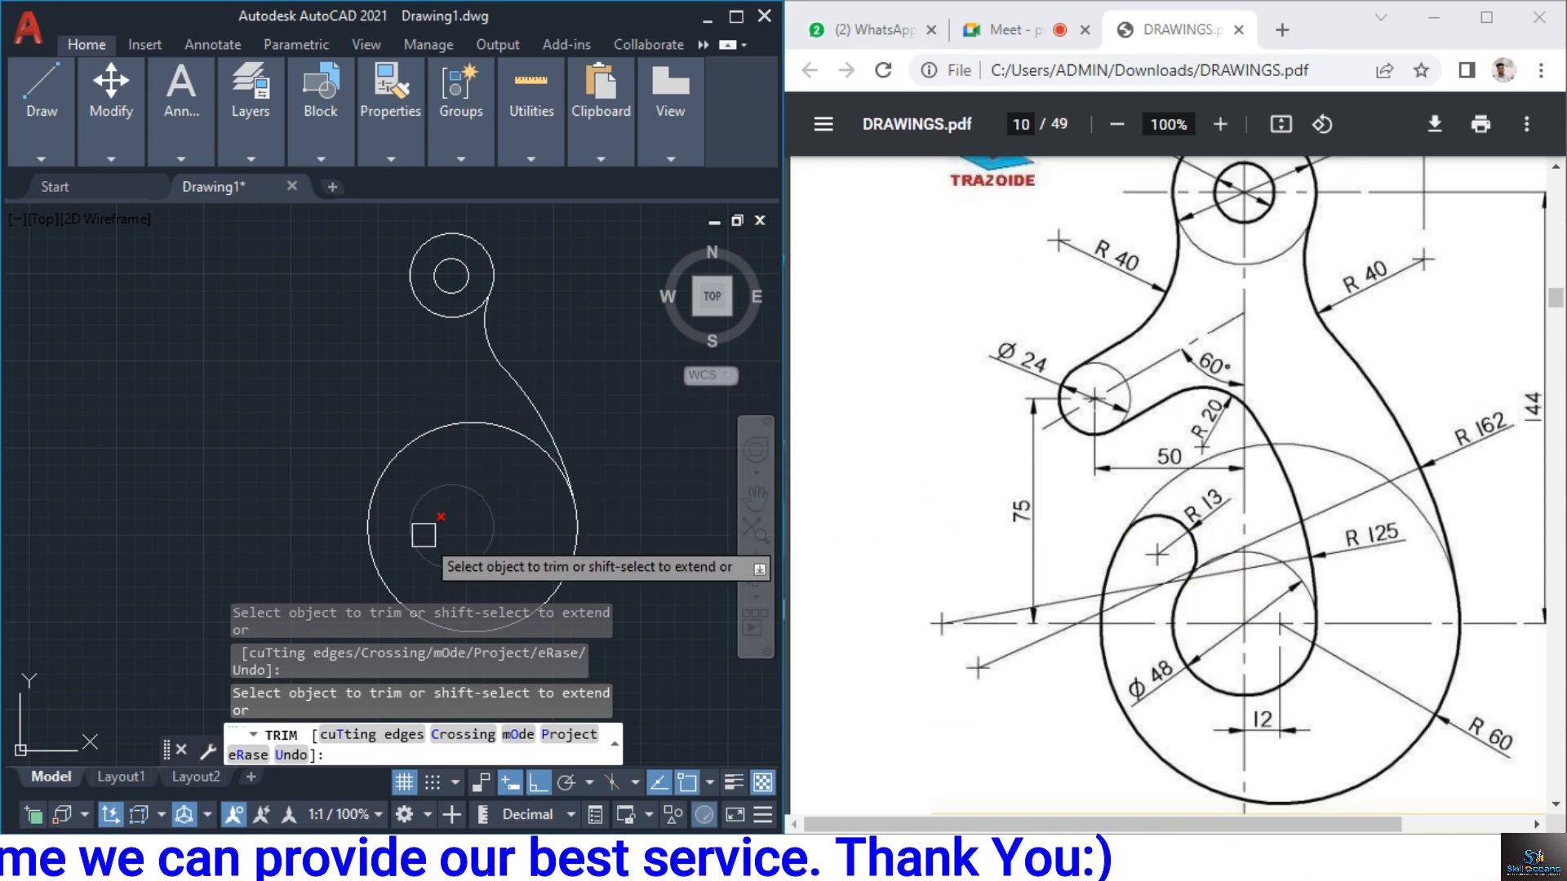
pyautogui.scroll(1, 1192, 394)
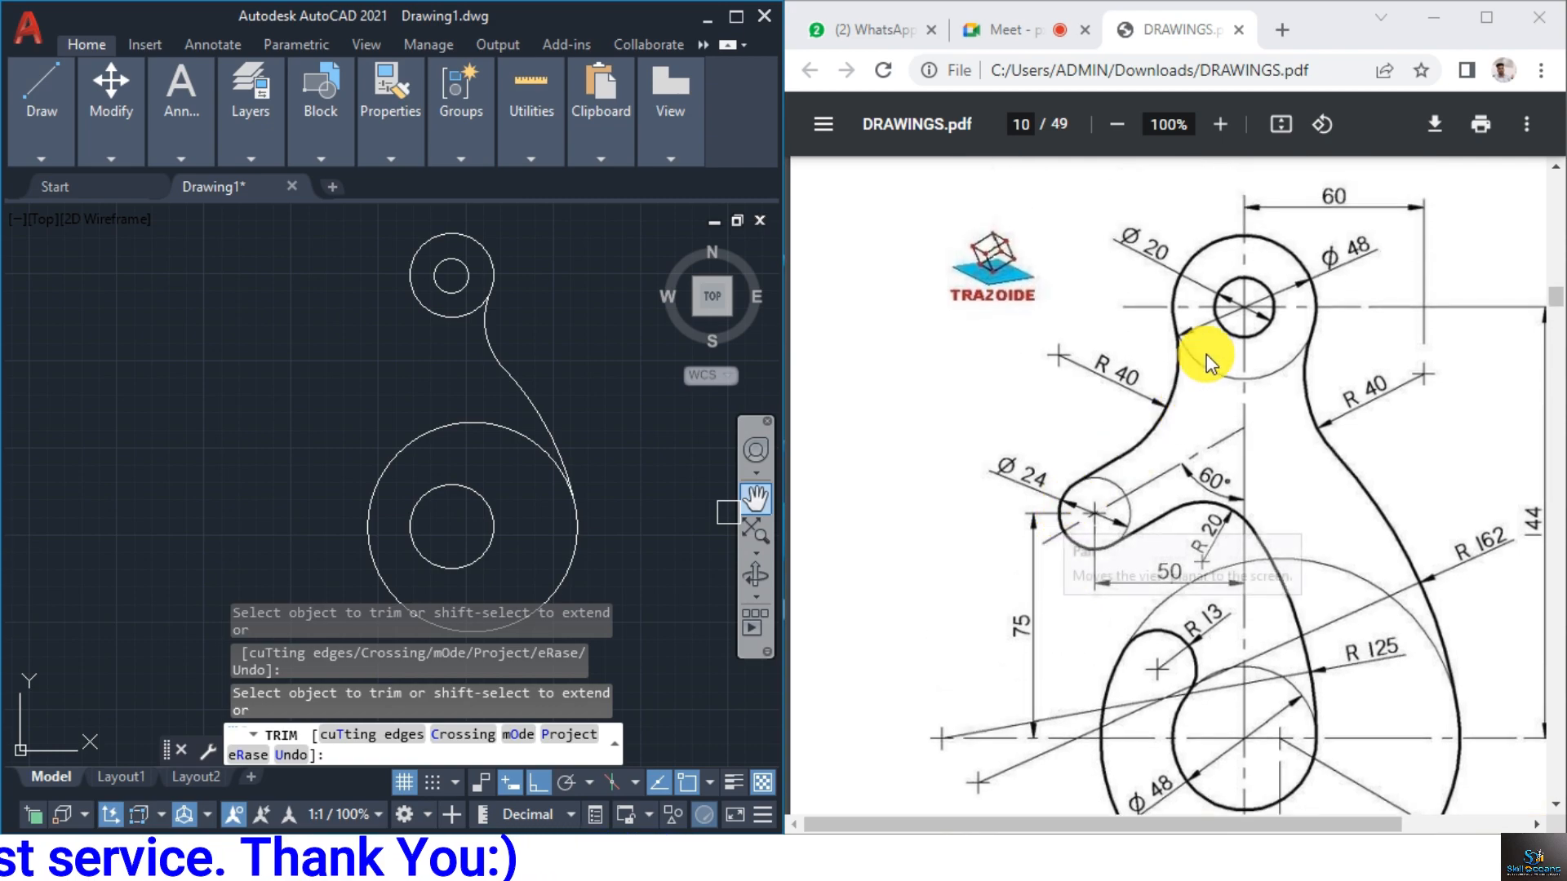
pyautogui.scroll(-3, 440, 379)
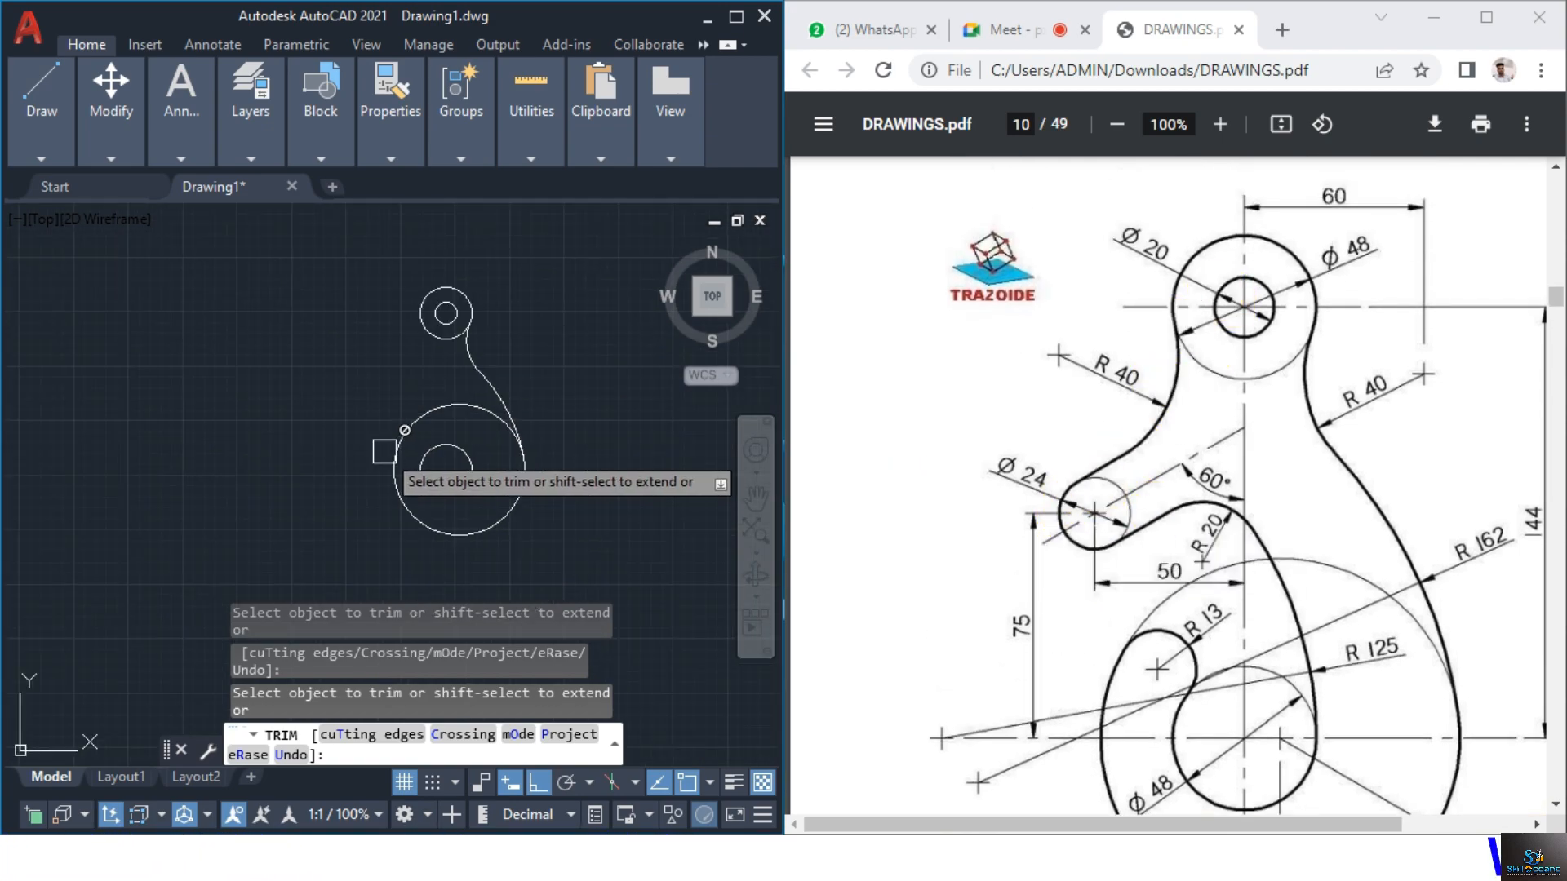
pyautogui.scroll(-1, 1083, 437)
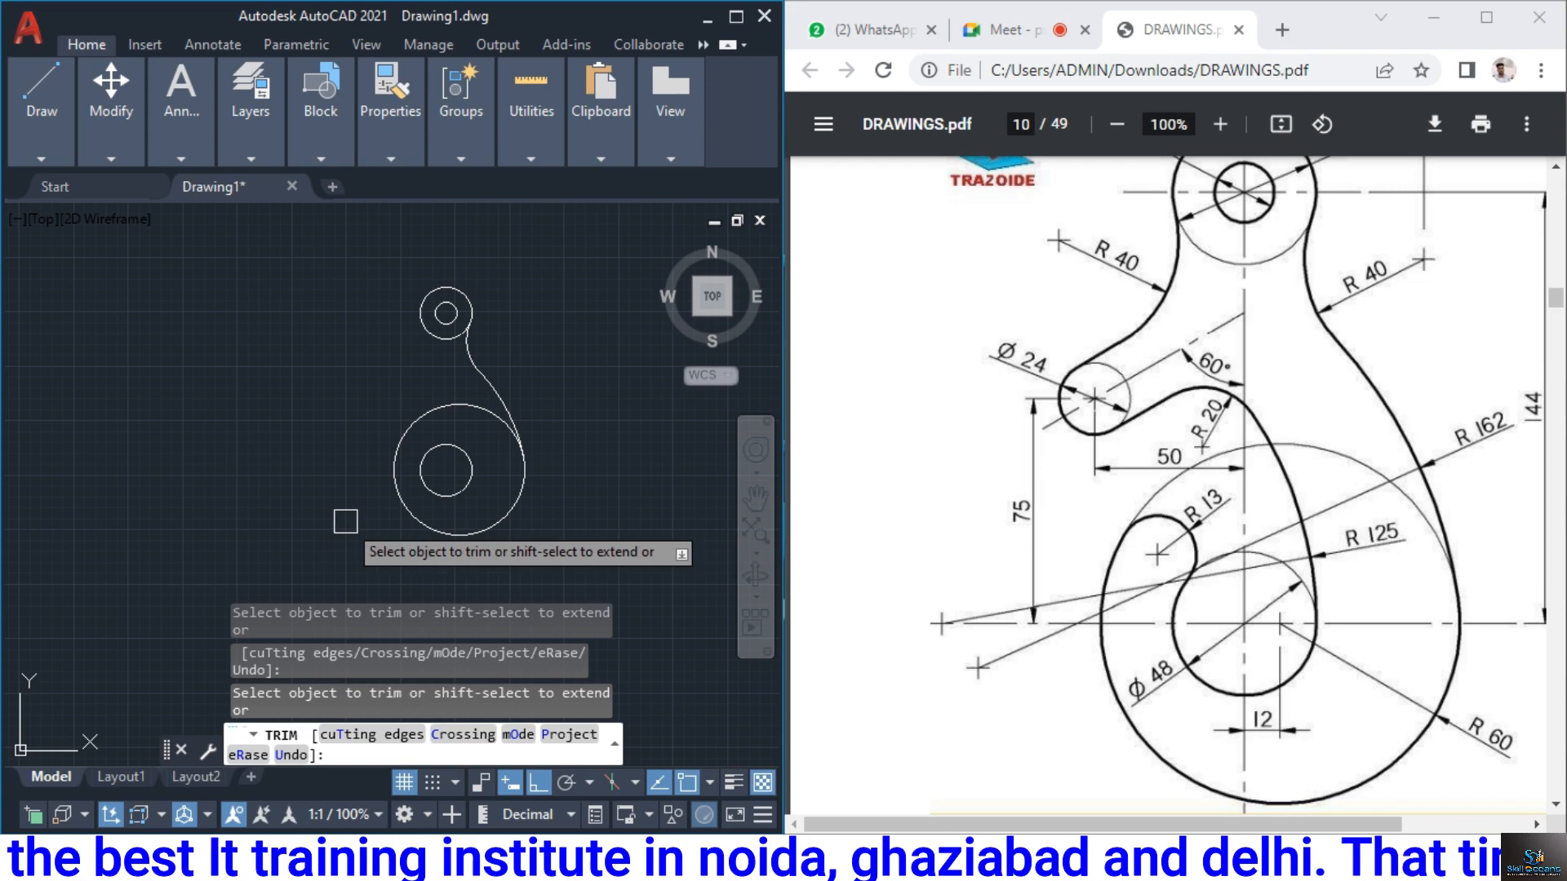
pyautogui.press('Escape')
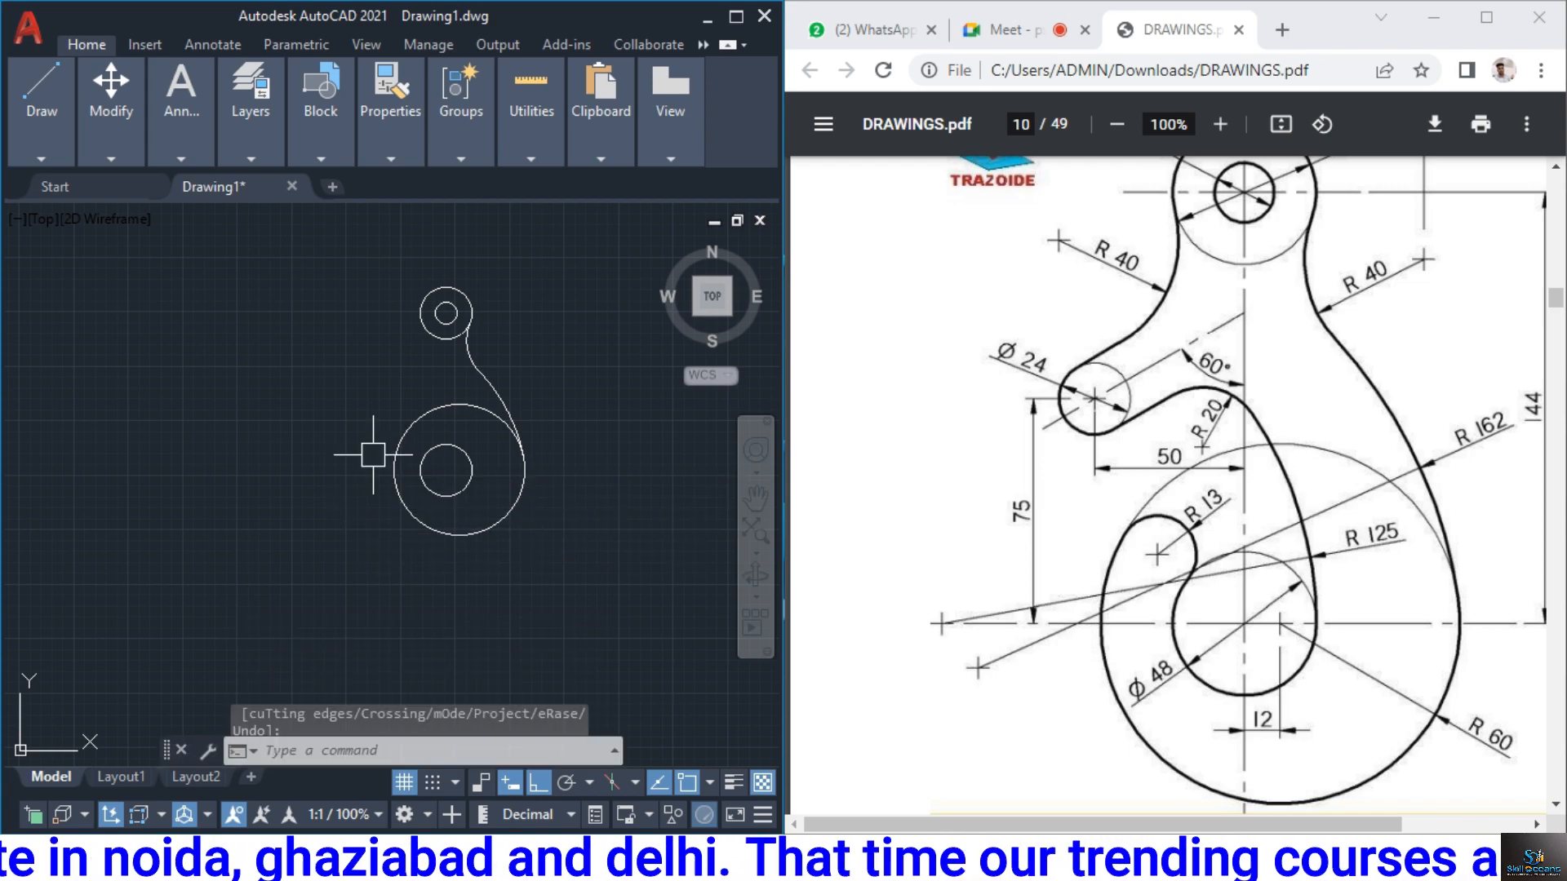
pyautogui.write('l')
pyautogui.press('Return')
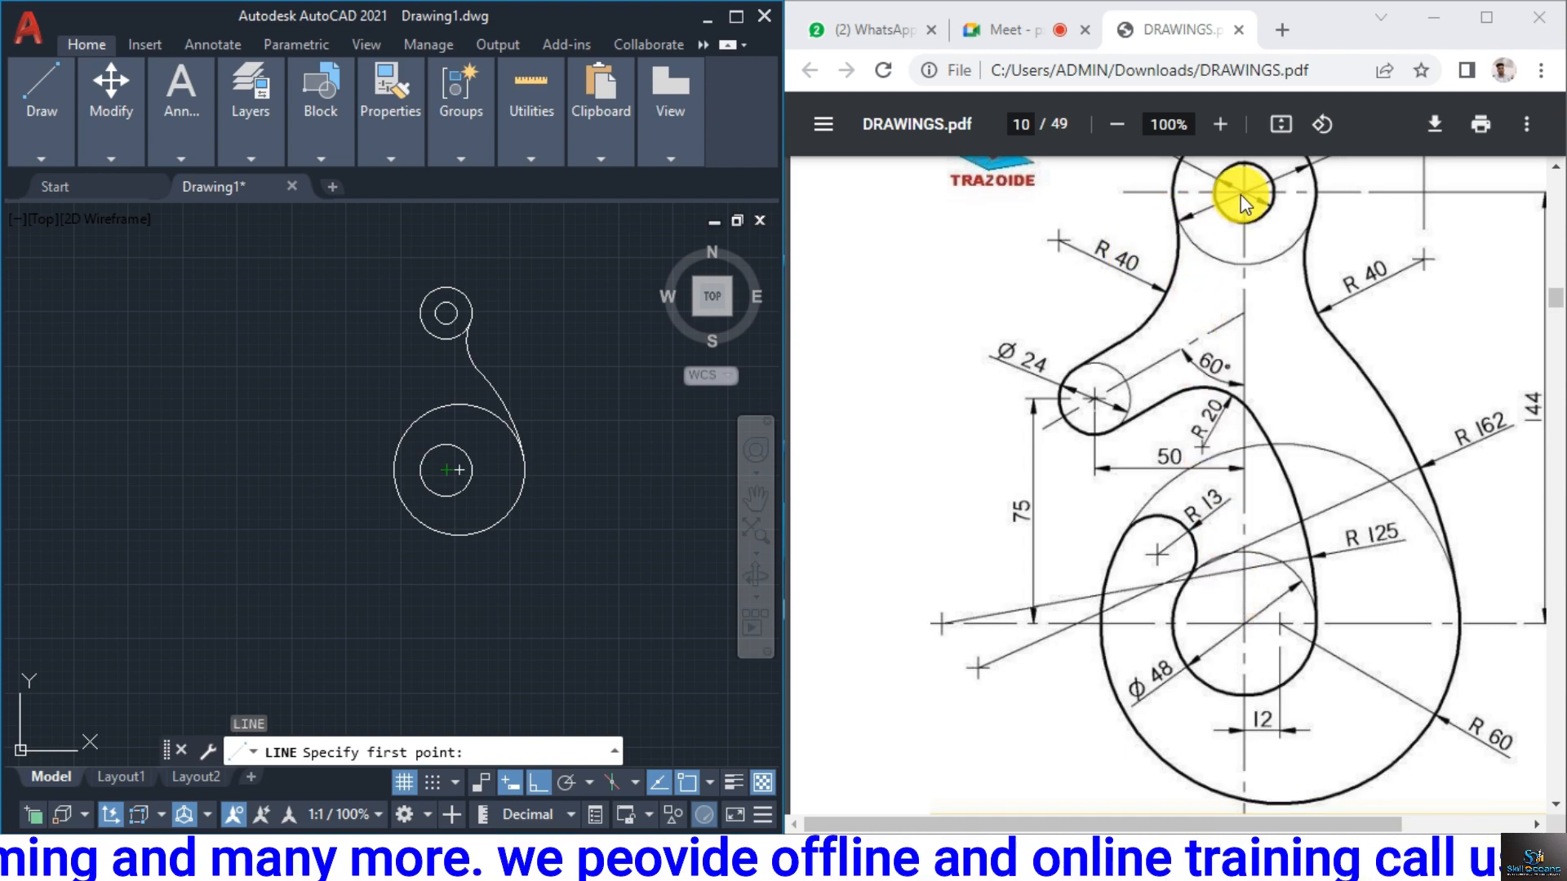
pyautogui.scroll(4, 438, 464)
pyautogui.scroll(-2, 482, 518)
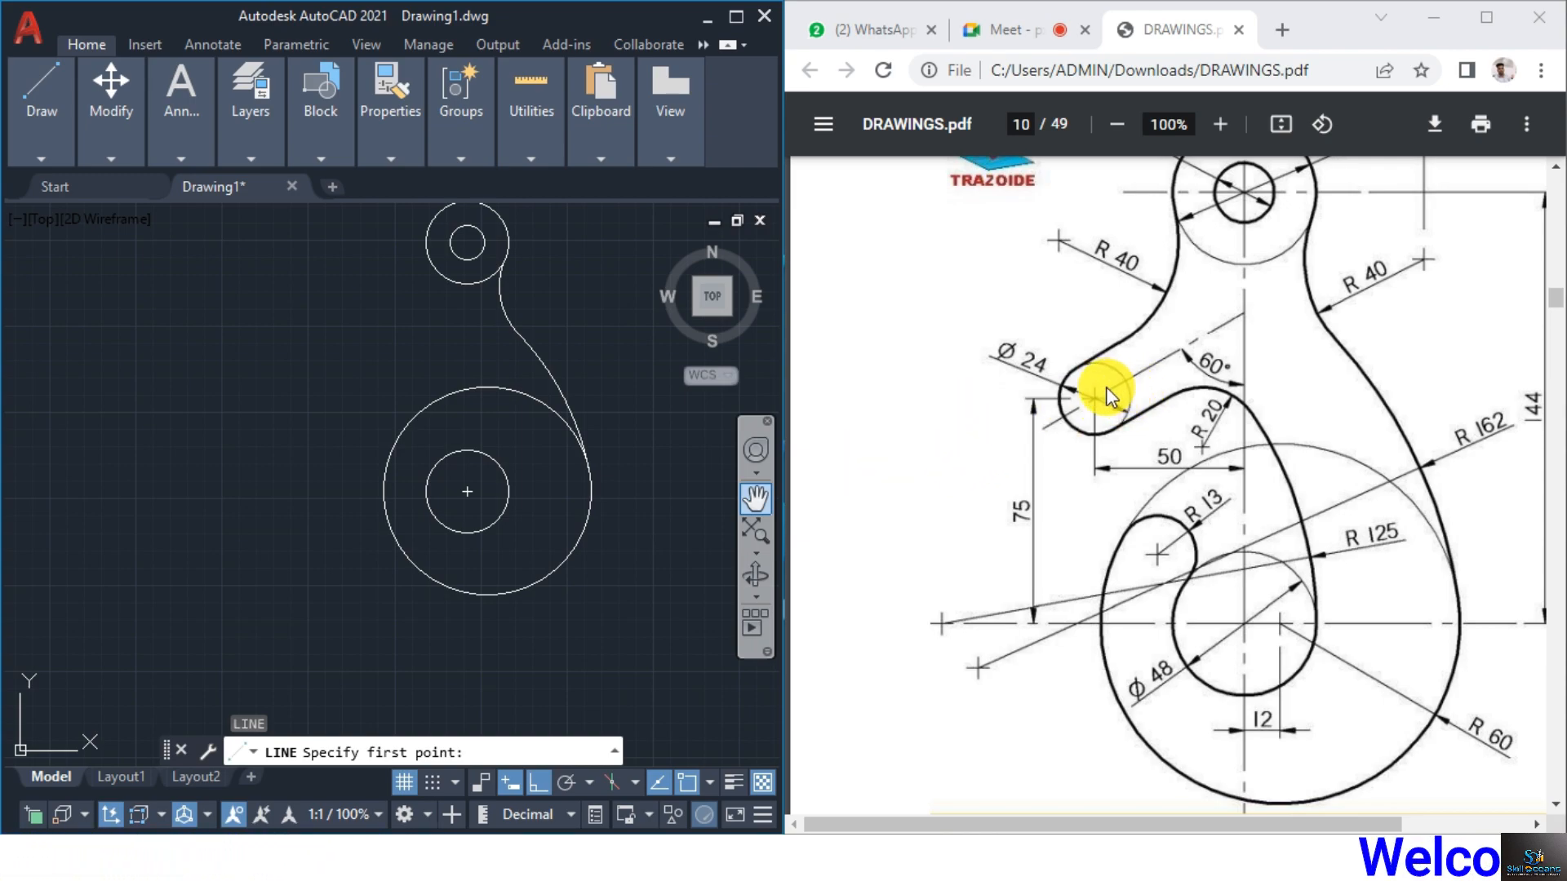
pyautogui.press('Escape')
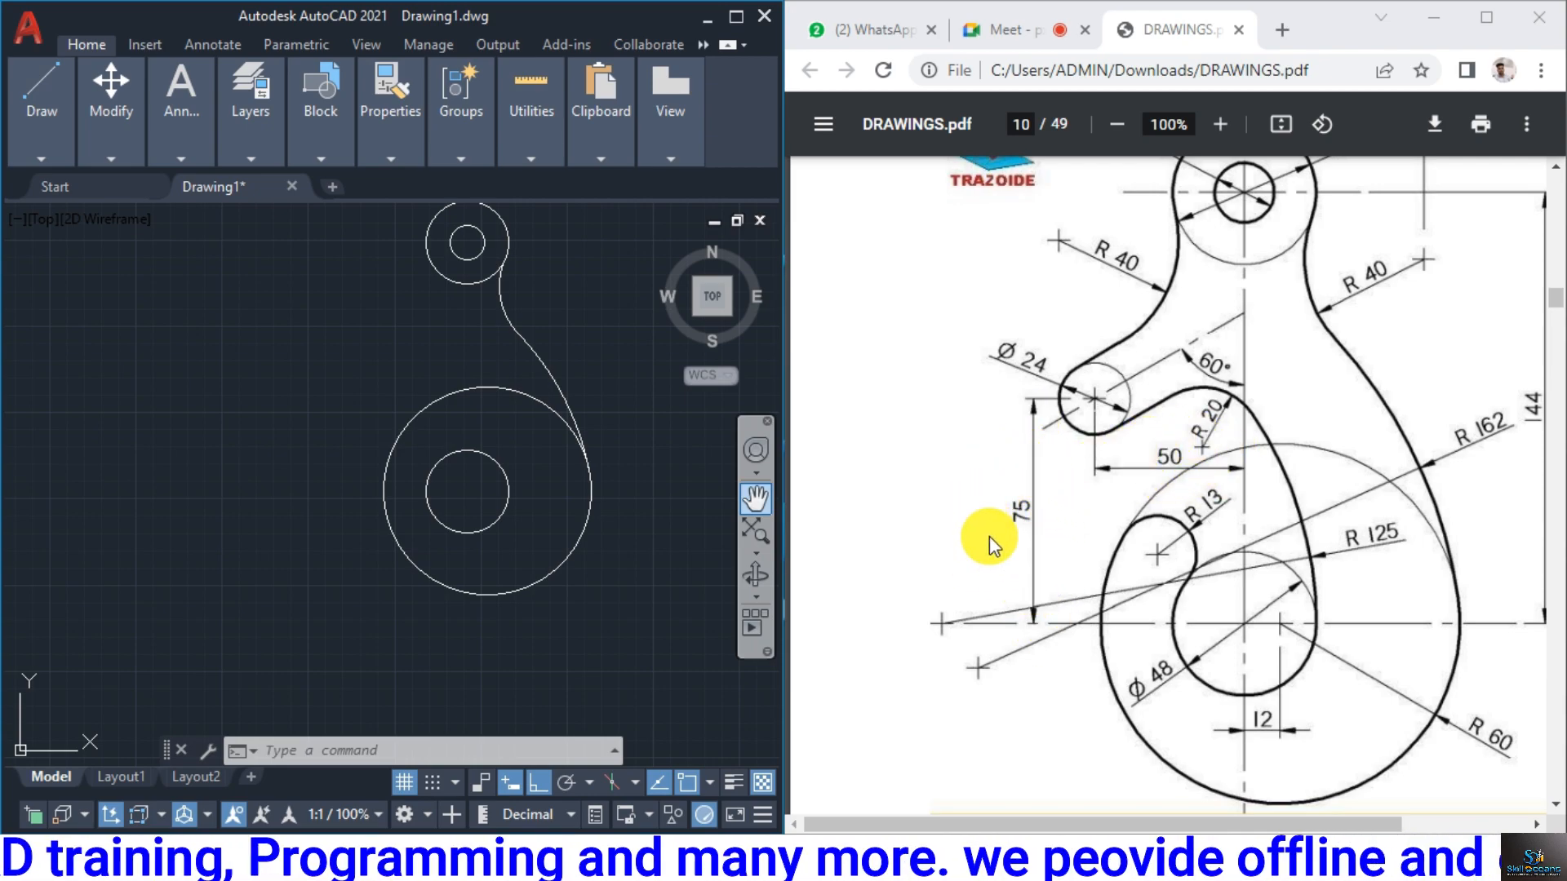
# Draw a line from the lower diameter 48 circle's center 75 straight up, continuing 50 horizontally to the left
pyautogui.write('l')
pyautogui.press('Return')
pyautogui.click(467, 491)
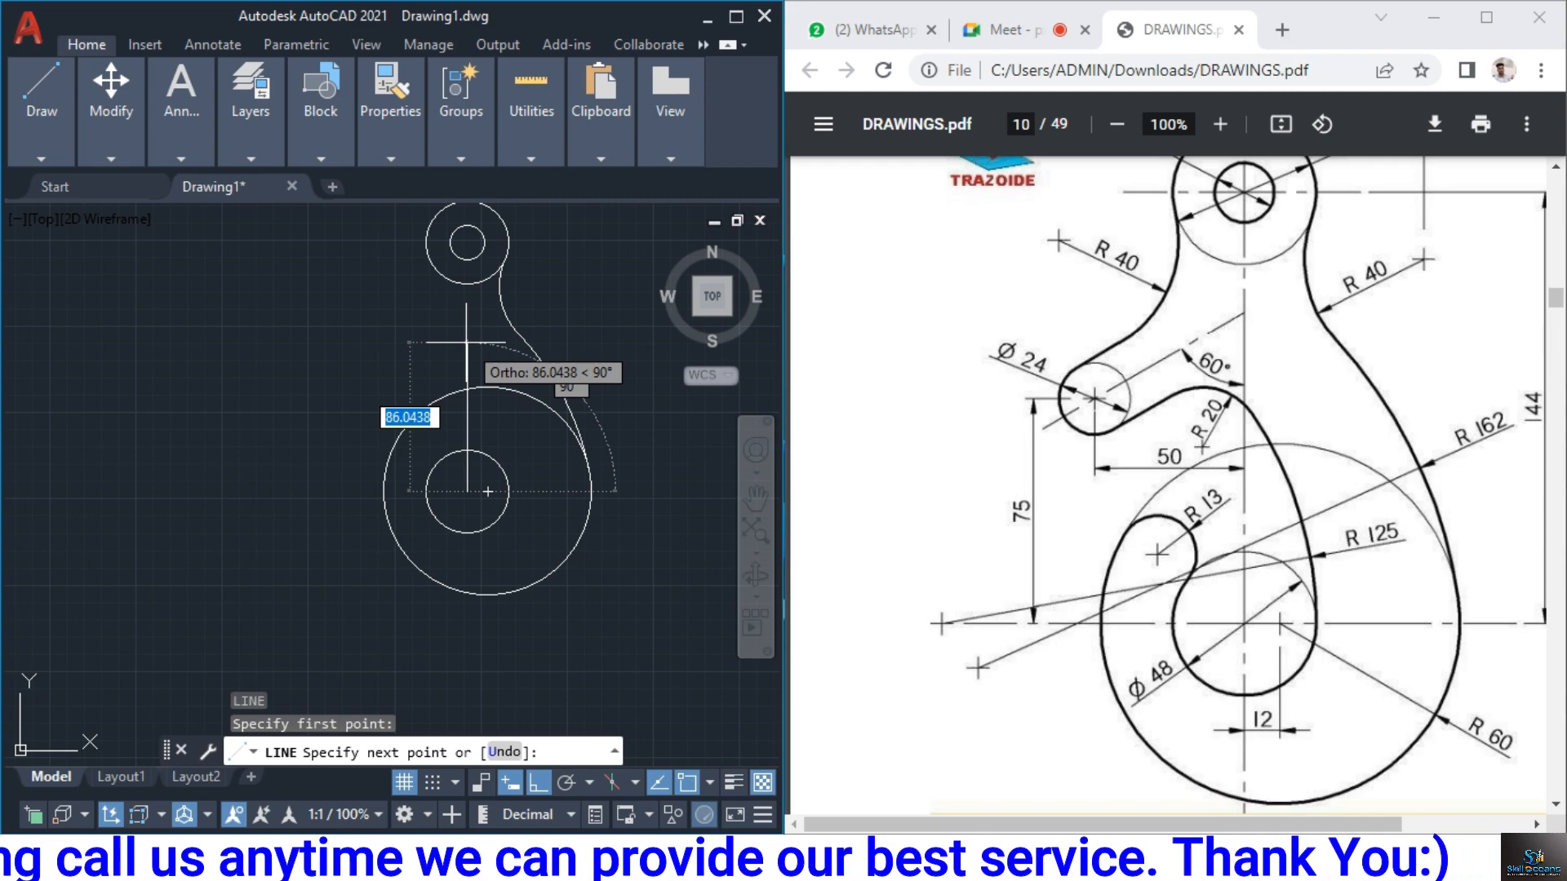
pyautogui.write('75')
pyautogui.press('Return')
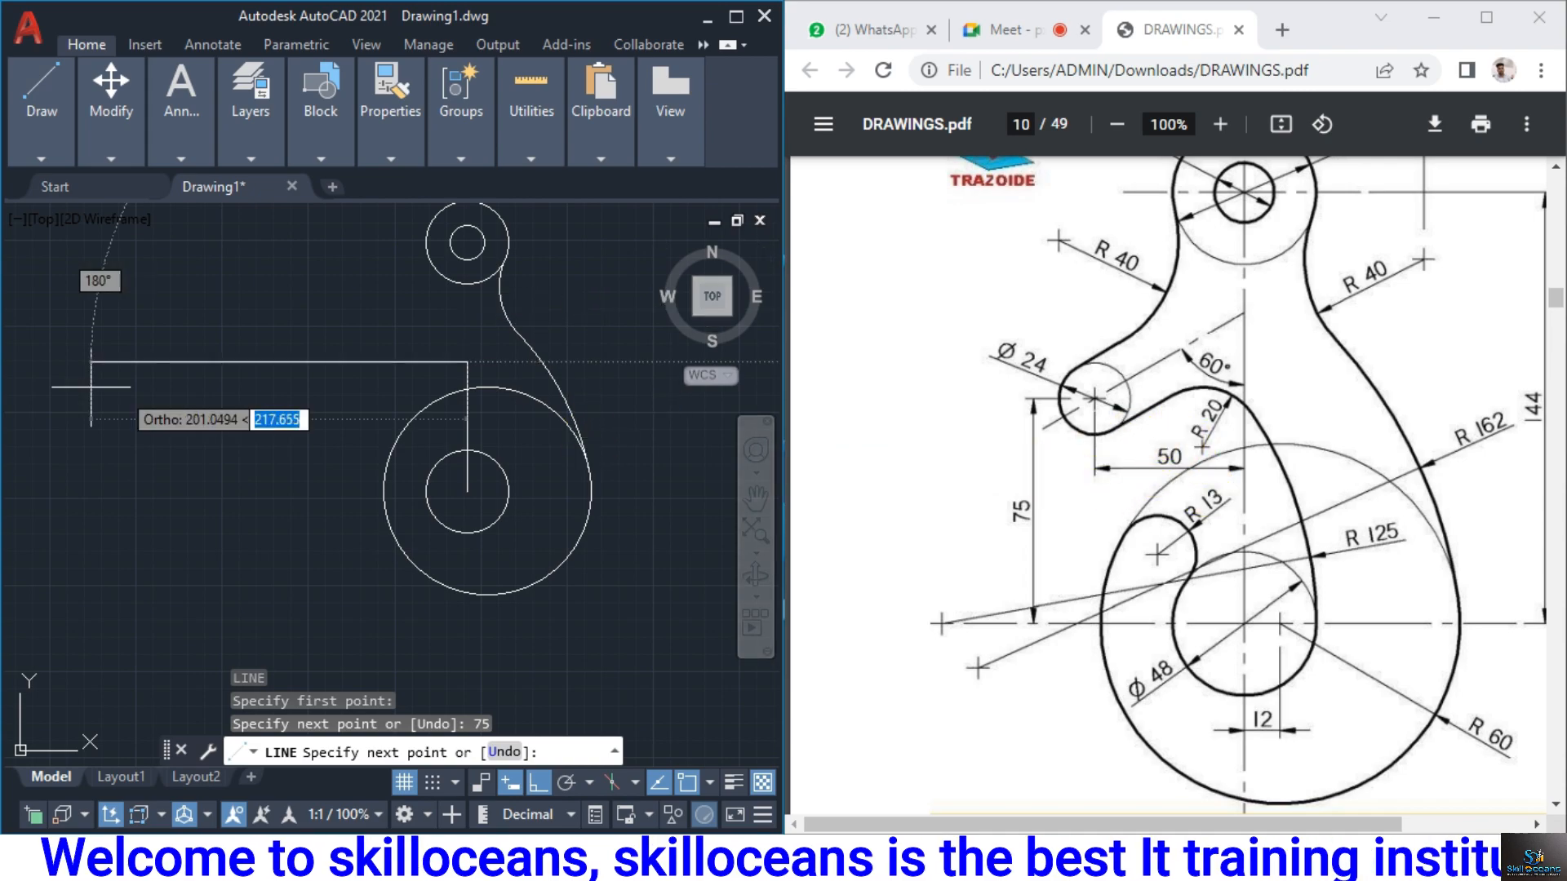
pyautogui.write('50')
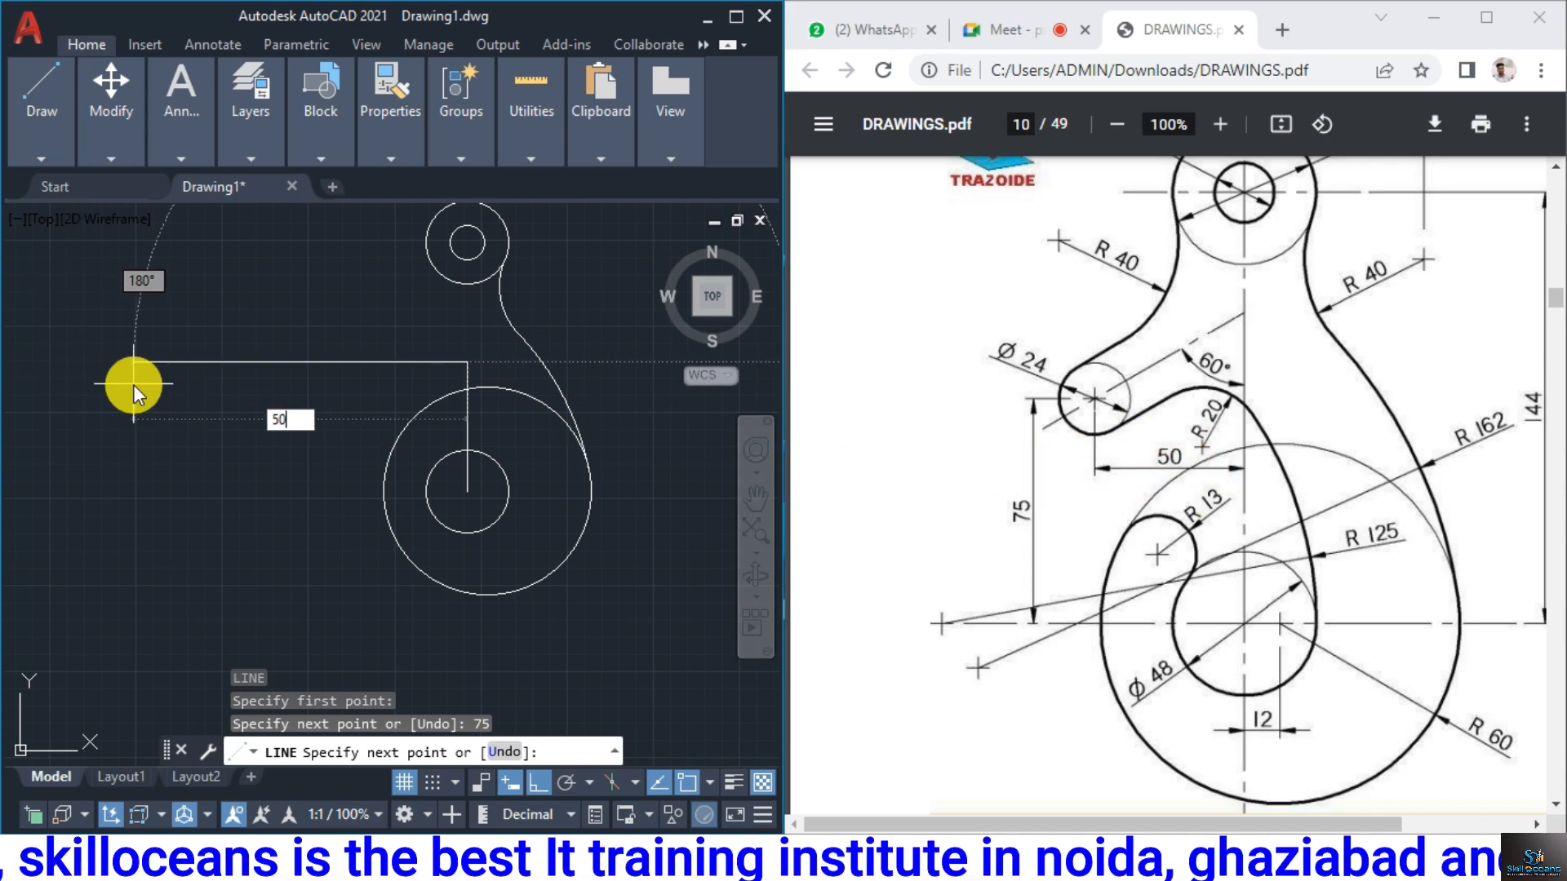
pyautogui.press('Return')
pyautogui.press('Escape')
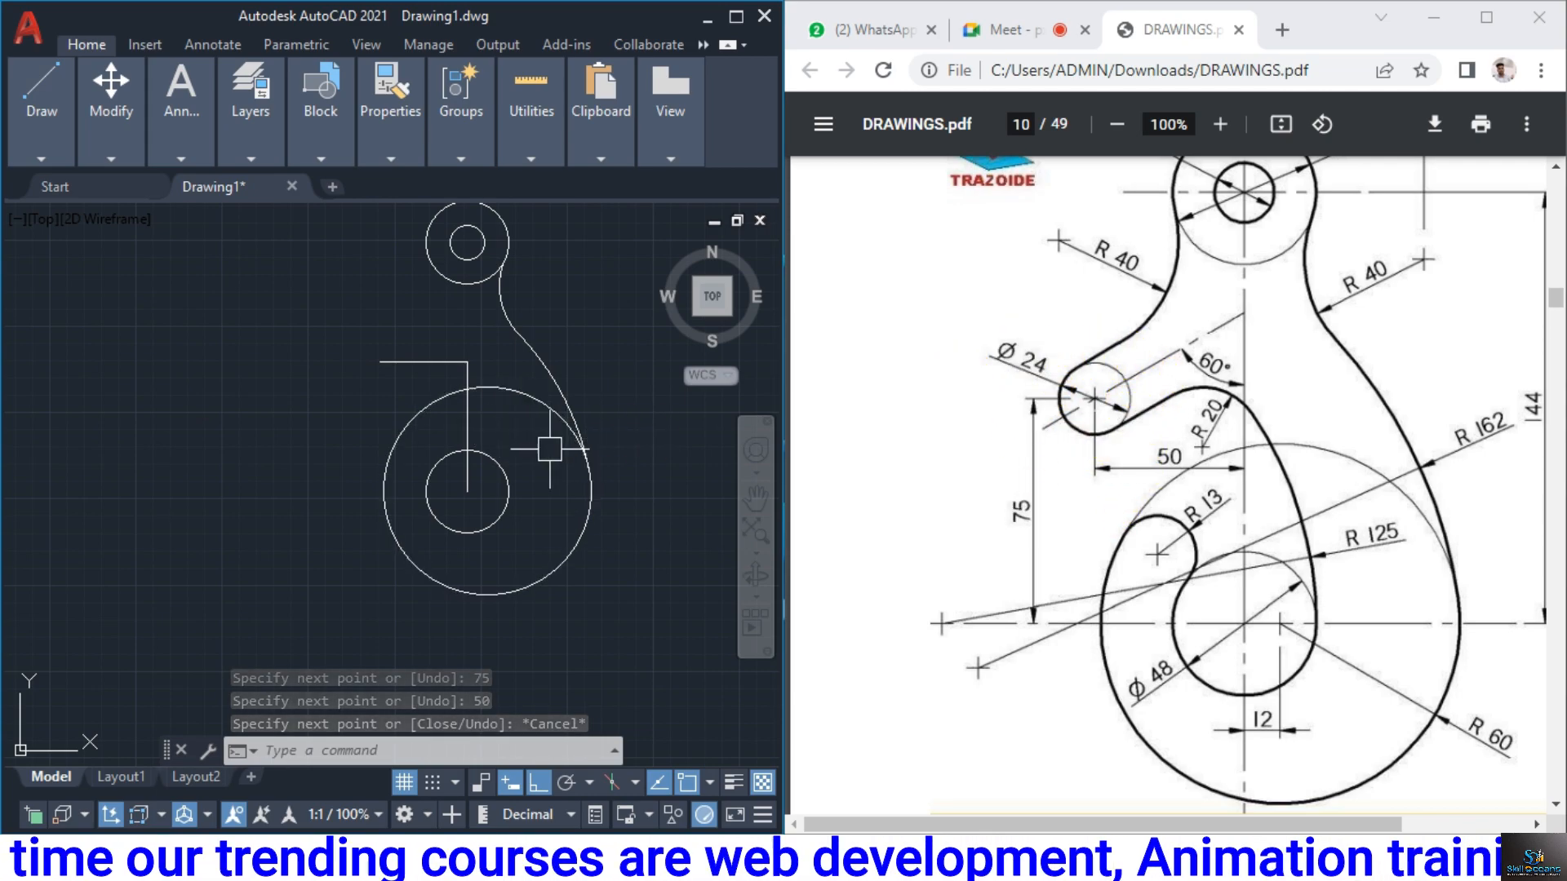
# Draw a diameter 24 circle centered on the free left end of the 50 long horizontal line
pyautogui.write('c')
pyautogui.press('Return')
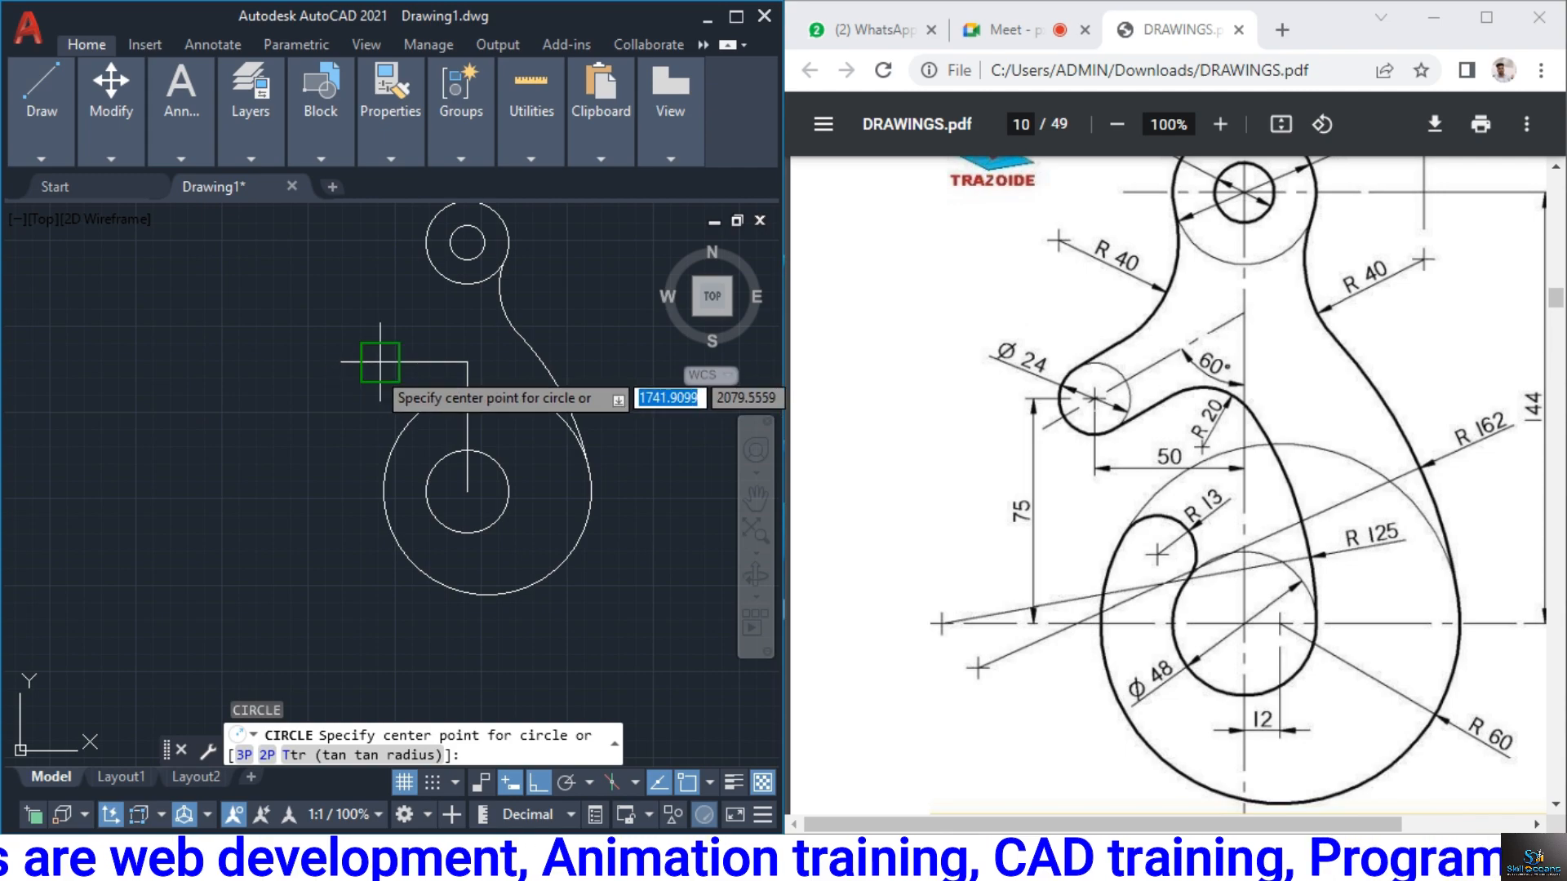
pyautogui.click(380, 360)
pyautogui.write('d')
pyautogui.press('Return')
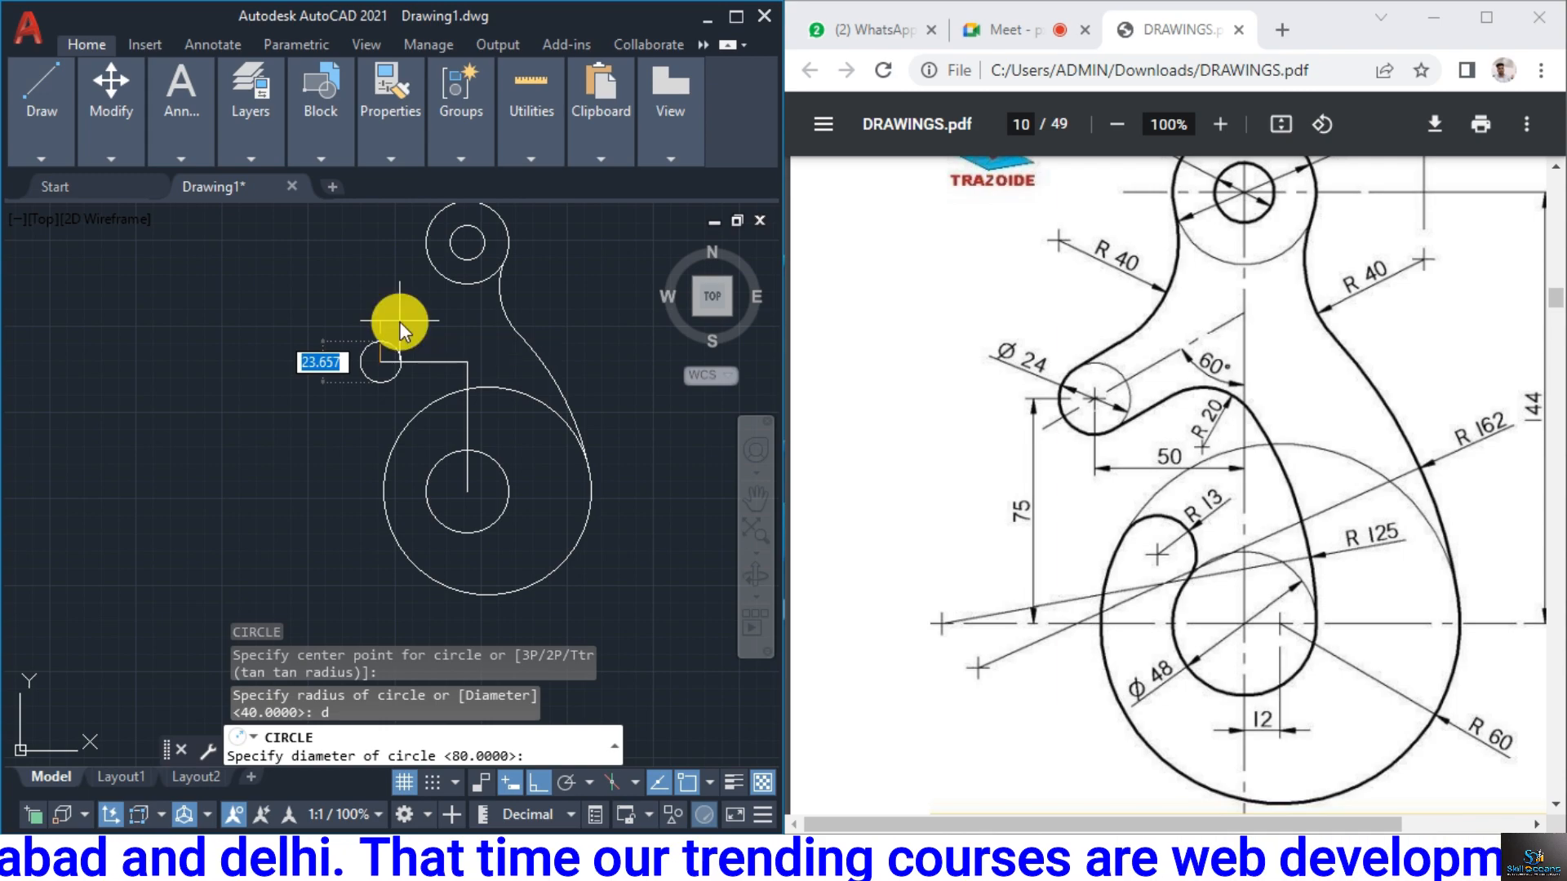
pyautogui.write('24')
pyautogui.press('Return')
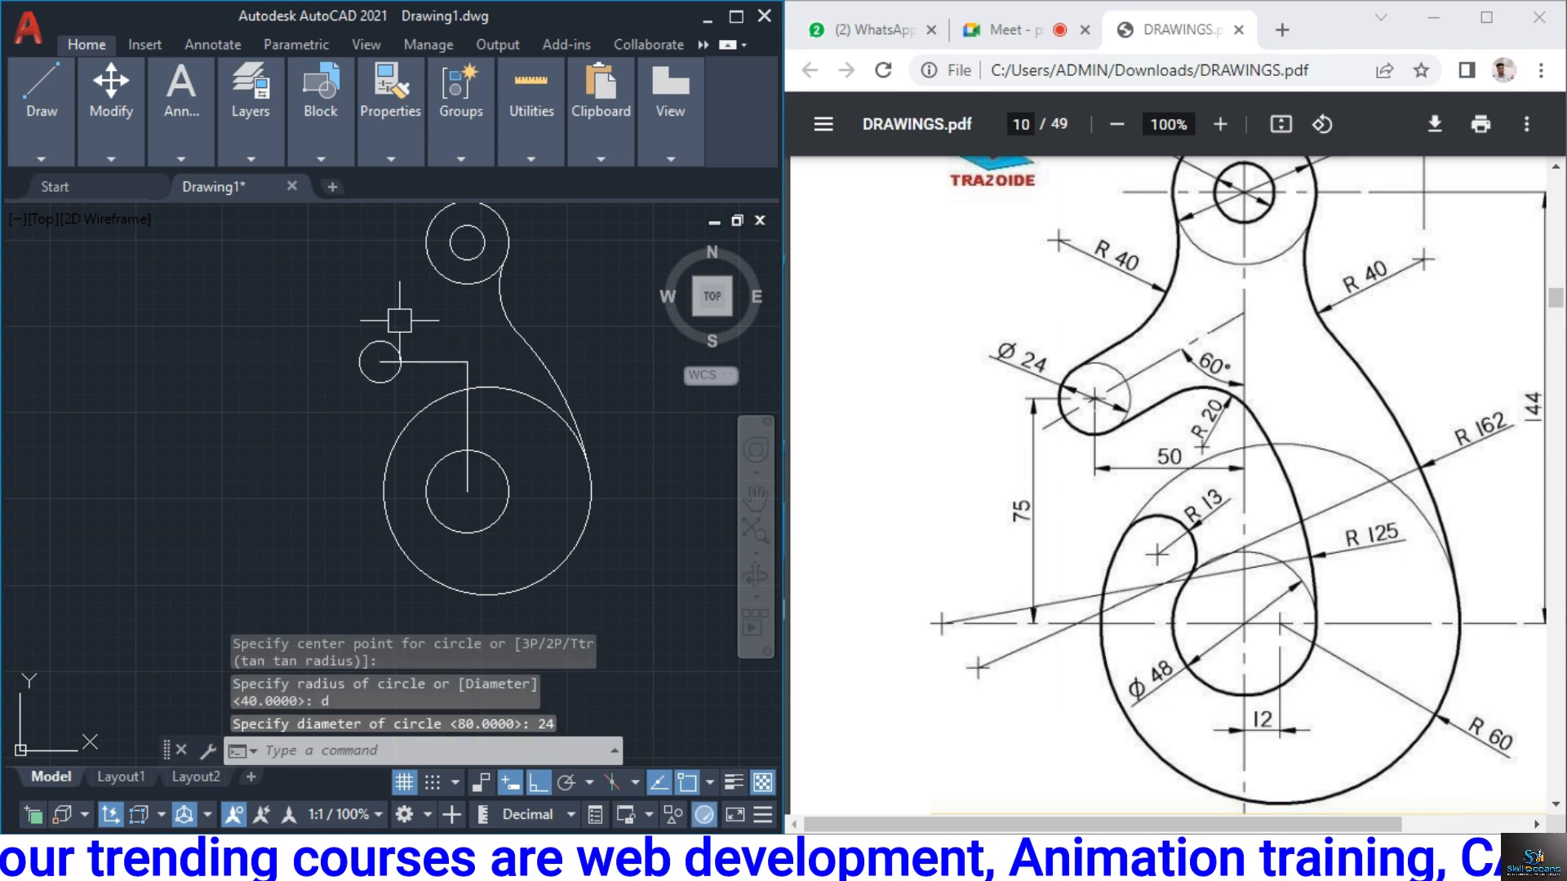
# Stretch the upper end of the vertical construction line to the center of the upper concentric circles
pyautogui.scroll(3, 437, 426)
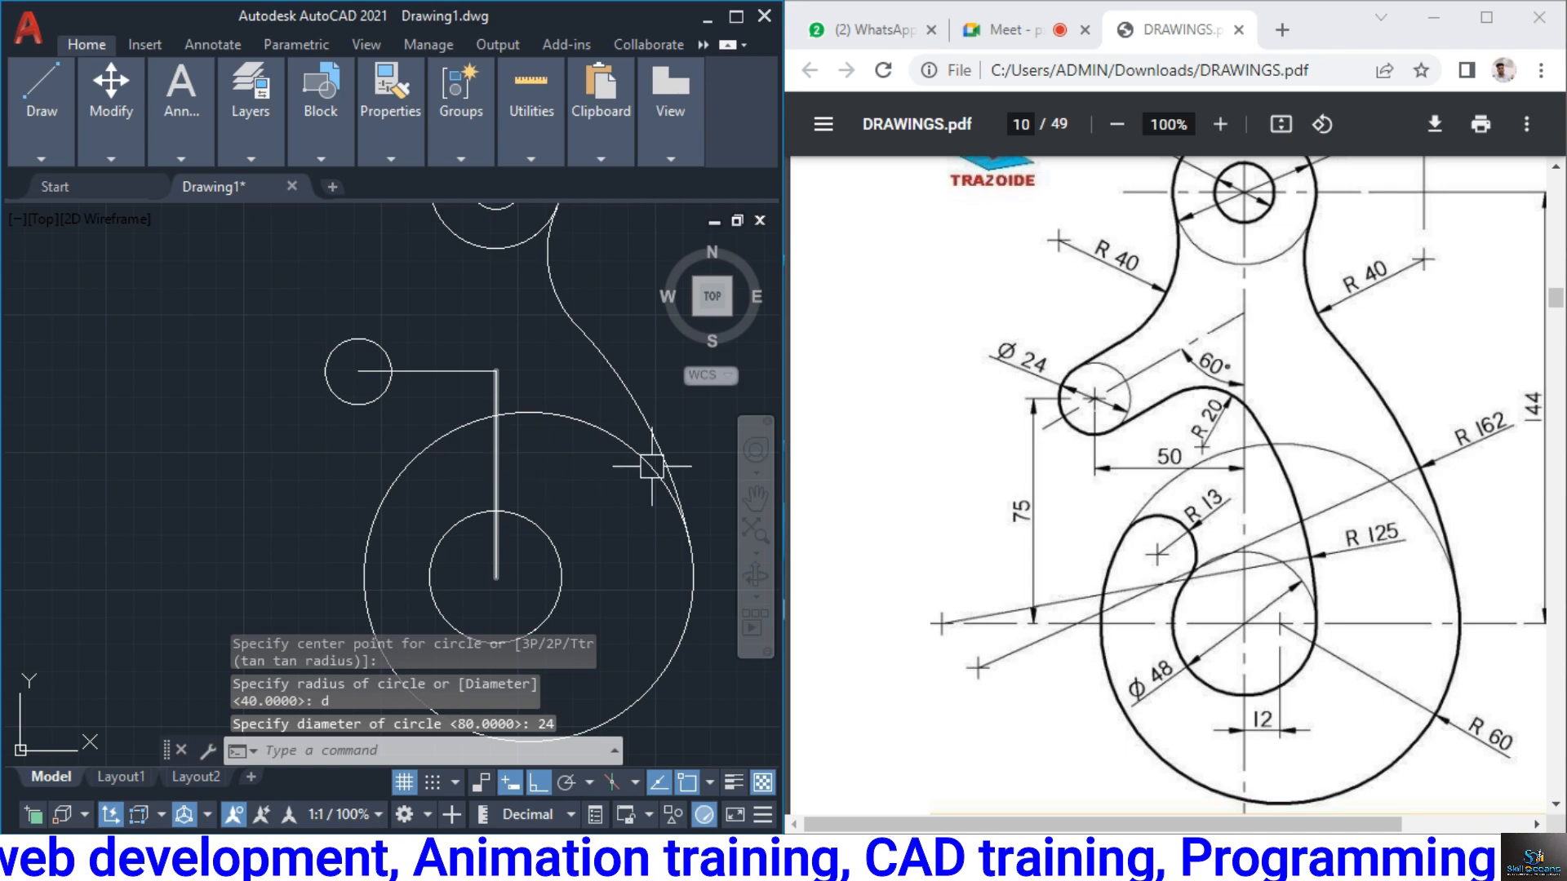
pyautogui.click(819, 444)
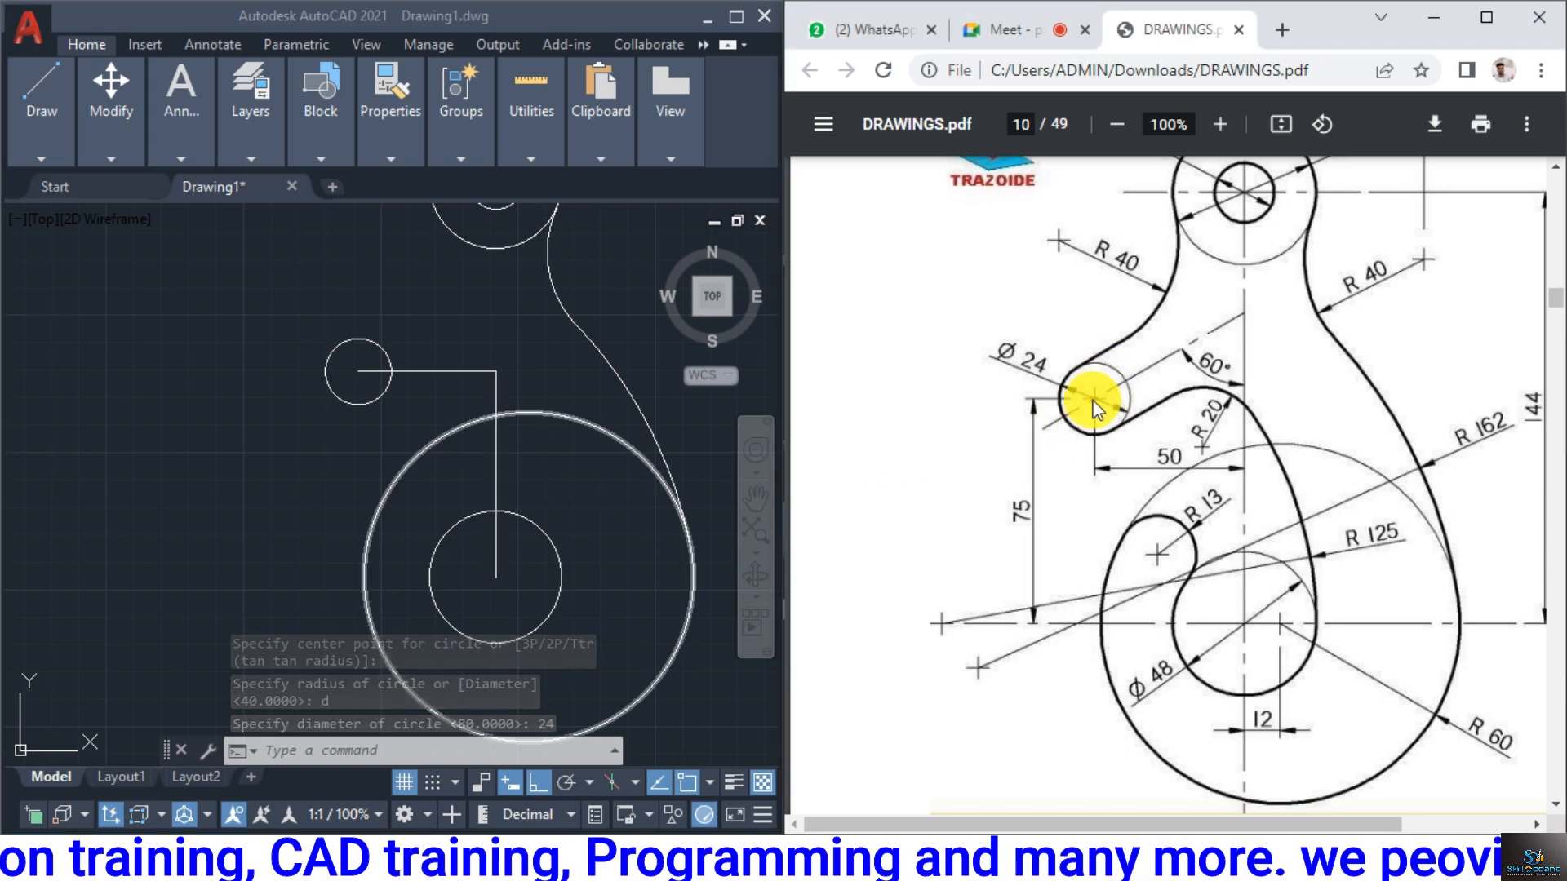
pyautogui.click(505, 428)
pyautogui.click(495, 394)
pyautogui.moveTo(532, 591); pyautogui.dragTo(519, 676, button='middle')
pyautogui.click(483, 456)
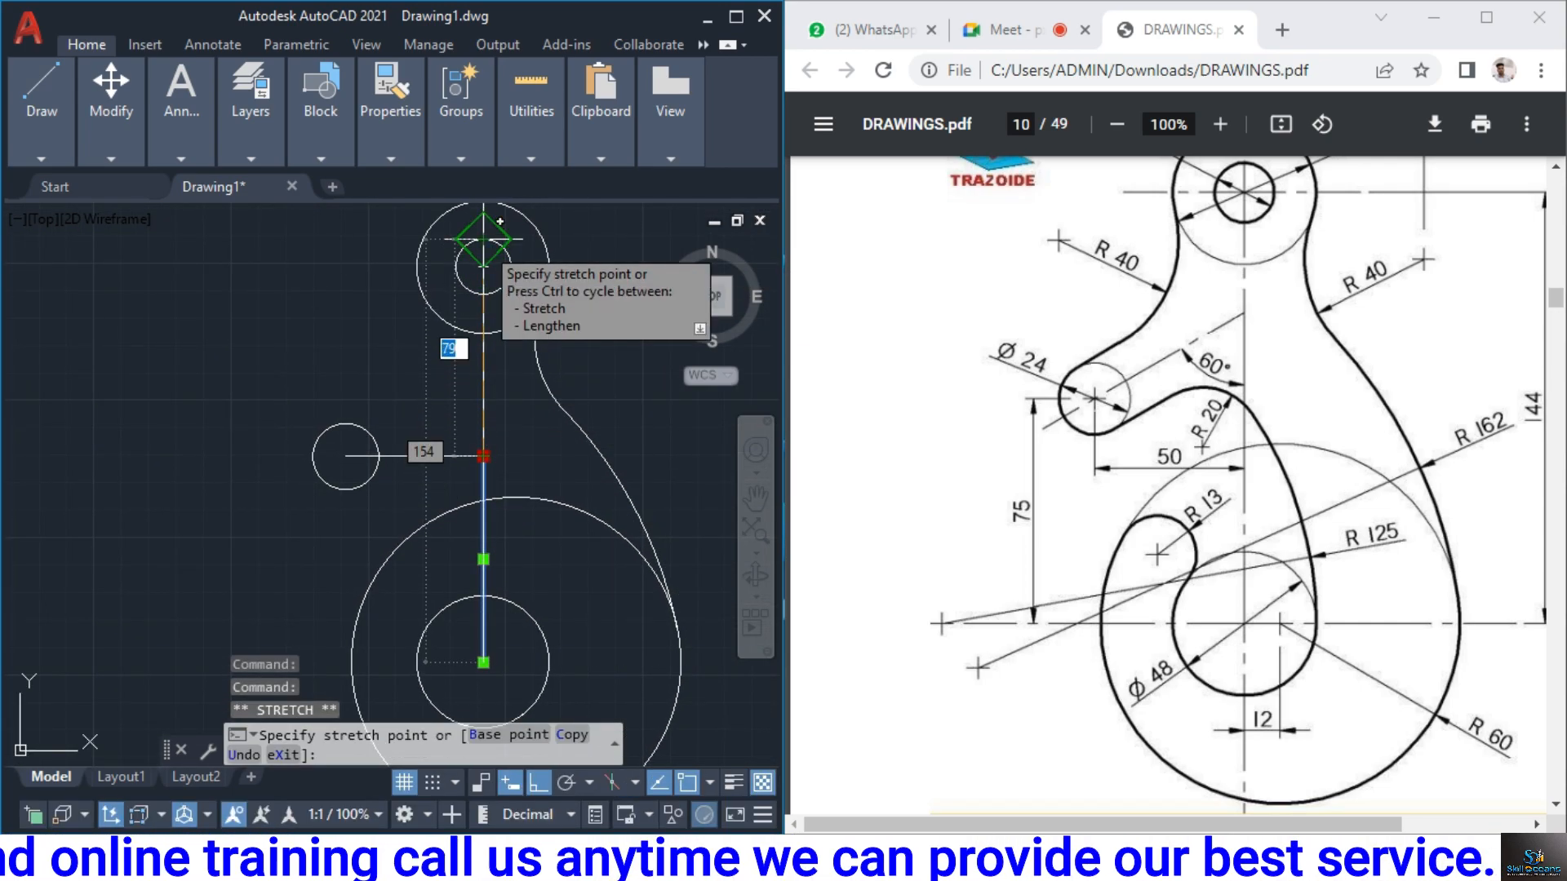
pyautogui.click(483, 267)
# Erase the horizontal construction line between the diameter 24 circle's center and the vertical line
pyautogui.click(441, 456)
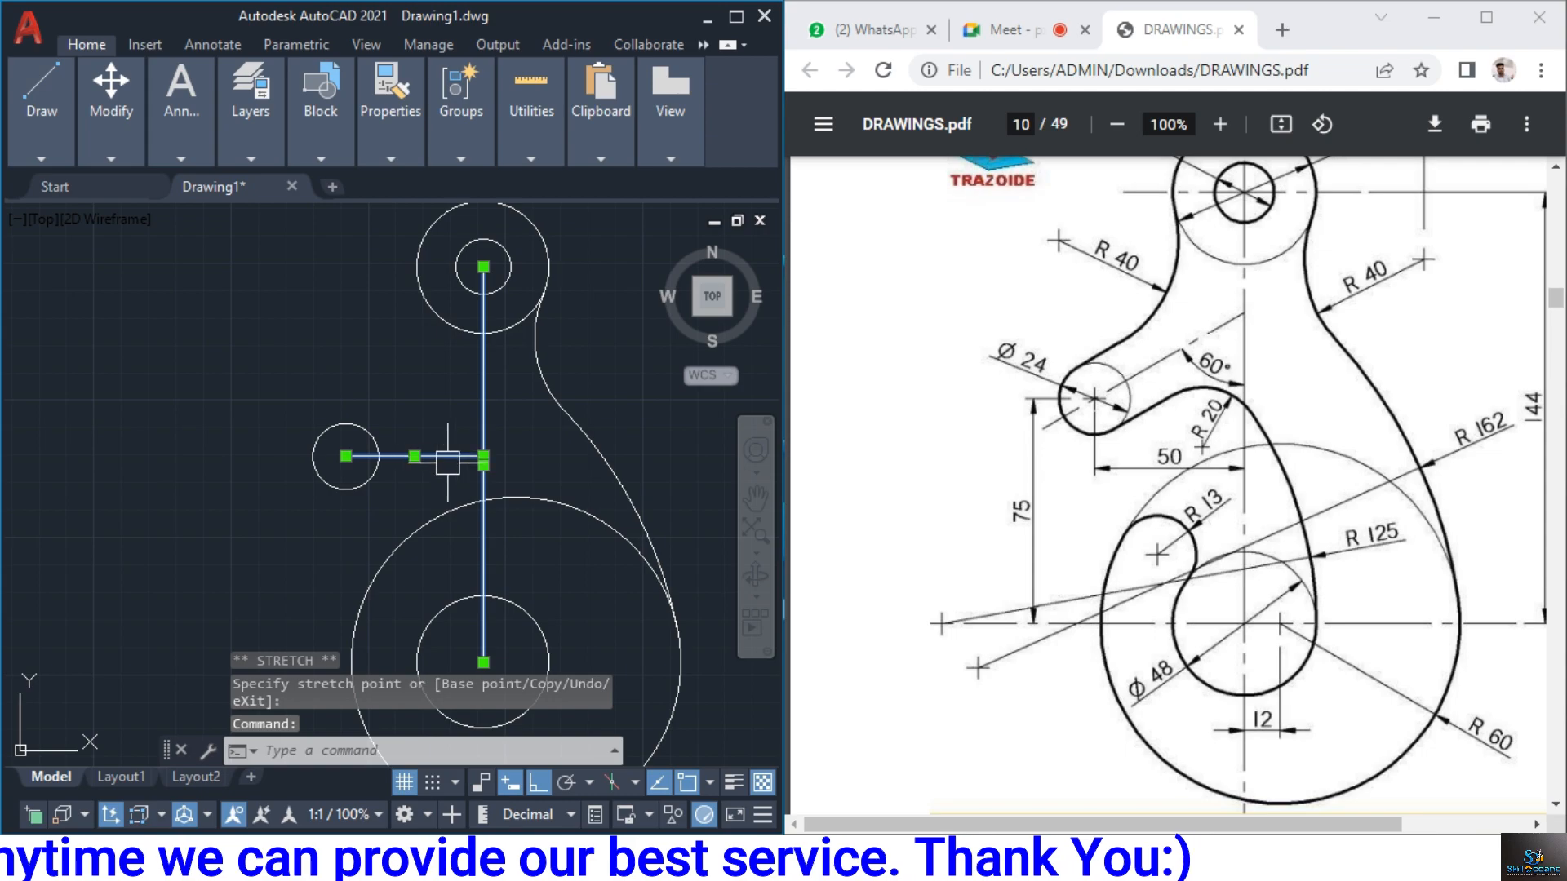
pyautogui.press('Escape')
pyautogui.press('Escape')
pyautogui.click(437, 456)
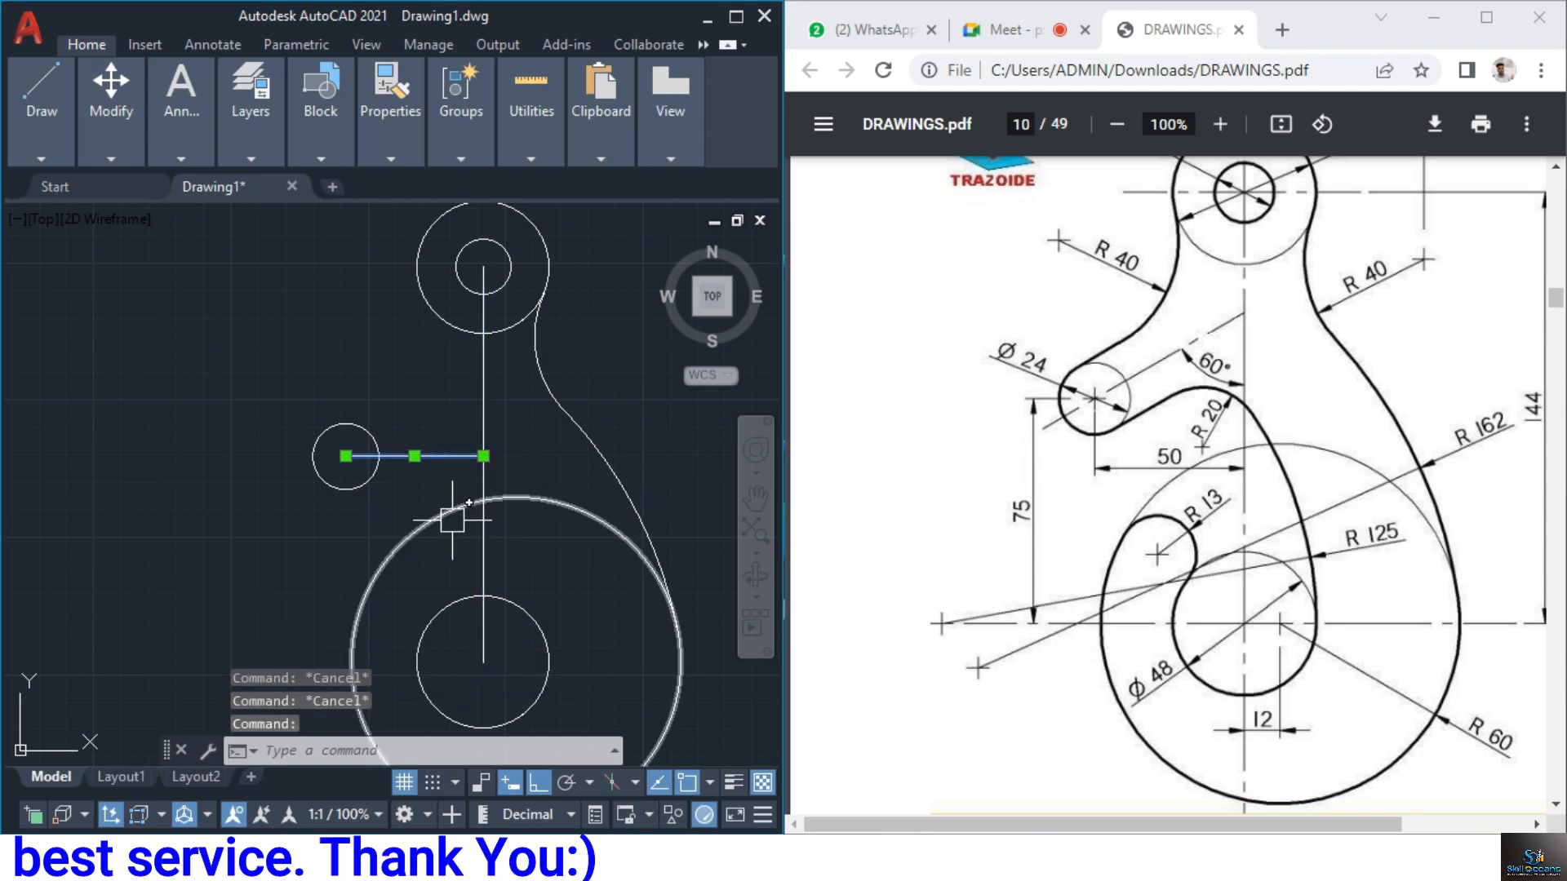
pyautogui.press('Delete')
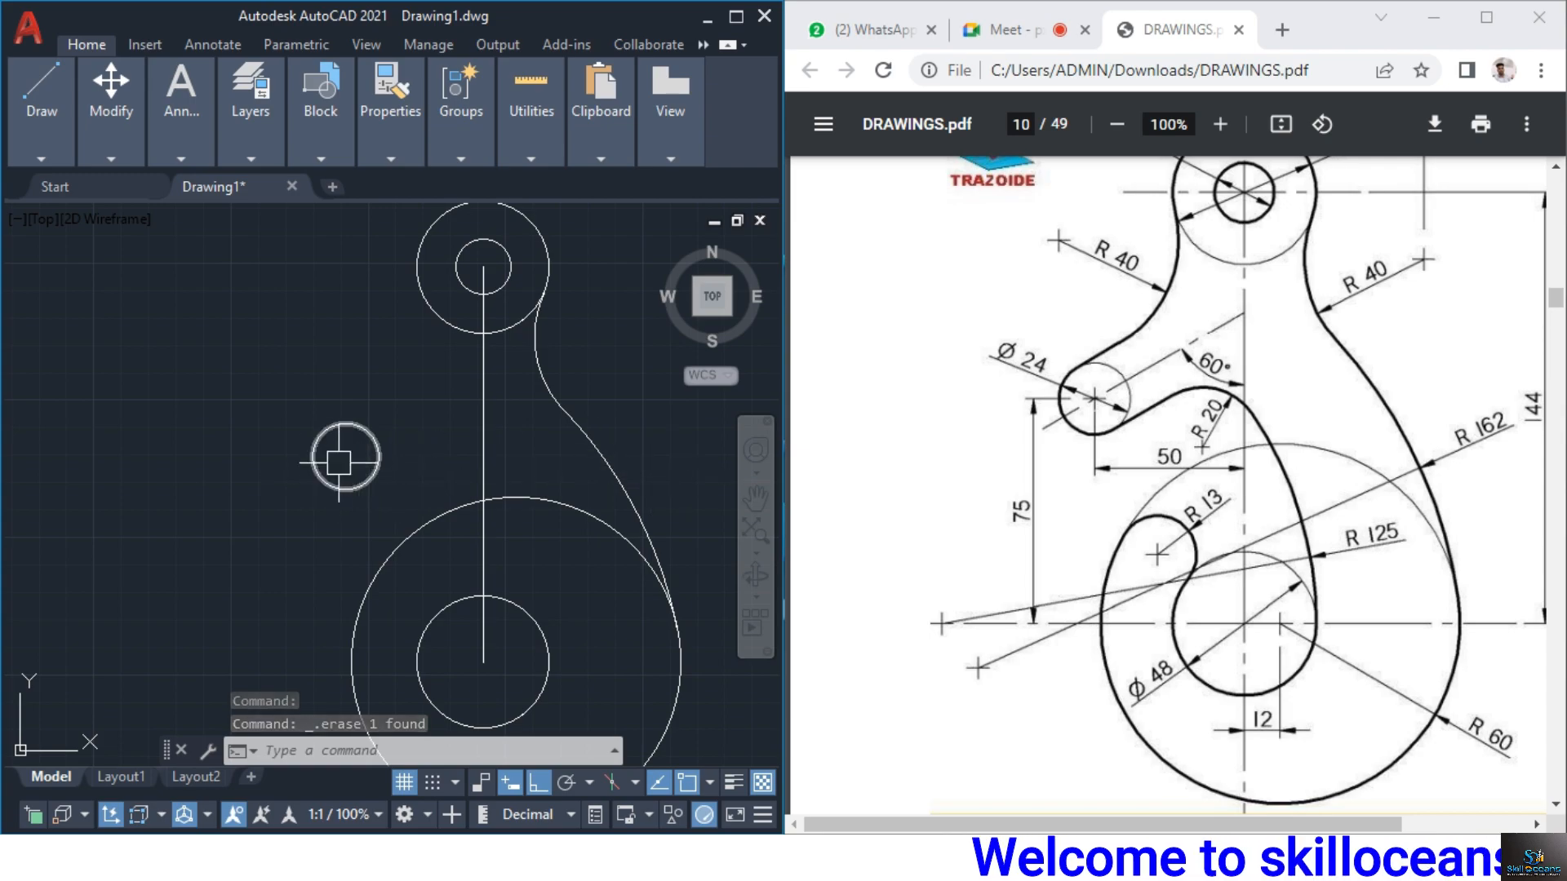
# Draw a 50 long horizontal line from the diameter 24 circle's center to the vertical construction line
pyautogui.write('l')
pyautogui.press('Return')
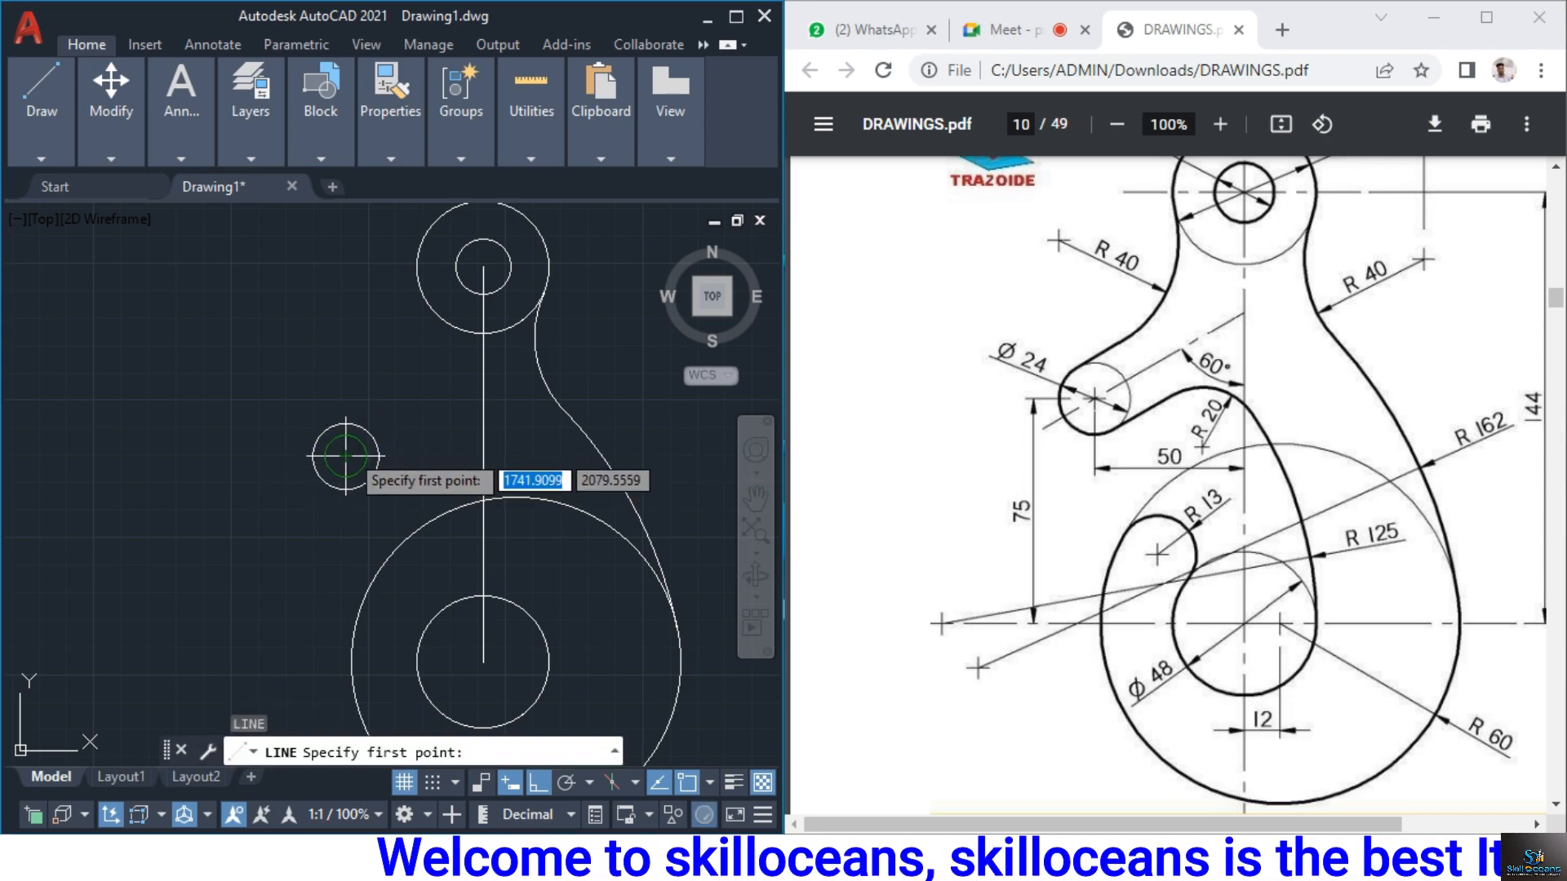
pyautogui.click(346, 455)
pyautogui.write('50')
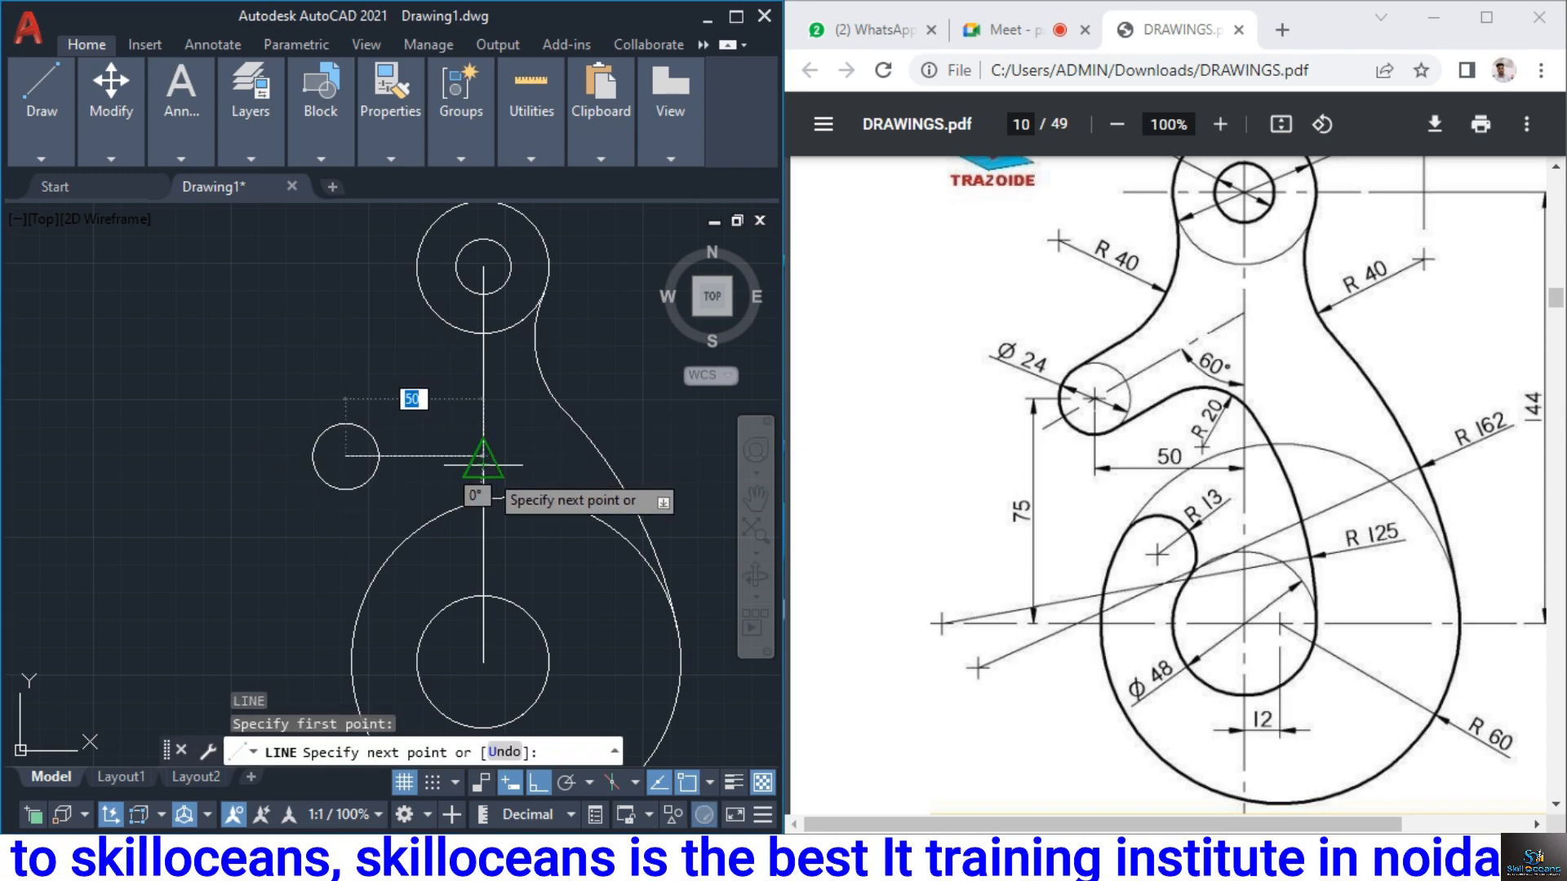
pyautogui.press('Return')
pyautogui.press('Escape')
# With Ortho off, draw a line from the diameter 24 circle's center up to the vertical construction line at about 25 degrees
pyautogui.press('Return')
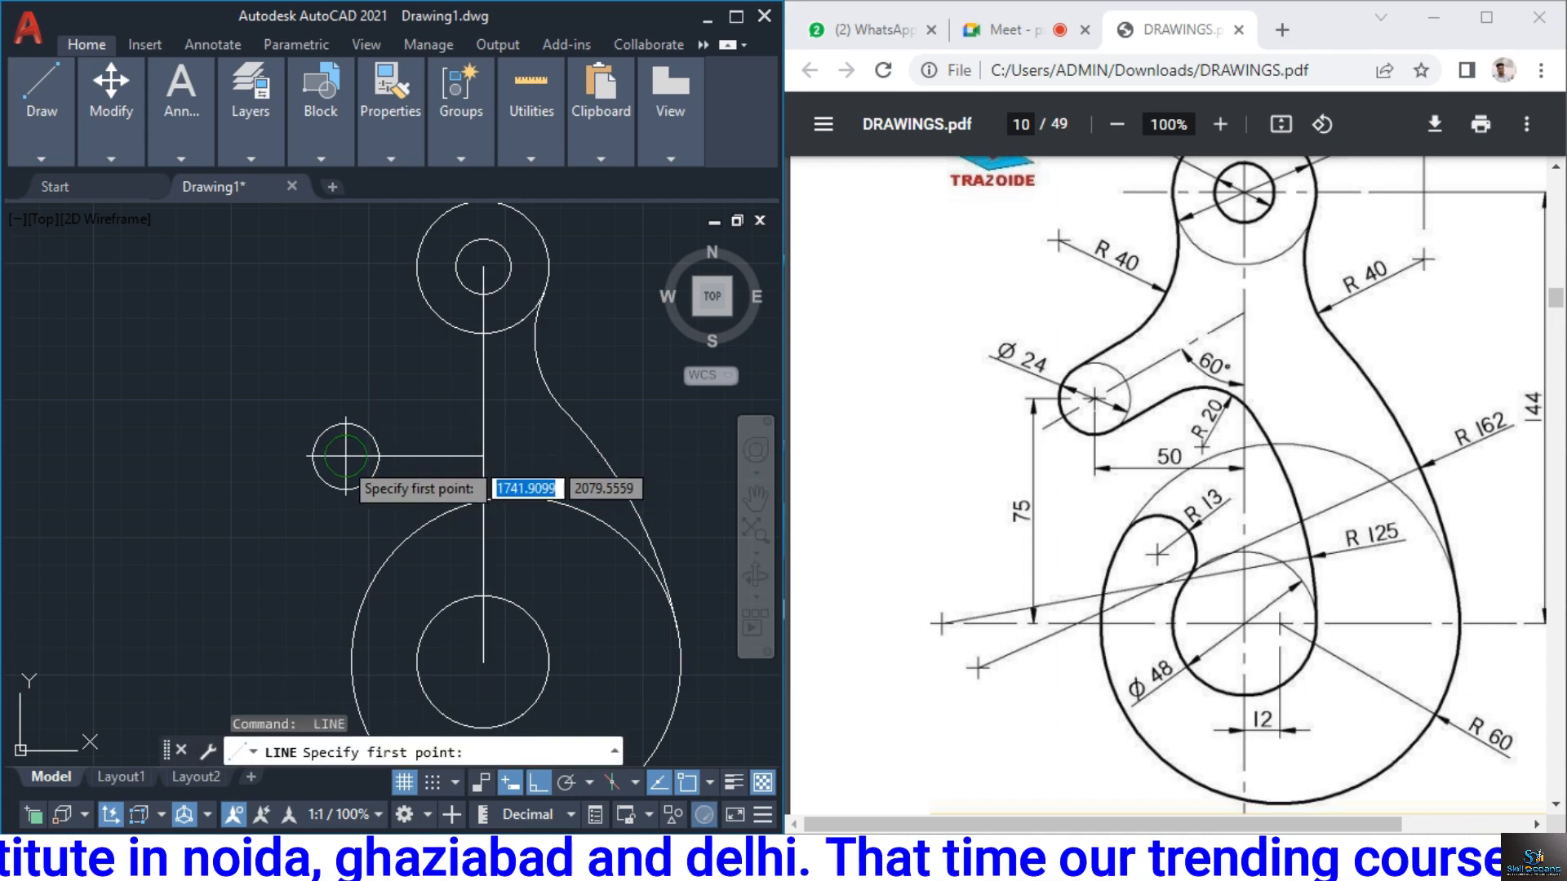
pyautogui.click(346, 455)
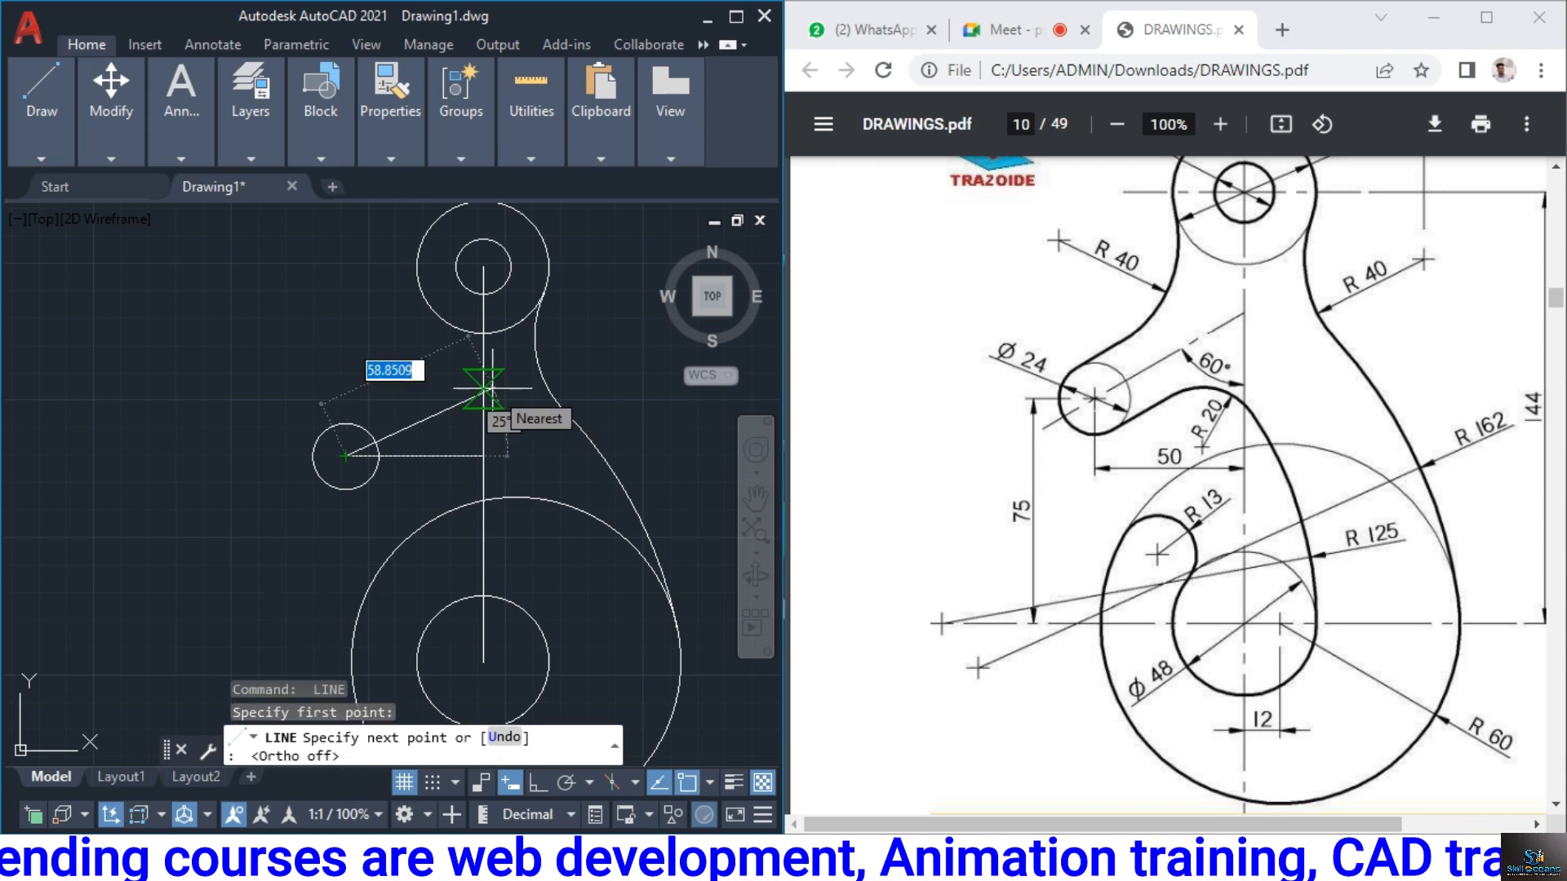
pyautogui.click(482, 387)
pyautogui.press('Escape')
pyautogui.press('Escape')
pyautogui.press('Escape')
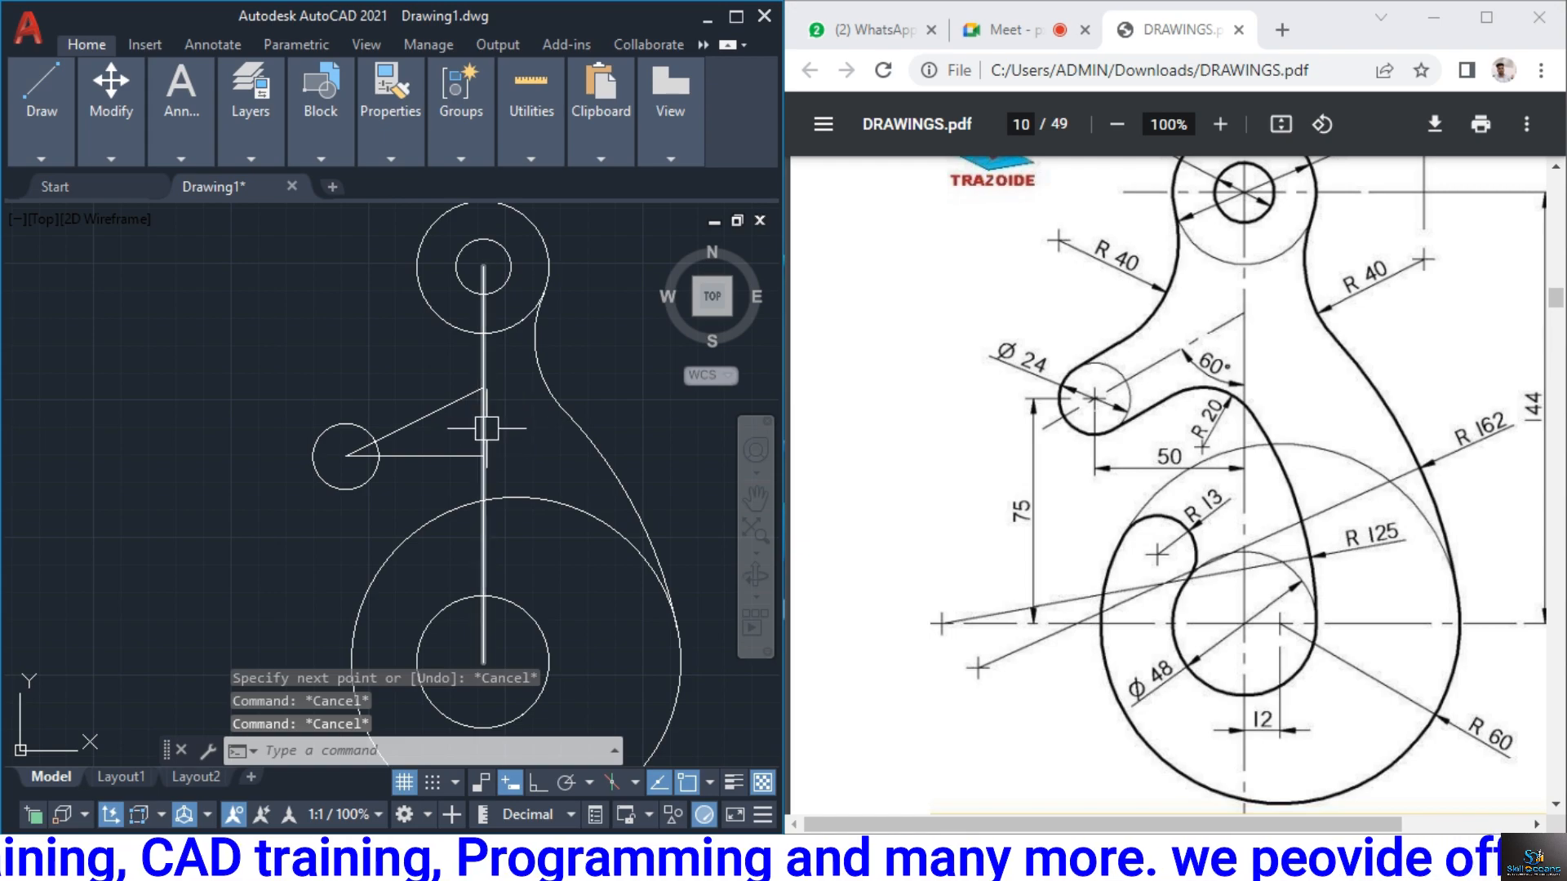
# Examine the angles between the slanted, horizontal and vertical construction lines against the reference's 60° arm angle
pyautogui.scroll(1, 445, 453)
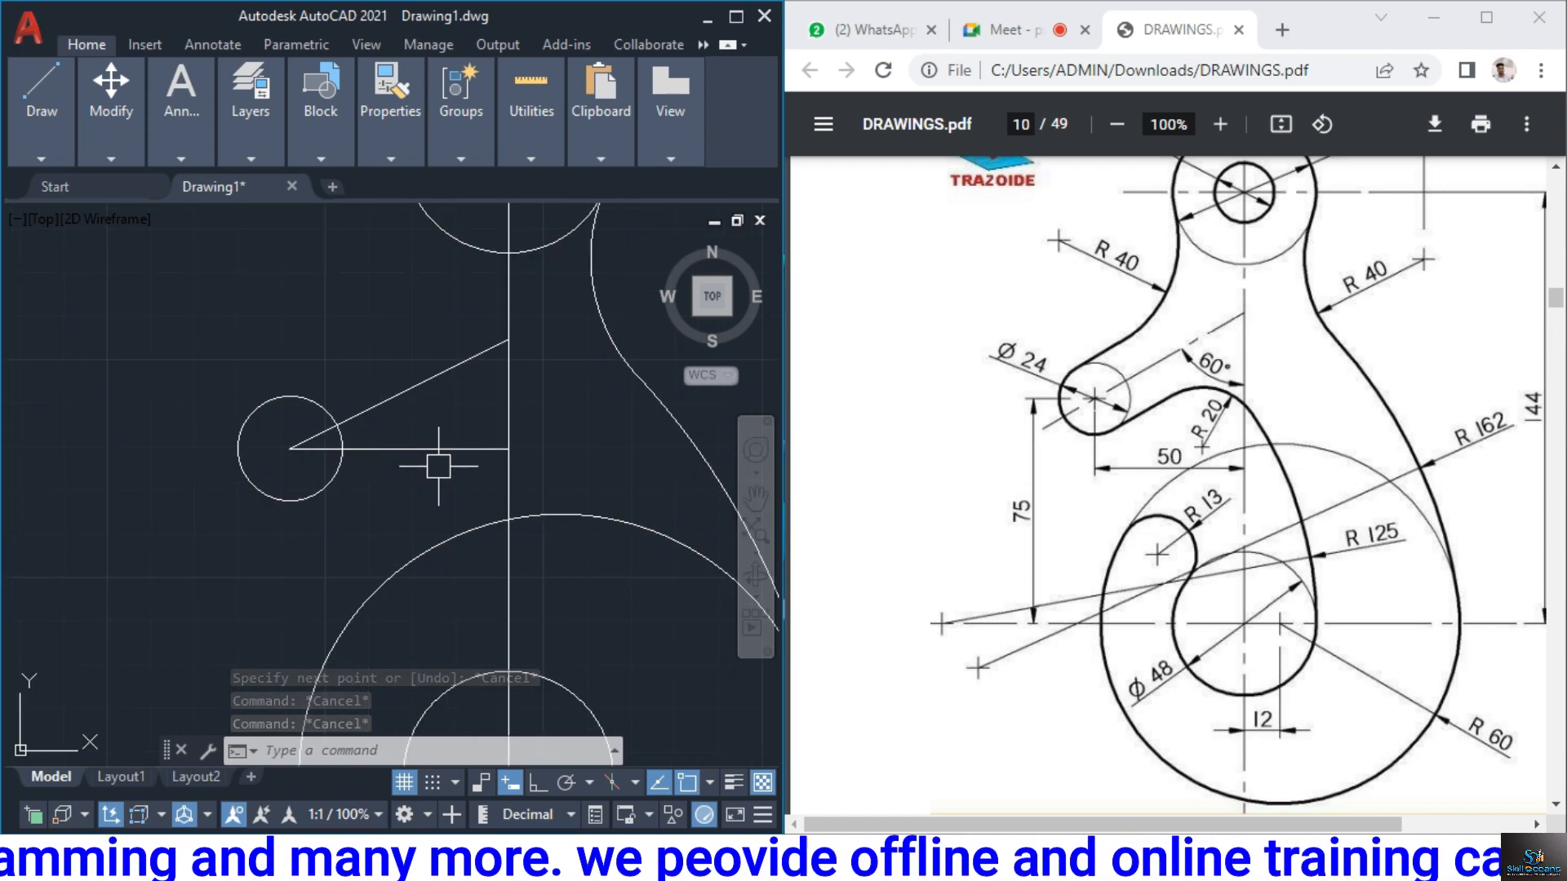
pyautogui.scroll(1, 473, 436)
pyautogui.click(490, 390)
pyautogui.click(537, 433)
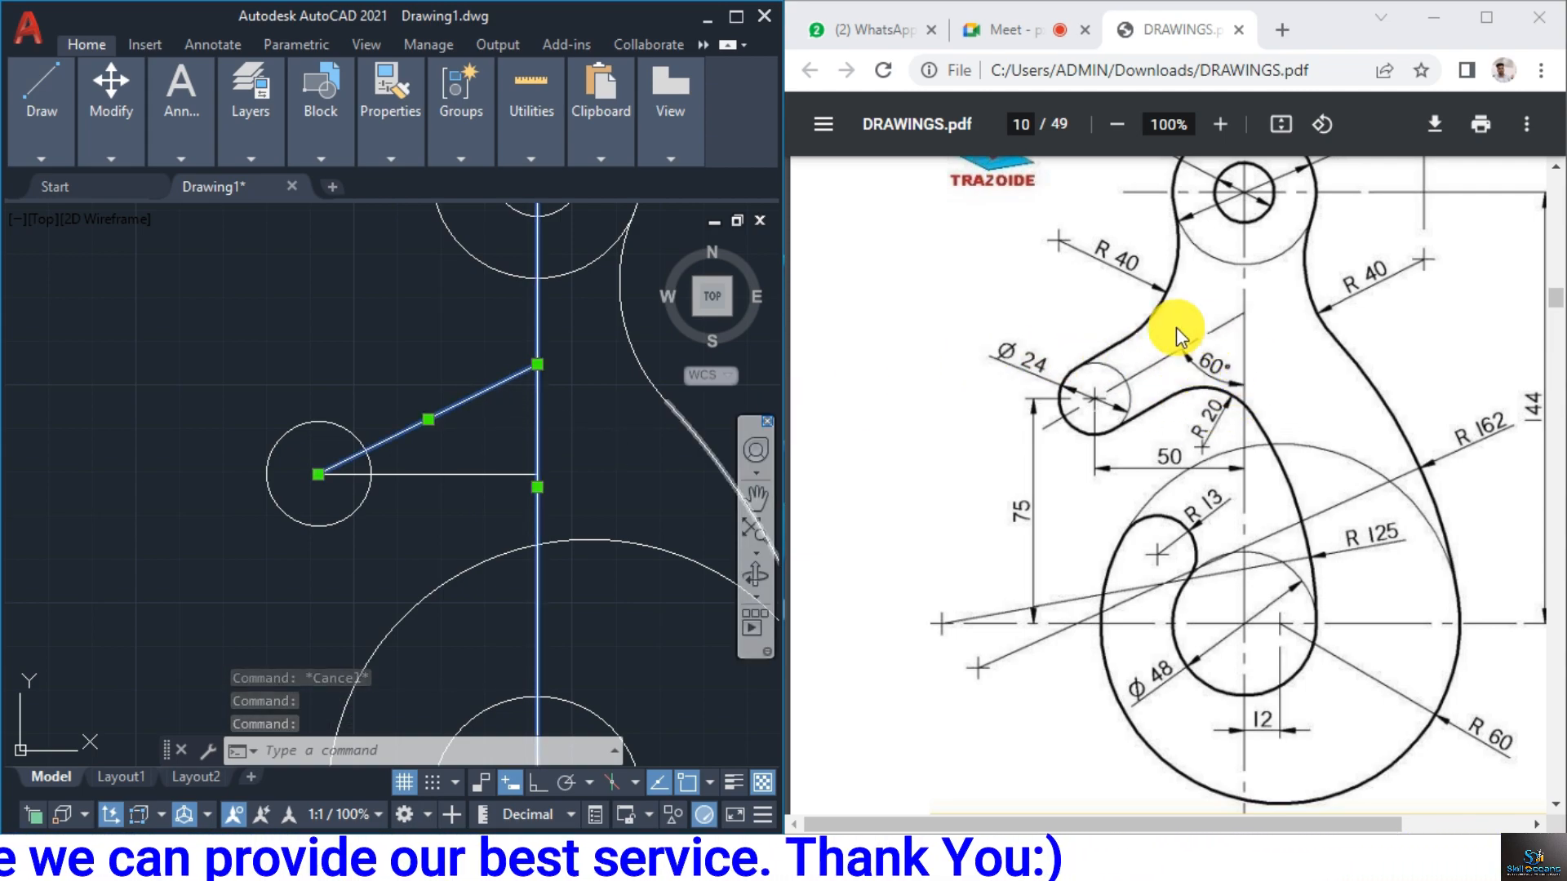
pyautogui.press('Escape')
pyautogui.press('Escape')
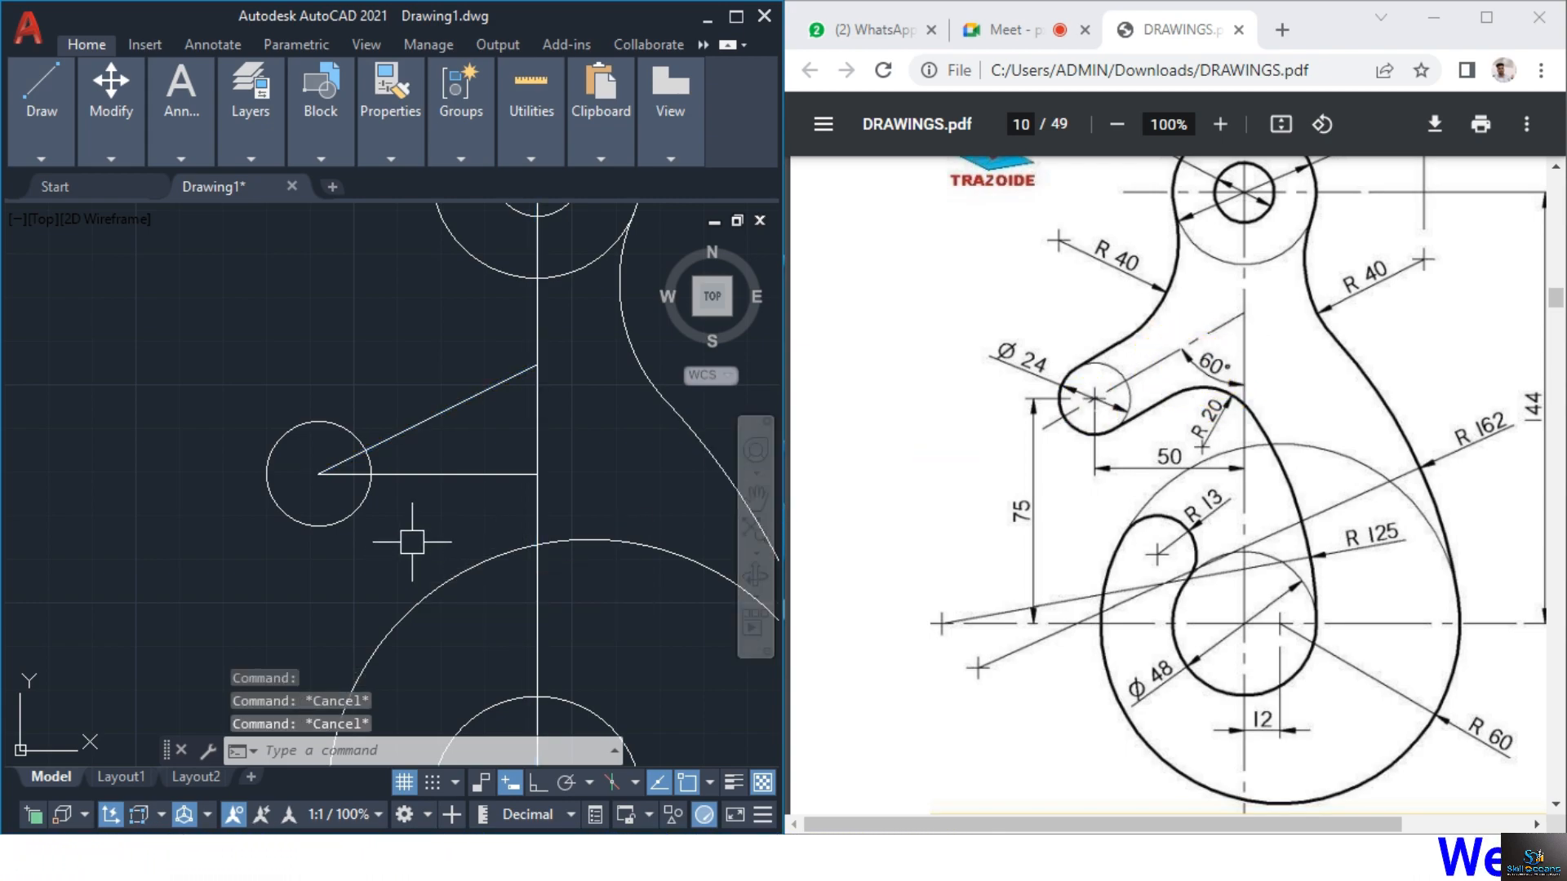
pyautogui.click(541, 427)
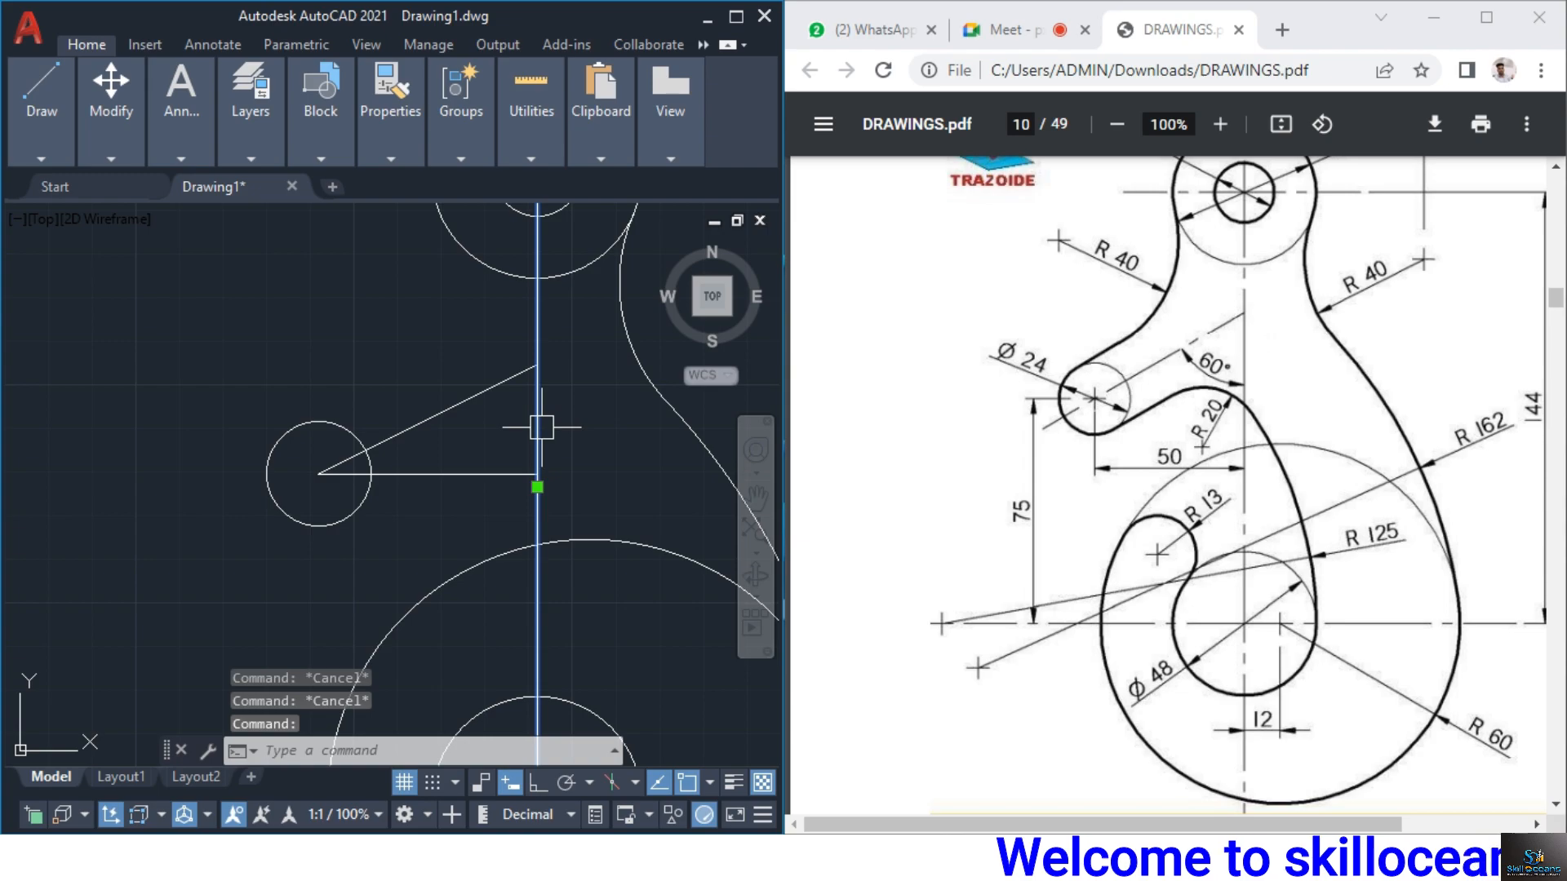
pyautogui.click(522, 473)
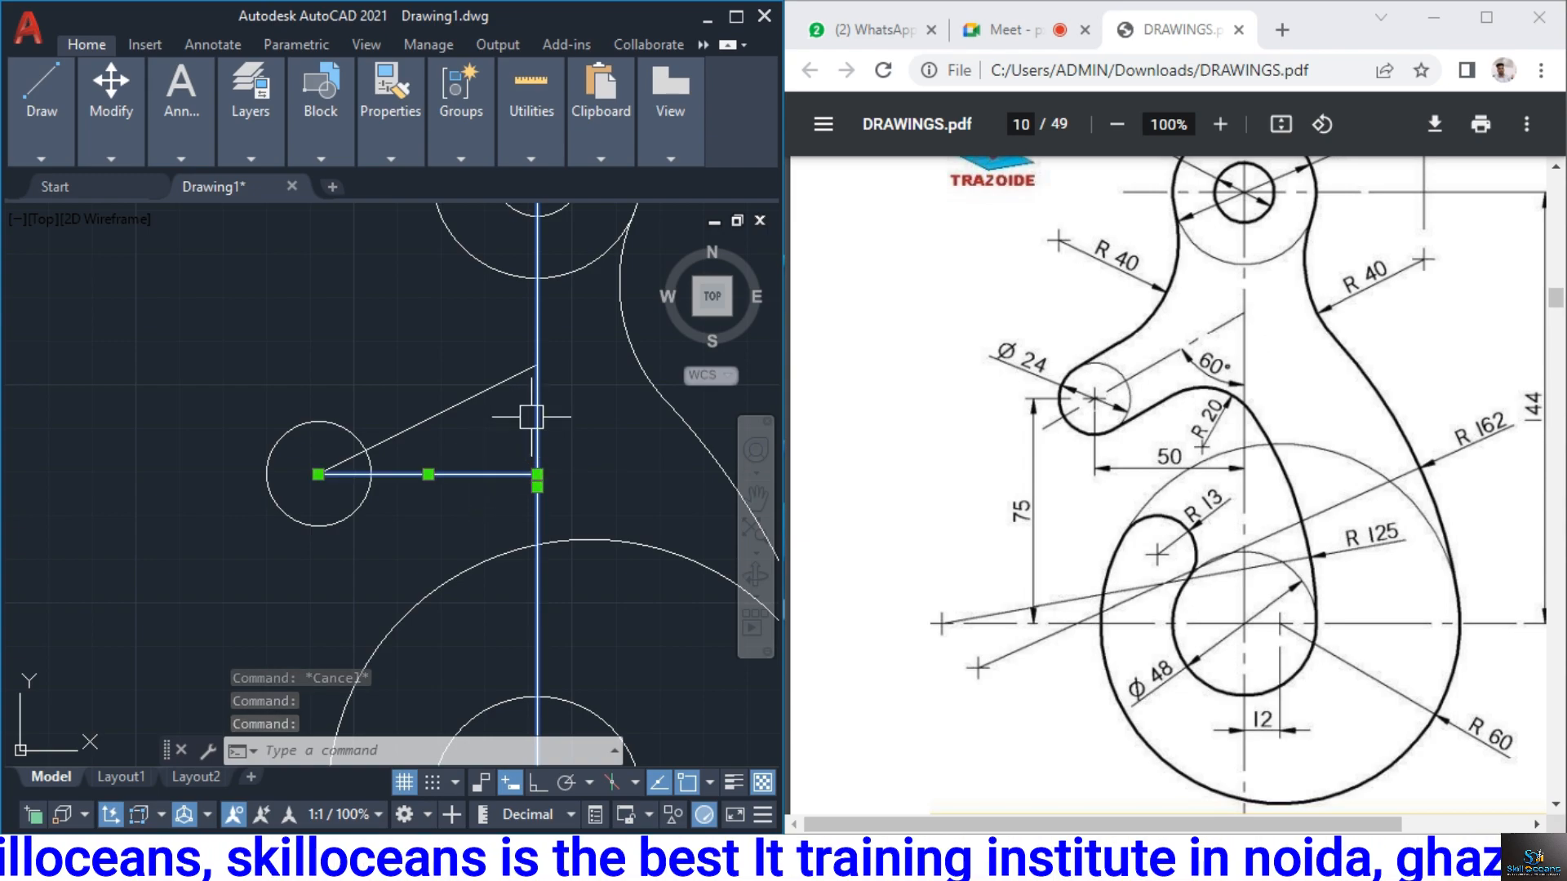
pyautogui.click(469, 480)
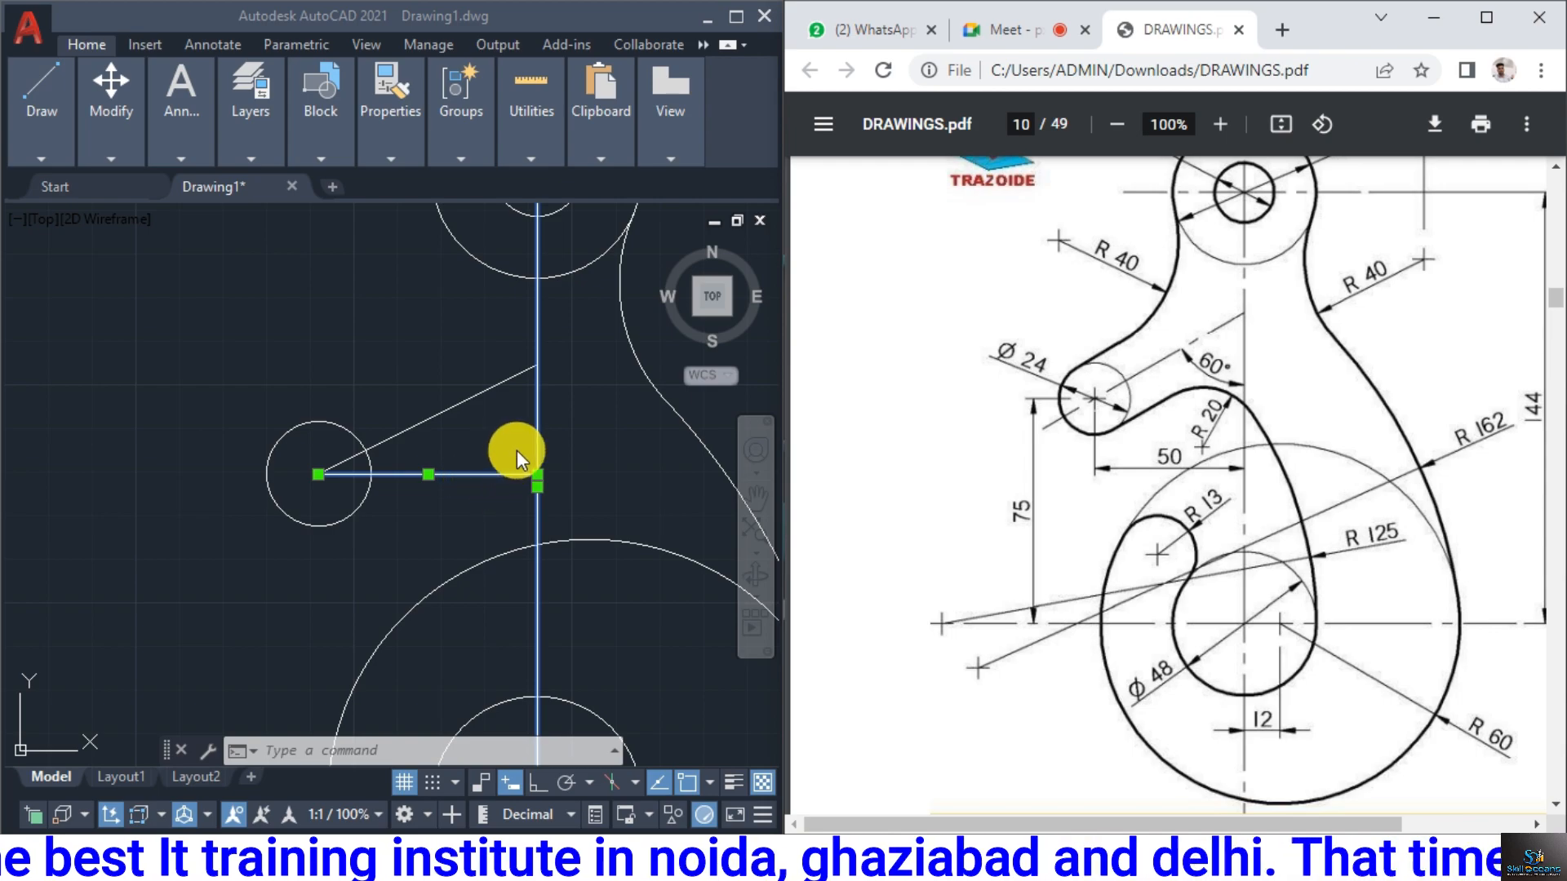
pyautogui.moveTo(494, 471); pyautogui.dragTo(500, 531, button='middle')
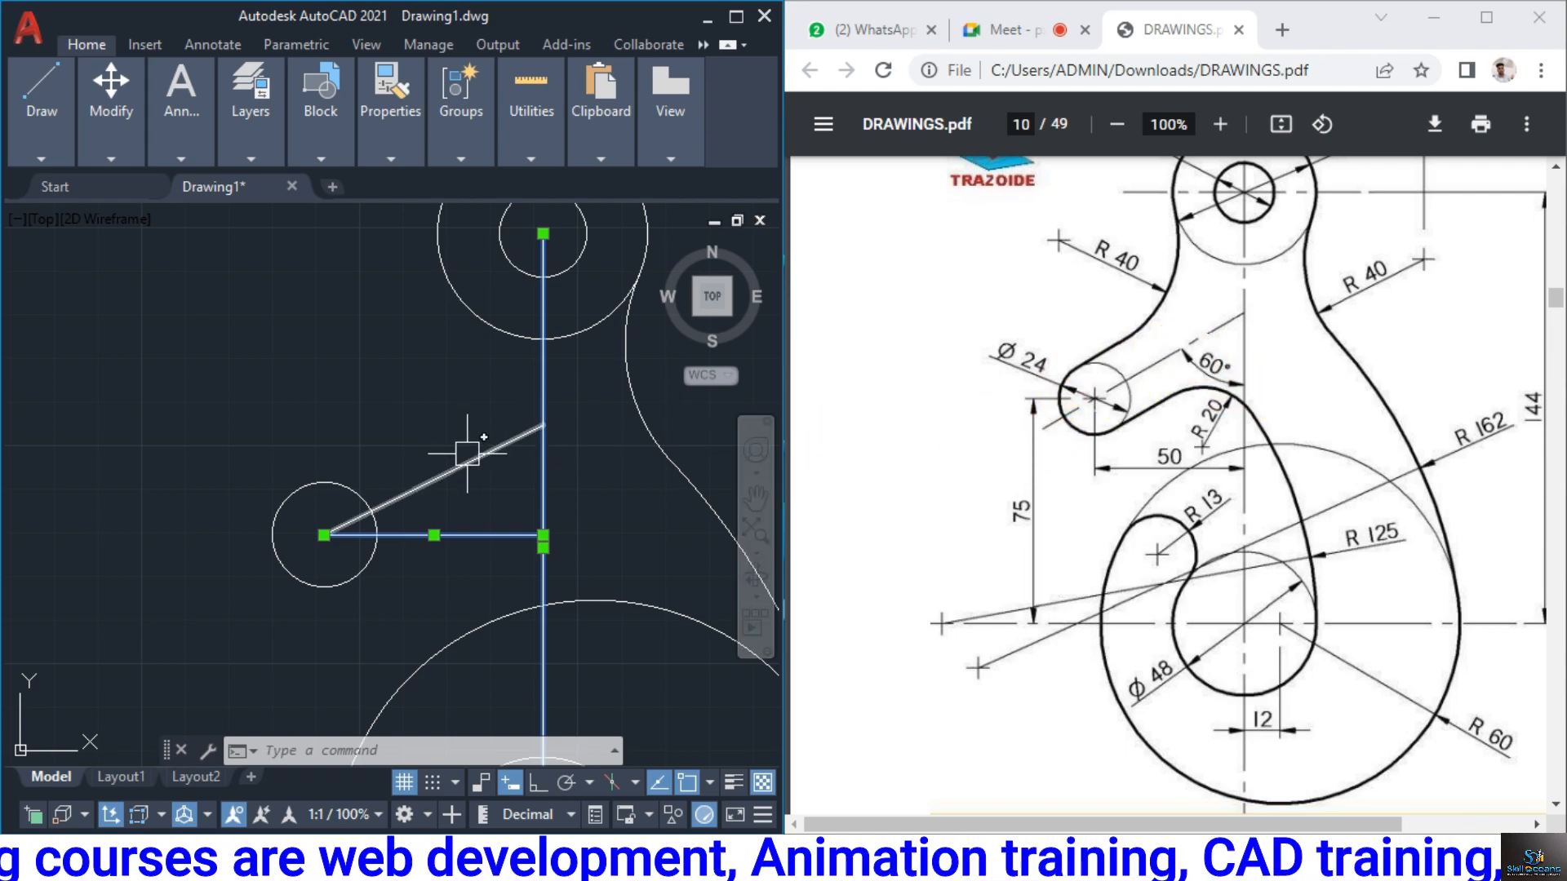
pyautogui.press('Escape')
pyautogui.click(511, 448)
pyautogui.press('Escape')
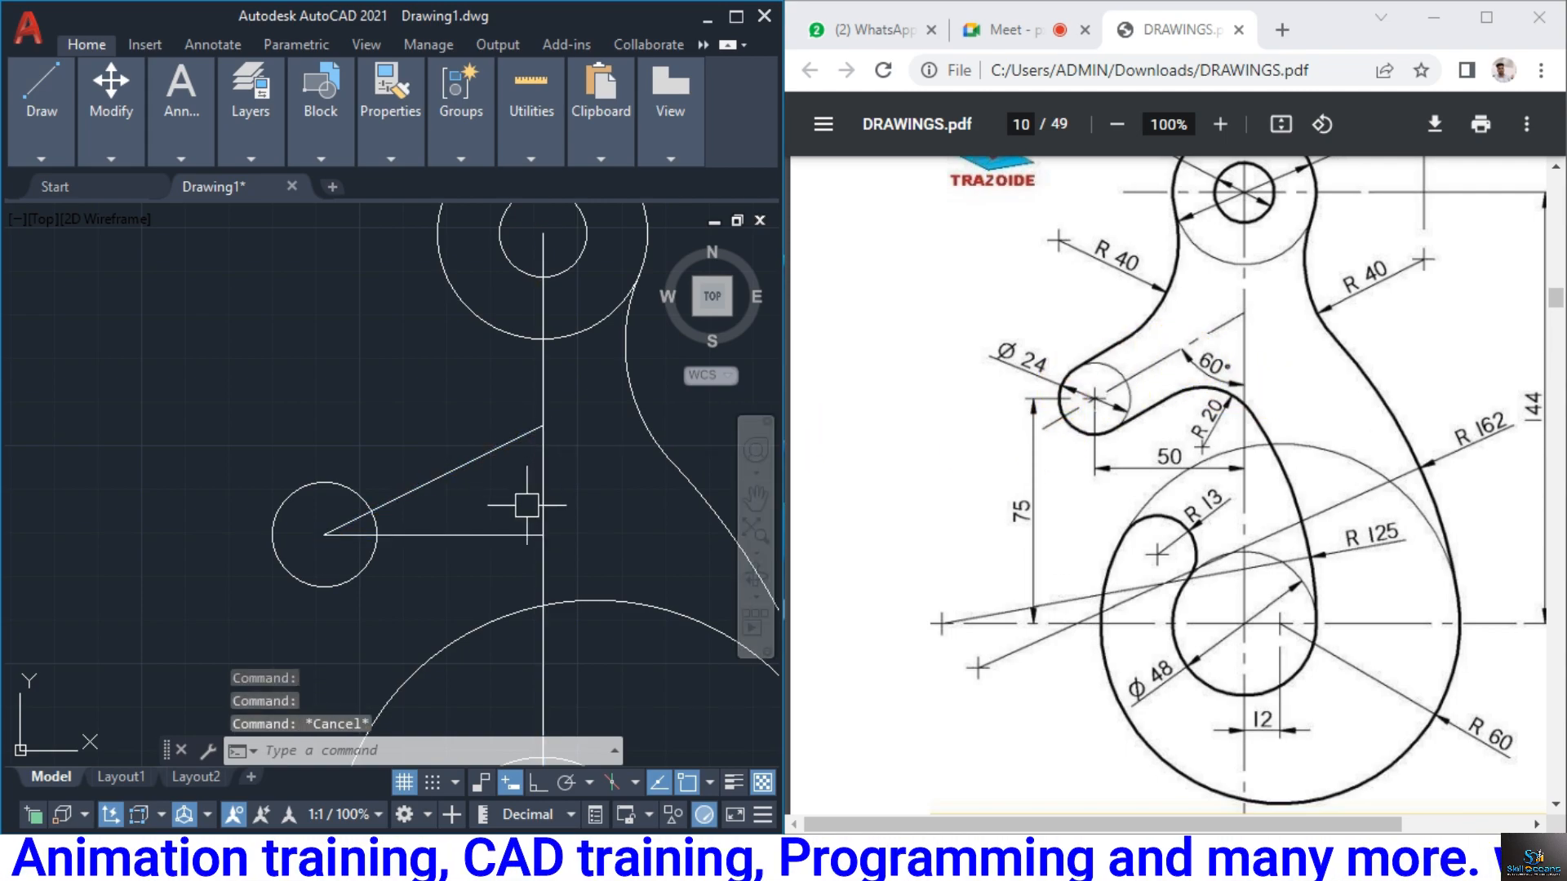
pyautogui.click(419, 488)
pyautogui.click(406, 535)
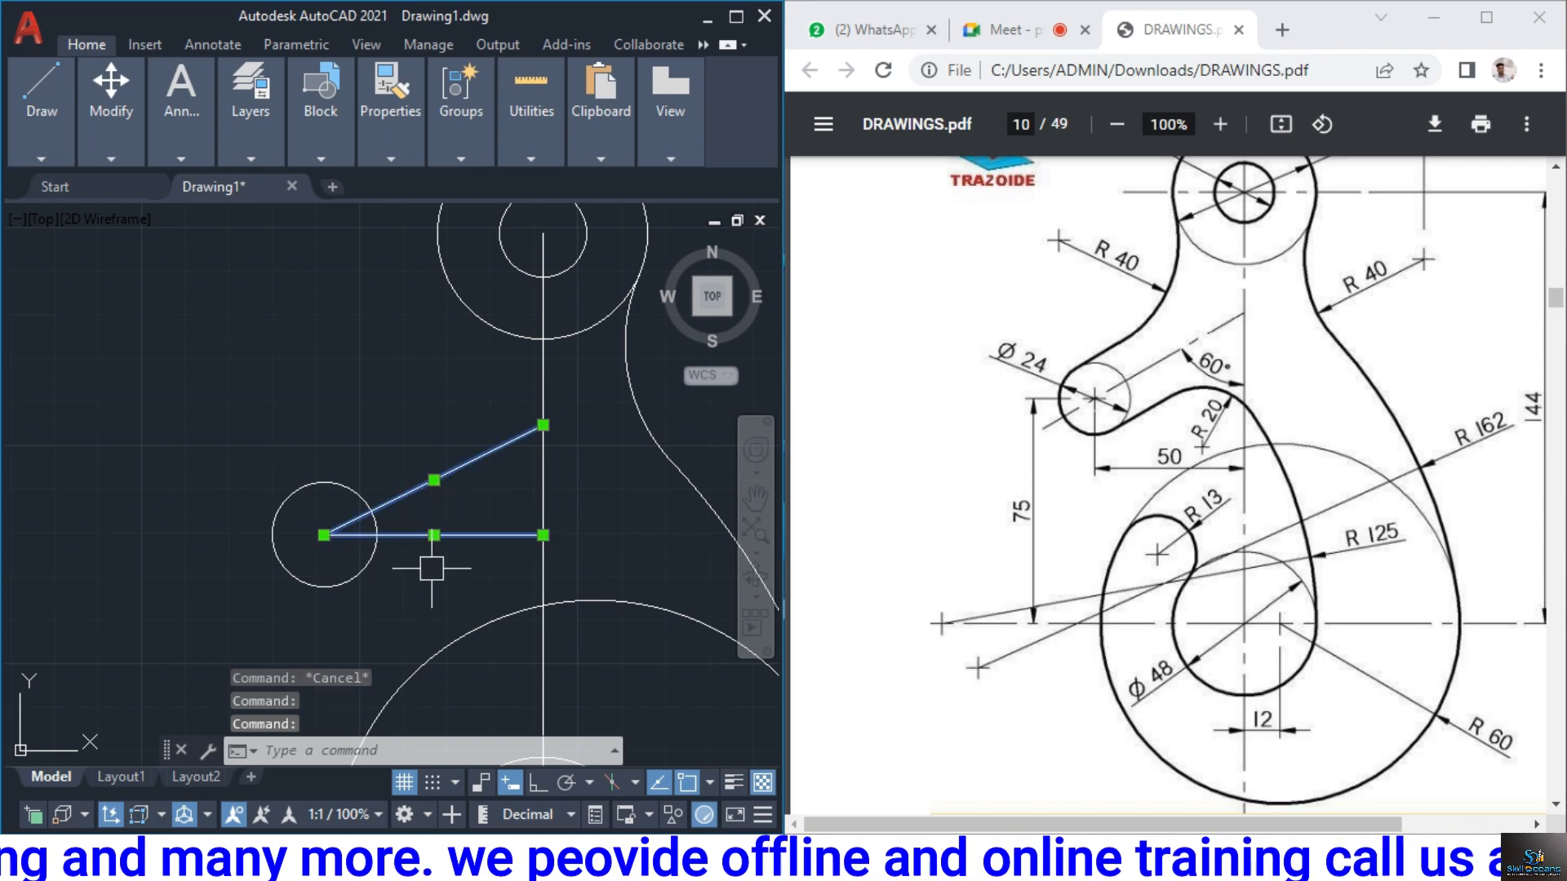
pyautogui.moveTo(426, 563); pyautogui.dragTo(415, 543, button='middle')
pyautogui.press('Escape')
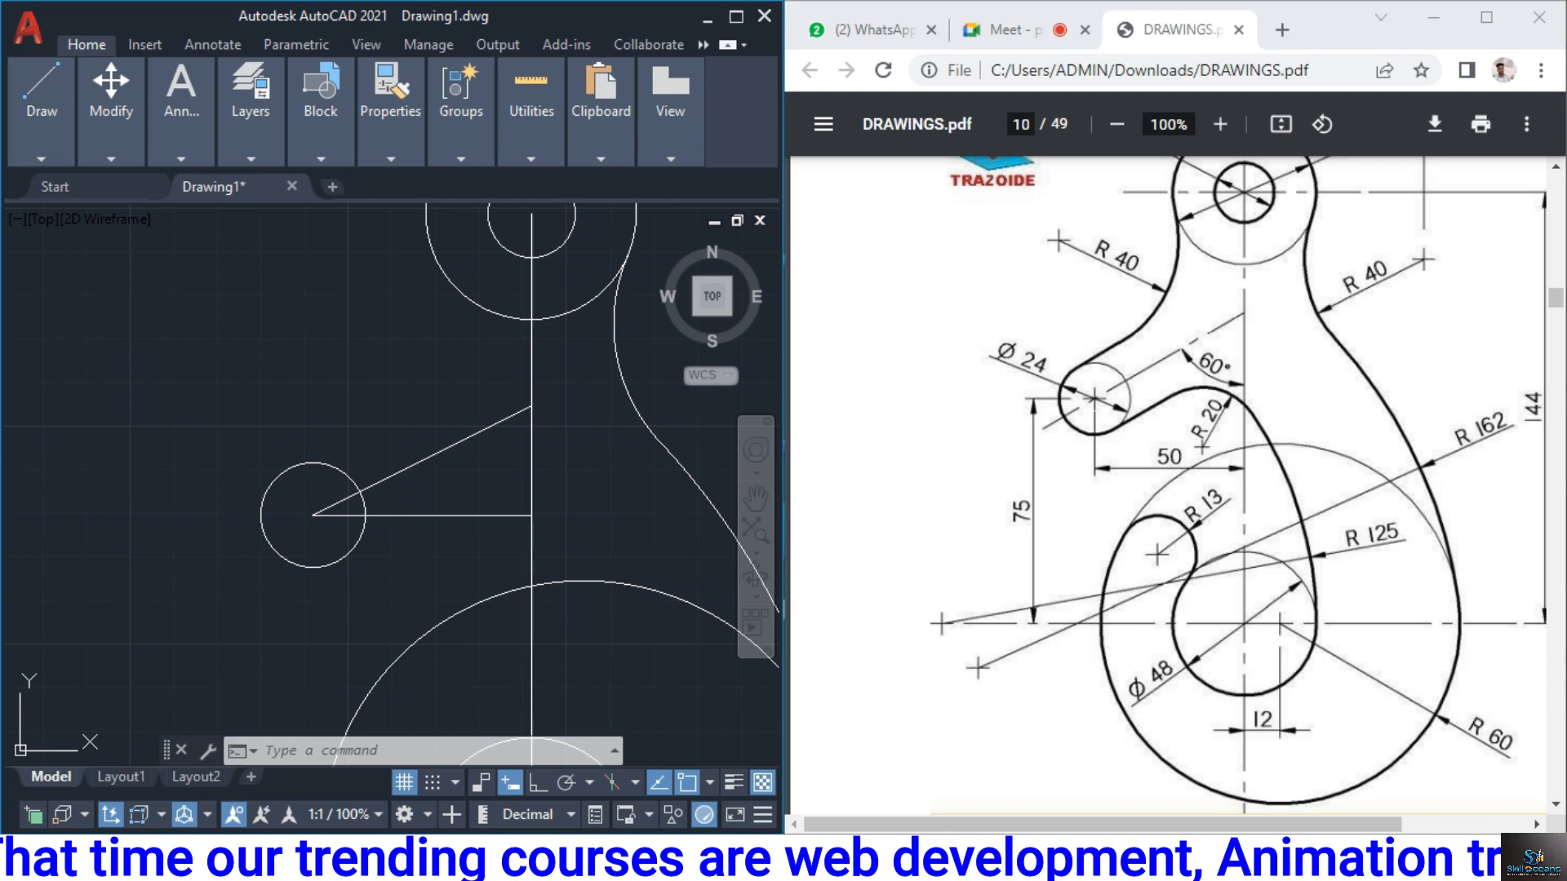
pyautogui.click(382, 484)
pyautogui.click(384, 519)
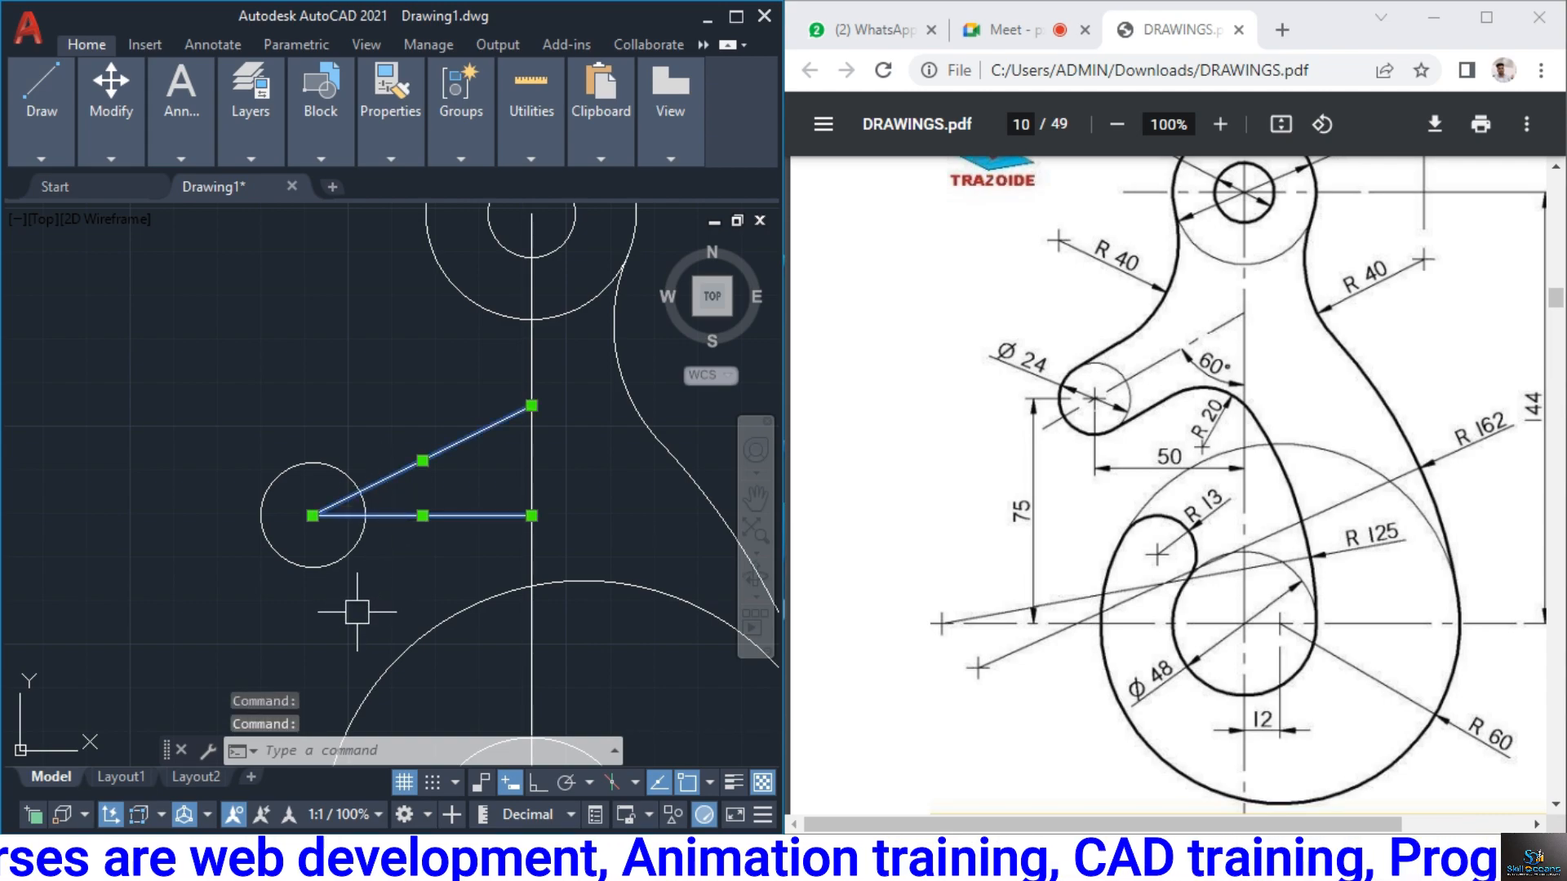
# Calculate the arm's angle from horizontal in the quick calculator as 60+90-180
pyautogui.press('Escape')
pyautogui.press('Escape')
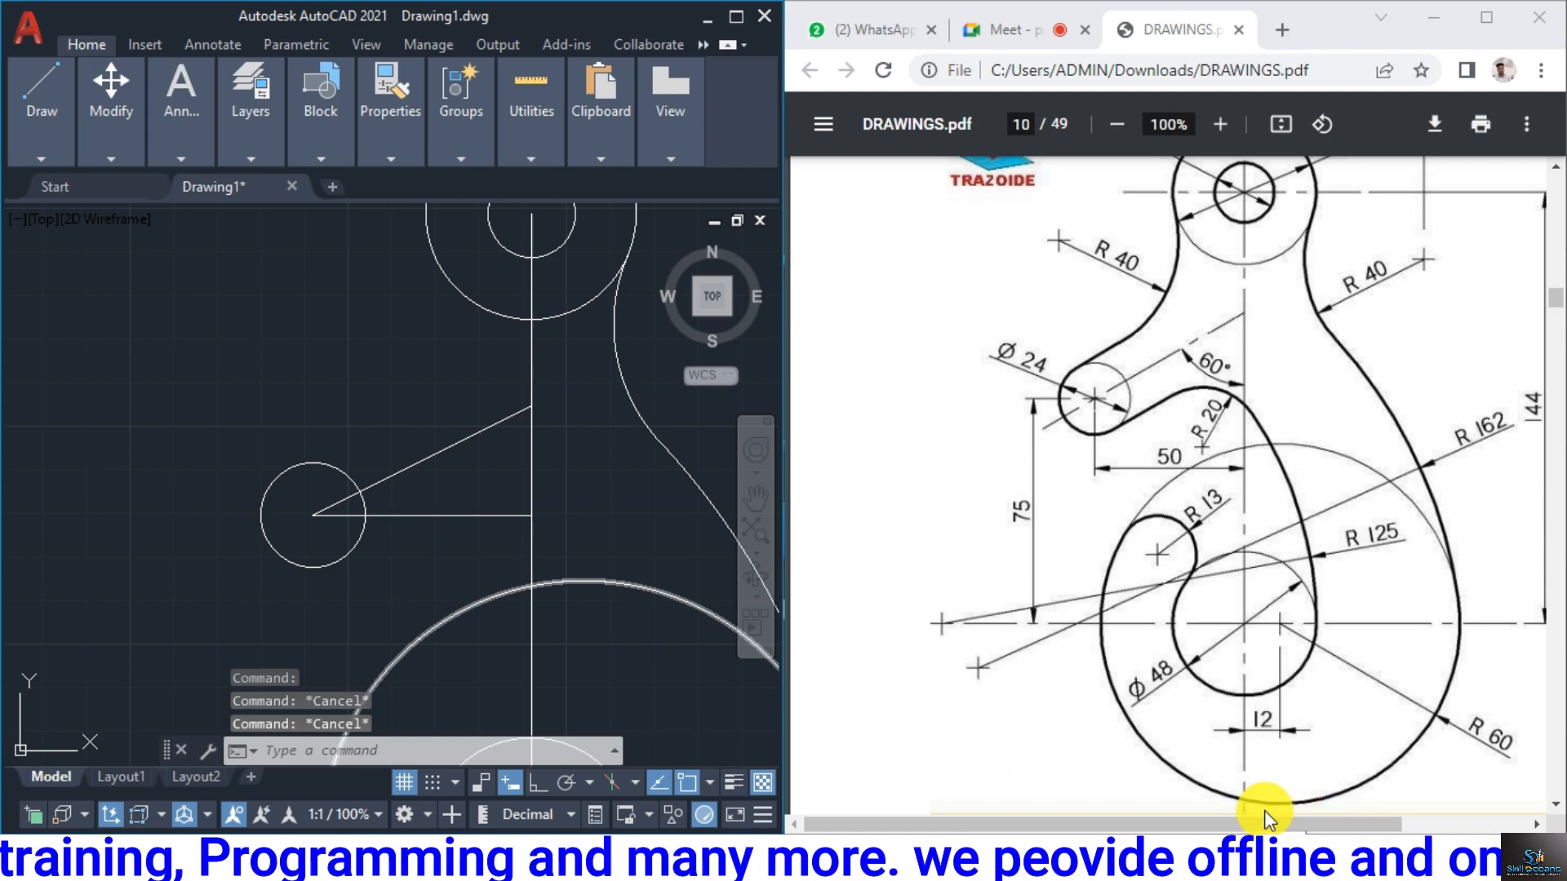
pyautogui.hotkey('ctrl', '8')
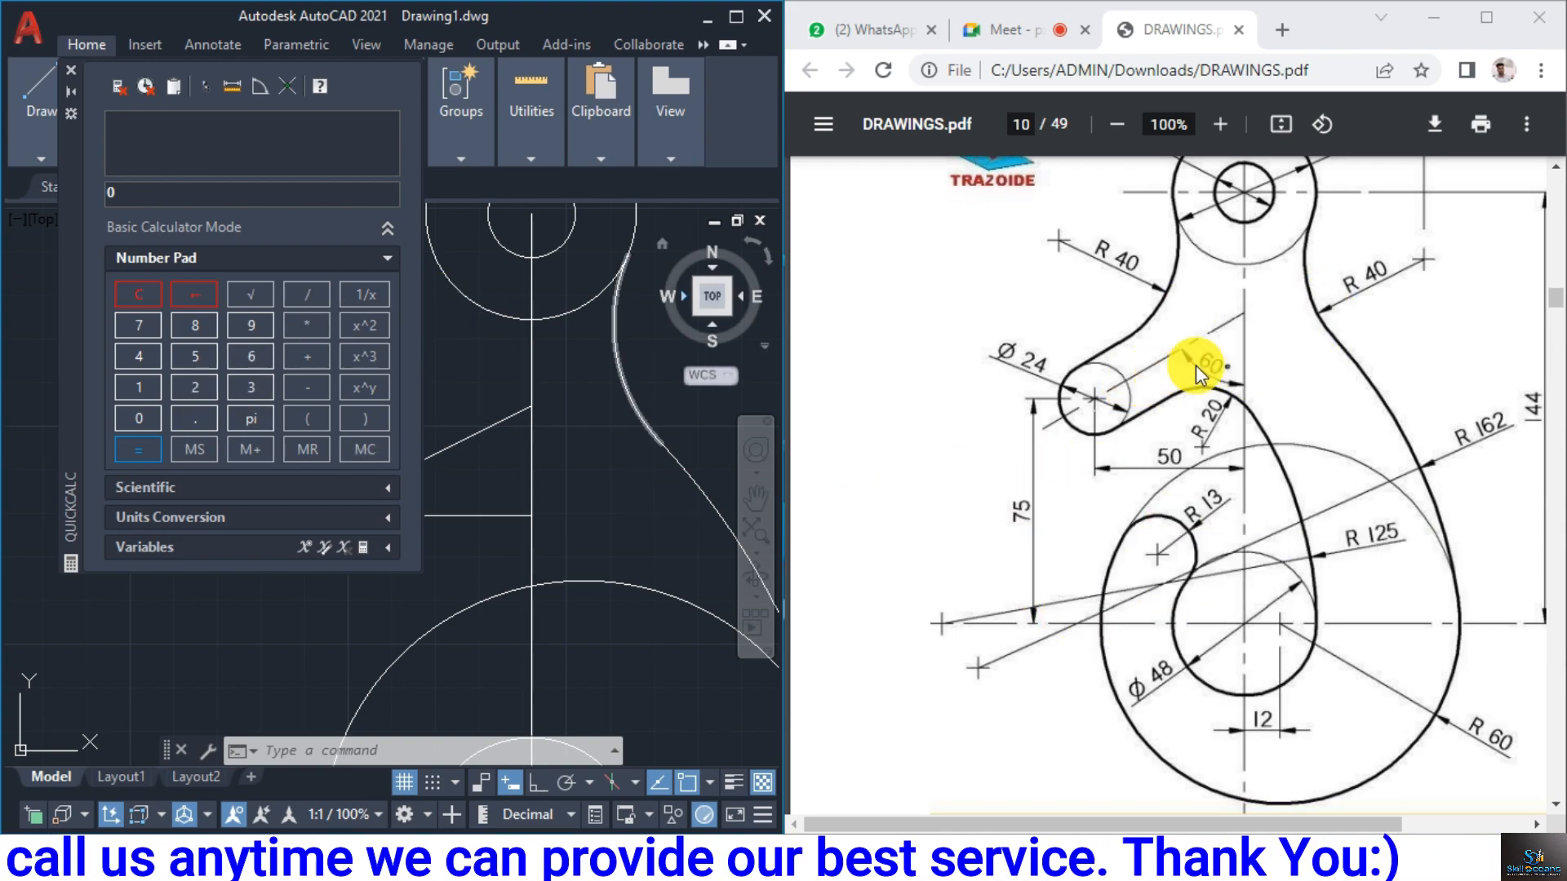
pyautogui.click(148, 411)
pyautogui.click(308, 359)
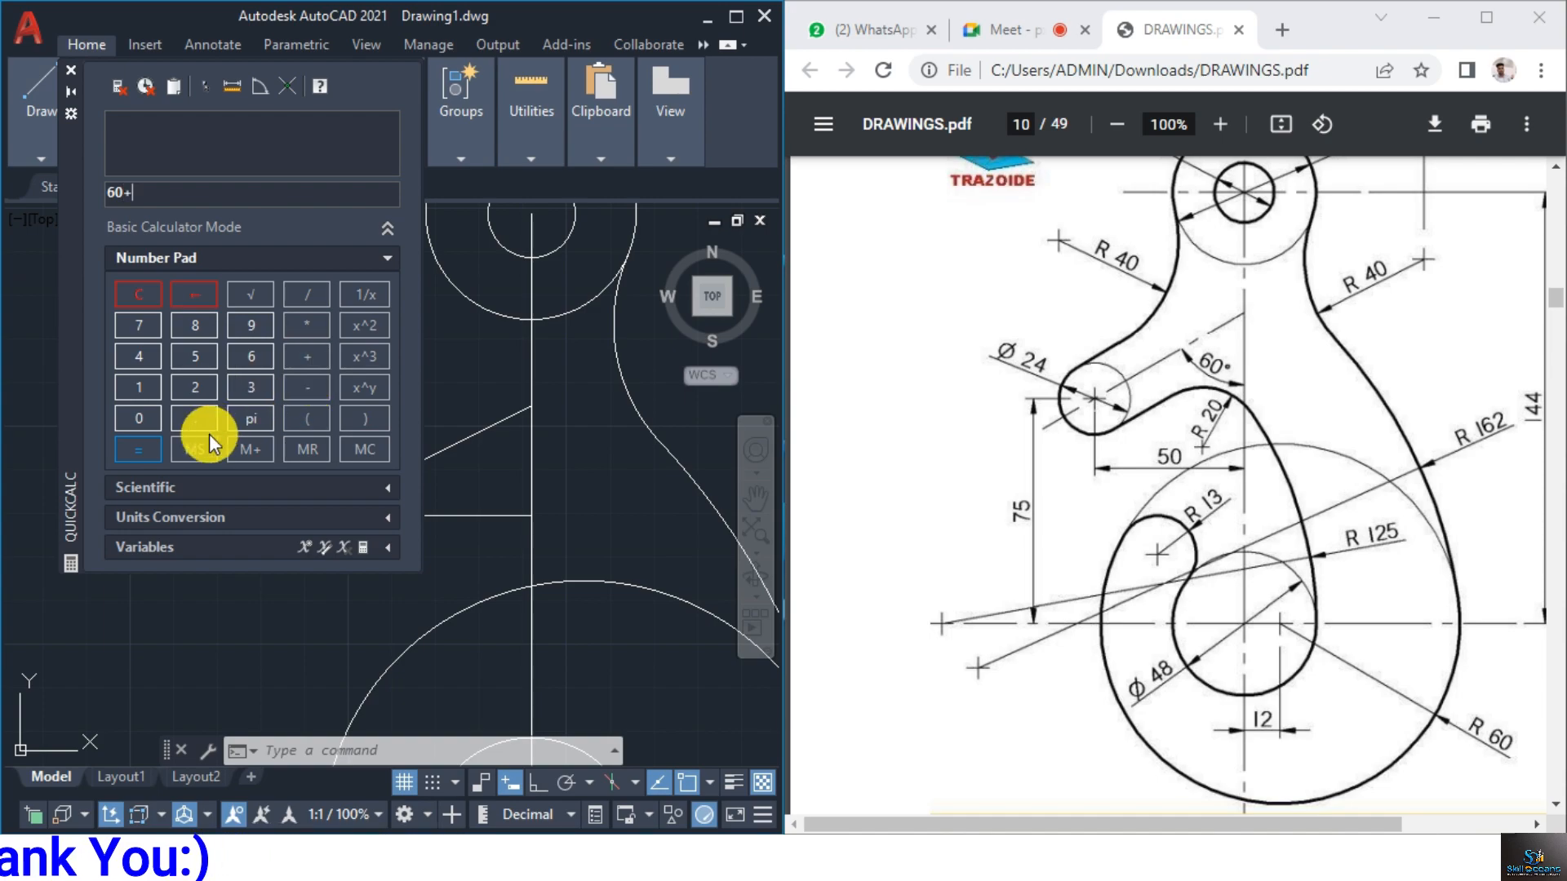
pyautogui.click(253, 326)
pyautogui.click(138, 418)
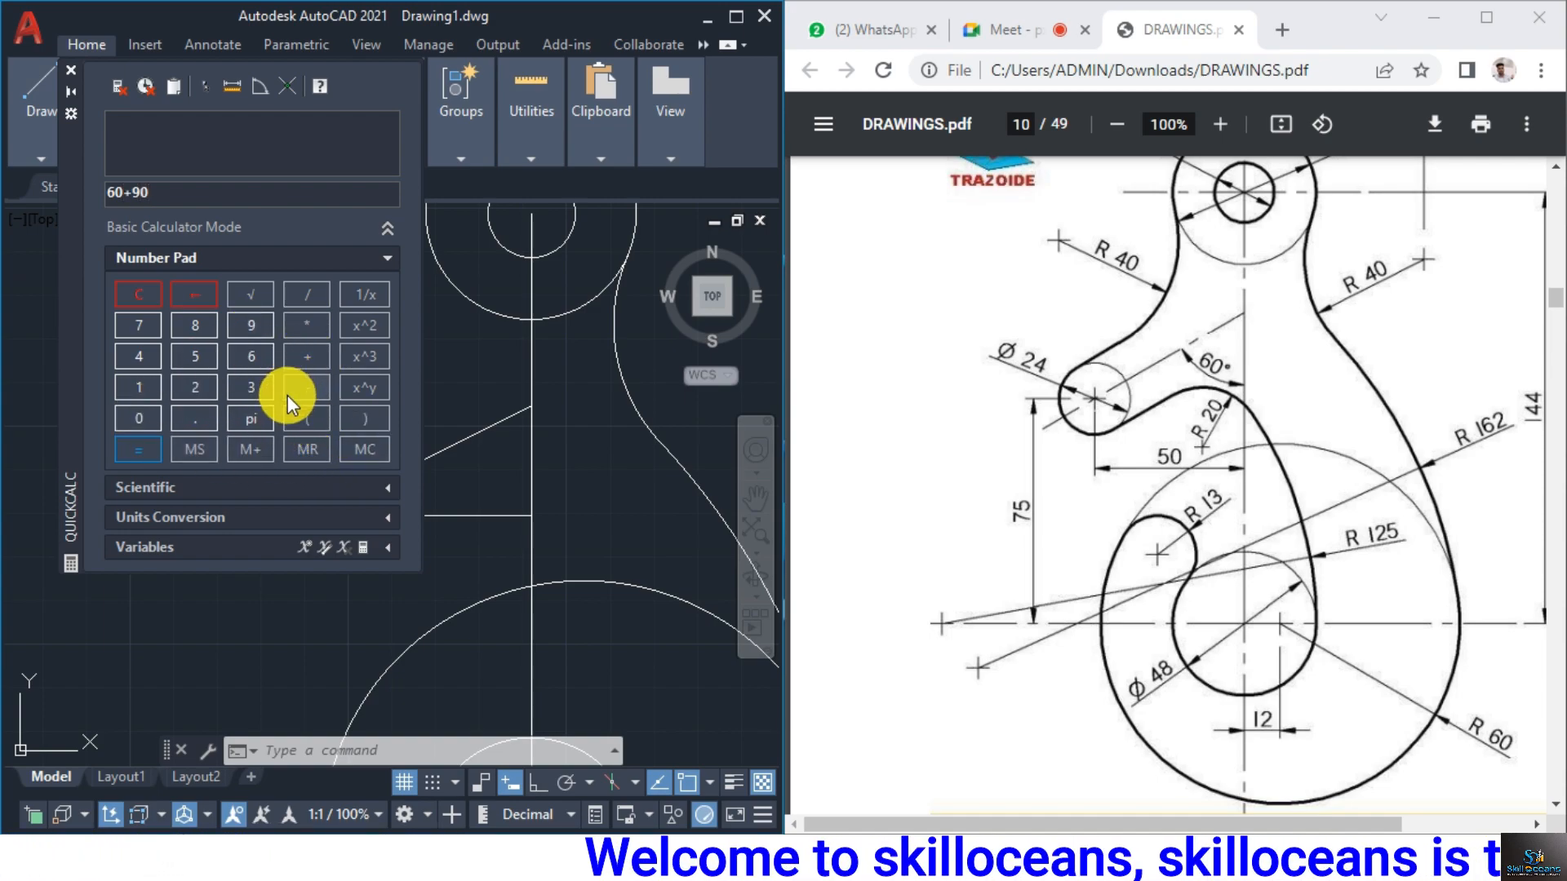
pyautogui.click(307, 385)
pyautogui.click(135, 387)
pyautogui.click(193, 330)
pyautogui.click(138, 416)
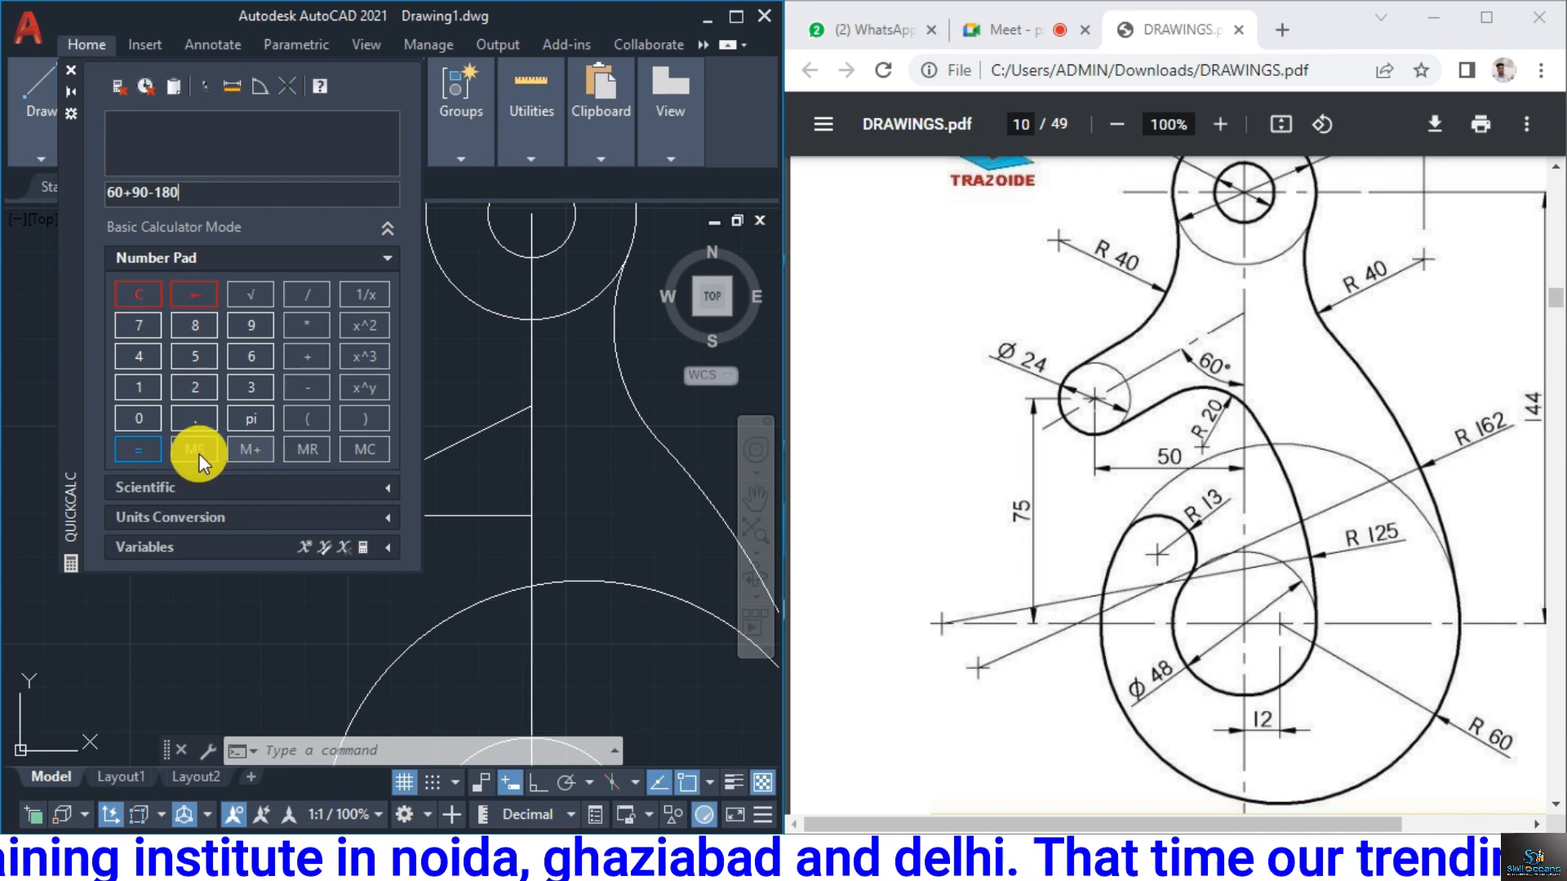
pyautogui.click(135, 449)
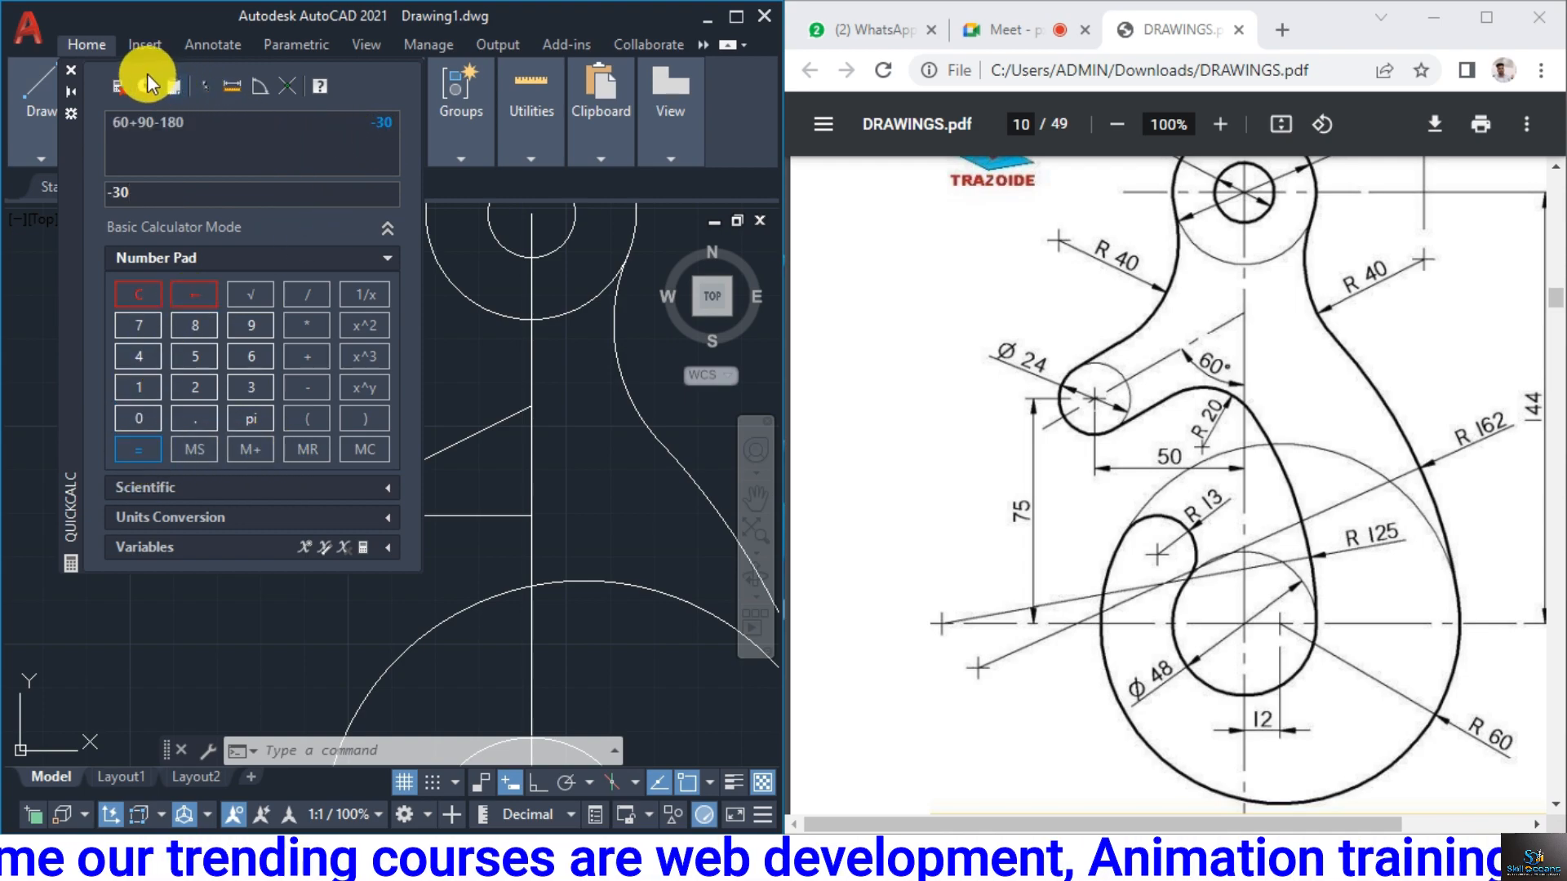
pyautogui.click(70, 70)
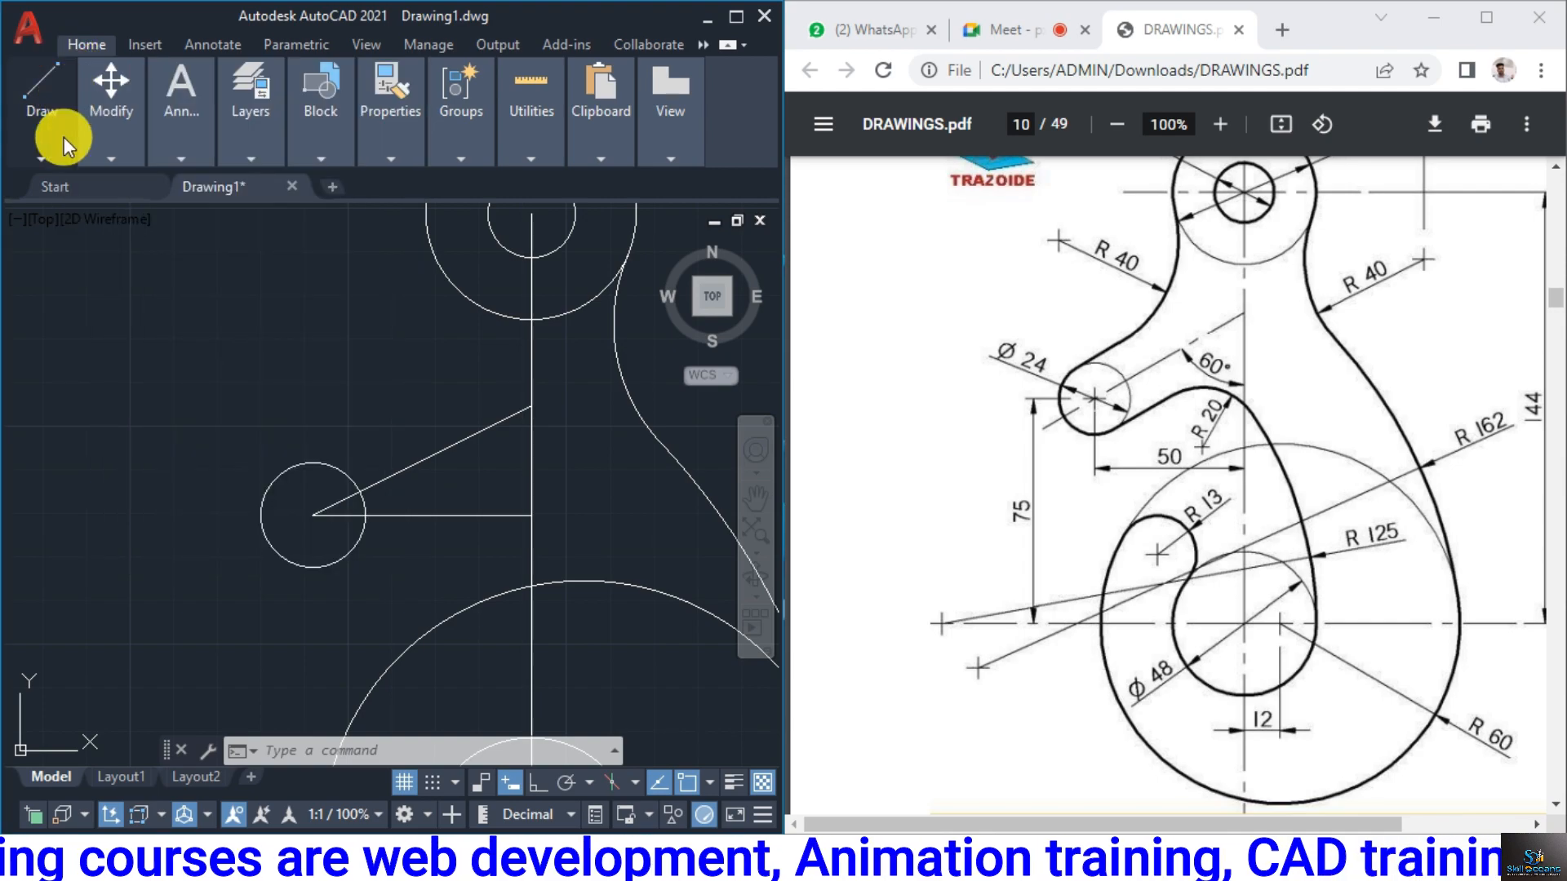
# Replace the slanted line with one drawn from the diameter 24 circle's center at 30°, about 69 long, crossing the vertical construction line
pyautogui.click(415, 468)
pyautogui.press('Delete')
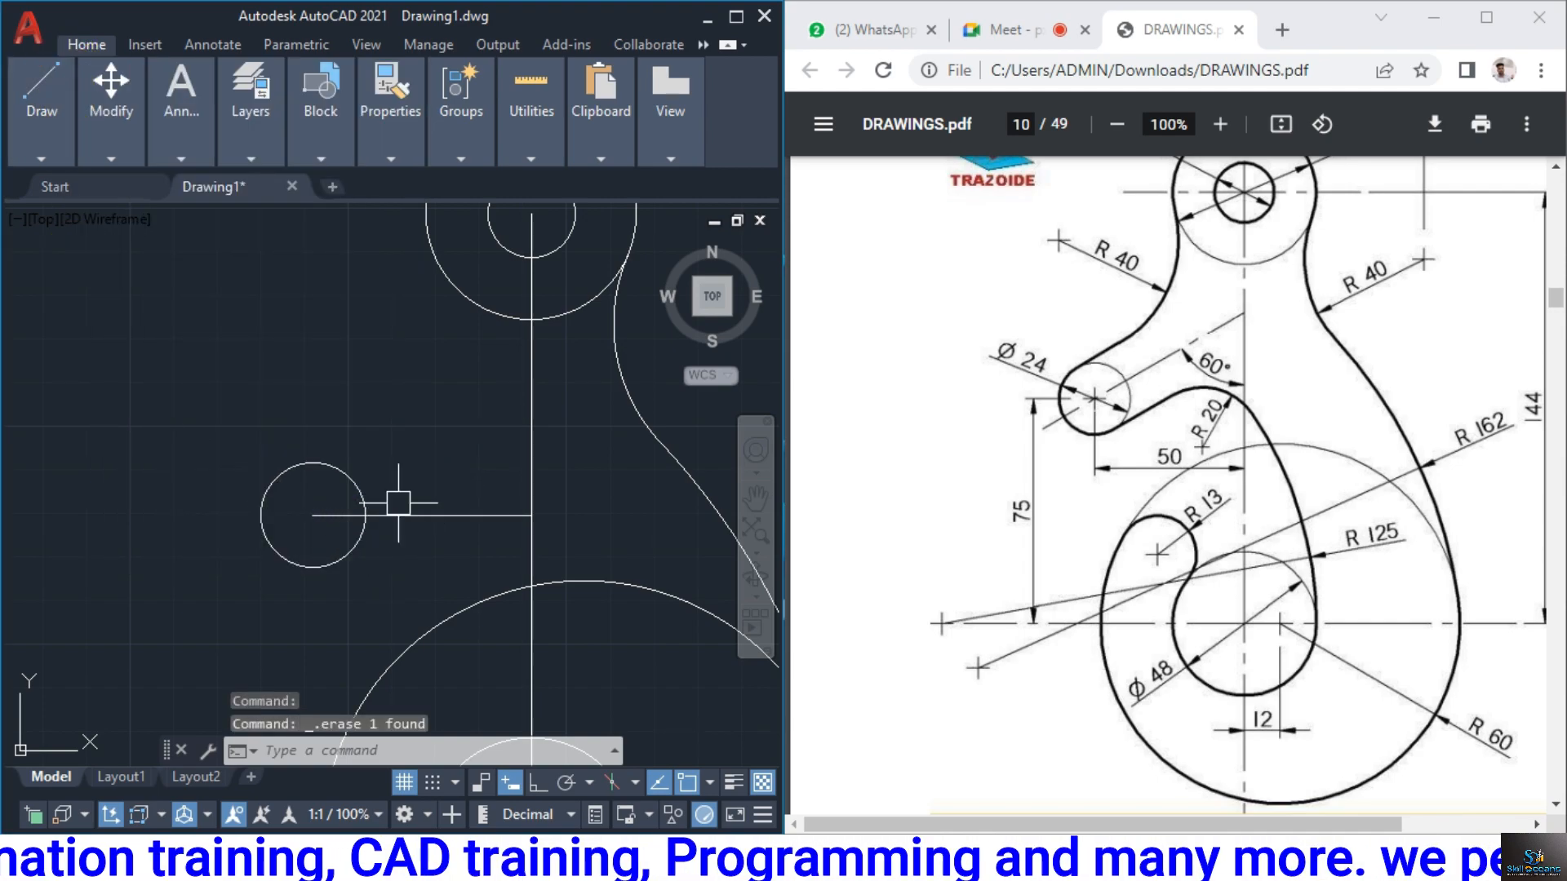
pyautogui.write('l')
pyautogui.press('Return')
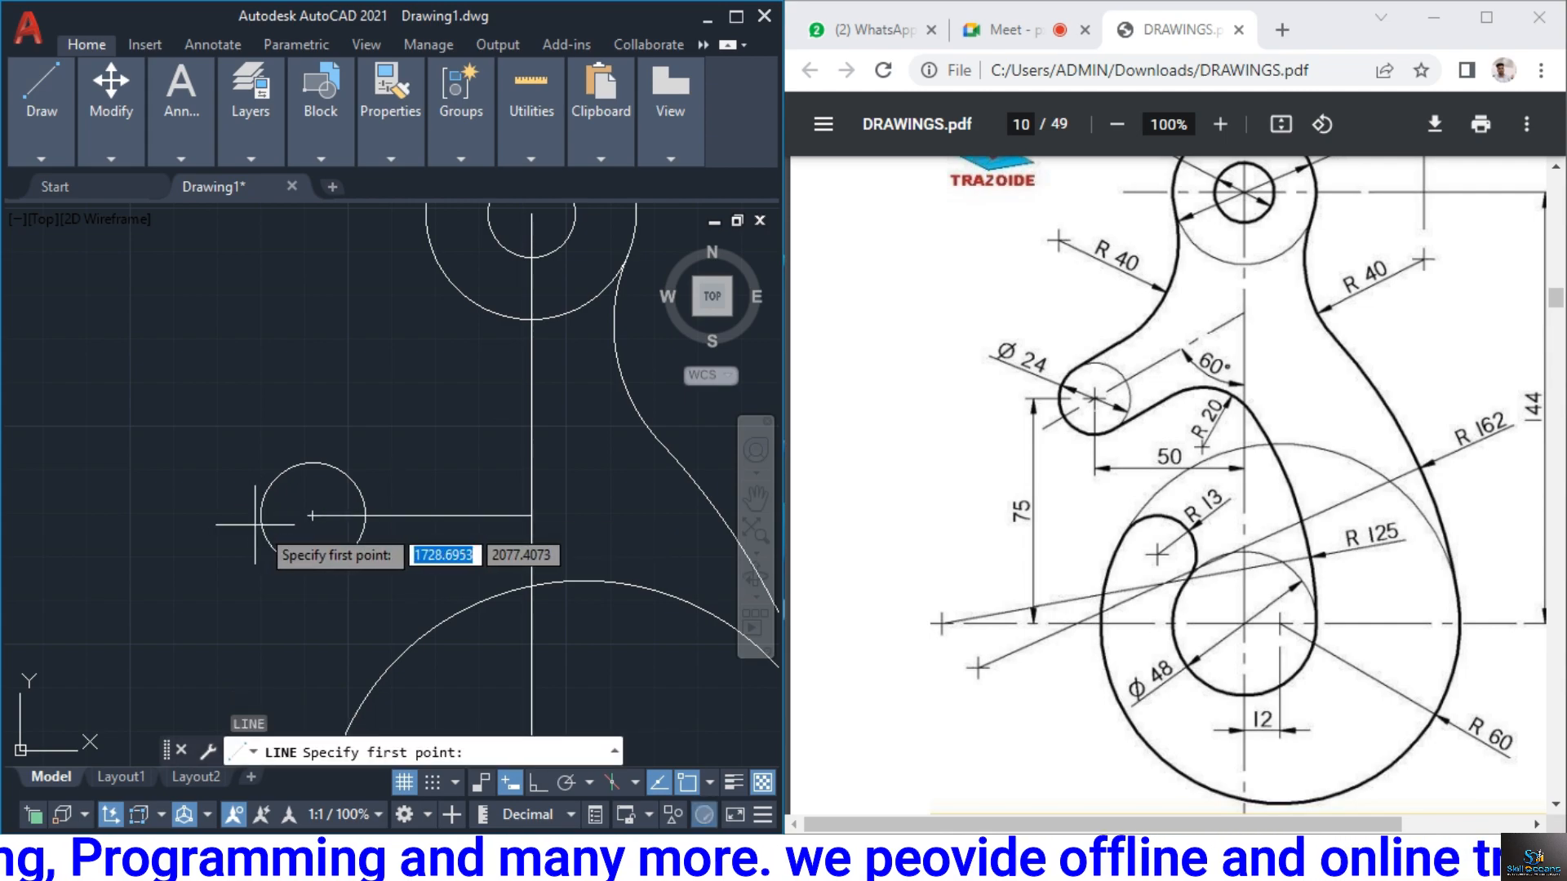
pyautogui.click(313, 516)
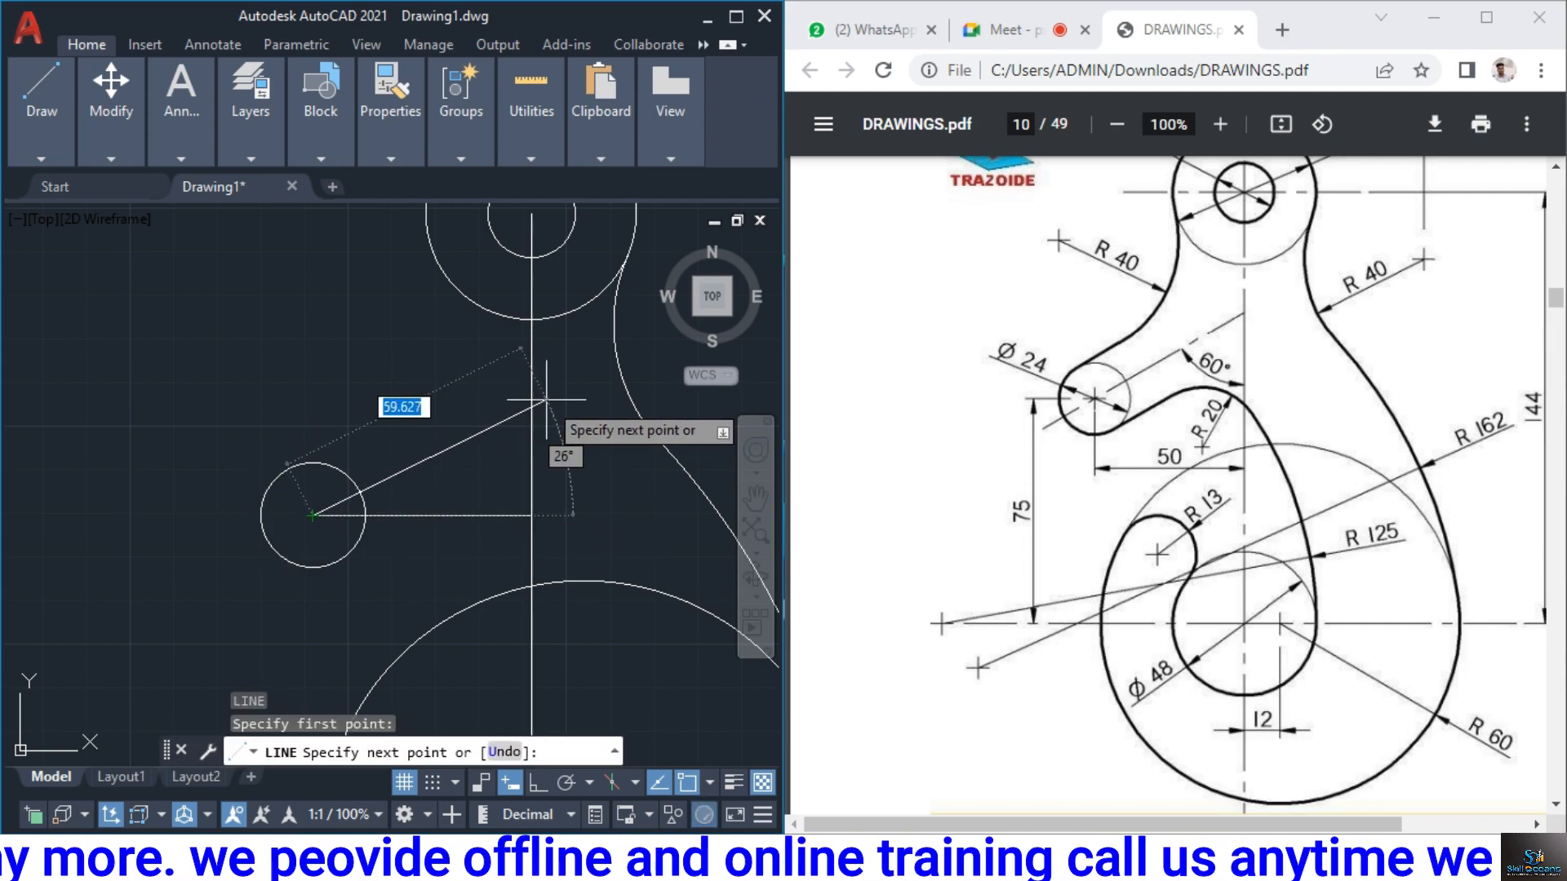
pyautogui.moveTo(536, 427); pyautogui.dragTo(499, 489, button='middle')
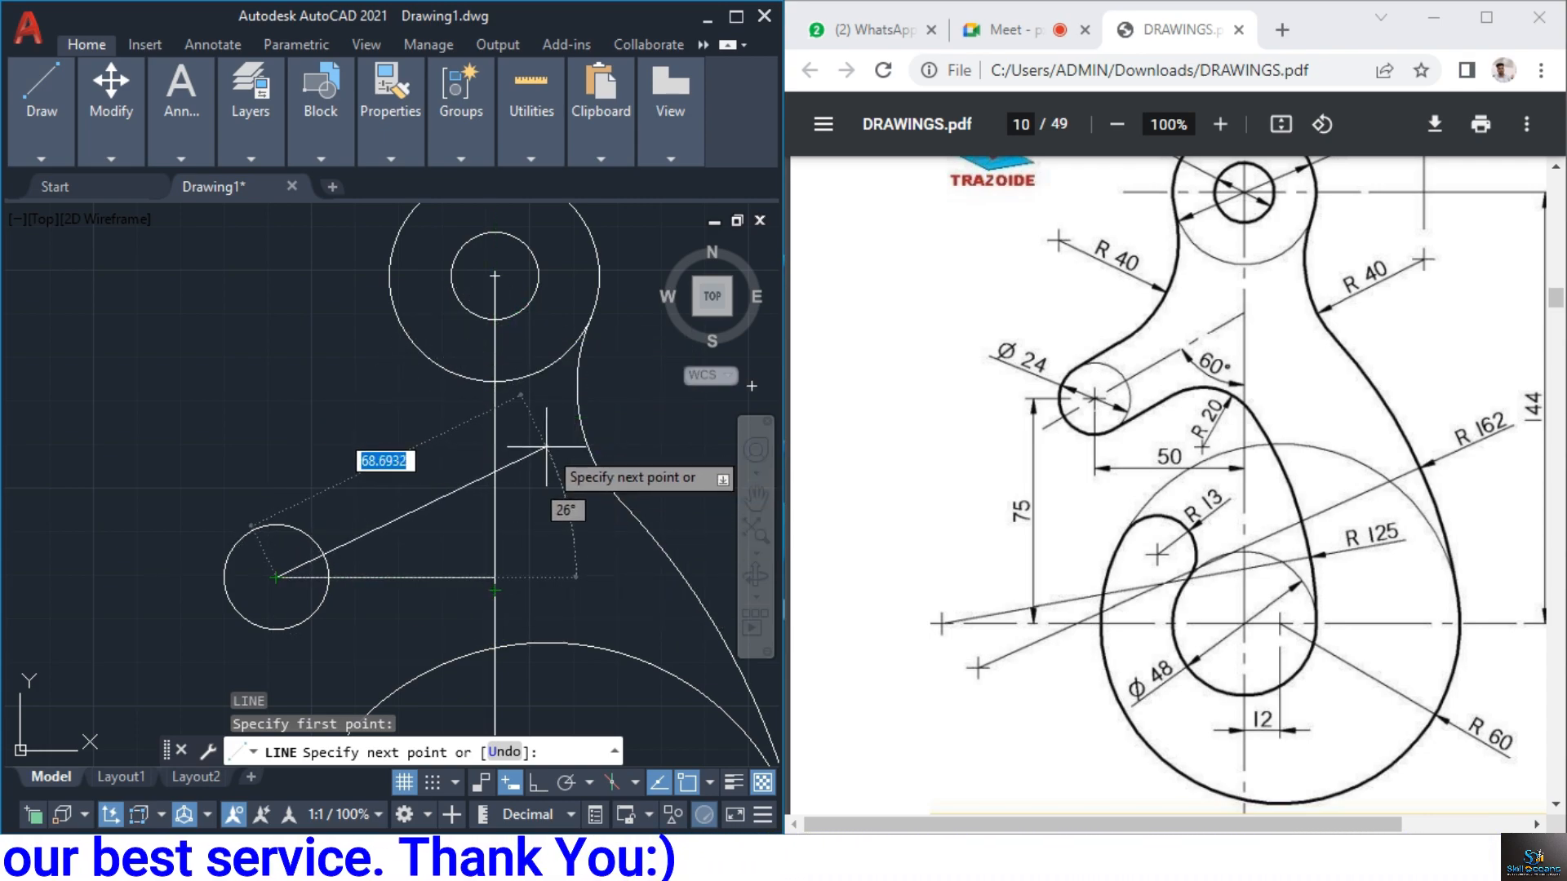
pyautogui.press('Tab')
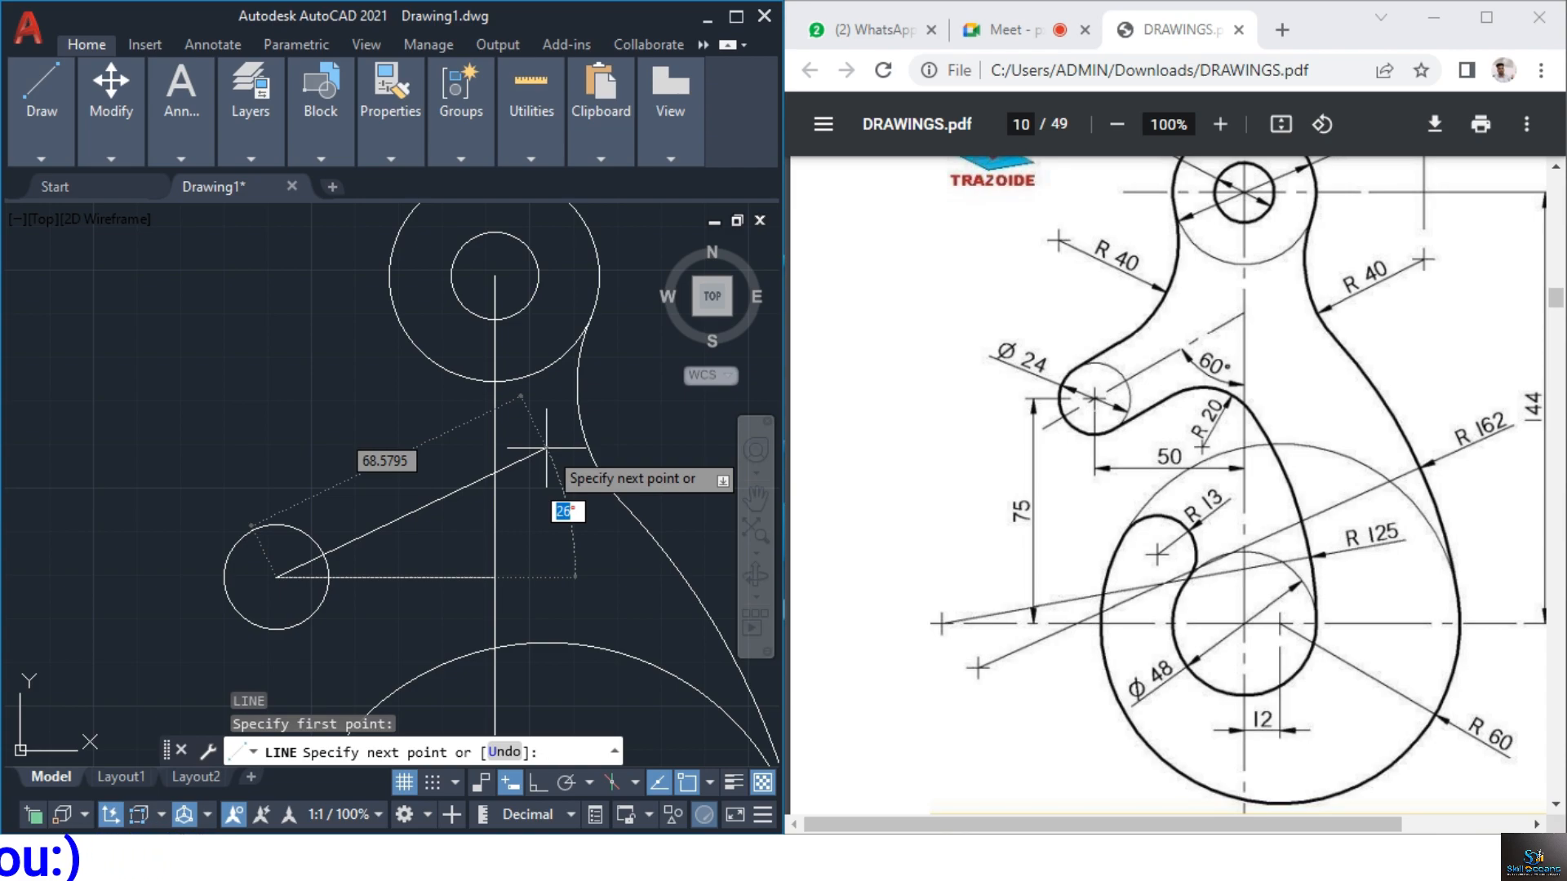
pyautogui.write('30')
pyautogui.press('Return')
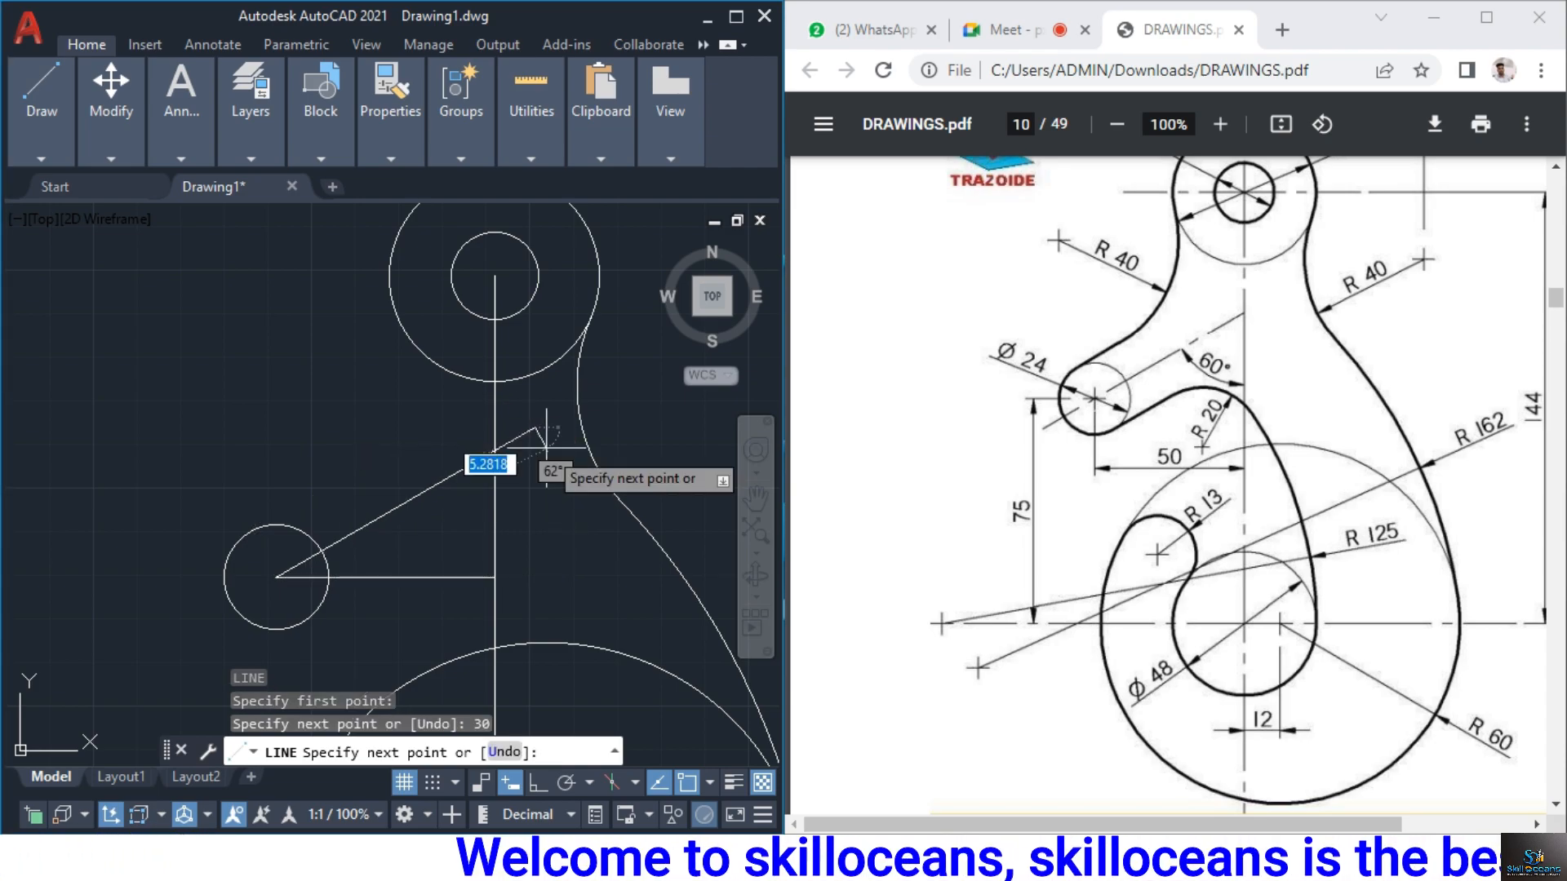
pyautogui.press('Escape')
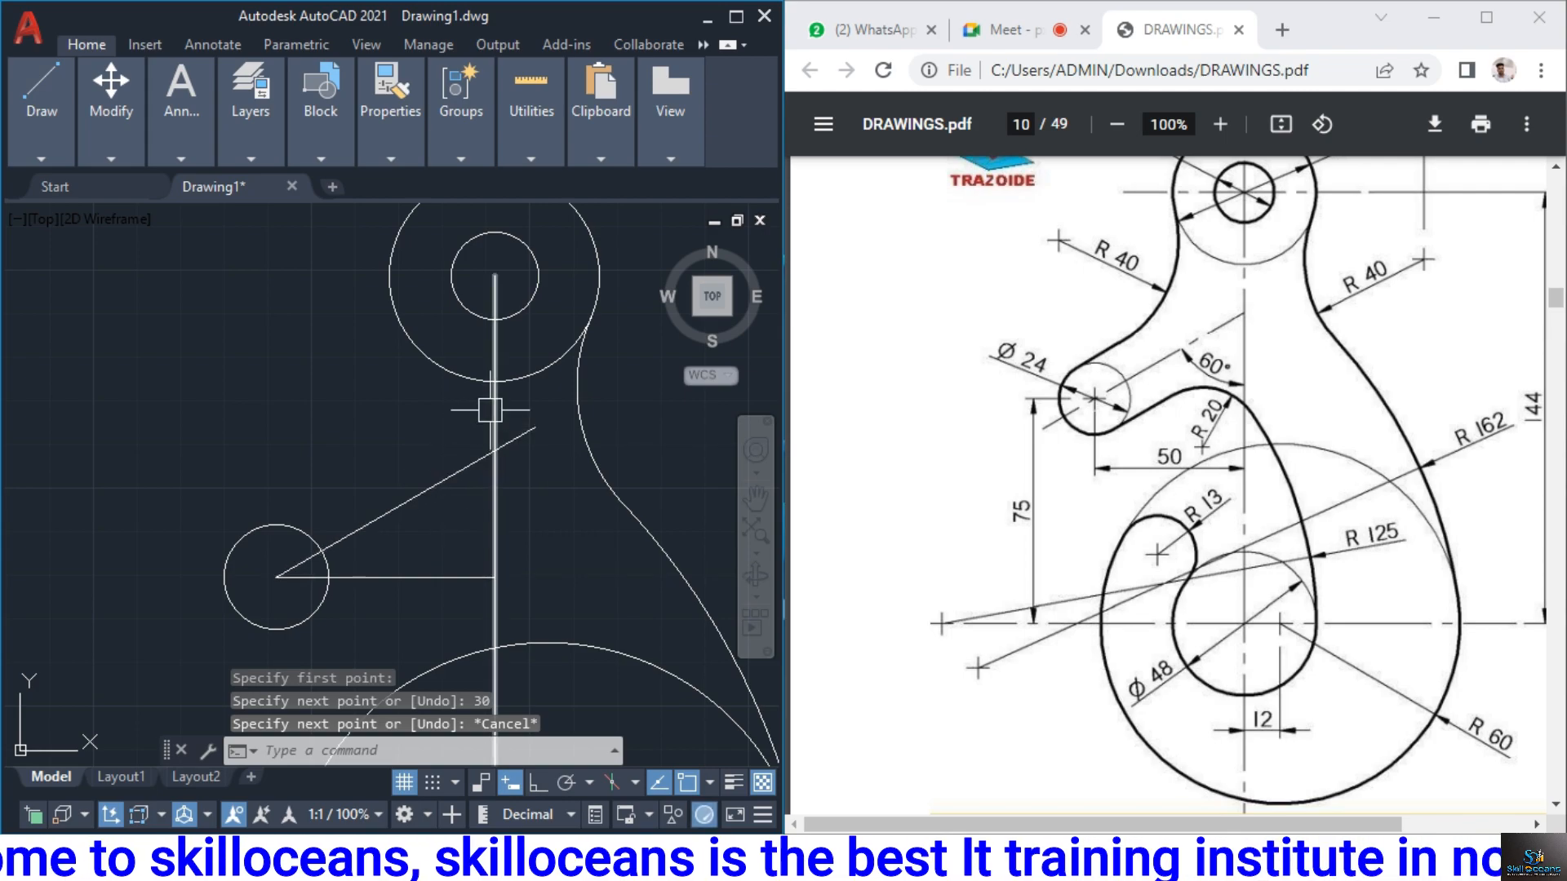
# Trim the end of the 30° slanted line that extends past the vertical construction line
pyautogui.moveTo(476, 507); pyautogui.dragTo(486, 476, button='middle')
pyautogui.write('tr')
pyautogui.press('Return')
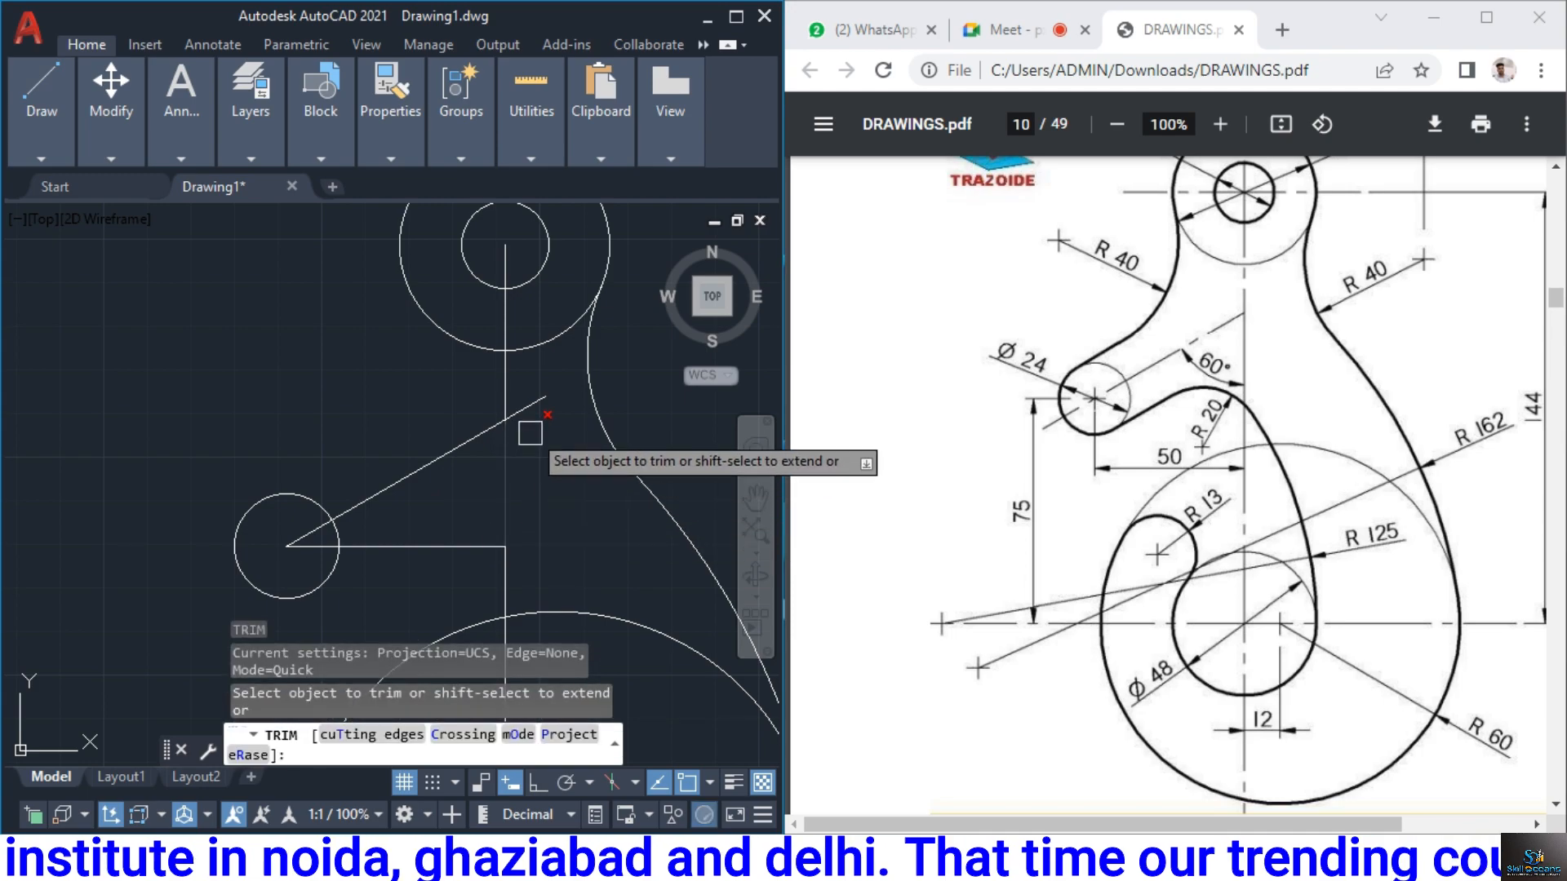
pyautogui.click(535, 413)
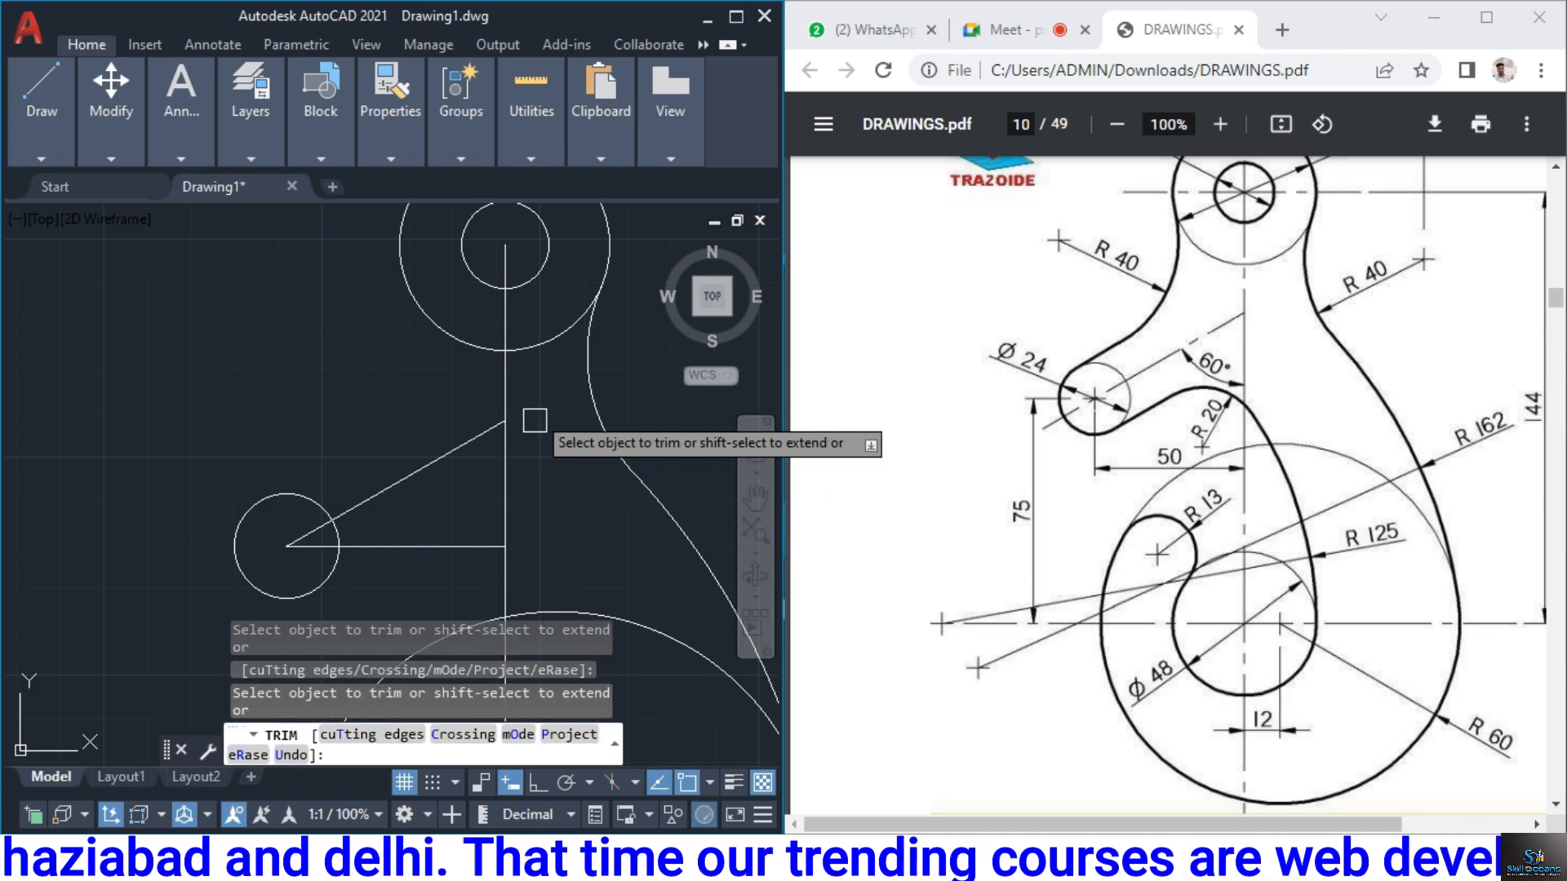
# Remove the 50 long horizontal construction line completely and erase the vertical construction line
pyautogui.click(454, 545)
pyautogui.press('Escape')
pyautogui.click(318, 545)
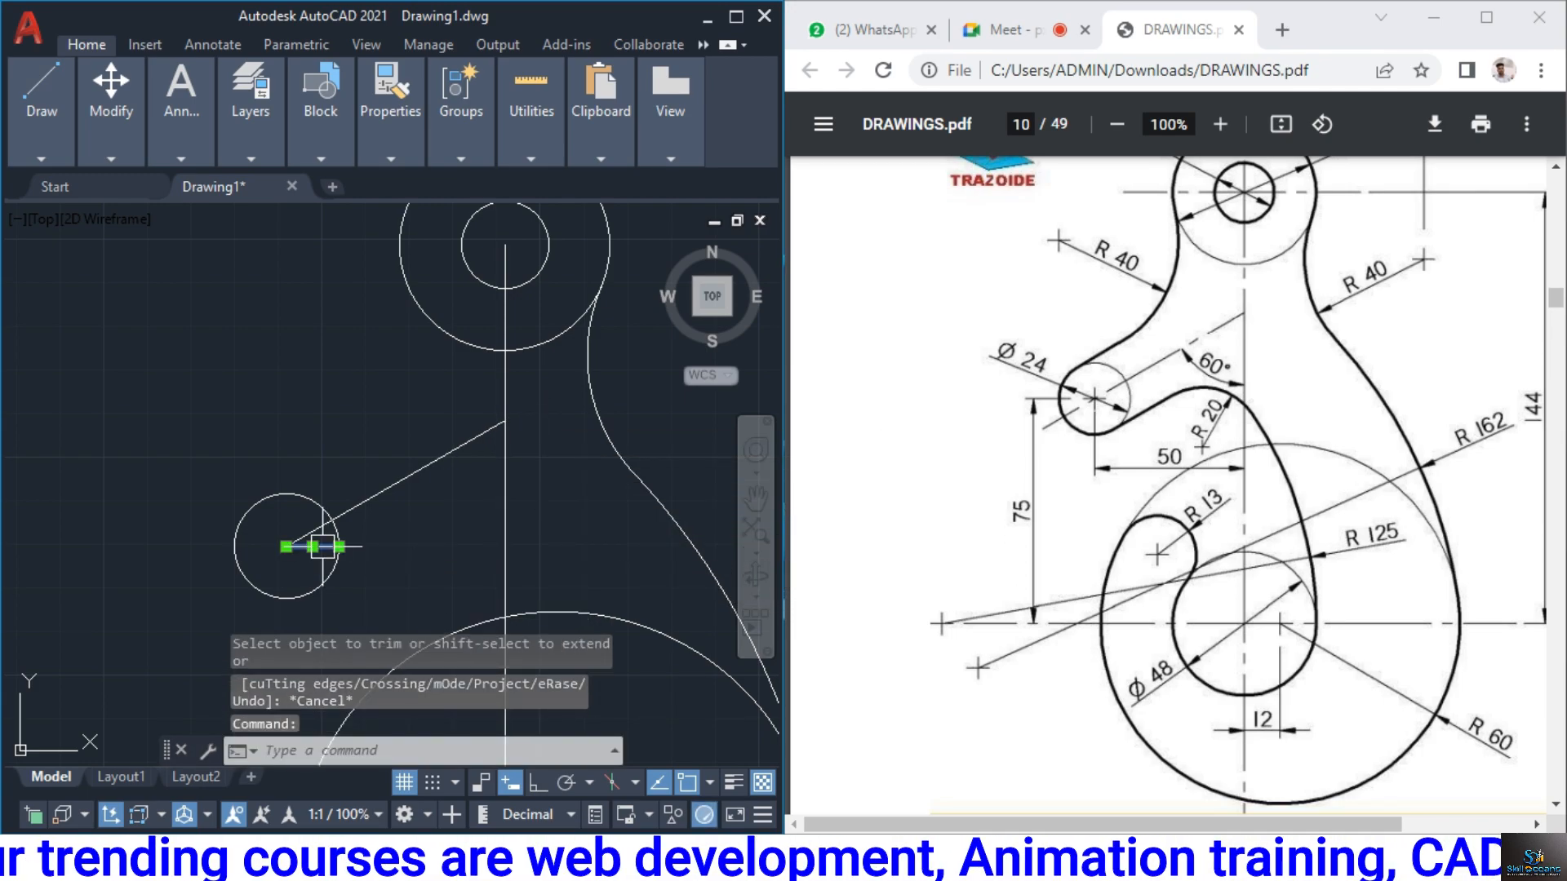
pyautogui.press('Delete')
pyautogui.moveTo(500, 529); pyautogui.dragTo(511, 480, button='middle')
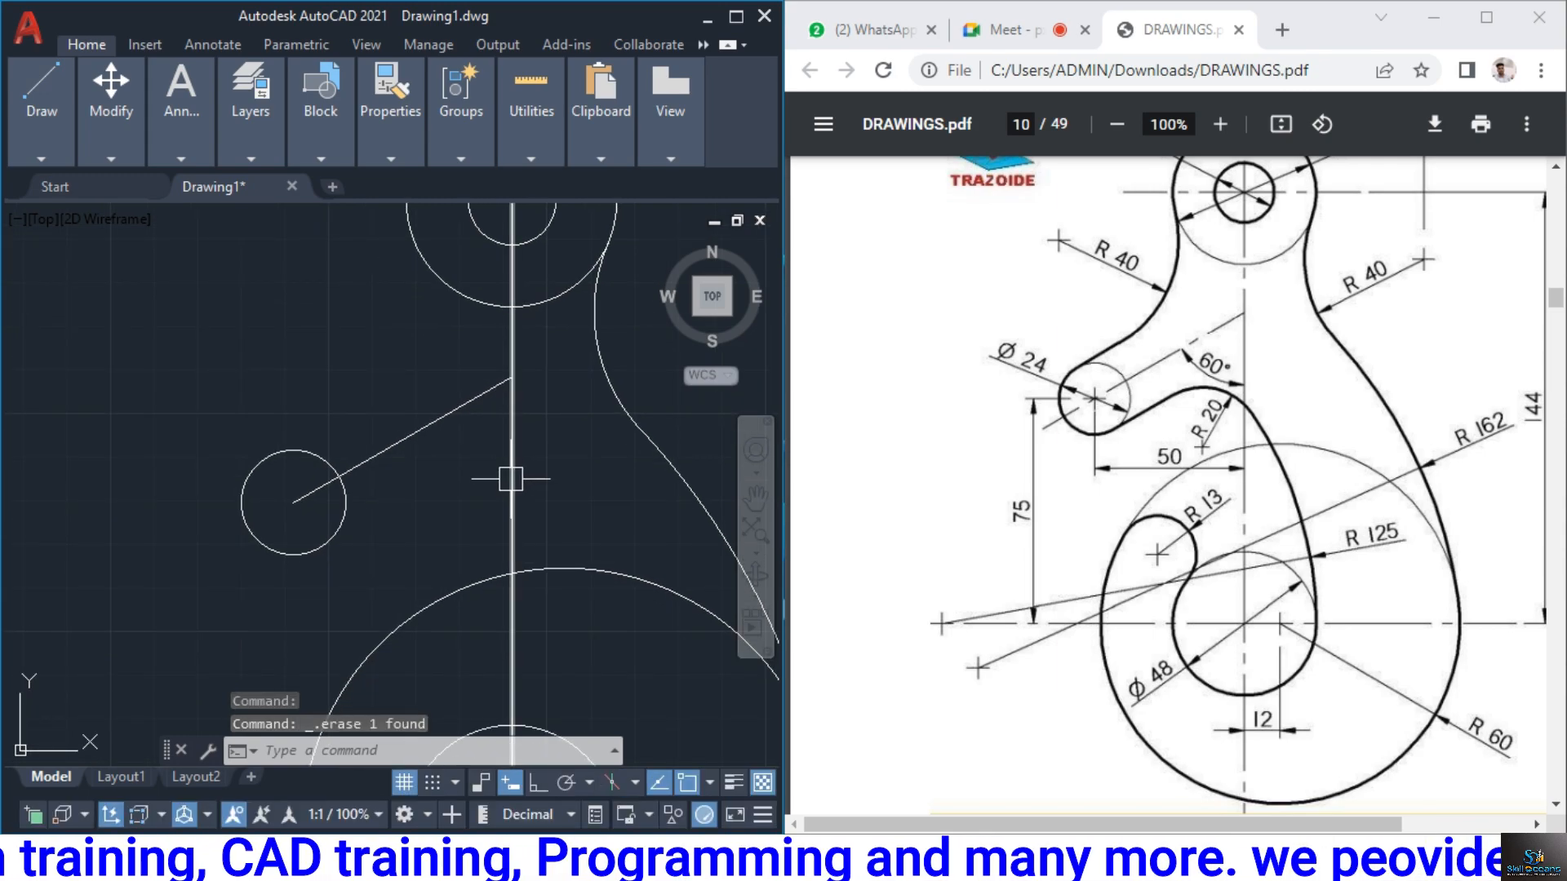
pyautogui.click(511, 479)
pyautogui.press('Delete')
# Offset the slanted arm centerline by 12 to both sides to form the arm's edges
pyautogui.scroll(-3, 452, 514)
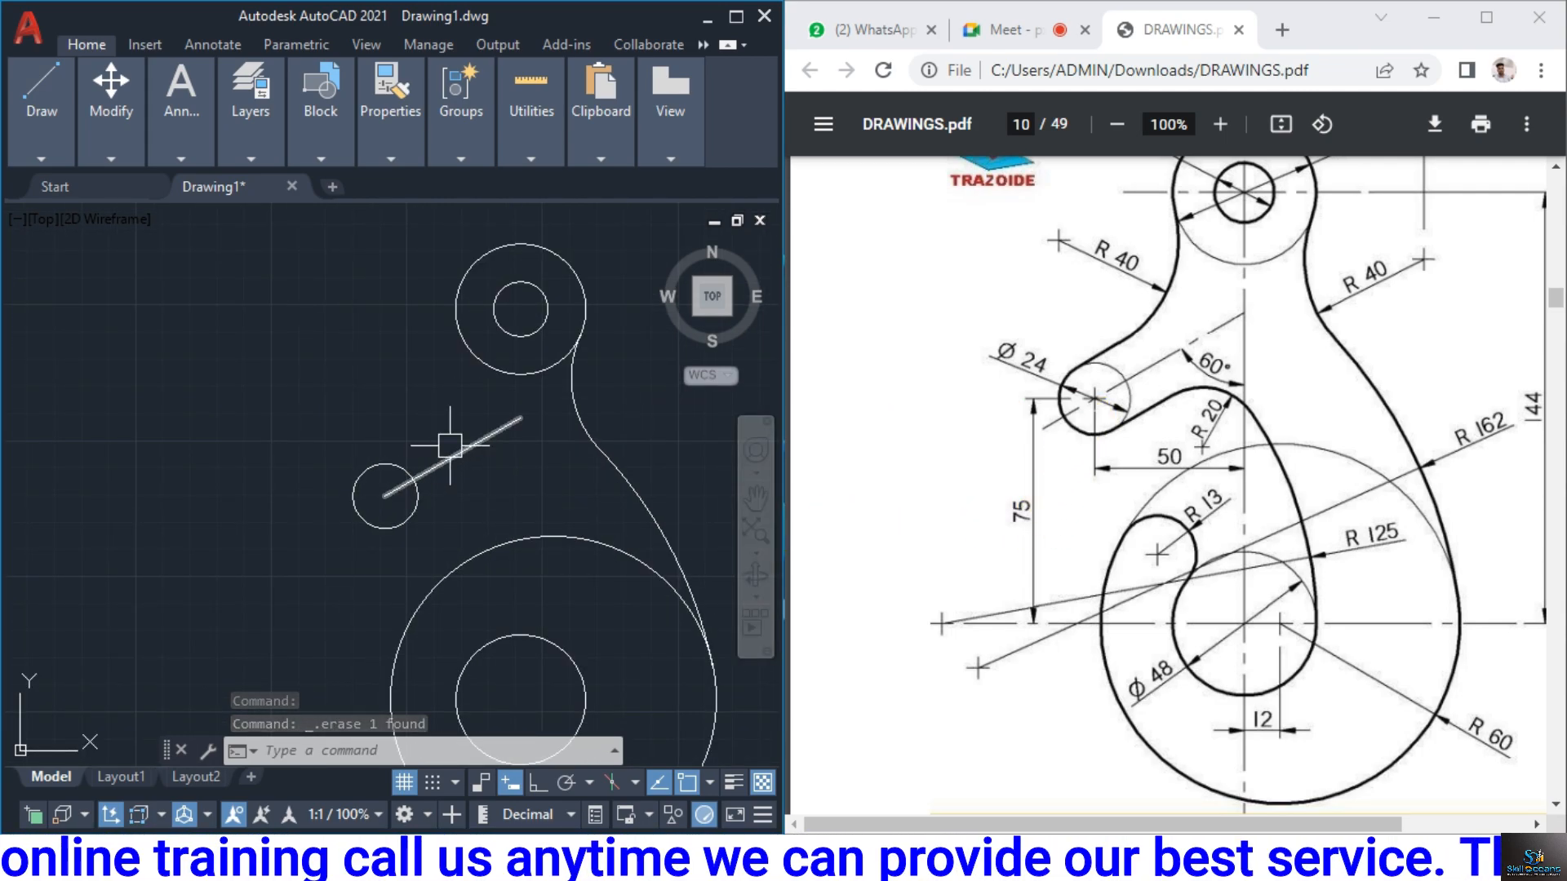
pyautogui.click(101, 151)
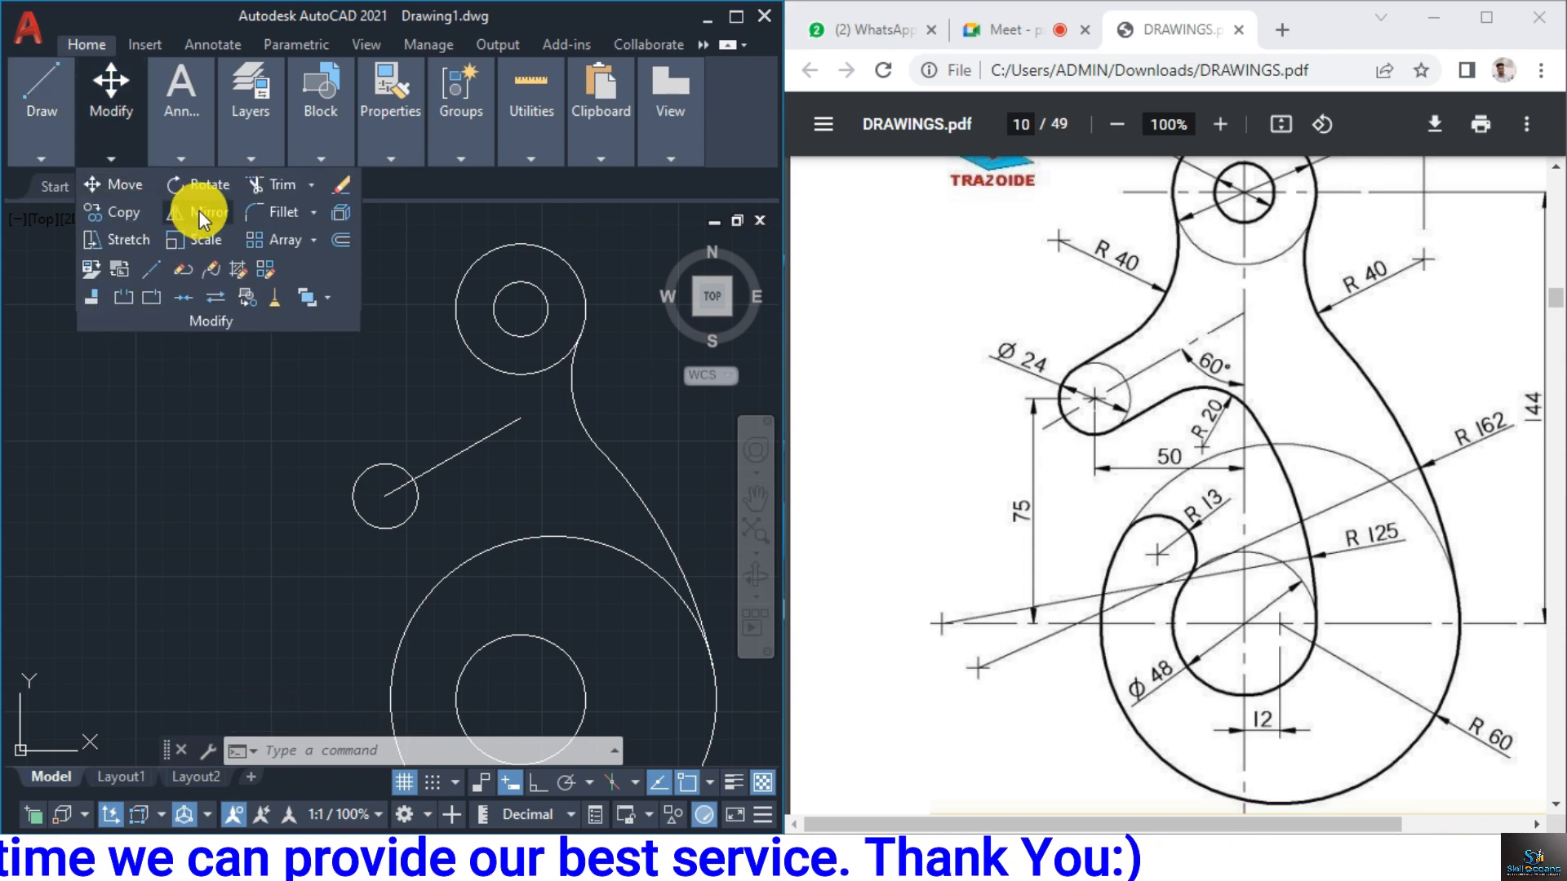
pyautogui.click(336, 240)
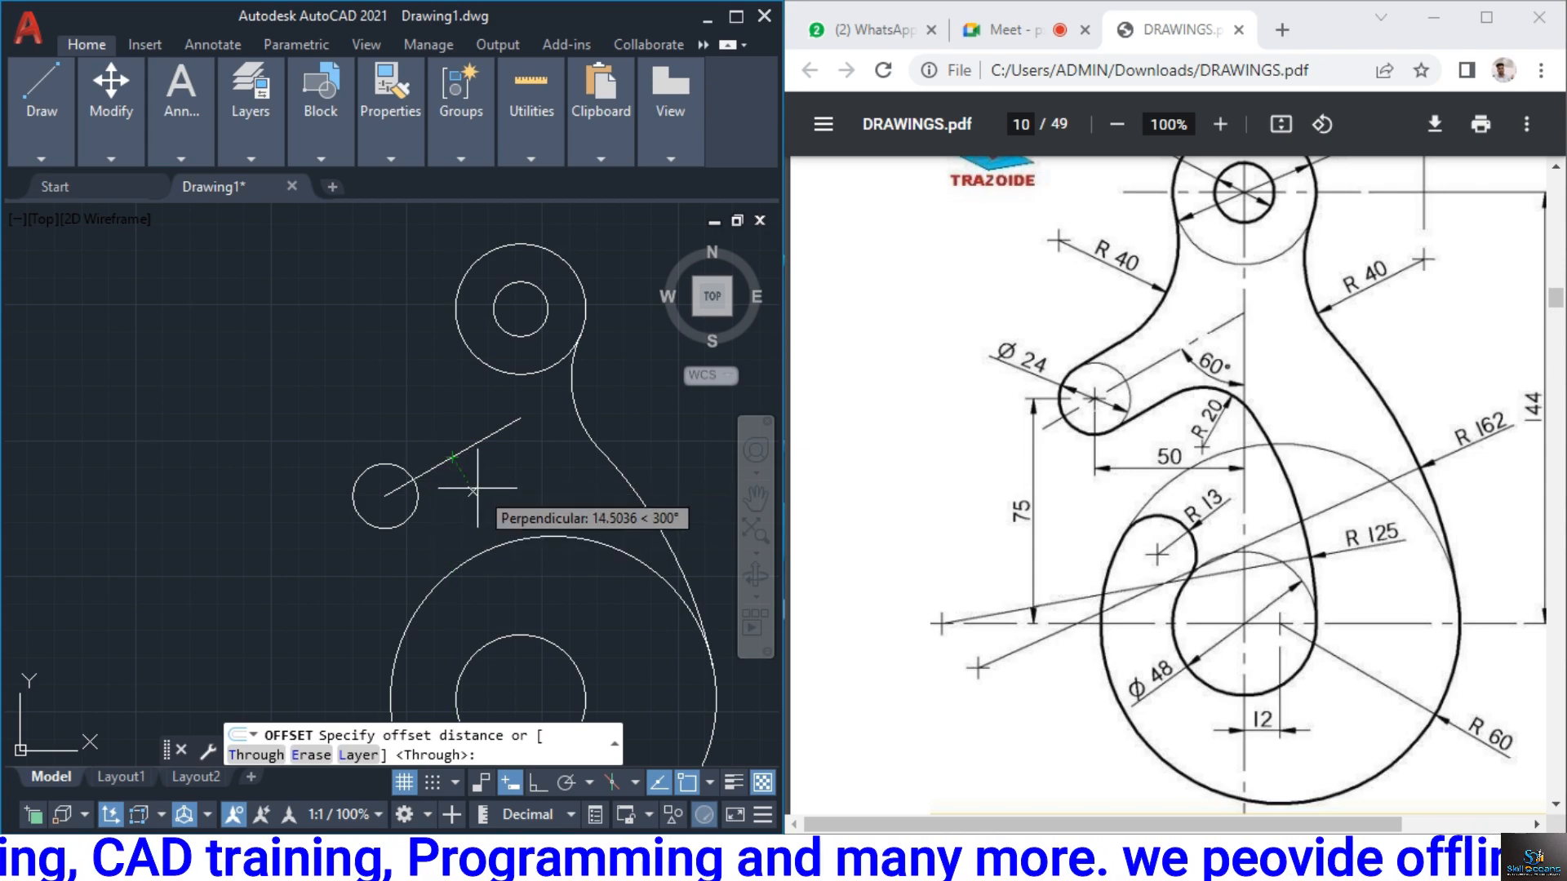
pyautogui.write('12')
pyautogui.press('Return')
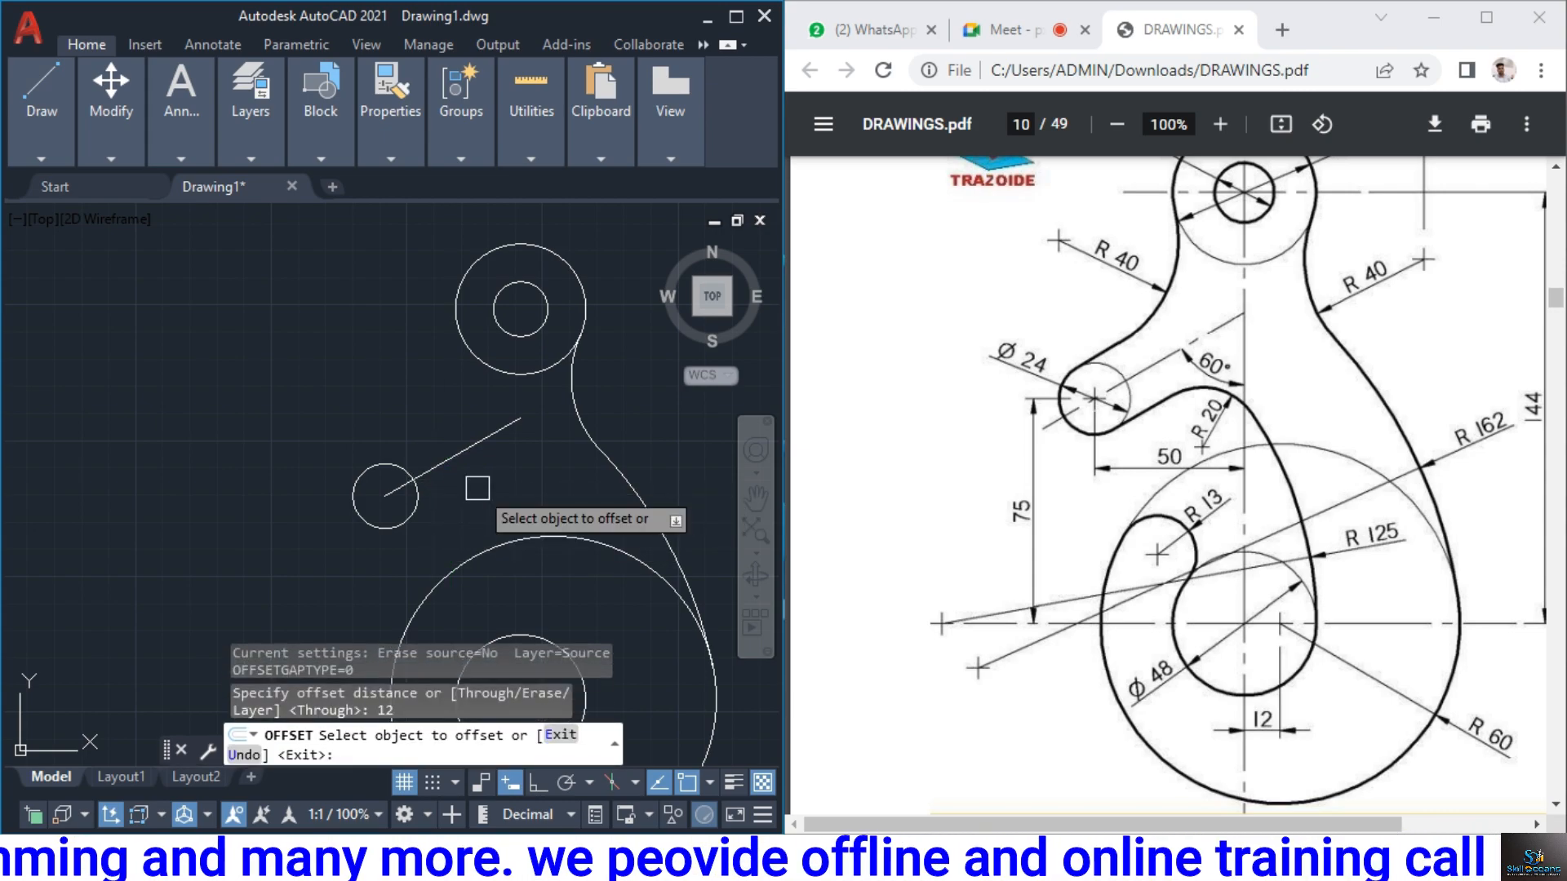
pyautogui.click(408, 483)
pyautogui.click(400, 465)
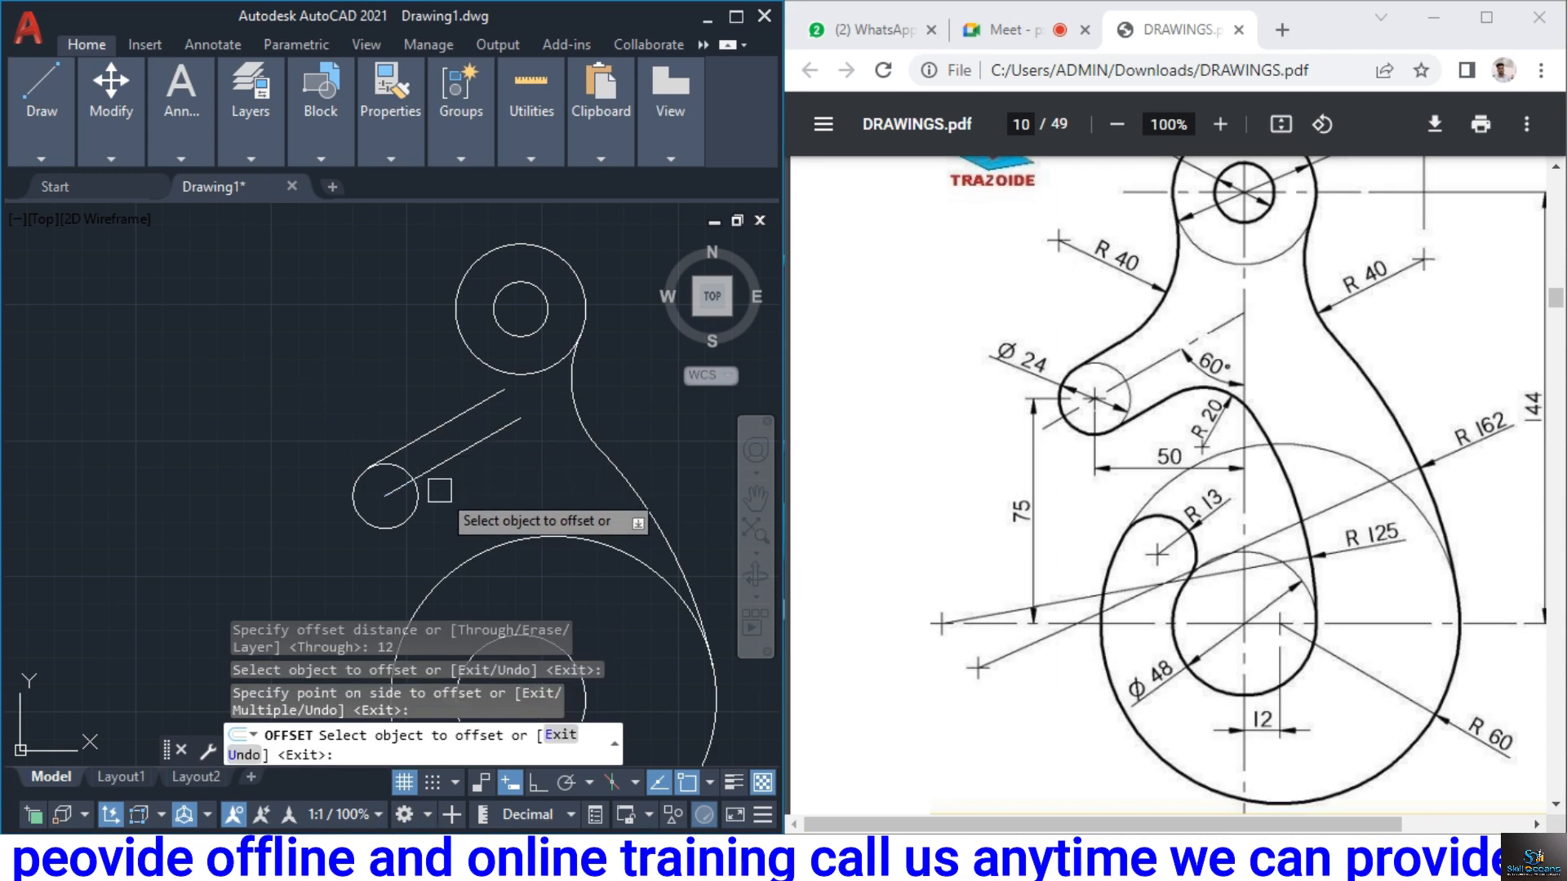
pyautogui.click(440, 463)
pyautogui.click(445, 482)
pyautogui.scroll(3, 378, 465)
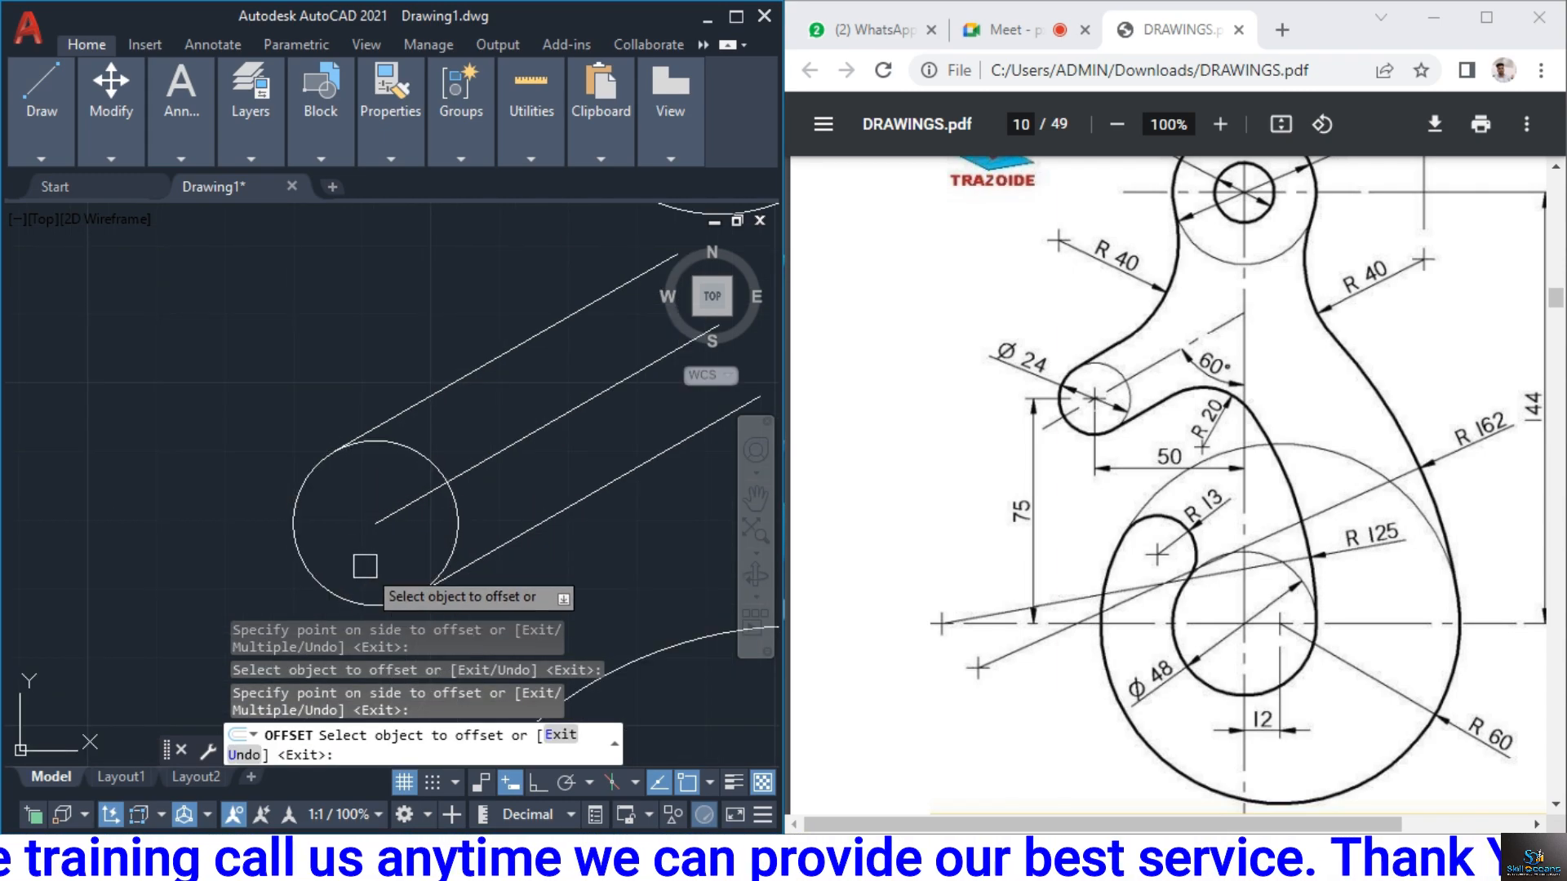
pyautogui.press('Escape')
# Erase the arm's slanted centerline and trim the diameter 24 circle's inner portion between the two offset lines
pyautogui.scroll(-2, 467, 581)
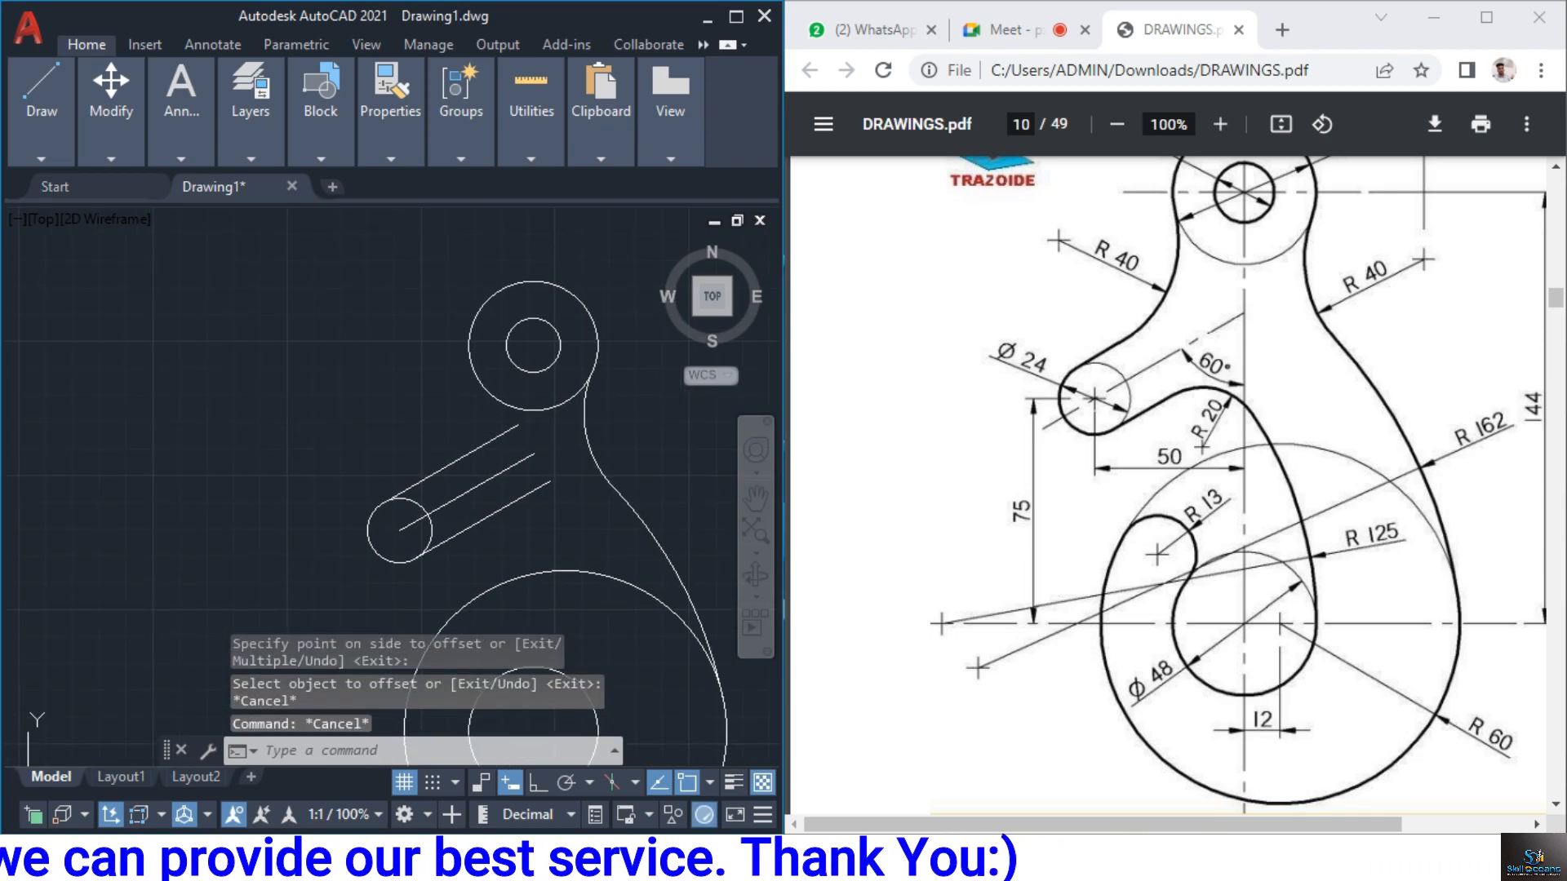
pyautogui.click(461, 496)
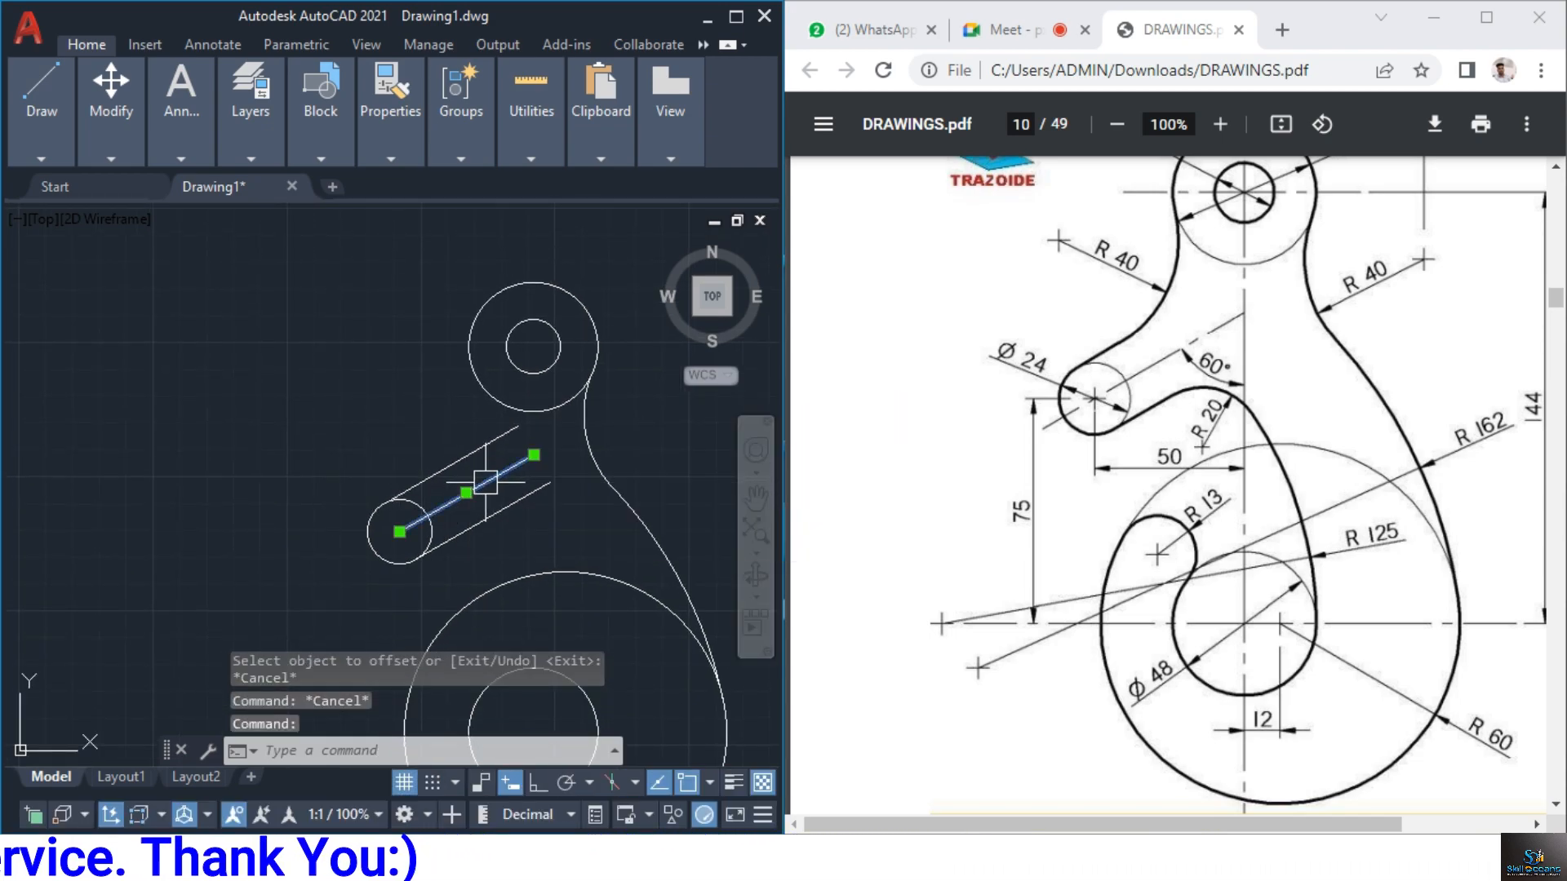
pyautogui.press('Delete')
pyautogui.write('t')
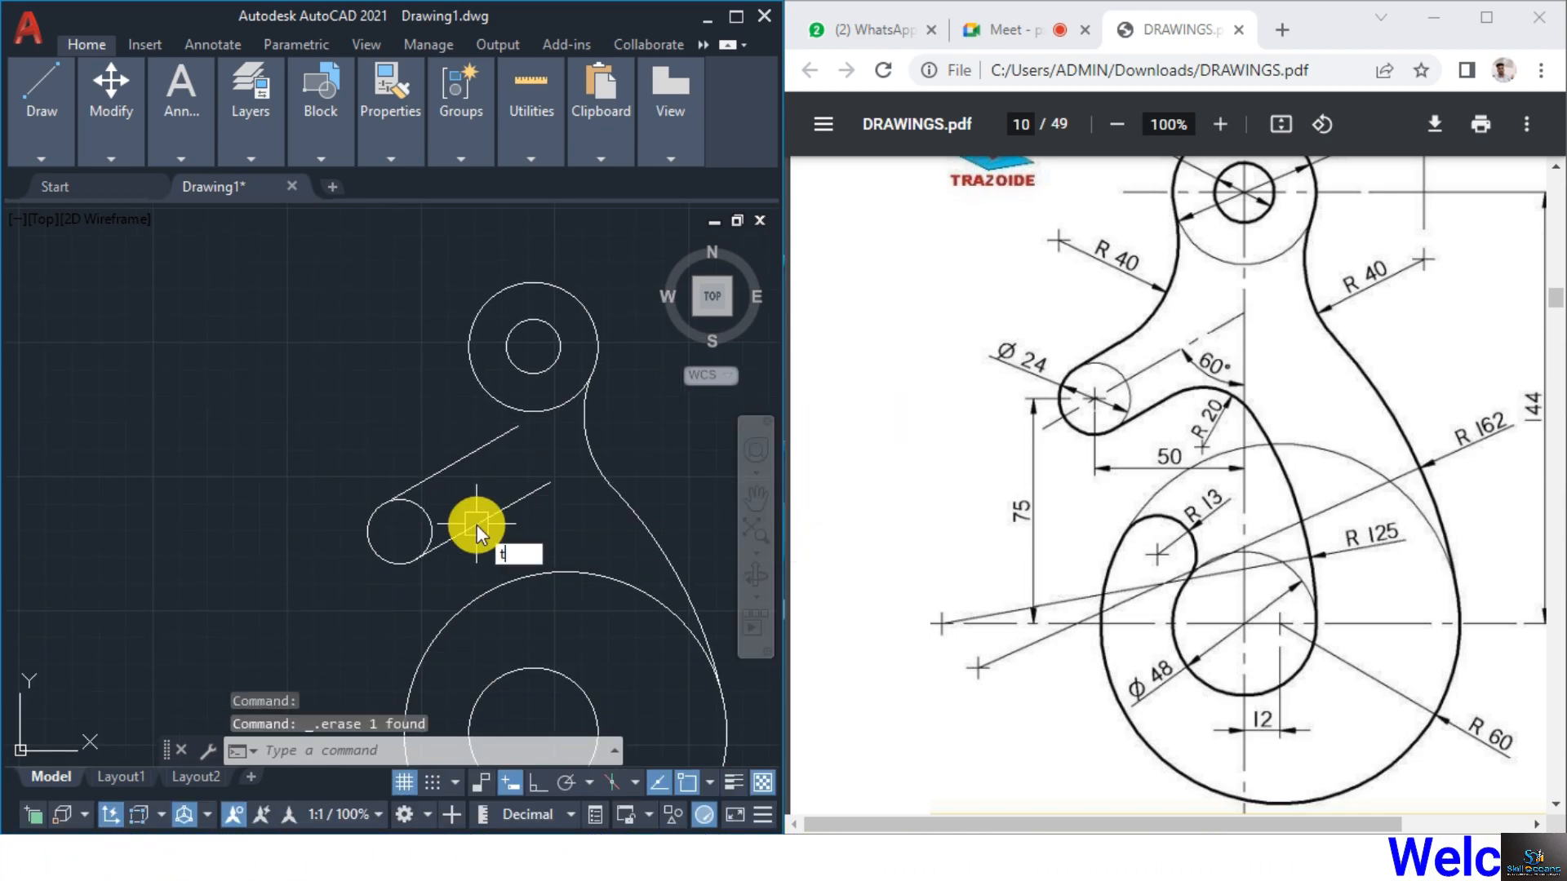
pyautogui.write('r')
pyautogui.press('Return')
pyautogui.click(430, 527)
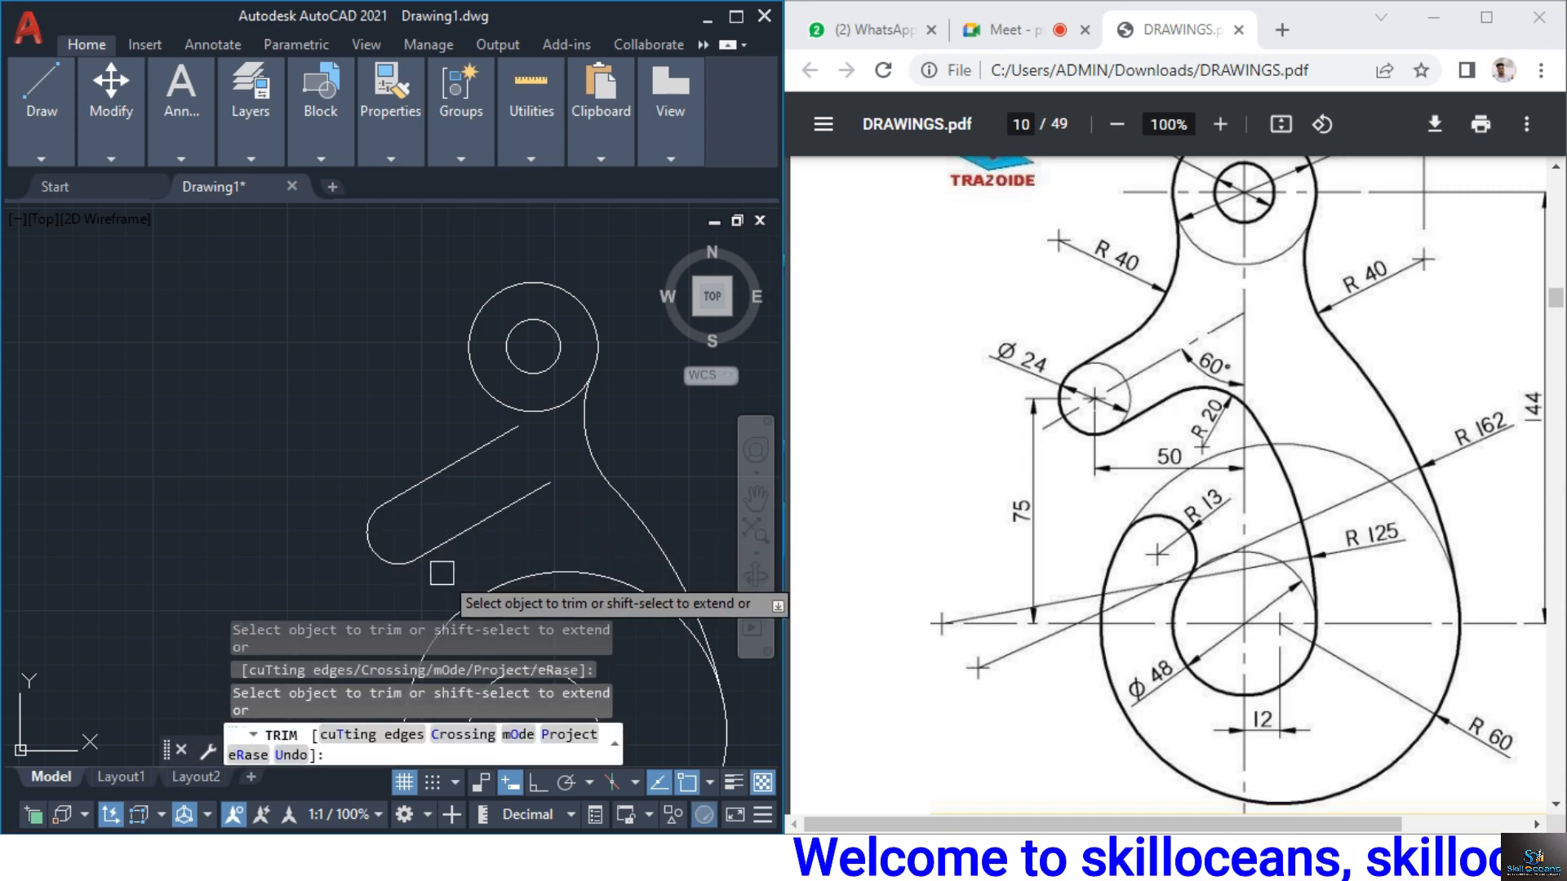
pyautogui.press('Escape')
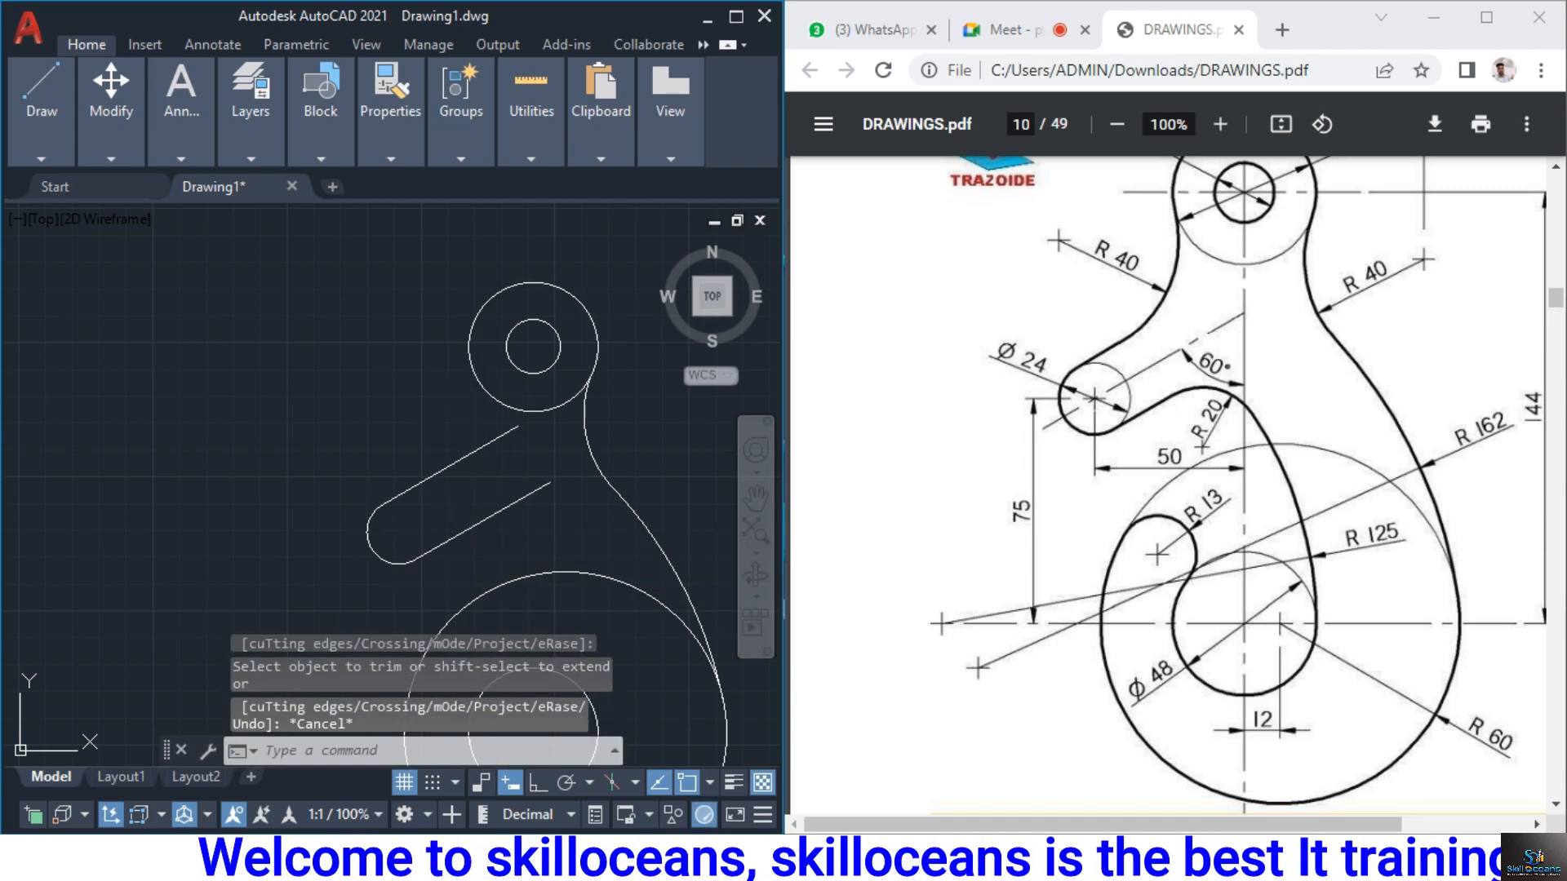
pyautogui.click(477, 393)
pyautogui.click(468, 439)
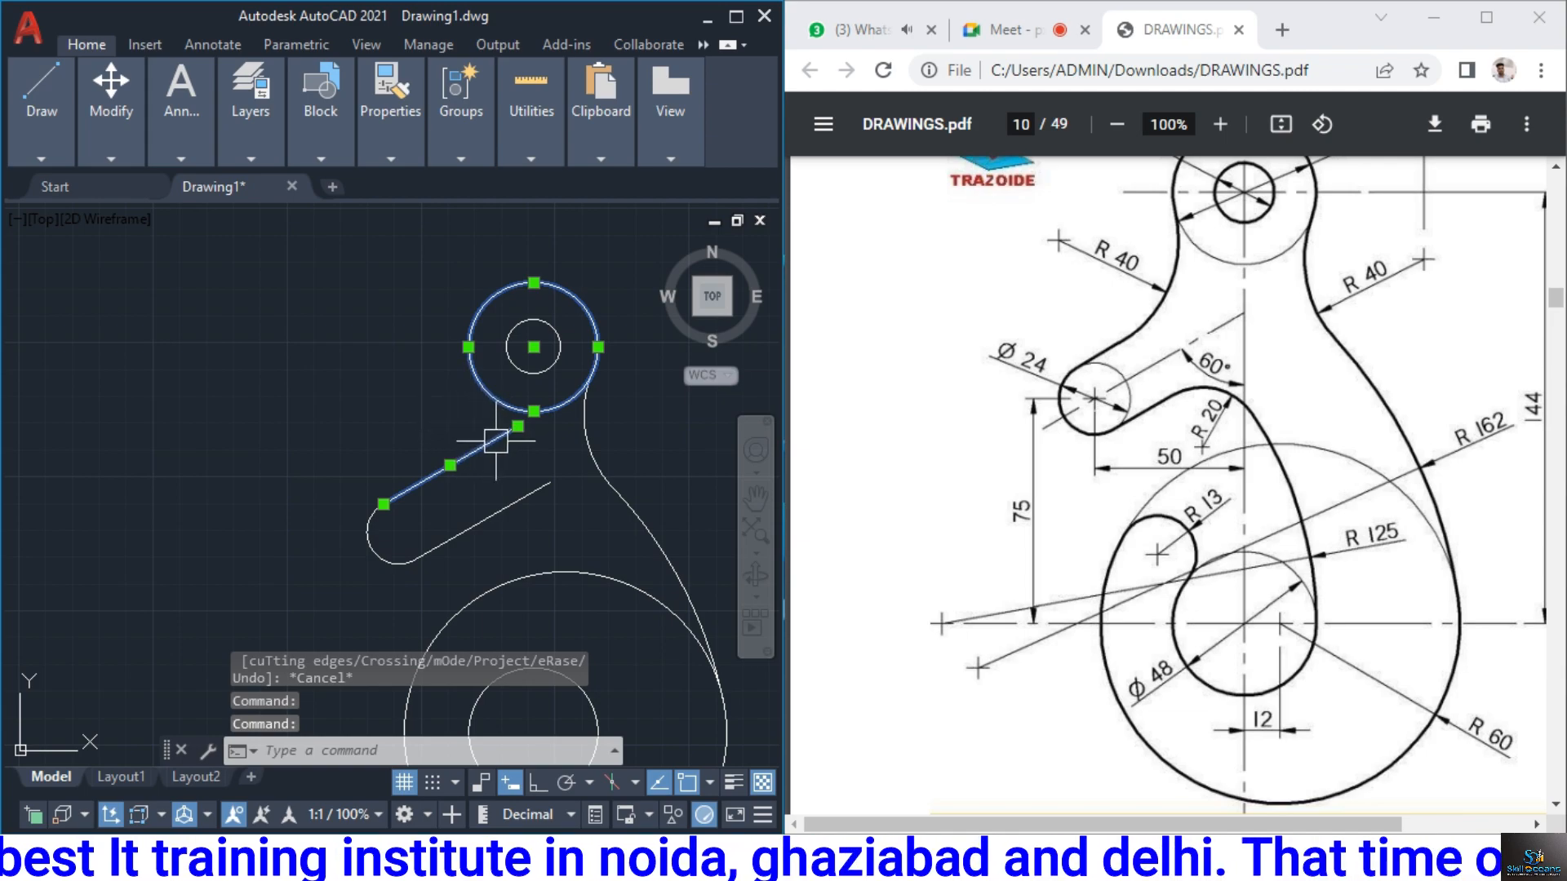
pyautogui.moveTo(475, 433); pyautogui.dragTo(495, 493, button='middle')
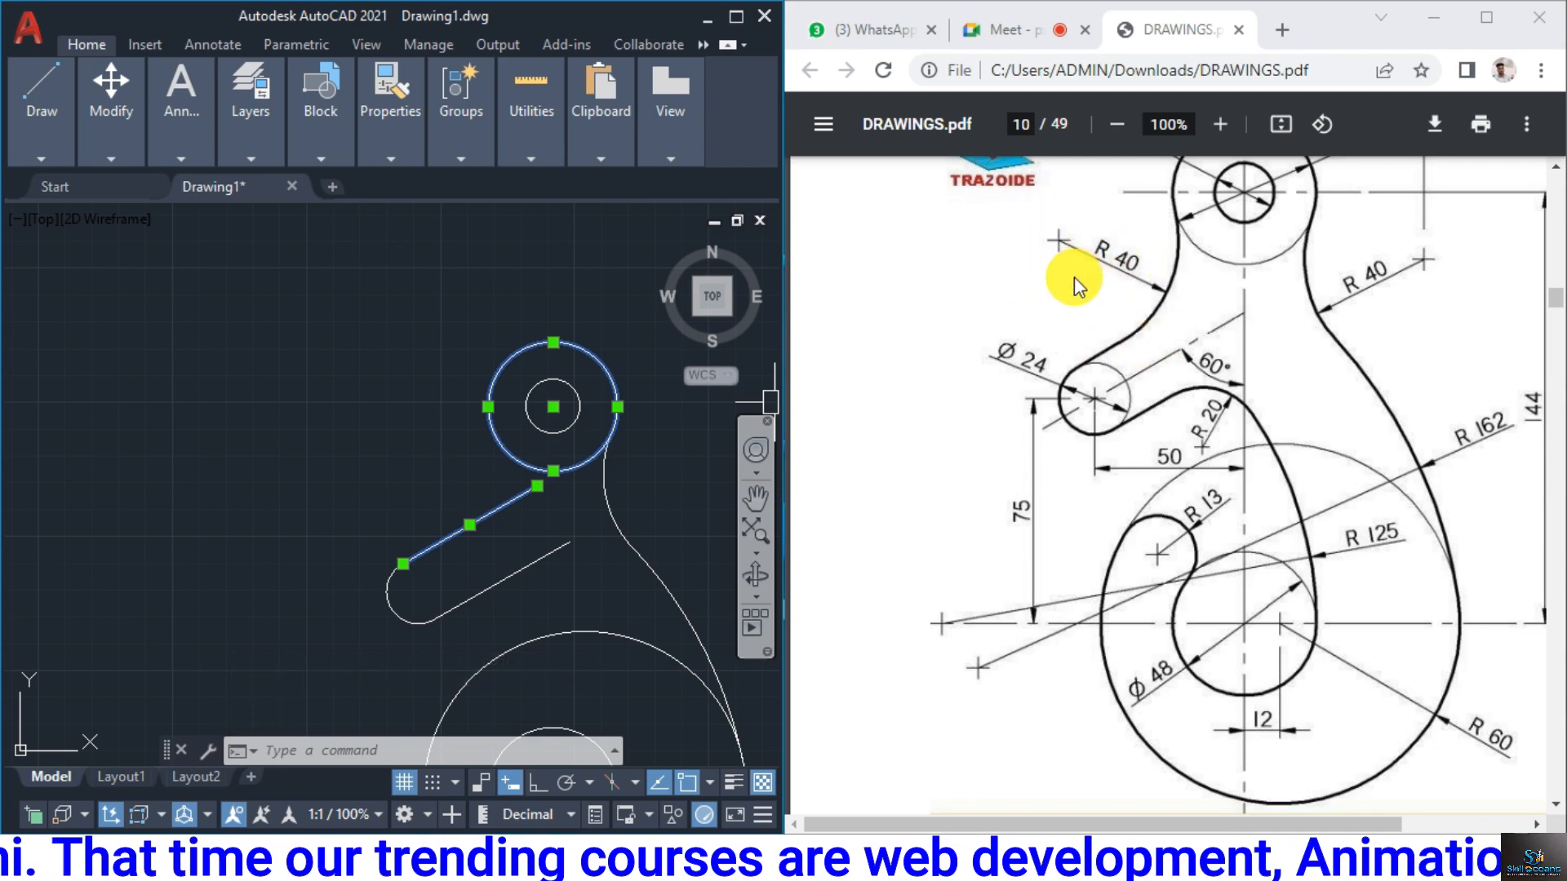
pyautogui.press('Escape')
pyautogui.press('Escape')
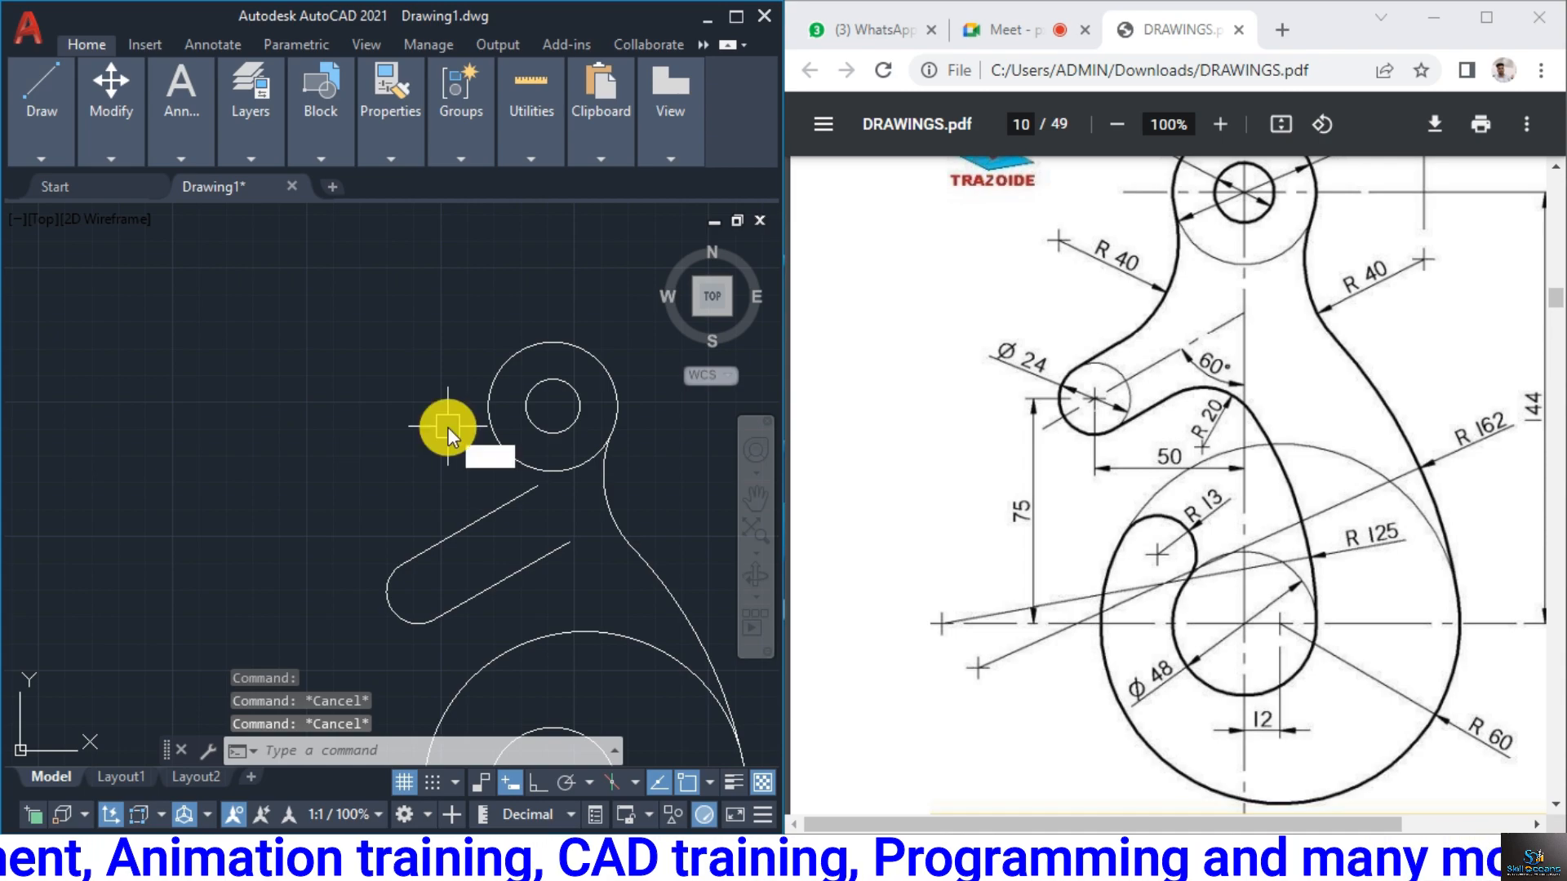
pyautogui.write('C')
pyautogui.press('Return')
pyautogui.write('t')
pyautogui.press('Return')
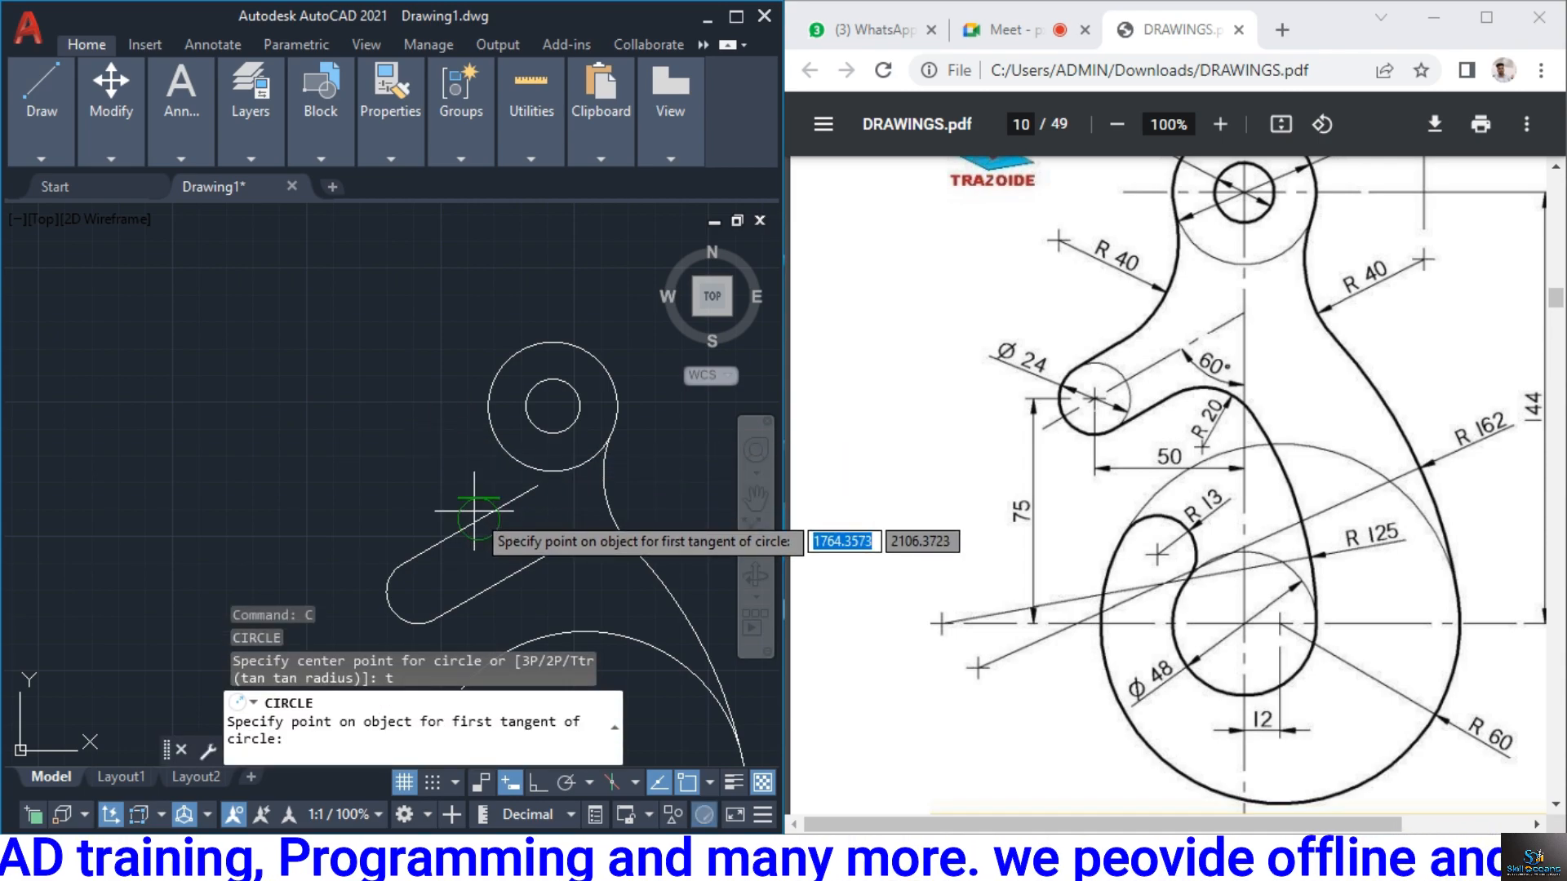
pyautogui.click(474, 512)
pyautogui.click(480, 440)
pyautogui.moveTo(476, 438); pyautogui.dragTo(490, 362, button='middle')
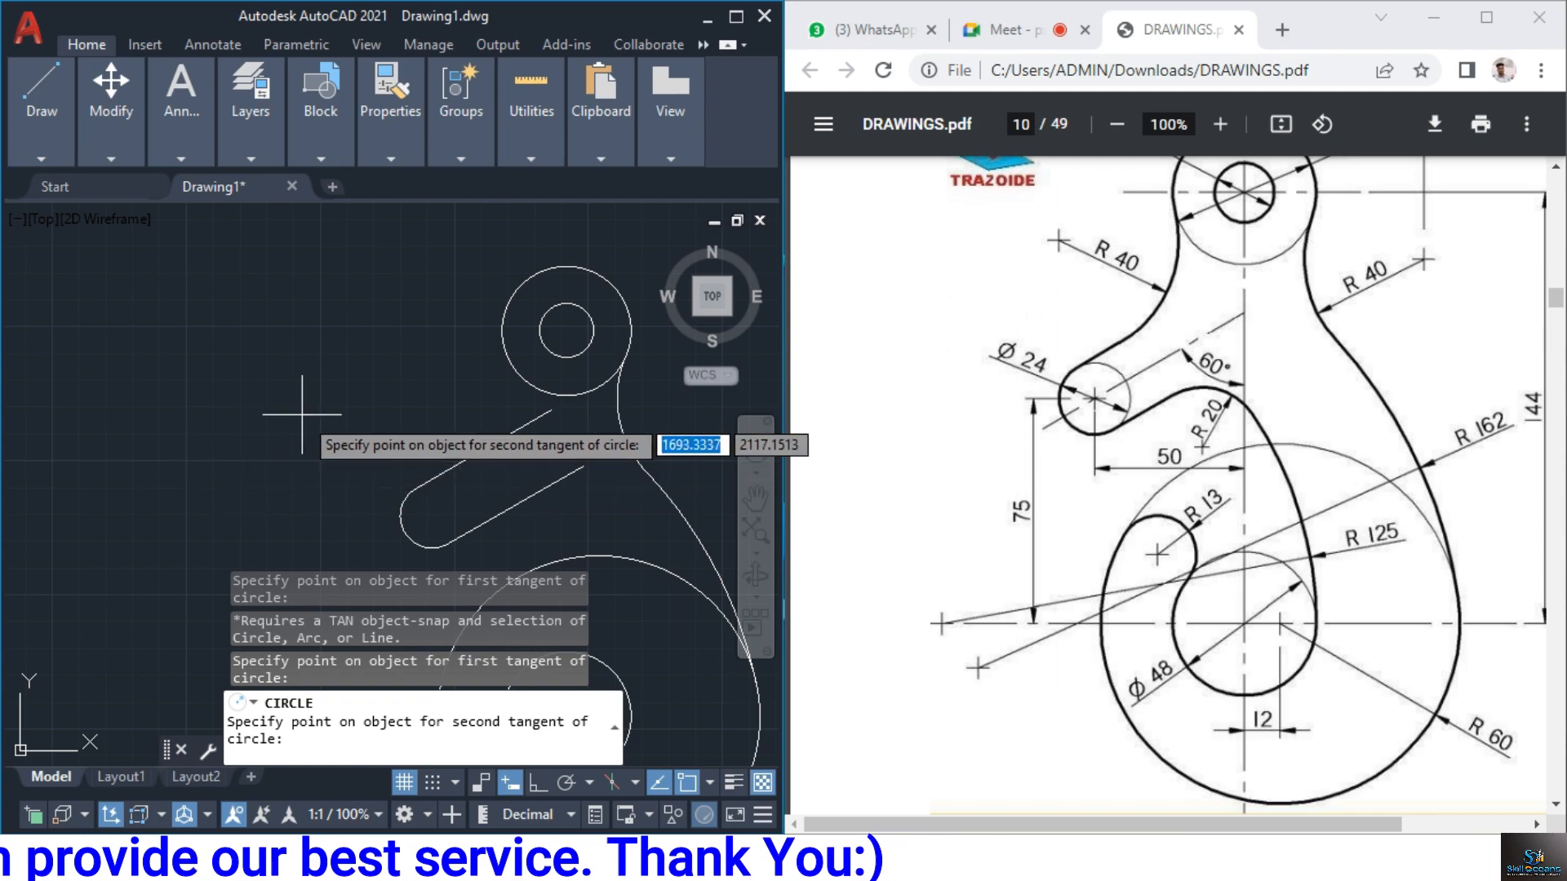
pyautogui.write('30')
pyautogui.press('Return')
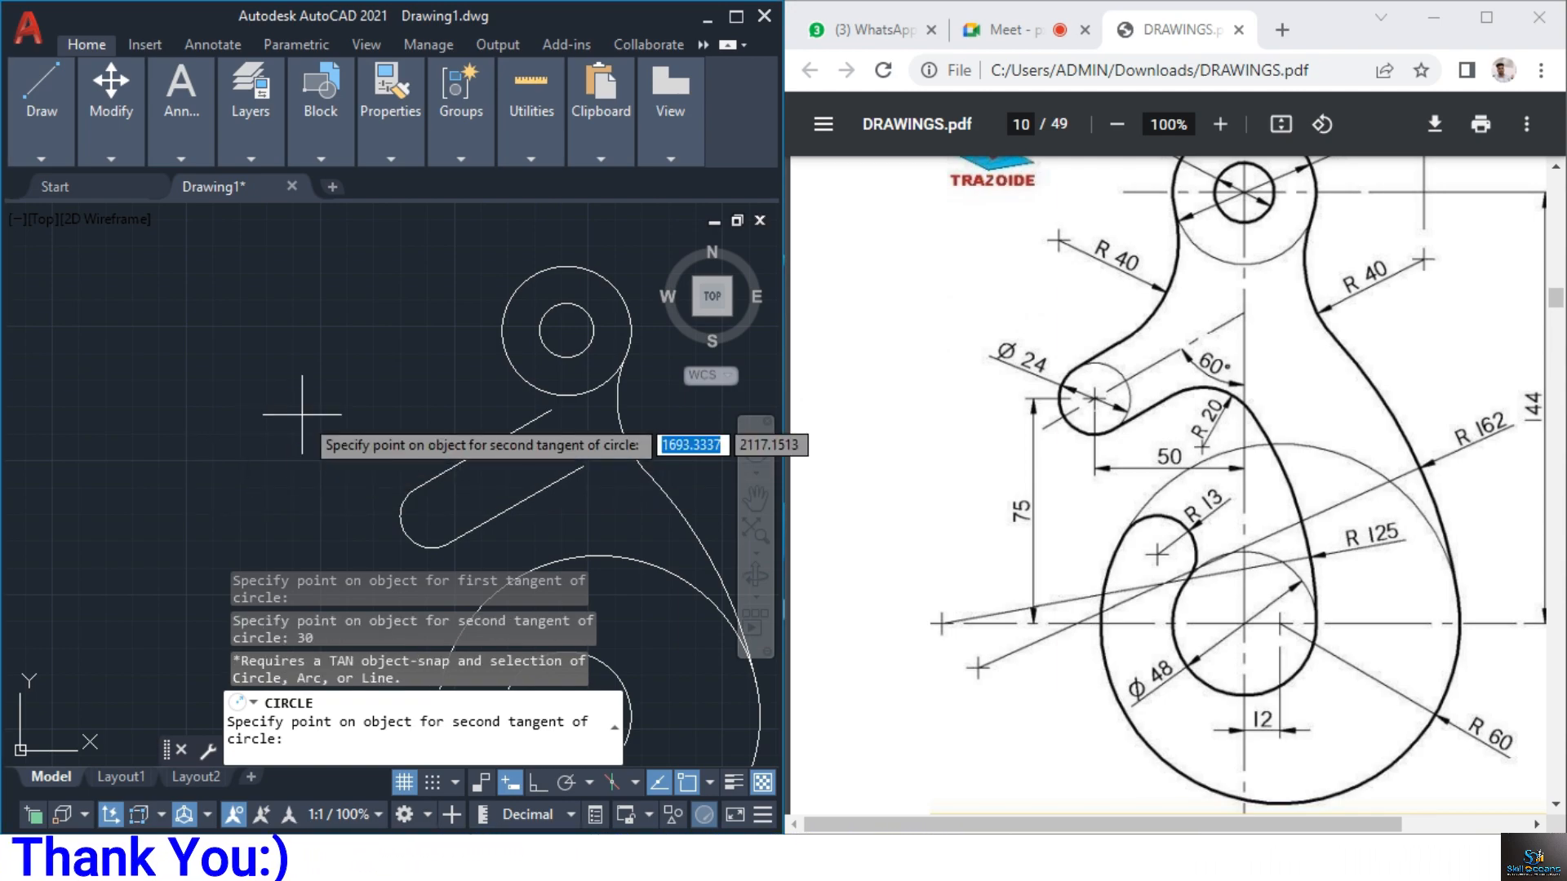
pyautogui.press('Escape')
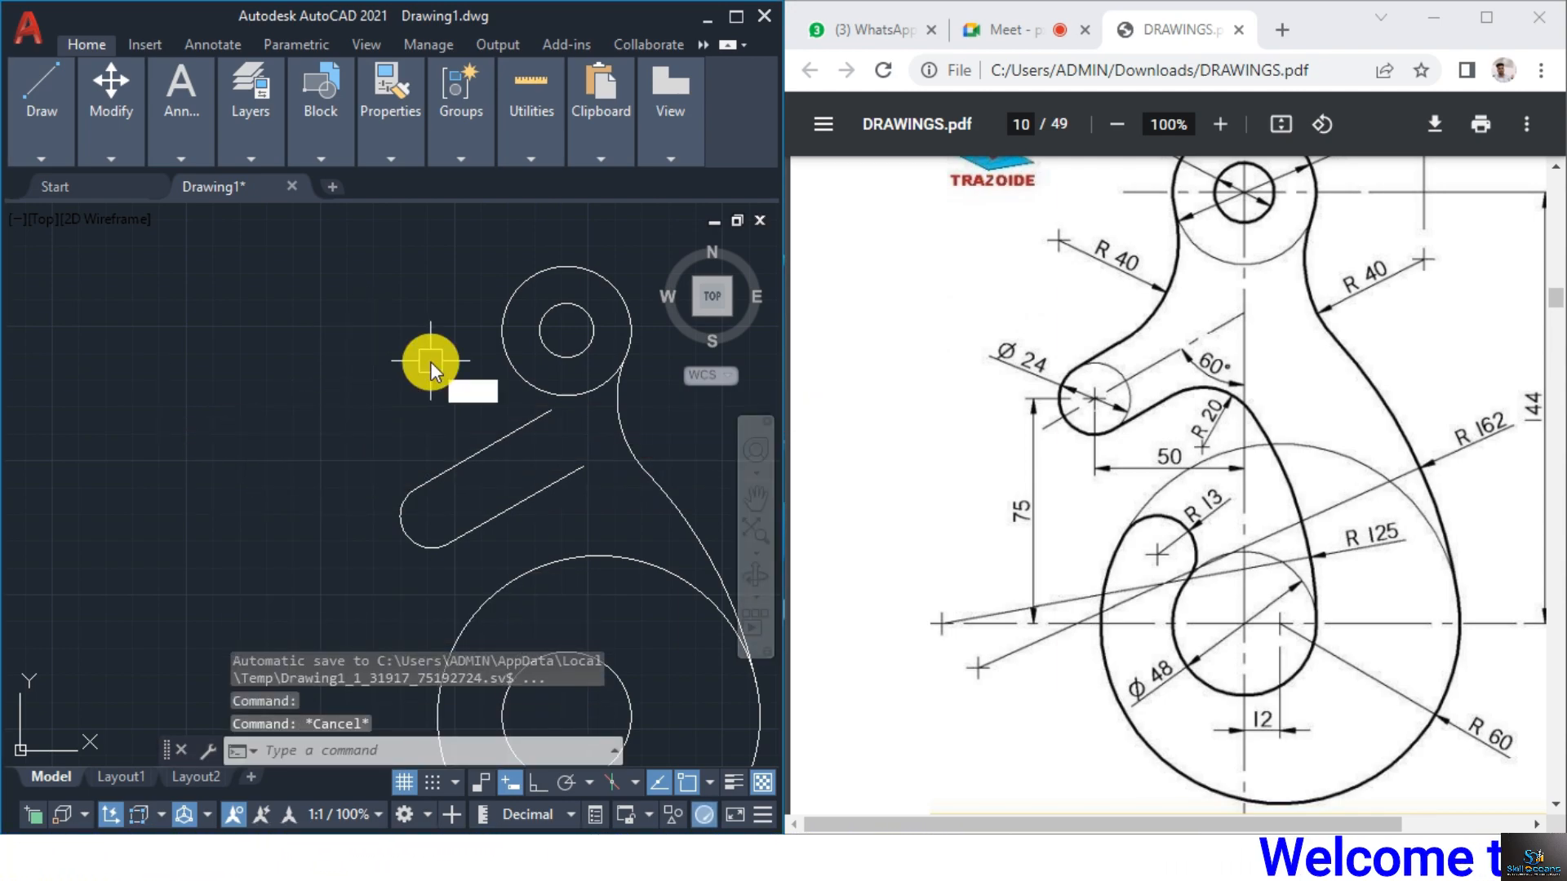
# Draw a tangent-tangent-radius circle of radius 40 touching the eye's outer circle and the upper edge of the slanted arm
pyautogui.write('c')
pyautogui.press('Return')
pyautogui.write('t')
pyautogui.press('Return')
pyautogui.click(527, 381)
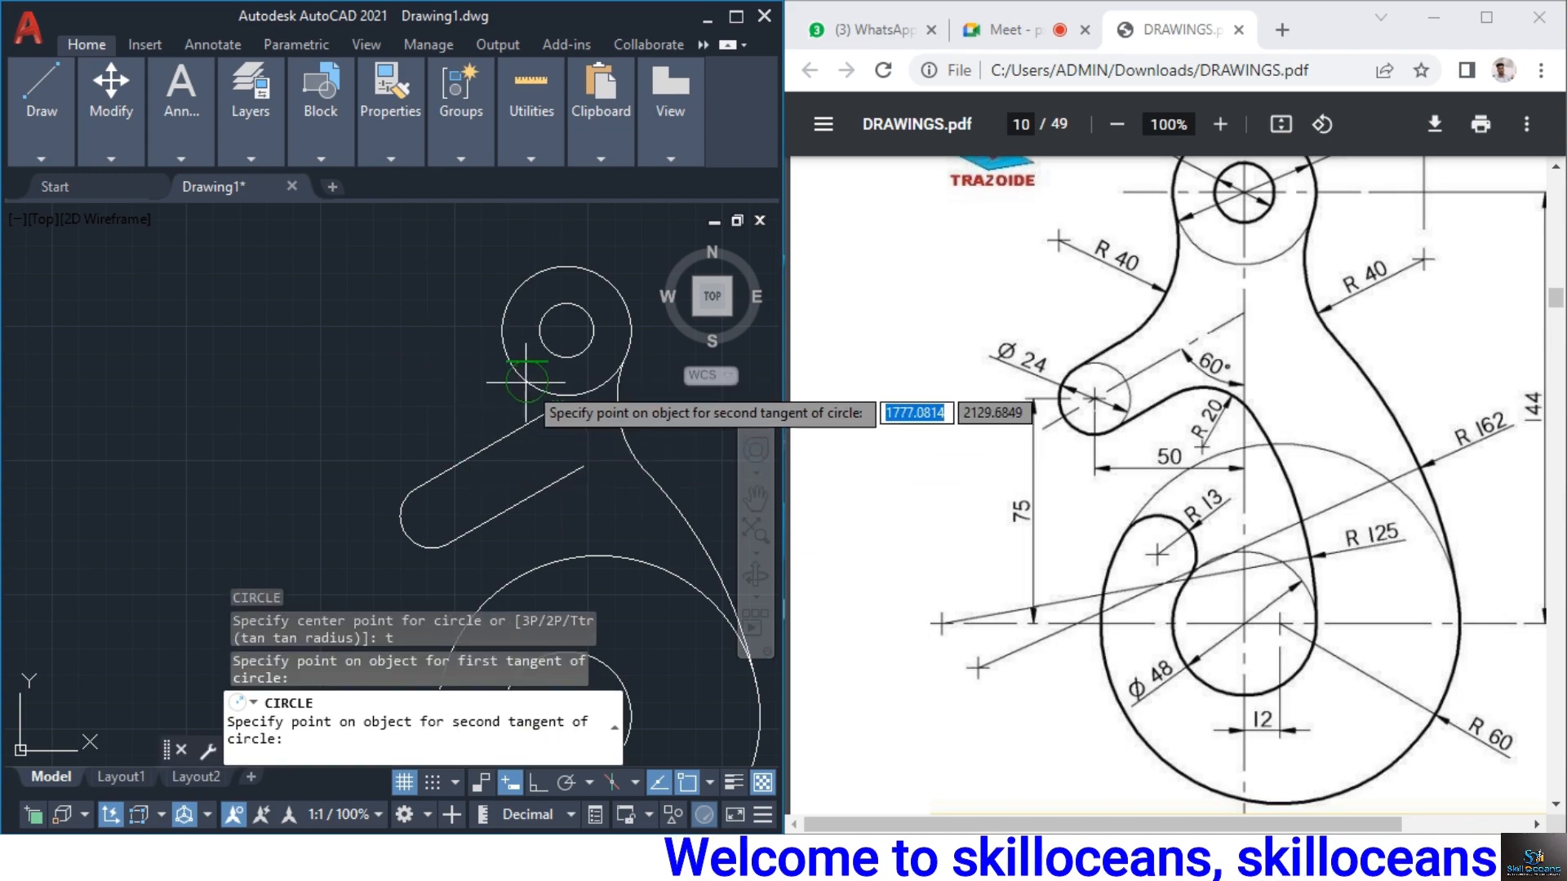
pyautogui.click(485, 407)
pyautogui.write('40')
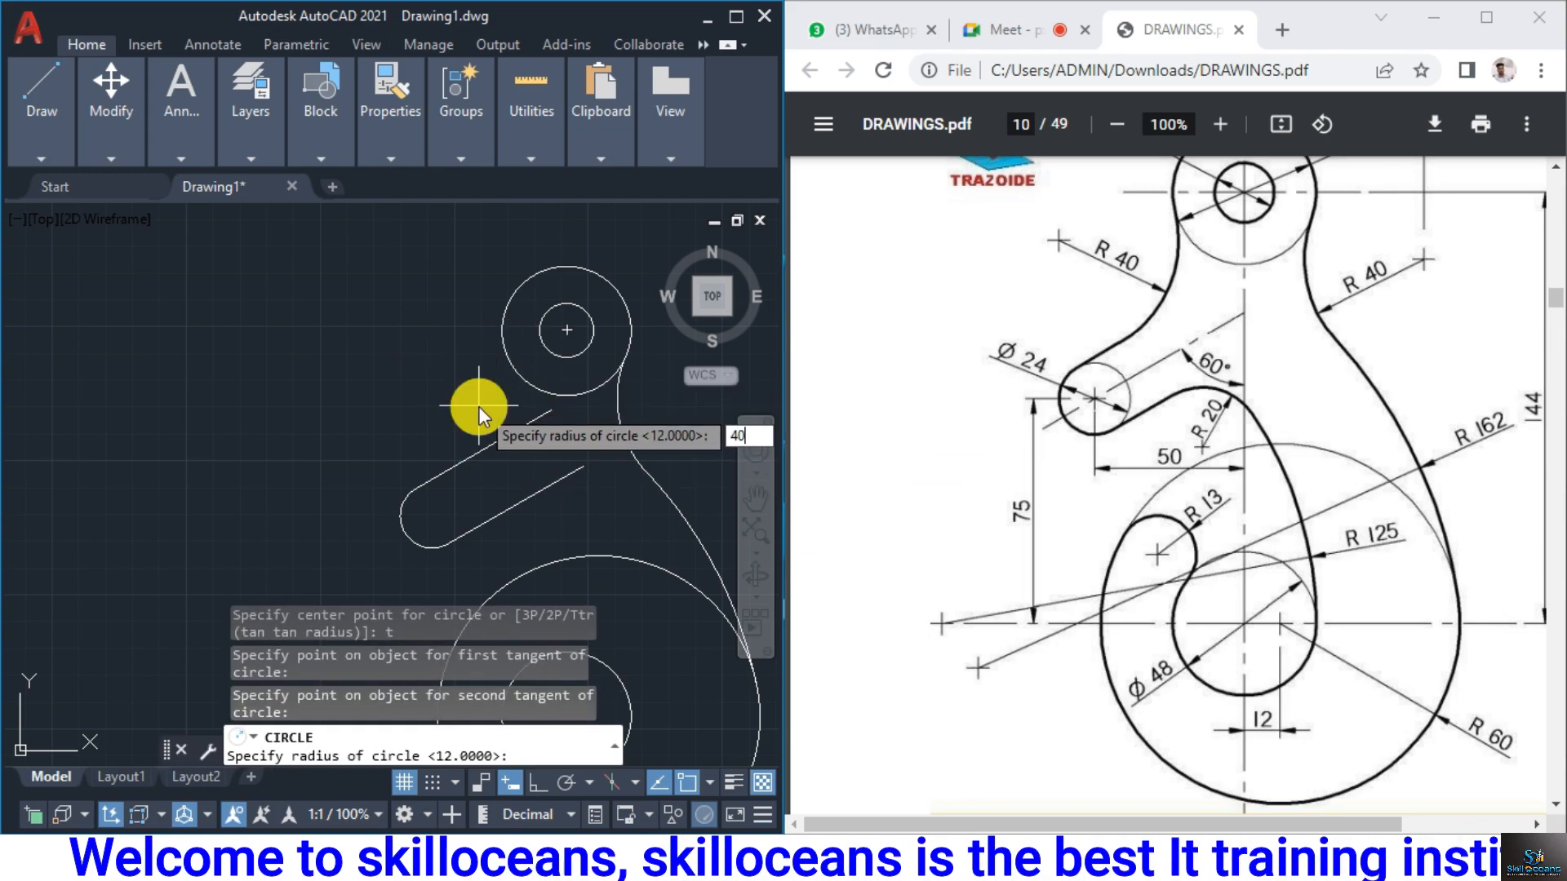
pyautogui.press('Return')
# Trim the radius 40 circle's outer portion, the arm's excess upper edge and the eye circle's lower arc into one continuous outline
pyautogui.moveTo(415, 411); pyautogui.dragTo(386, 409, button='middle')
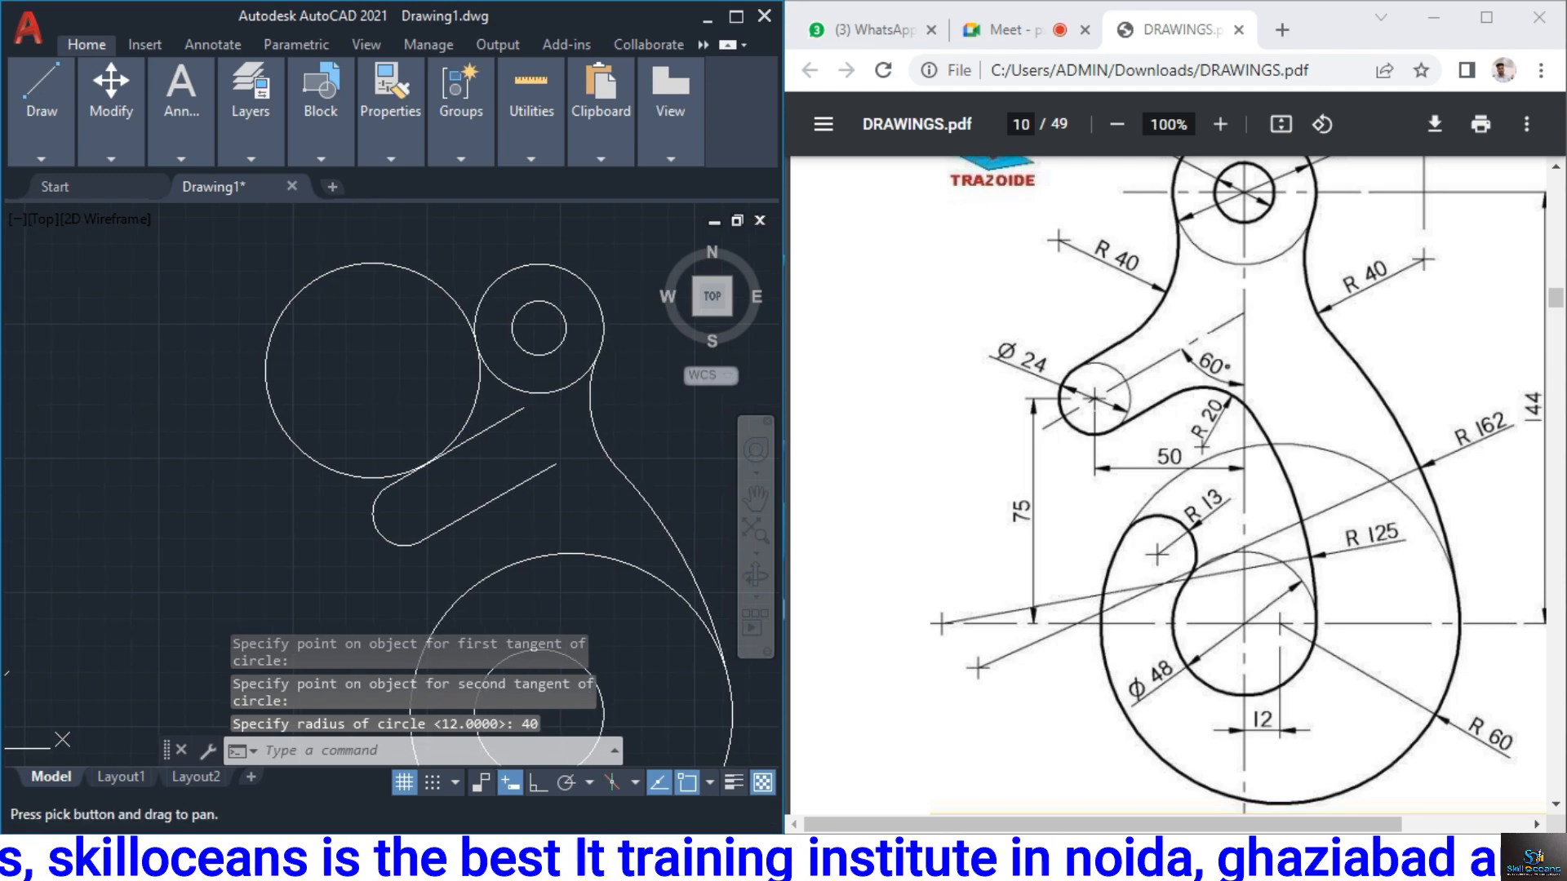
pyautogui.write('tr')
pyautogui.press('Return')
pyautogui.click(317, 446)
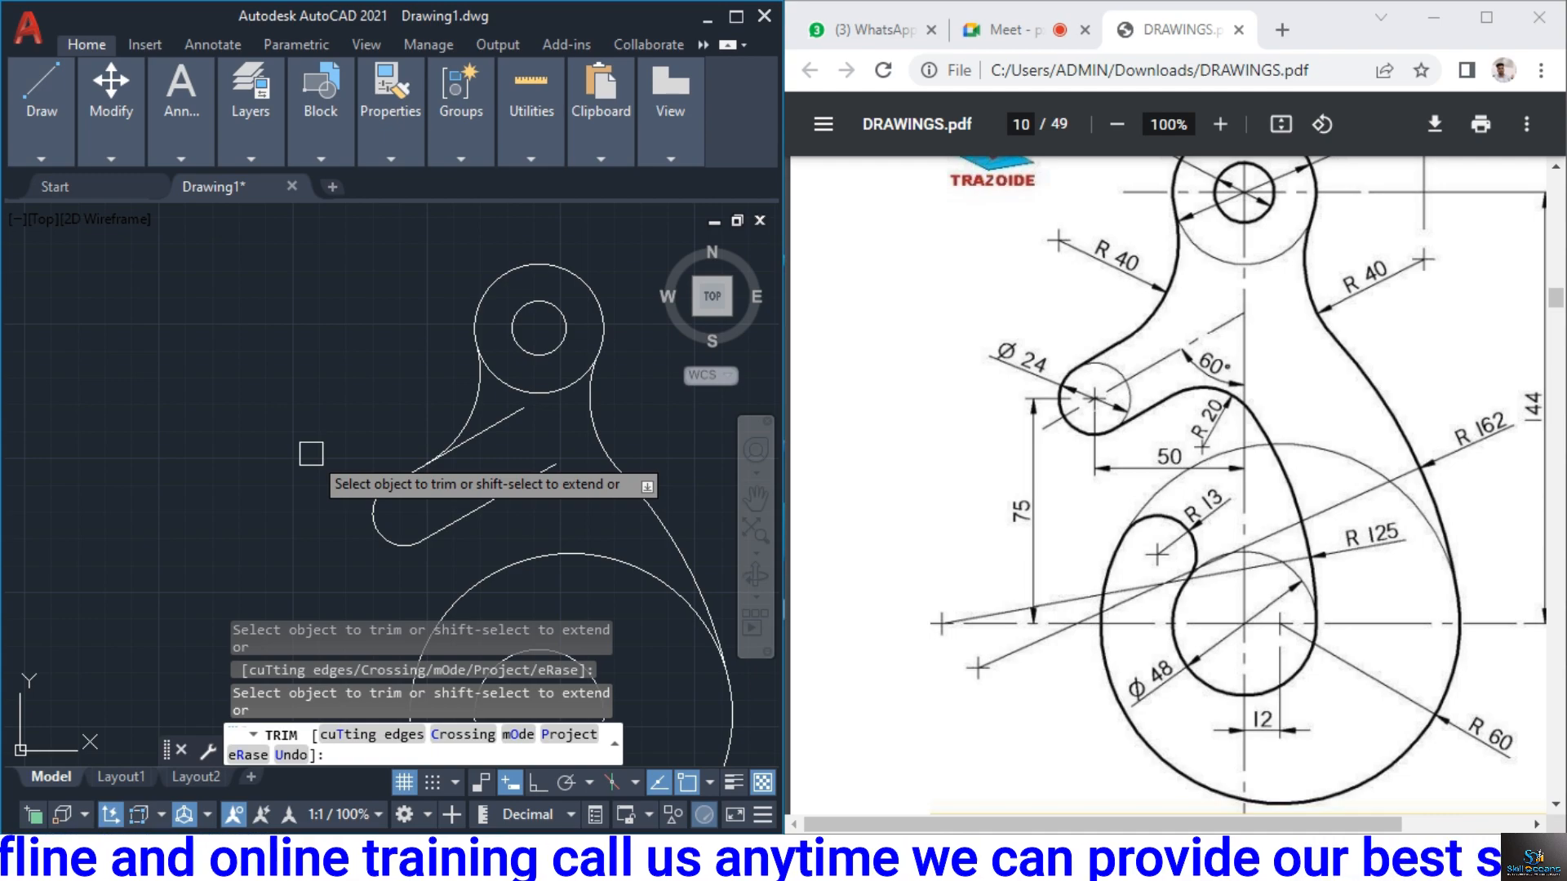
pyautogui.click(514, 426)
pyautogui.moveTo(526, 438); pyautogui.dragTo(527, 423, button='middle')
pyautogui.scroll(-2, 531, 363)
pyautogui.moveTo(563, 569)
pyautogui.mouseDown(button='middle')
pyautogui.moveTo(559, 454)
pyautogui.moveTo(549, 469)
pyautogui.mouseUp(button='middle')
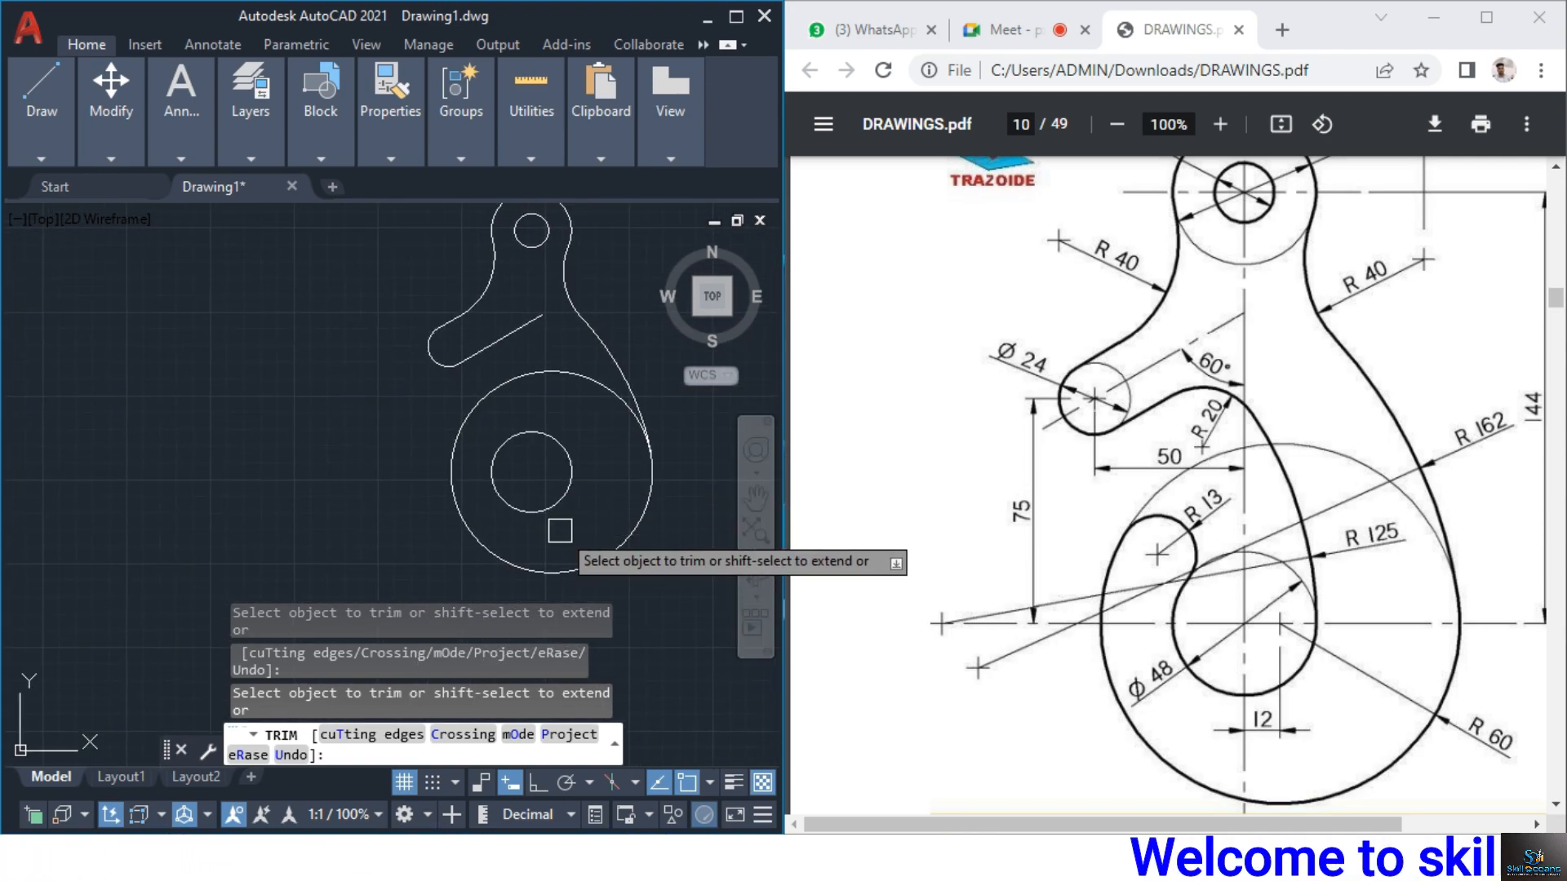
pyautogui.press('Escape')
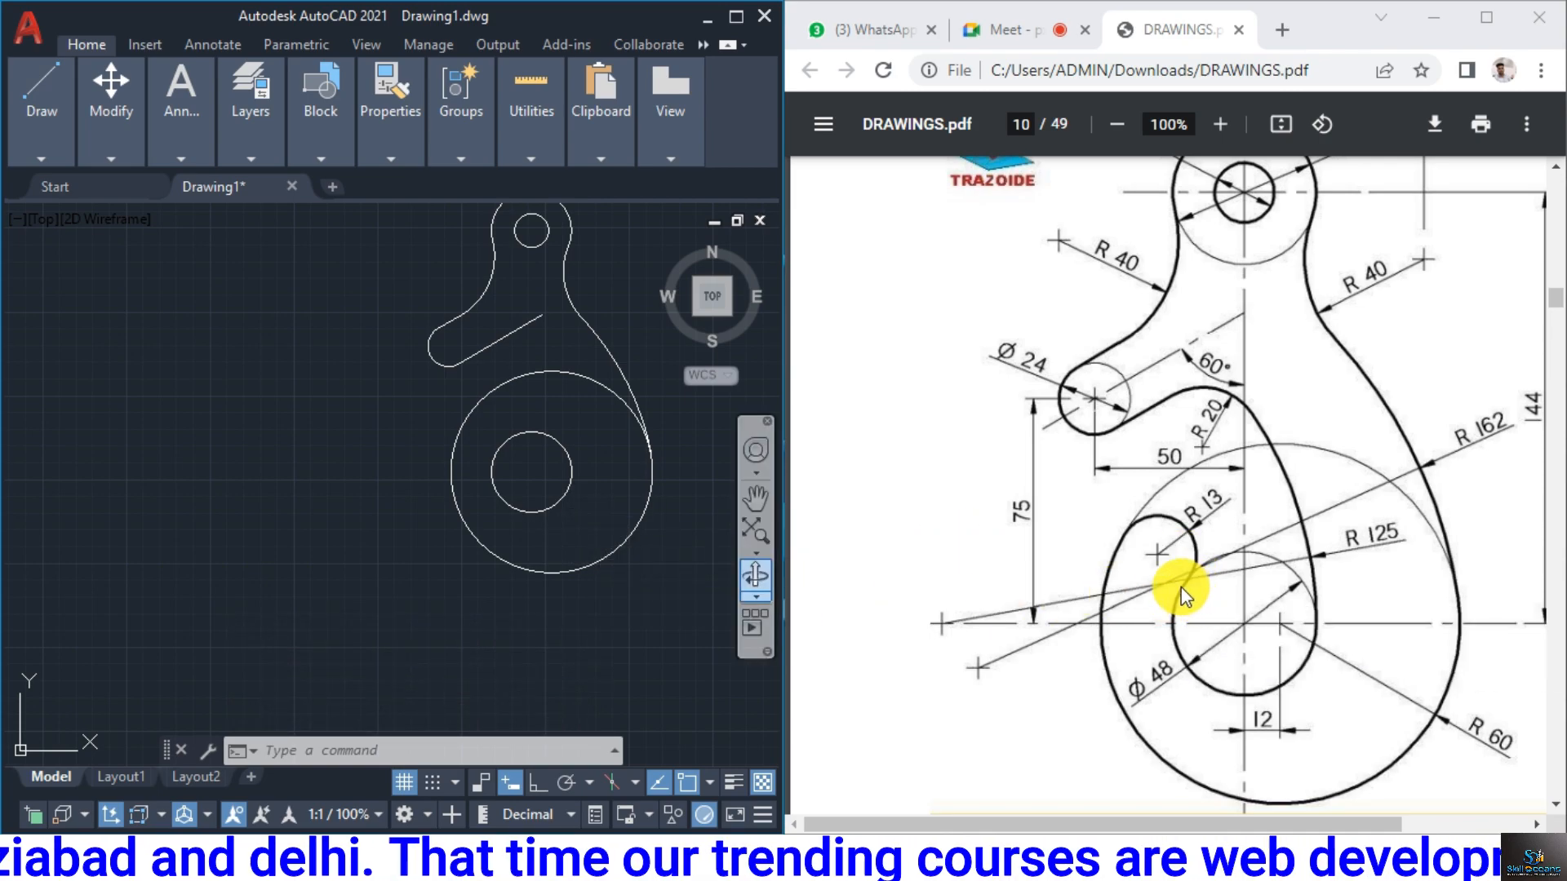
# Draw a tangent-tangent-radius circle of radius 13 between the large hook circle and the diameter 48 circle, at their upper left
pyautogui.write('c')
pyautogui.press('Return')
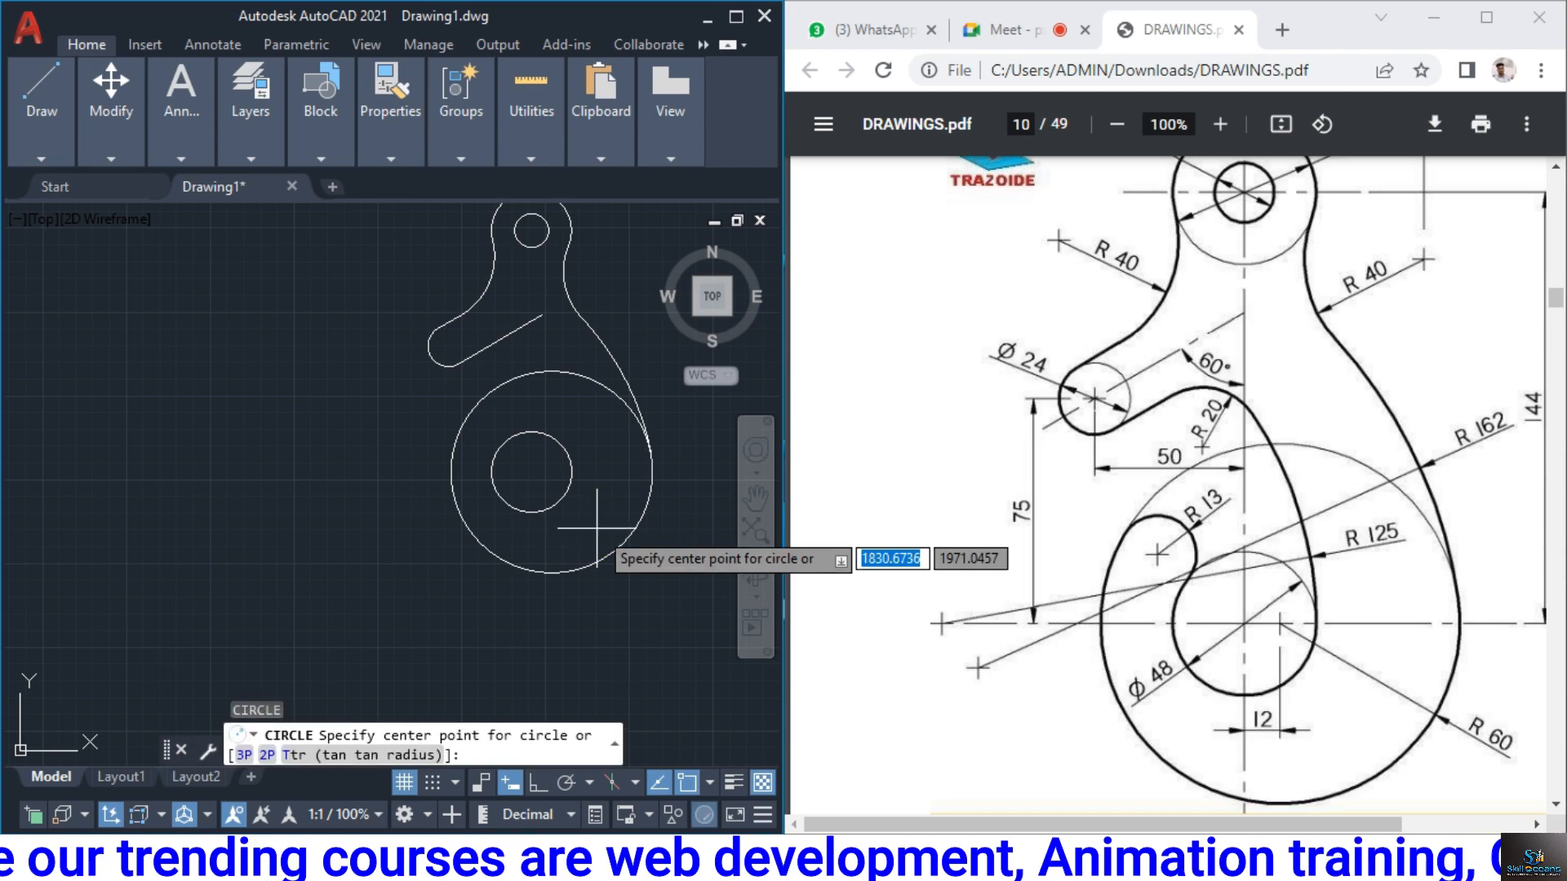
pyautogui.write('t')
pyautogui.press('Return')
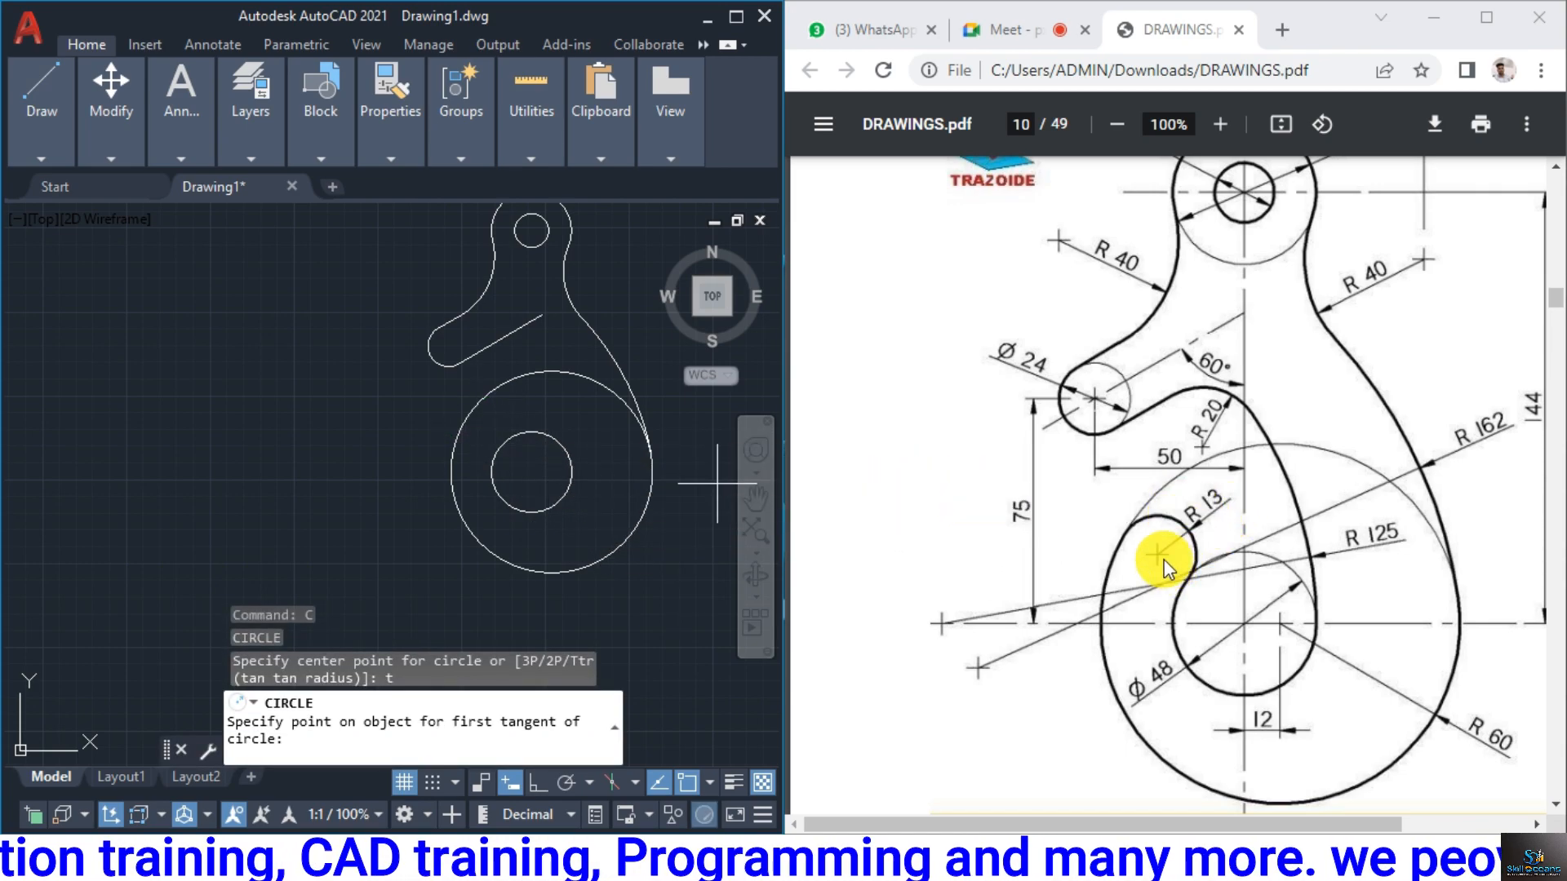
pyautogui.click(463, 420)
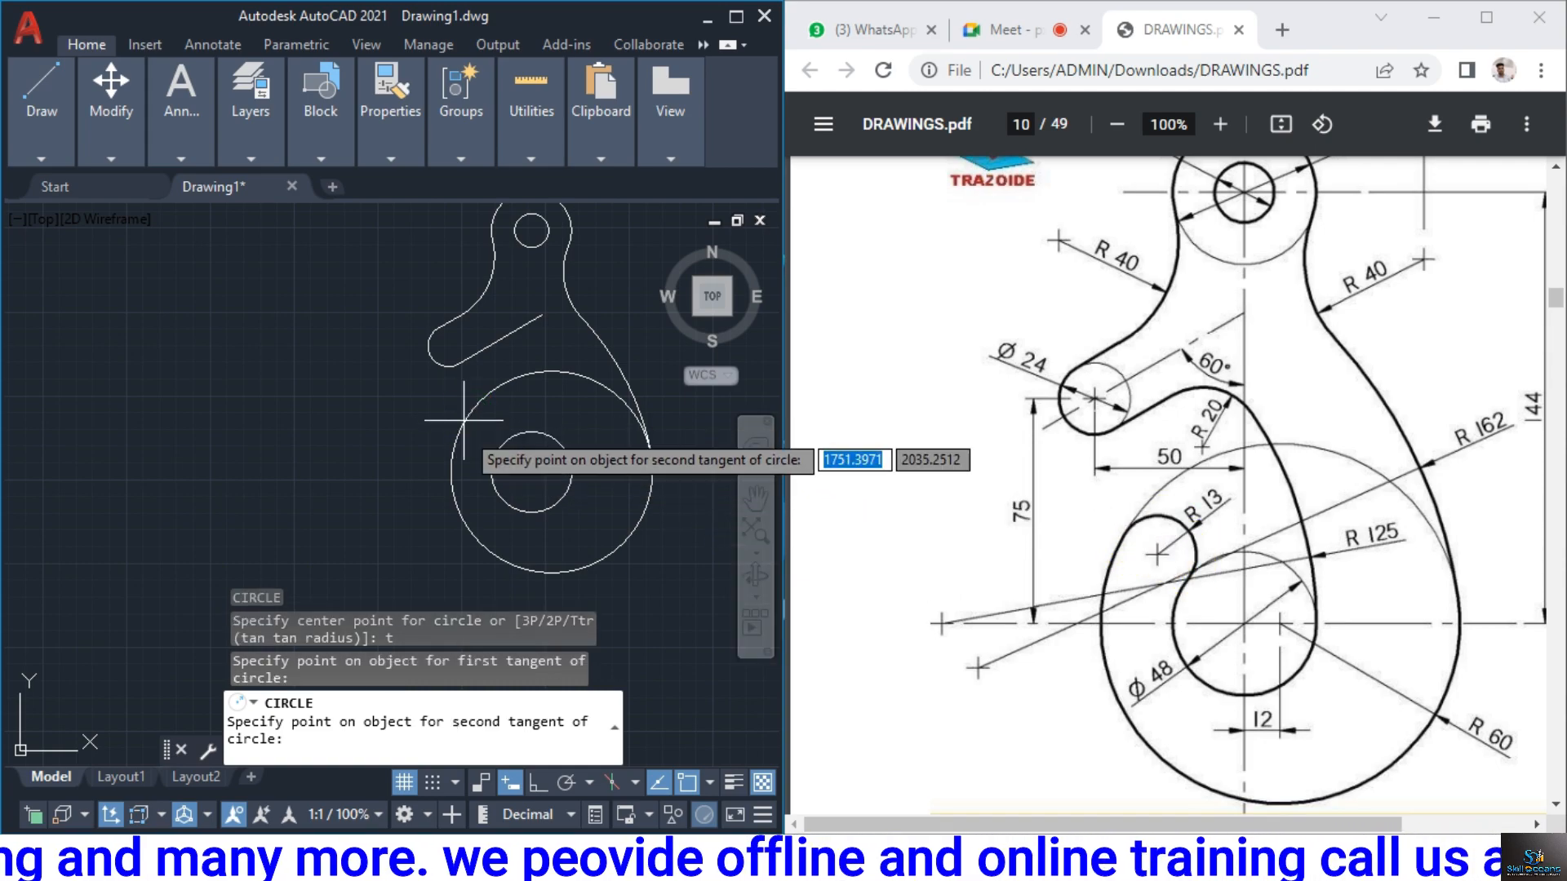
pyautogui.click(500, 447)
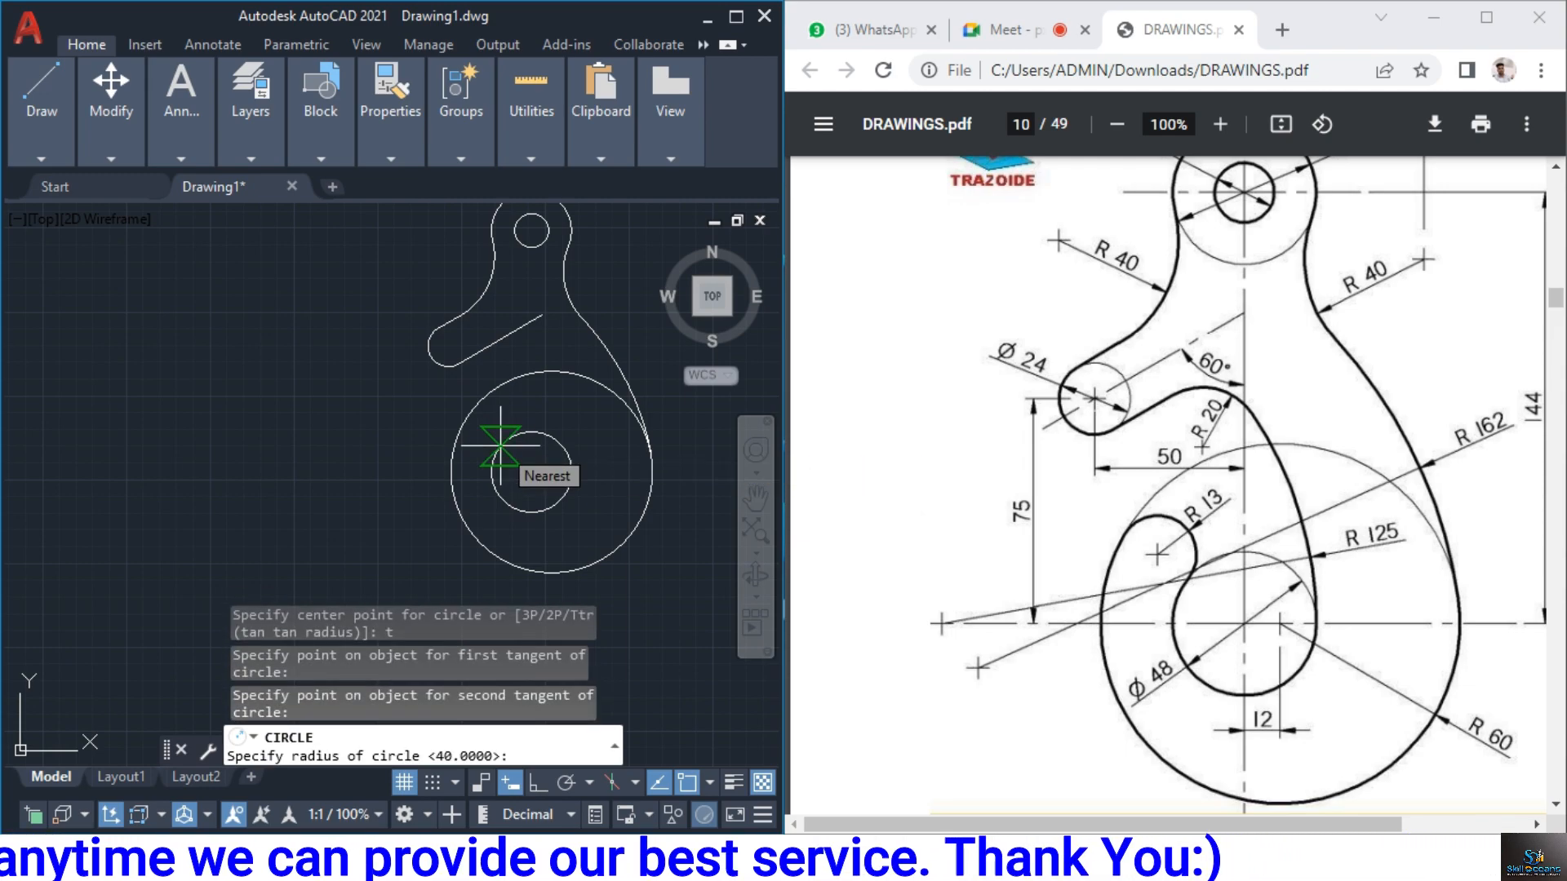
pyautogui.write('13')
pyautogui.press('Return')
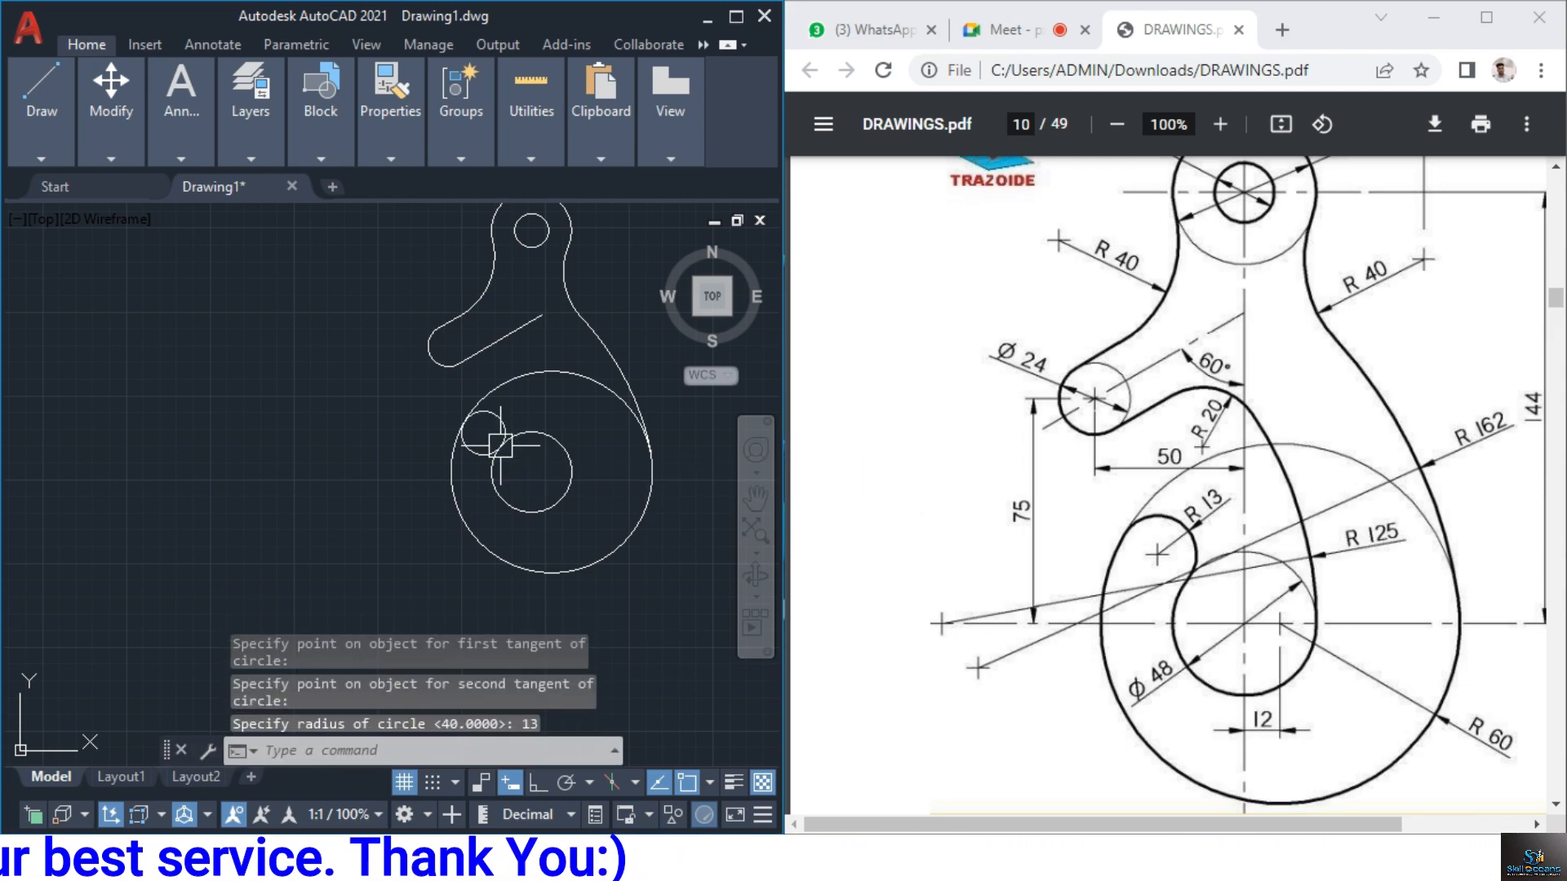
# Trim the radius 13 circle's lower portion and the large hook circle's upper arc to form the rounded hook tip
pyautogui.scroll(3, 584, 490)
pyautogui.scroll(-1, 573, 493)
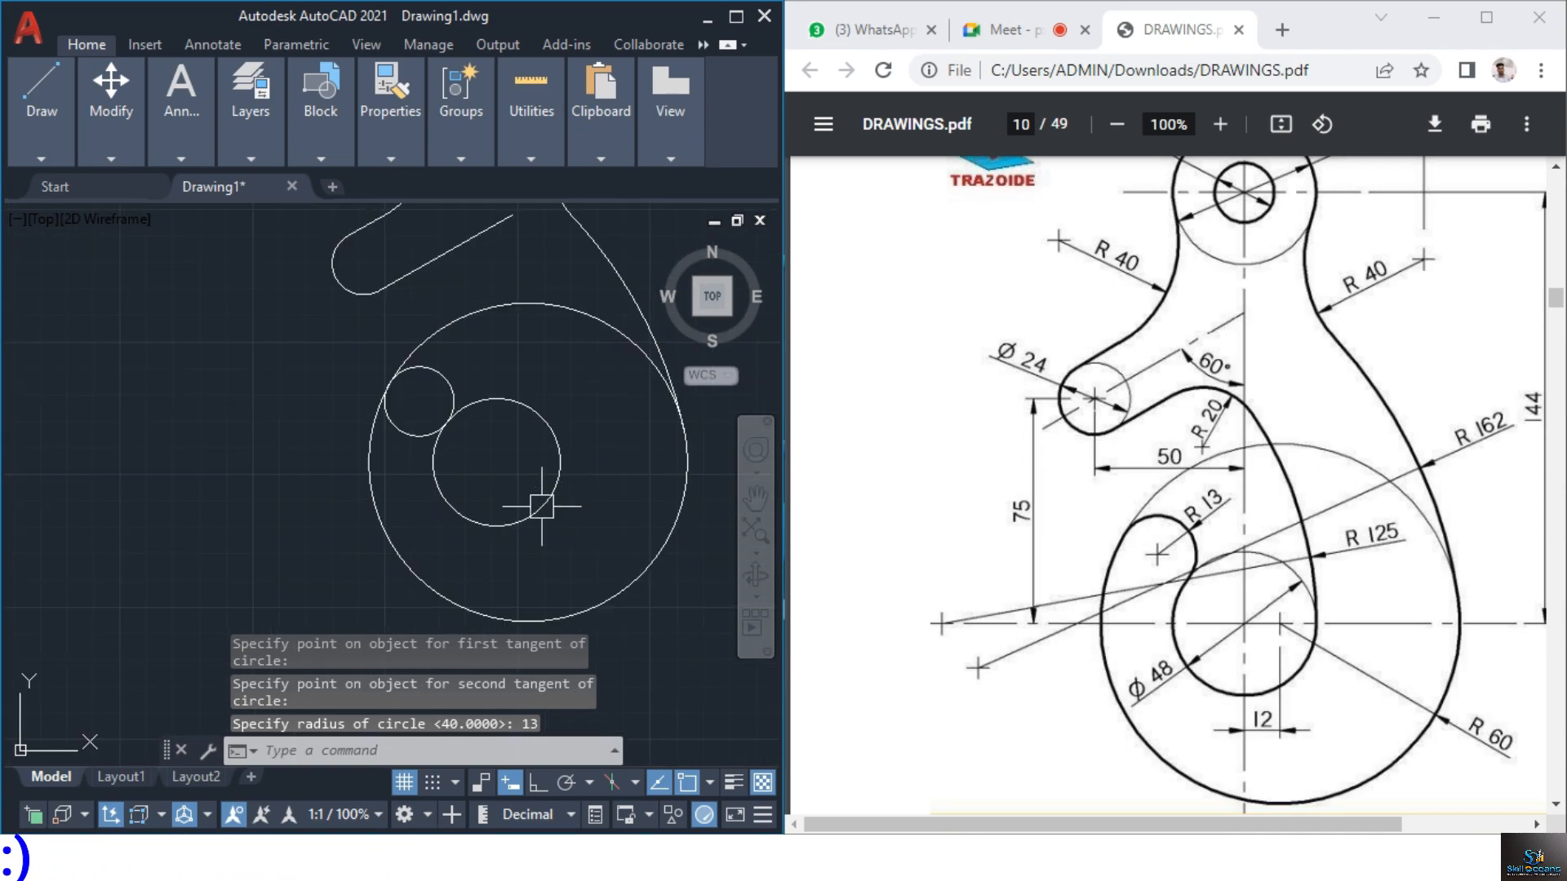
pyautogui.write('tr')
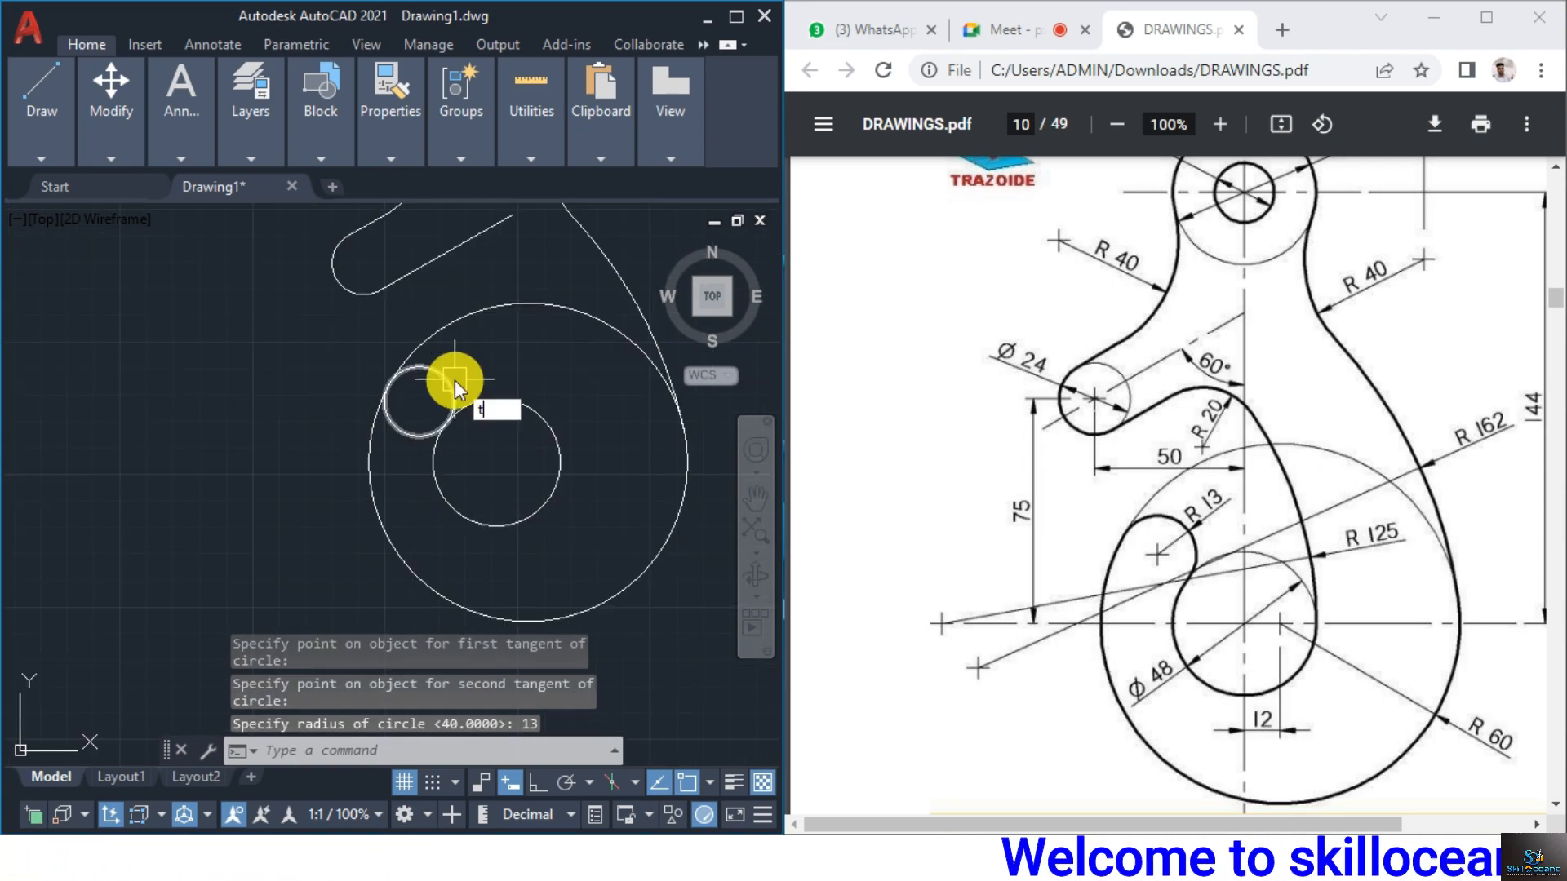
pyautogui.press('Return')
pyautogui.click(404, 431)
pyautogui.click(468, 317)
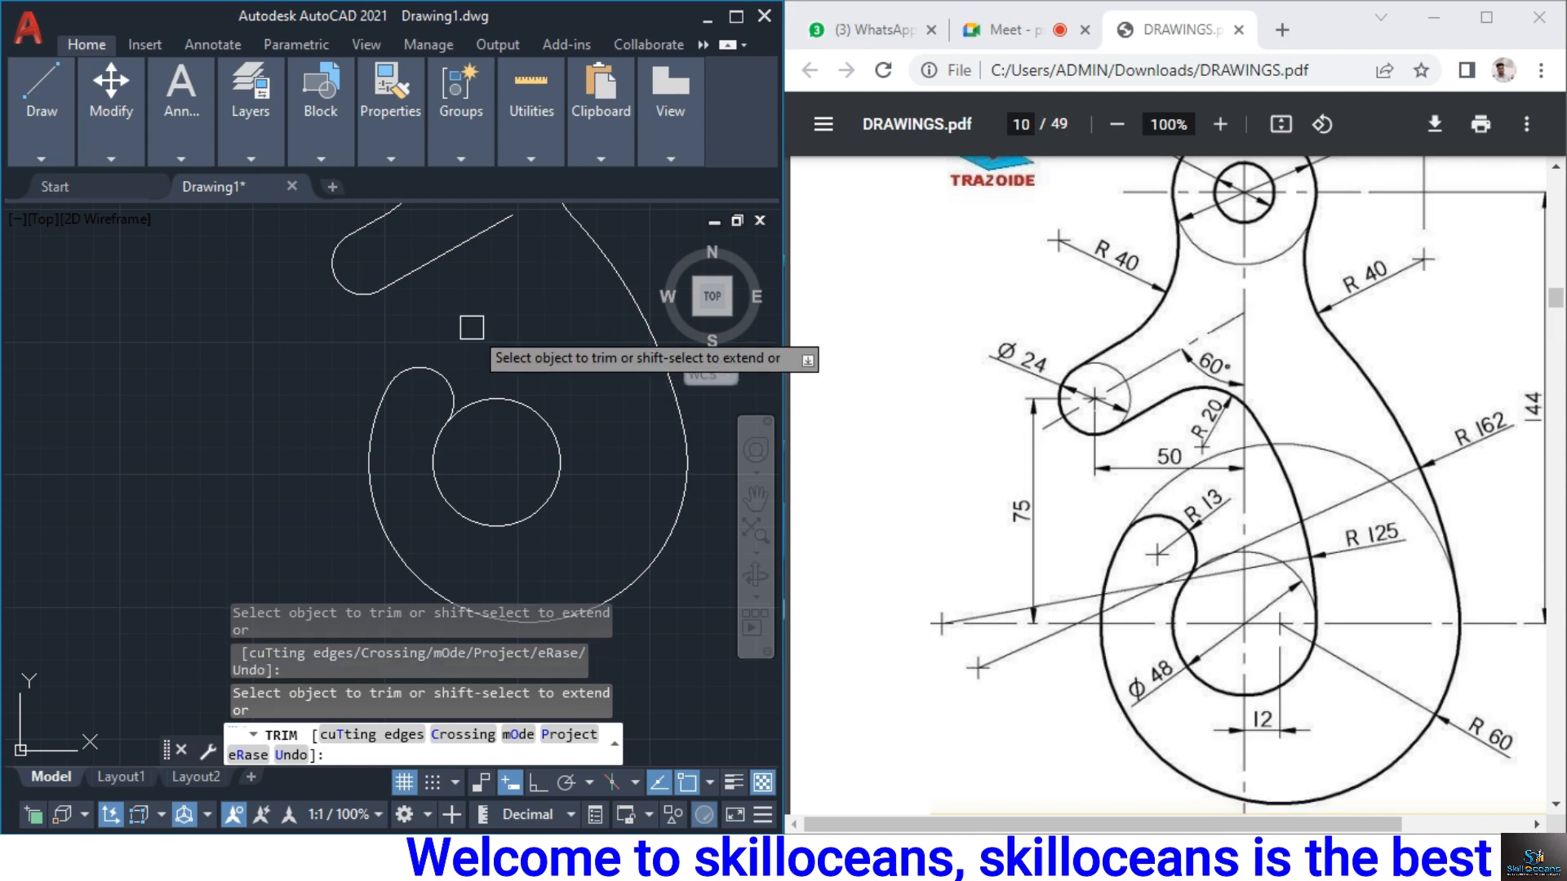
pyautogui.moveTo(505, 463); pyautogui.dragTo(501, 540, button='middle')
pyautogui.press('Escape')
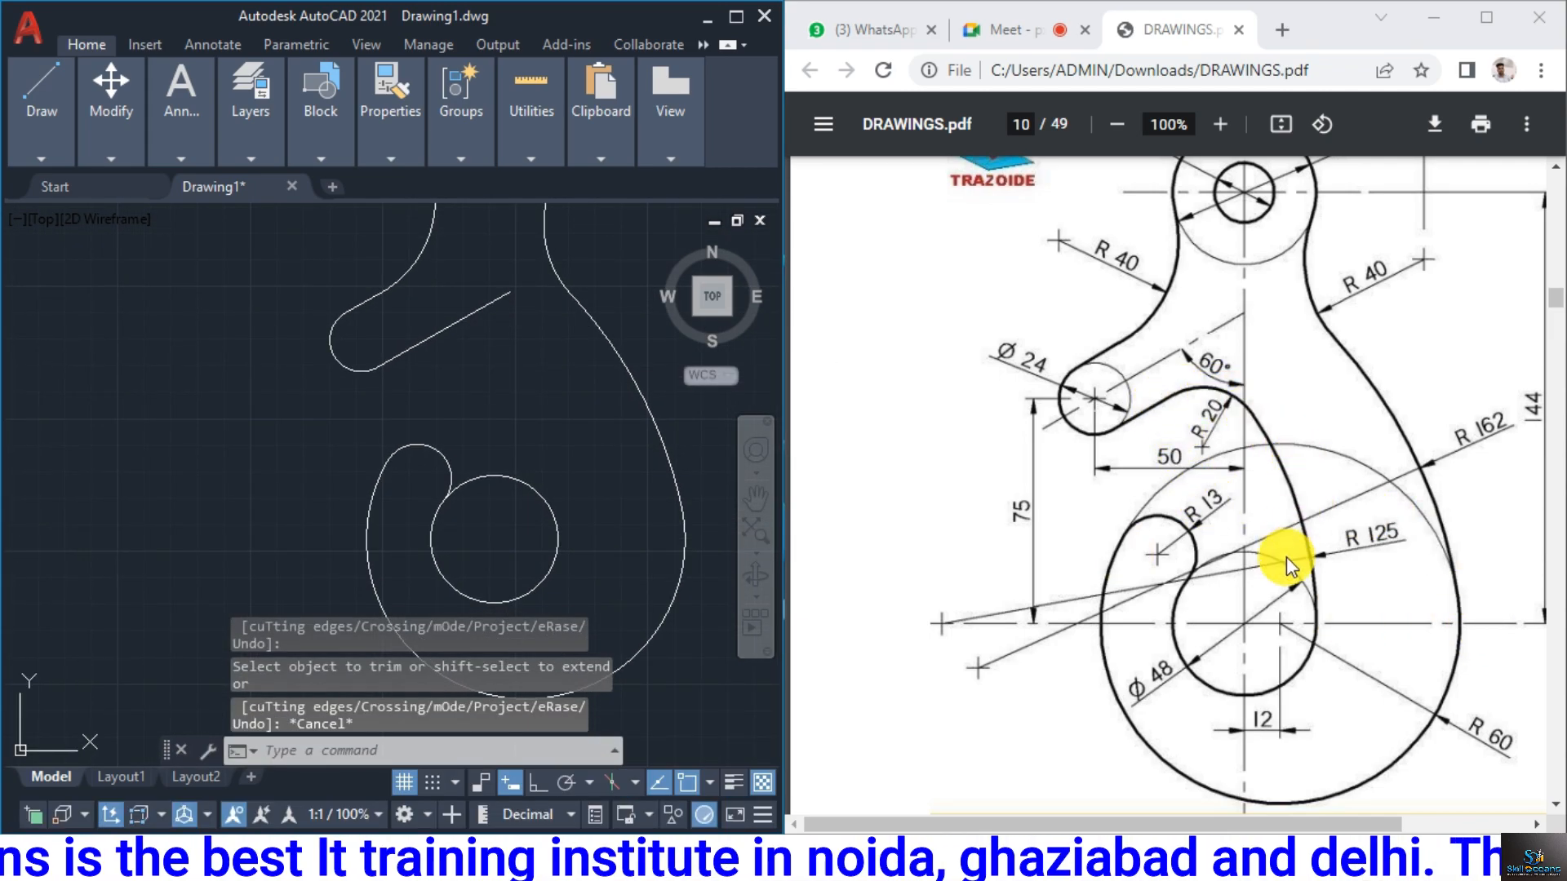
# Draw a vertical construction line about 105 long upward from the diameter 48 circle's center, with ortho on
pyautogui.scroll(-2, 542, 455)
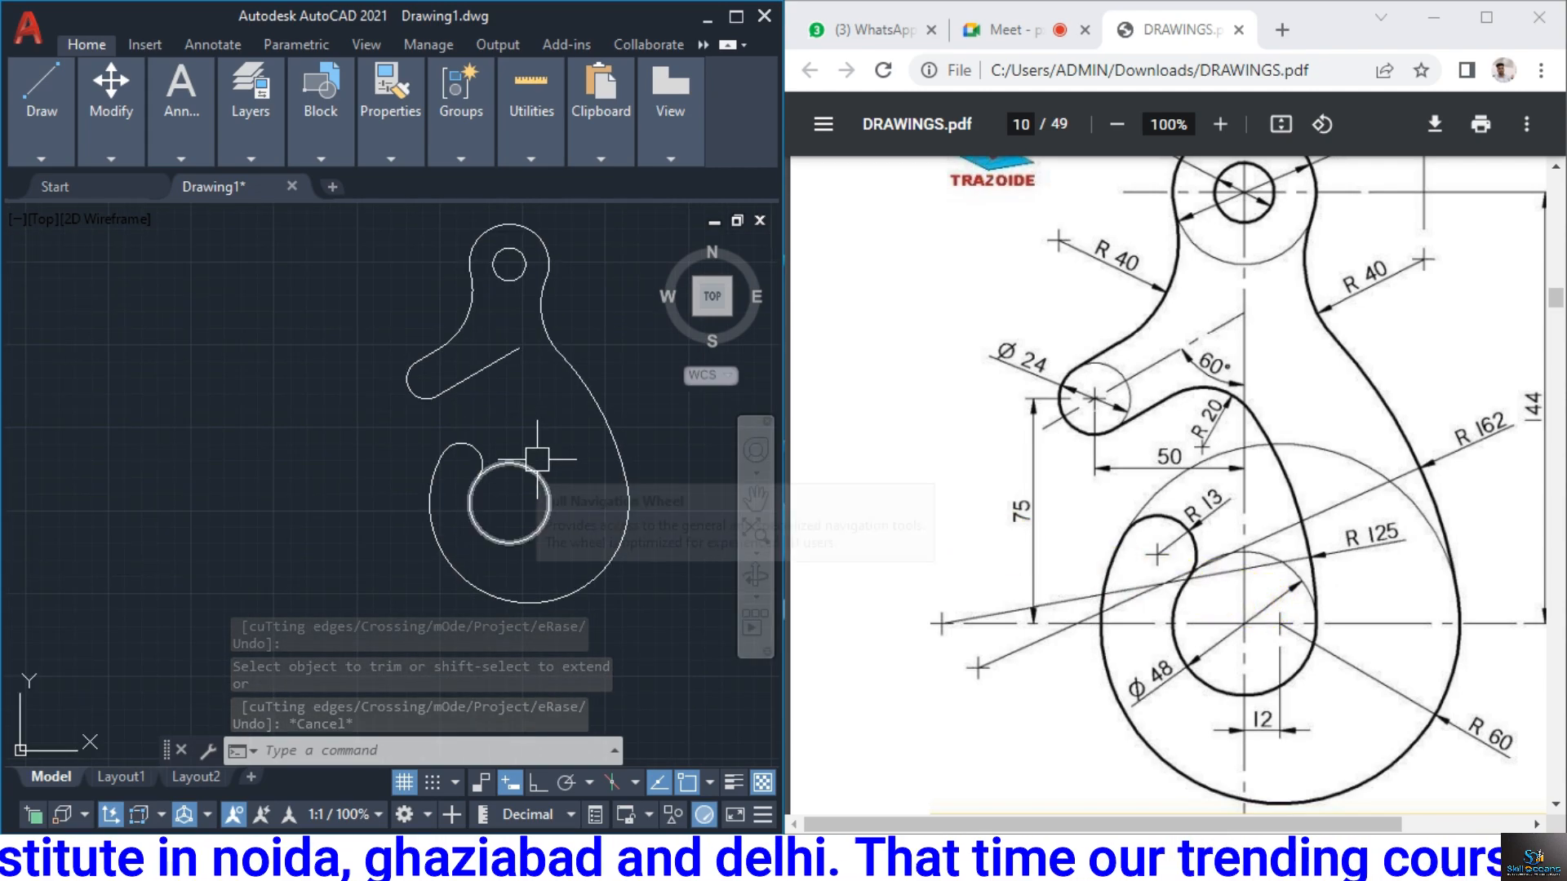
pyautogui.write('l')
pyautogui.press('Return')
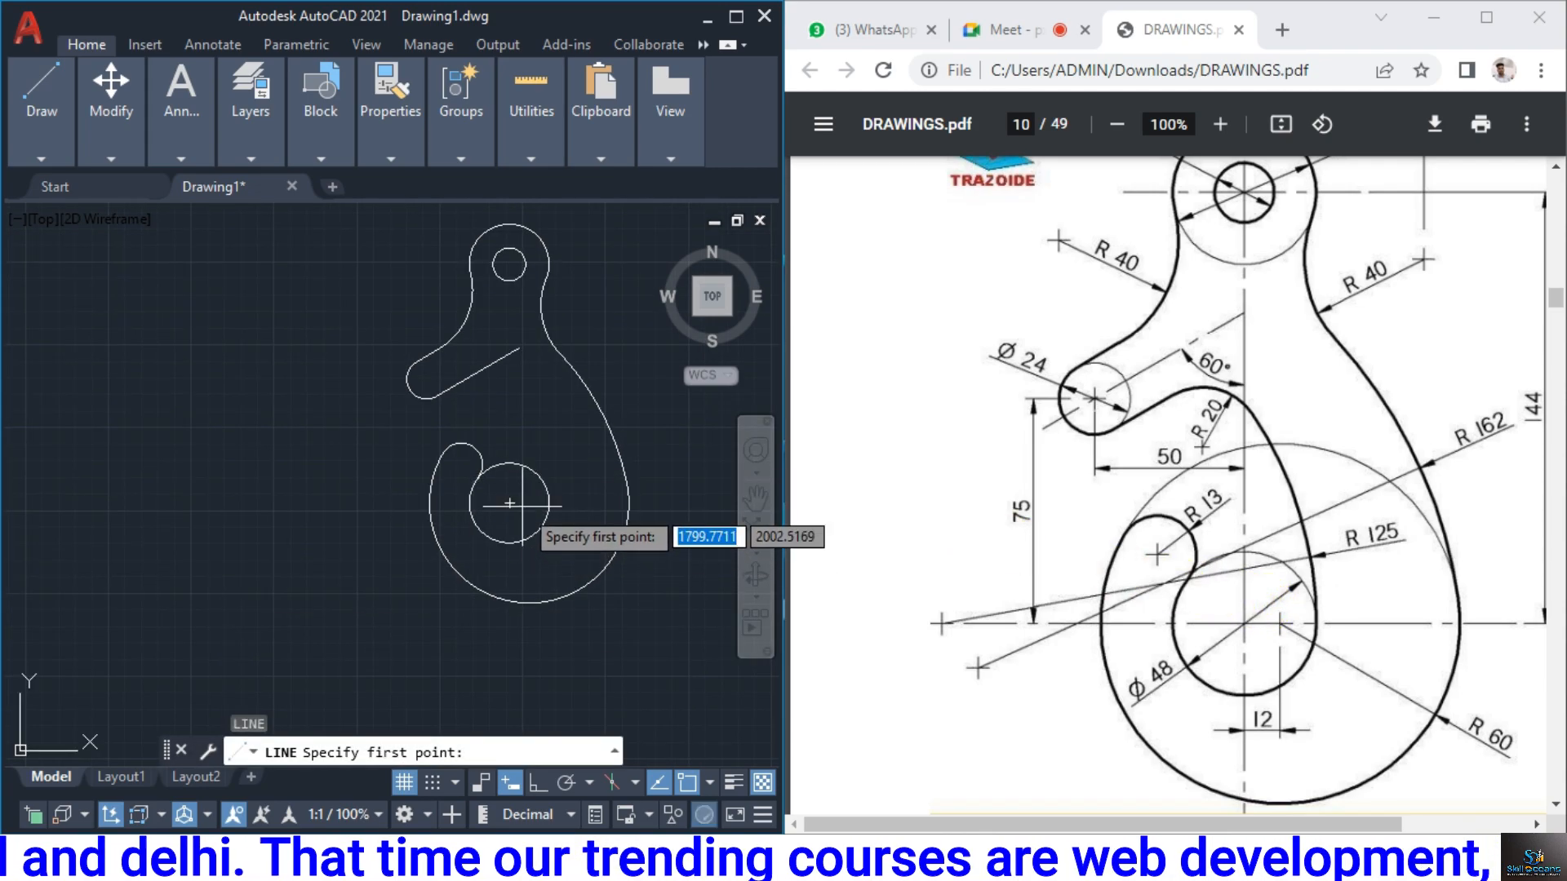
pyautogui.click(509, 503)
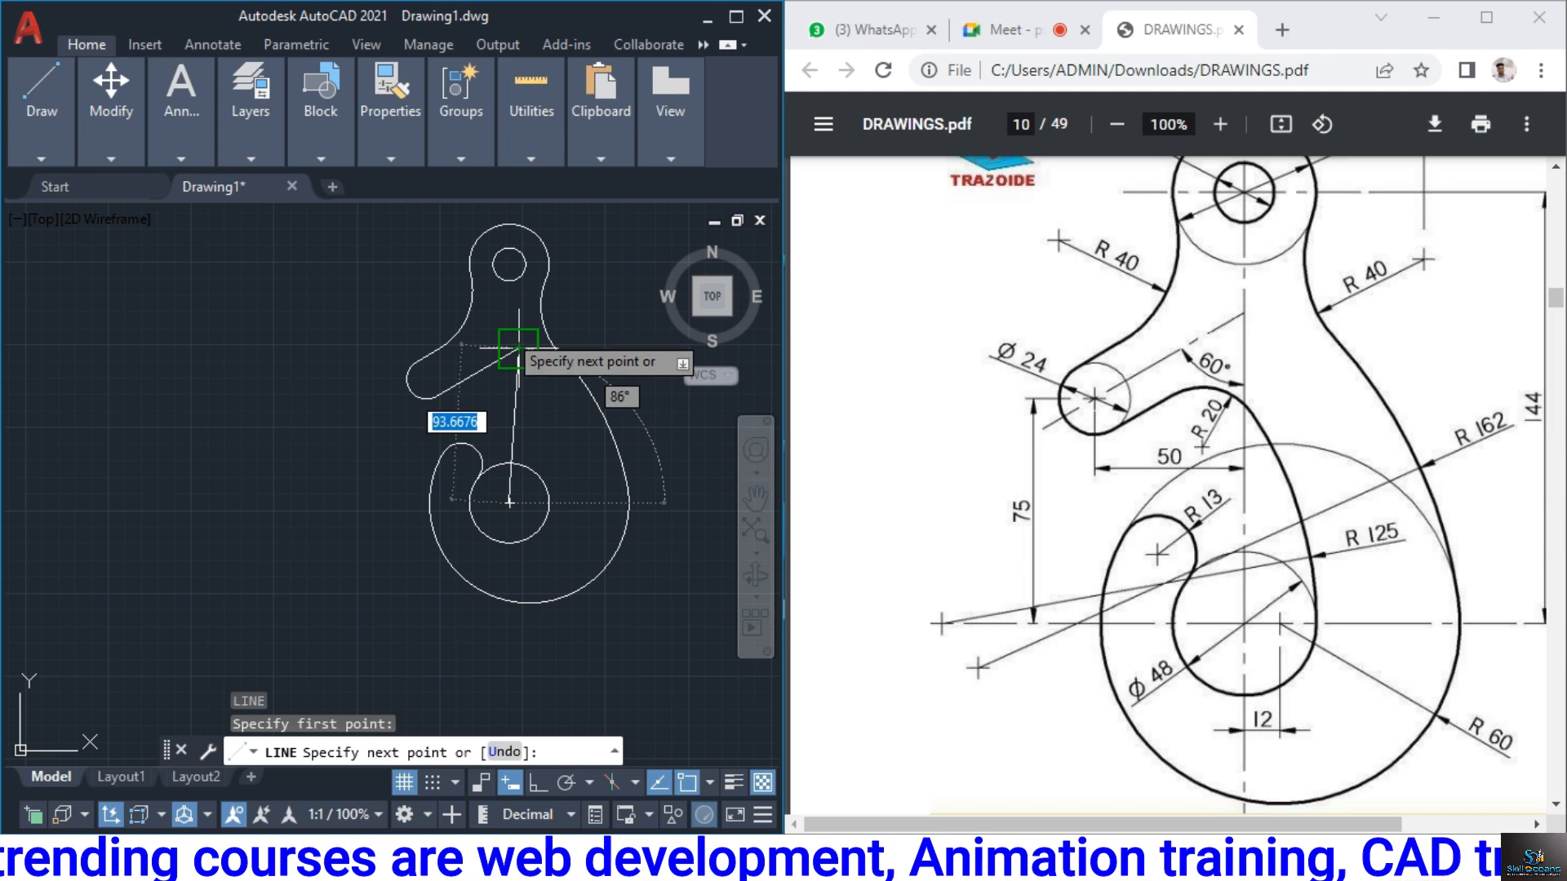
pyautogui.press('F9')
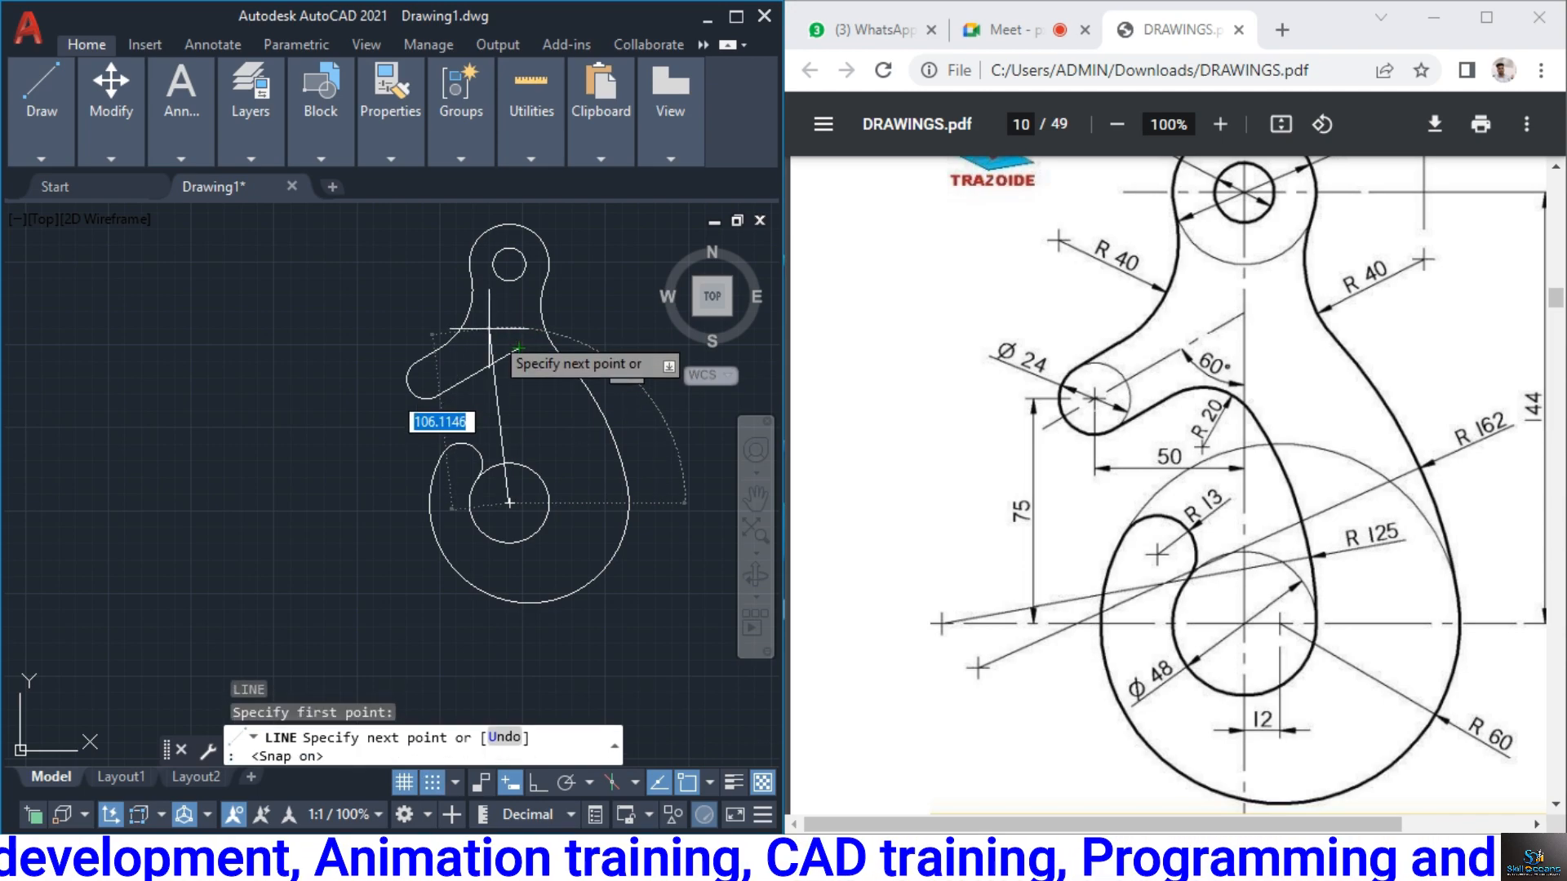
pyautogui.press('F8')
pyautogui.scroll(2, 498, 326)
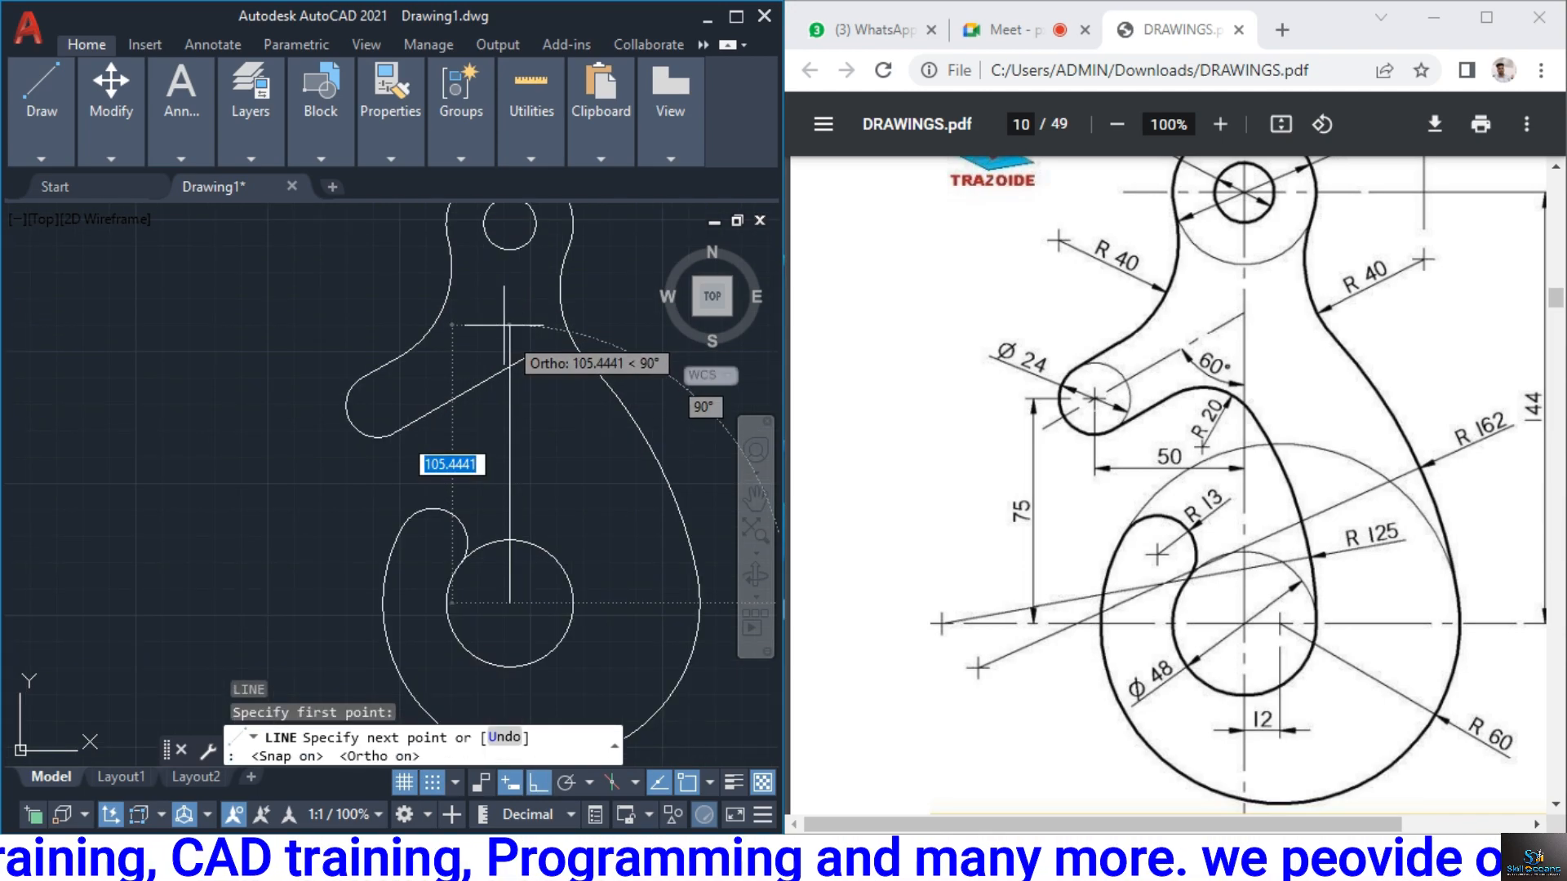
pyautogui.click(505, 324)
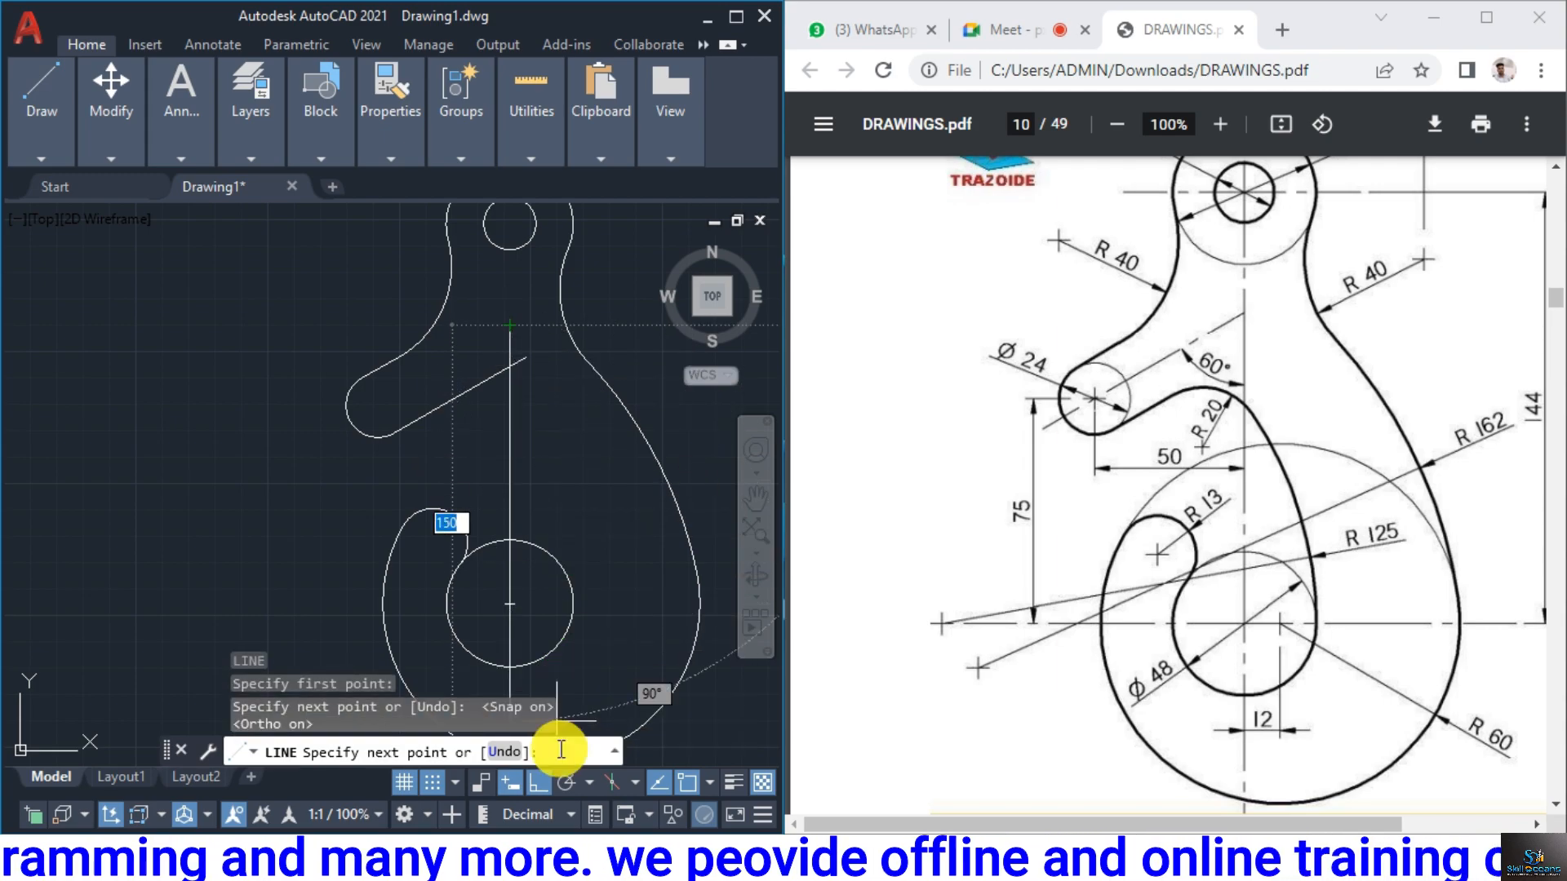
pyautogui.press('Escape')
pyautogui.moveTo(573, 446); pyautogui.dragTo(559, 404, button='middle')
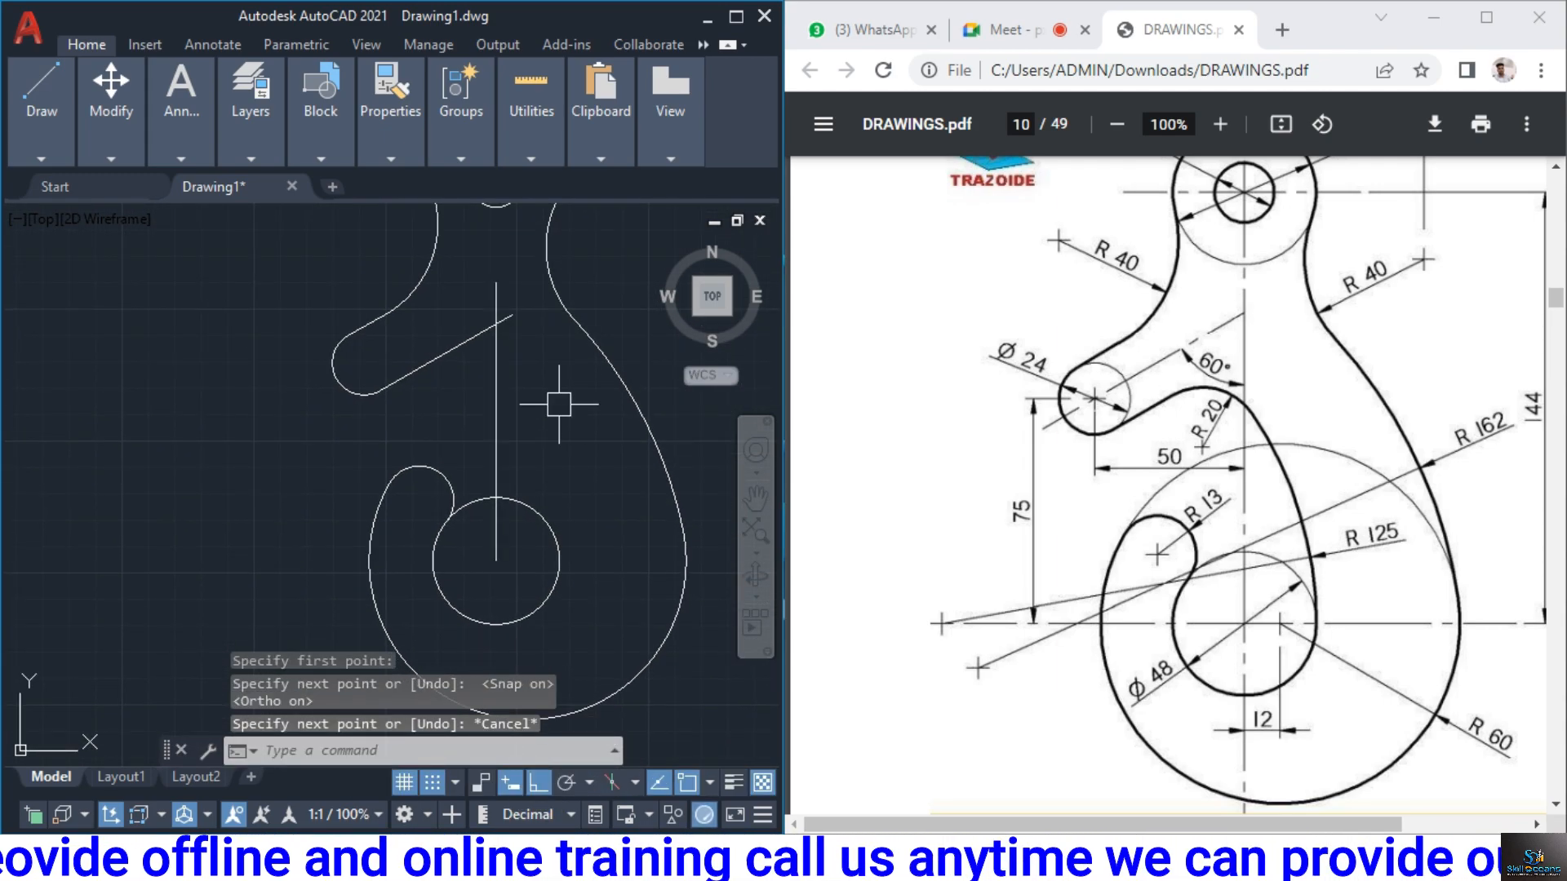
pyautogui.click(469, 345)
pyautogui.click(497, 414)
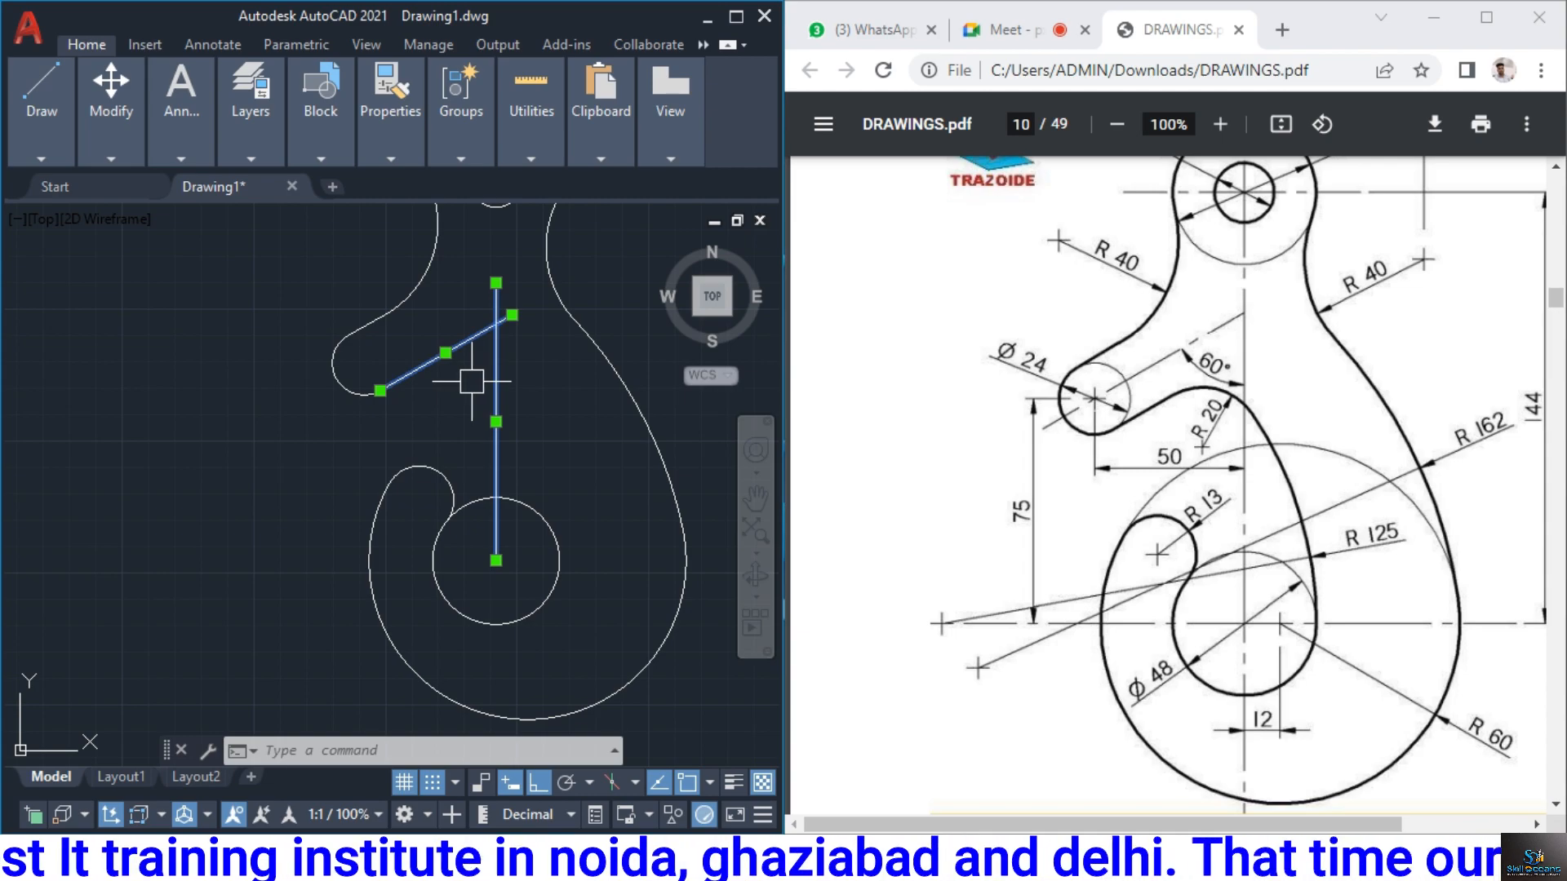
pyautogui.press('Escape')
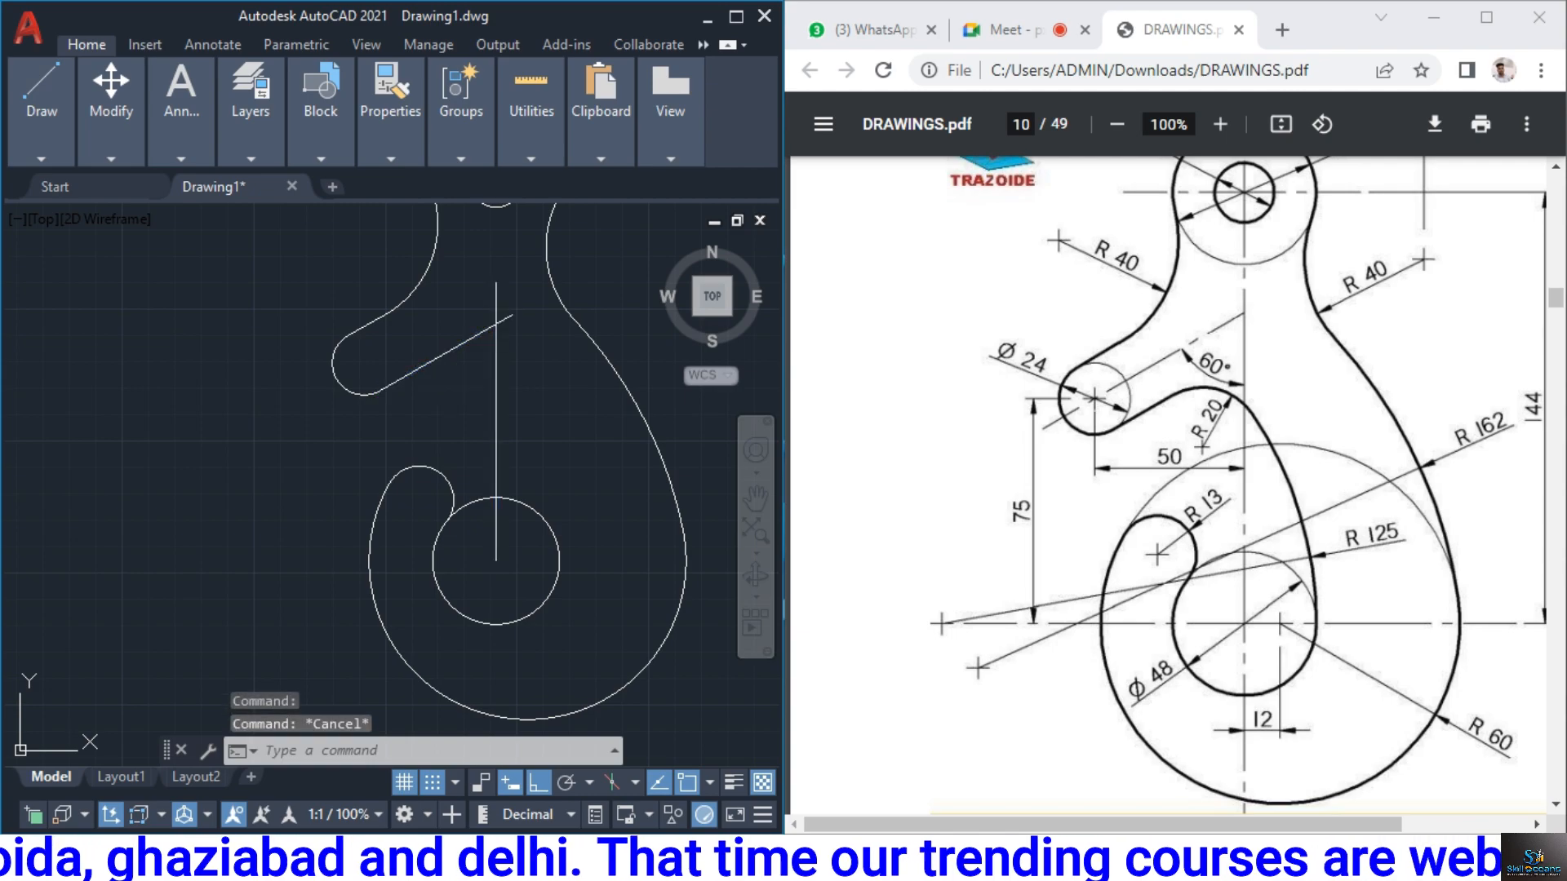
# Draw a tangent-tangent-radius circle of radius 20 touching the arm's lower edge and the vertical construction line
pyautogui.write('c')
pyautogui.press('Return')
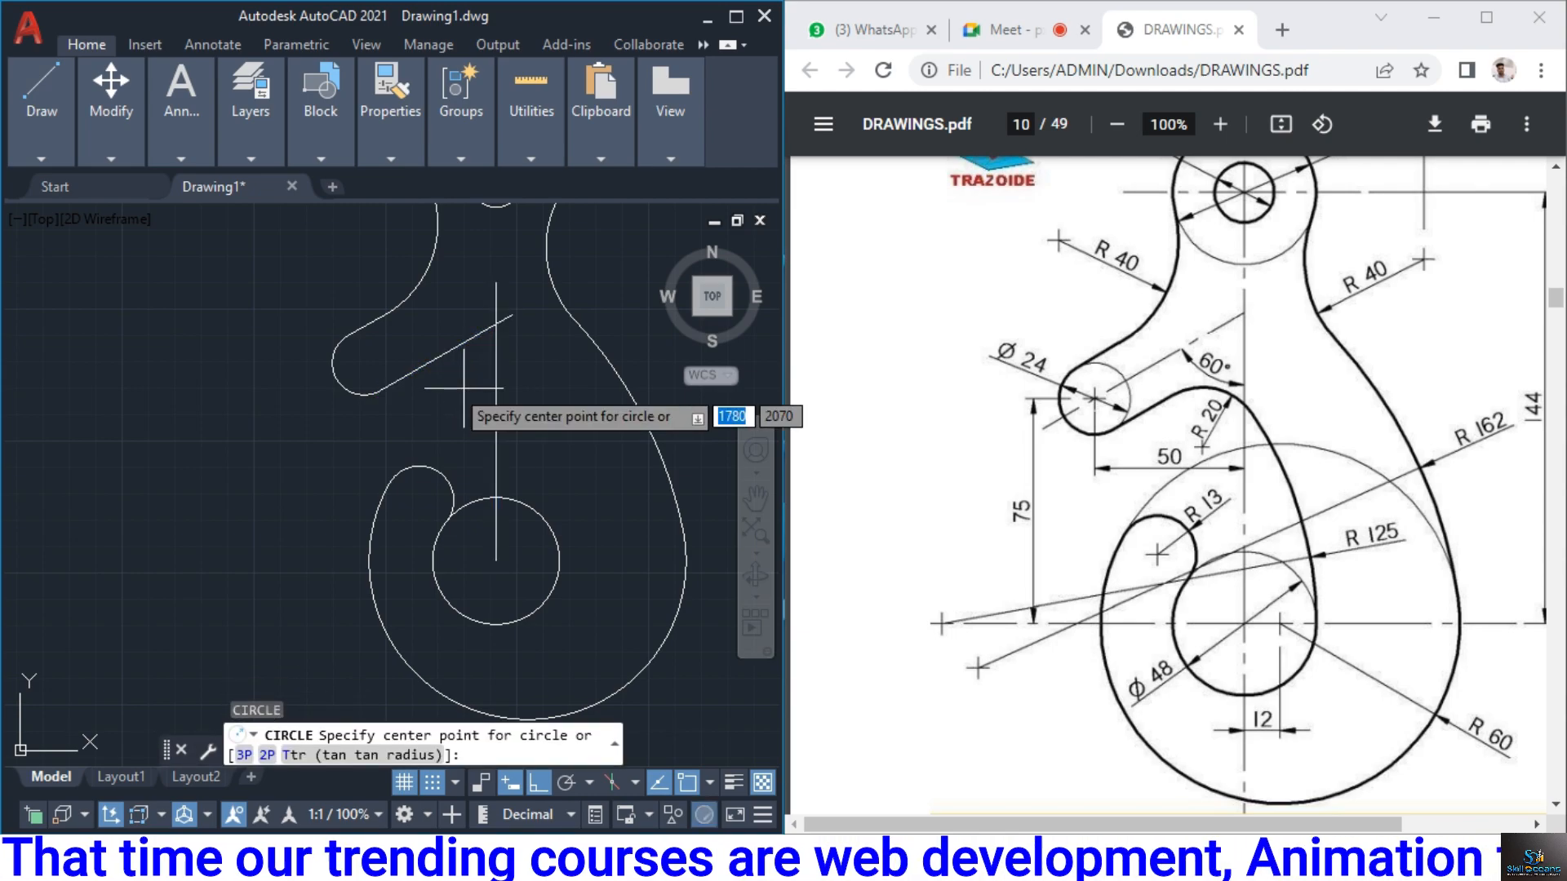
pyautogui.write('t')
pyautogui.press('Return')
pyautogui.click(461, 343)
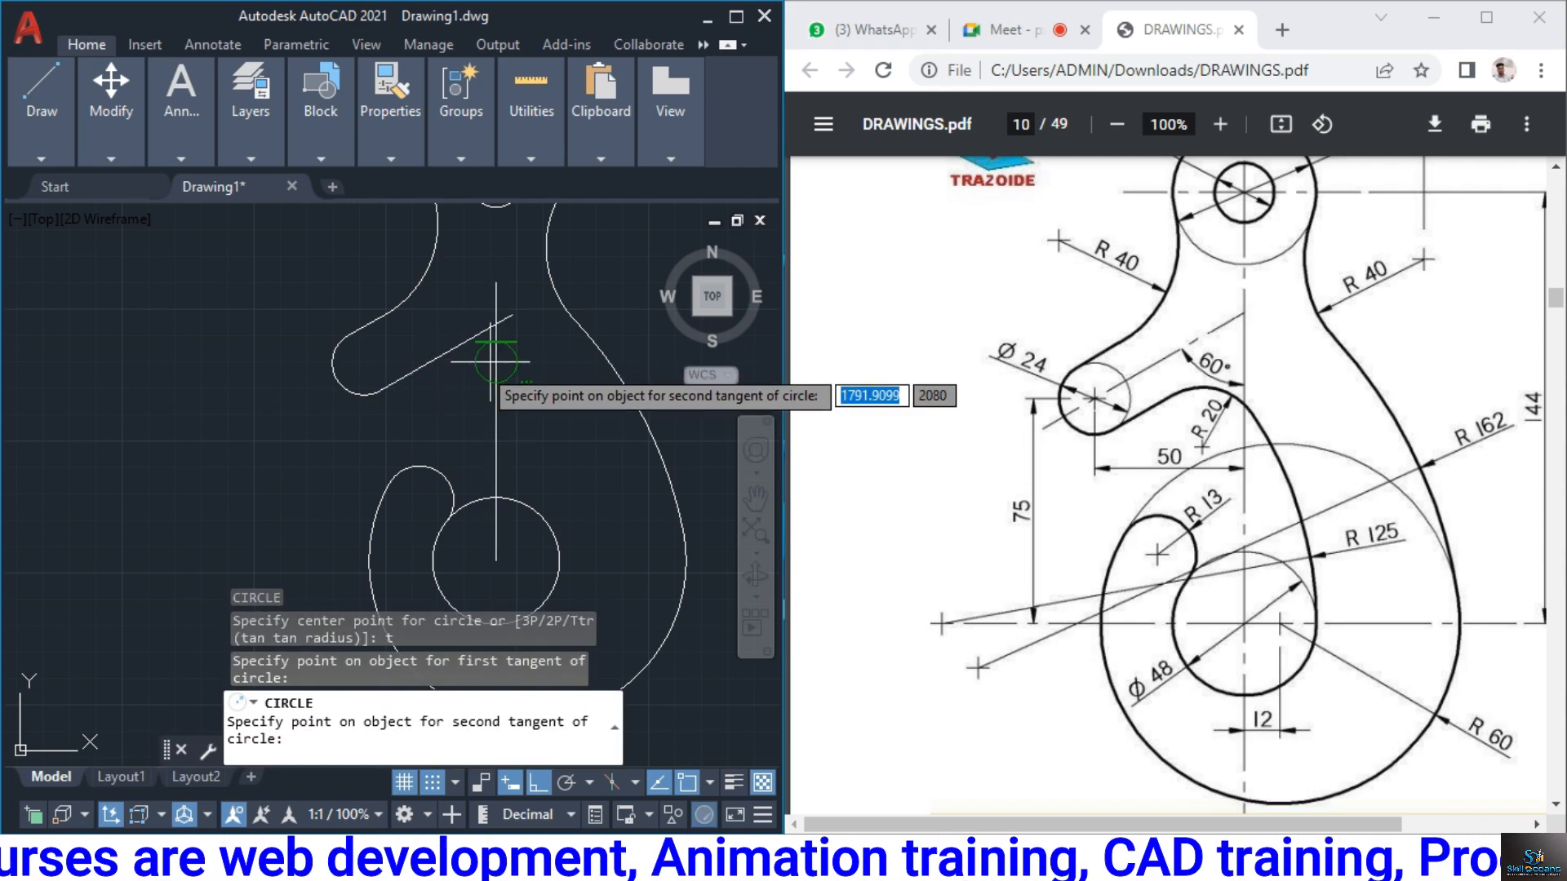
pyautogui.click(495, 359)
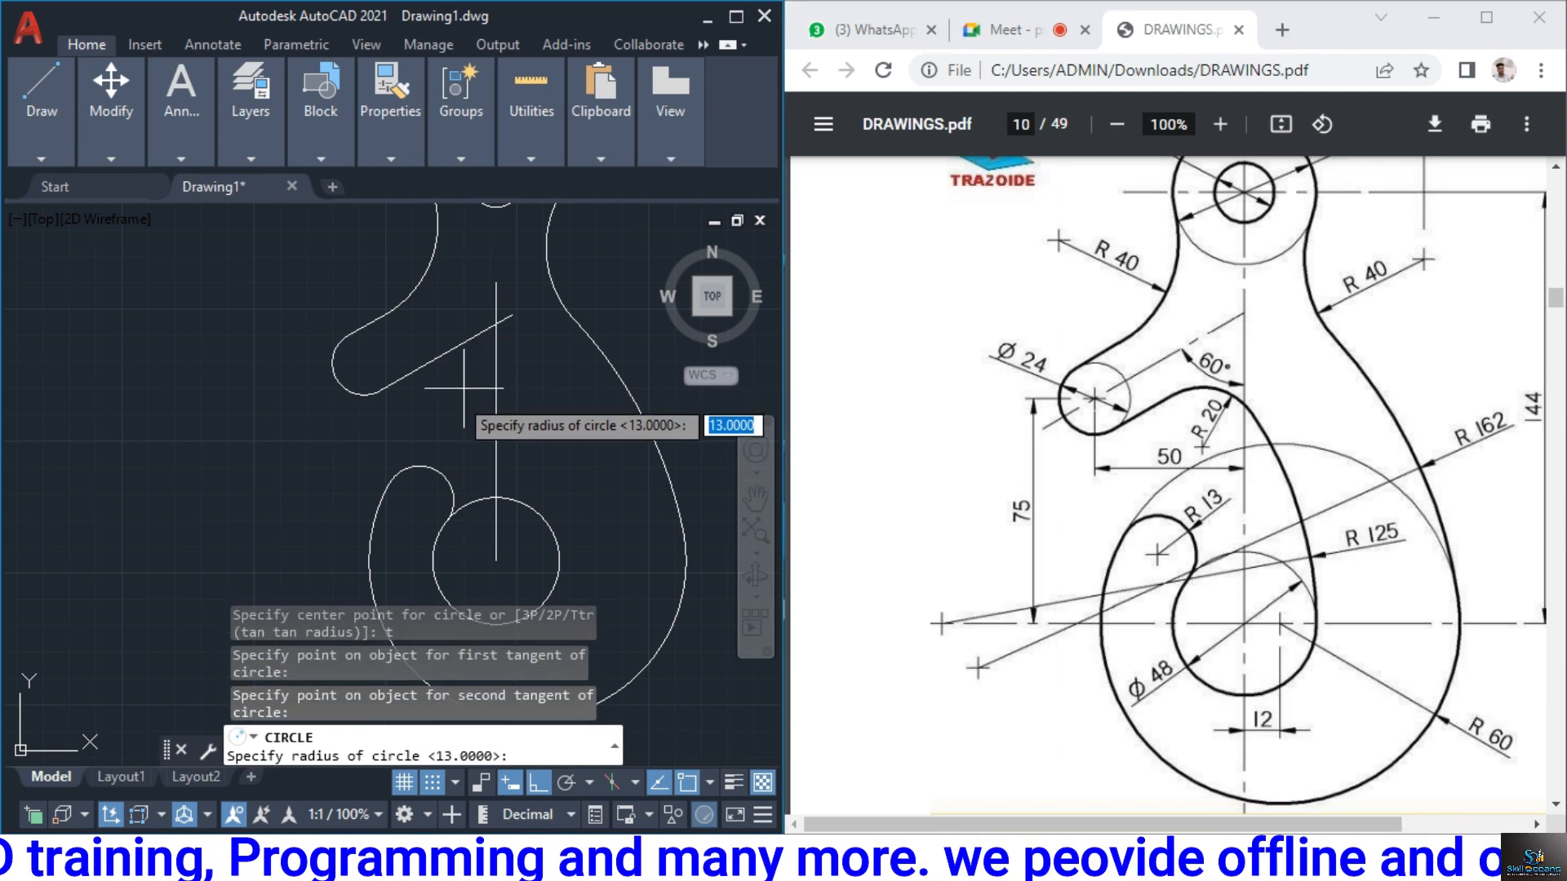
pyautogui.press('BackSpace')
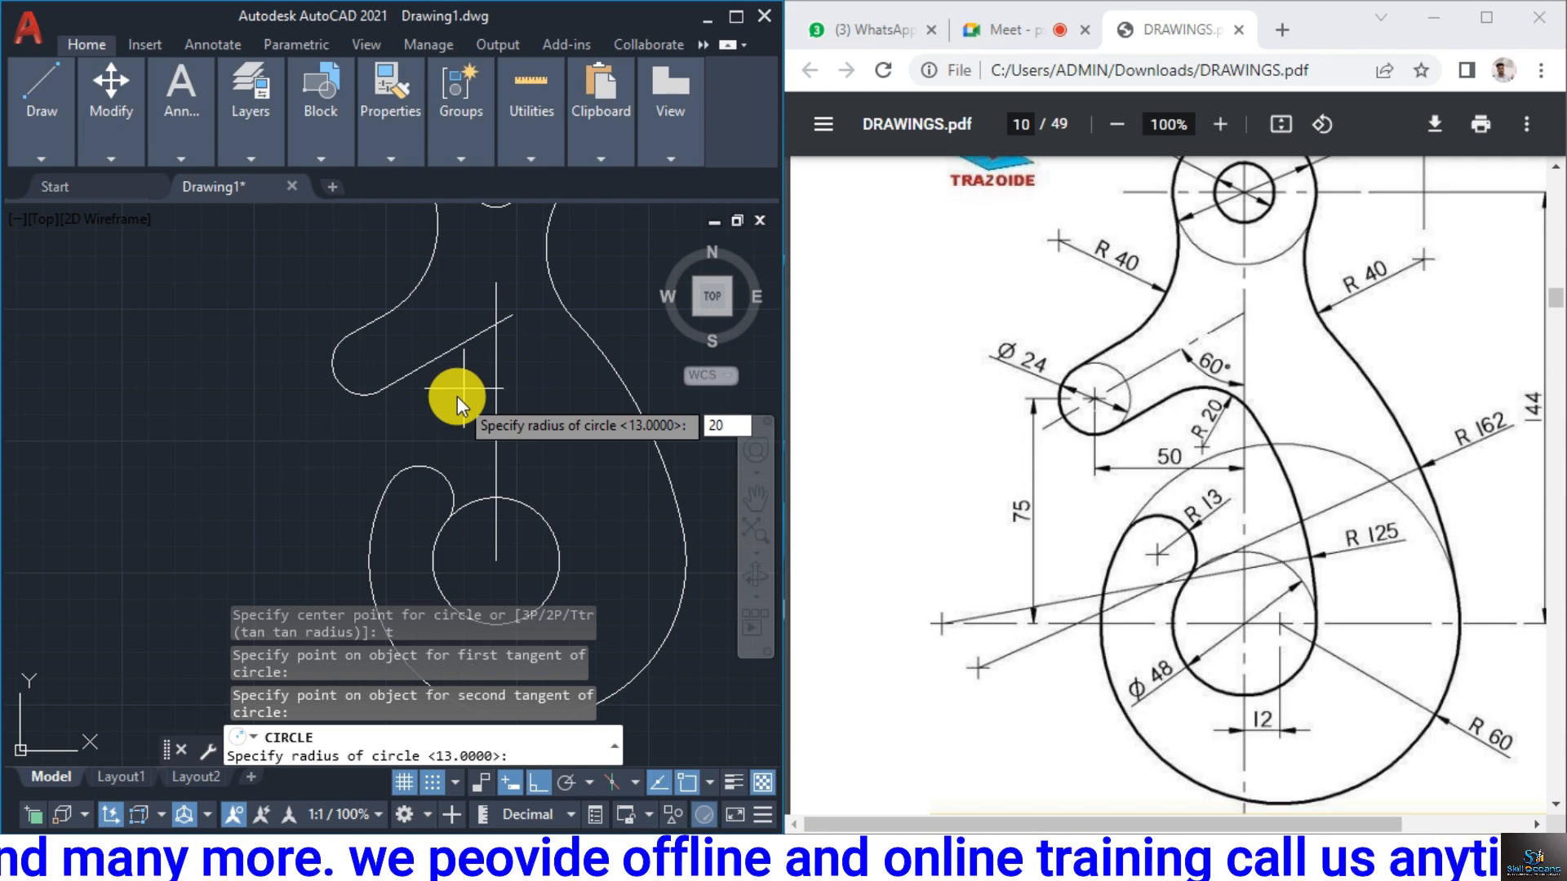
pyautogui.press('Return')
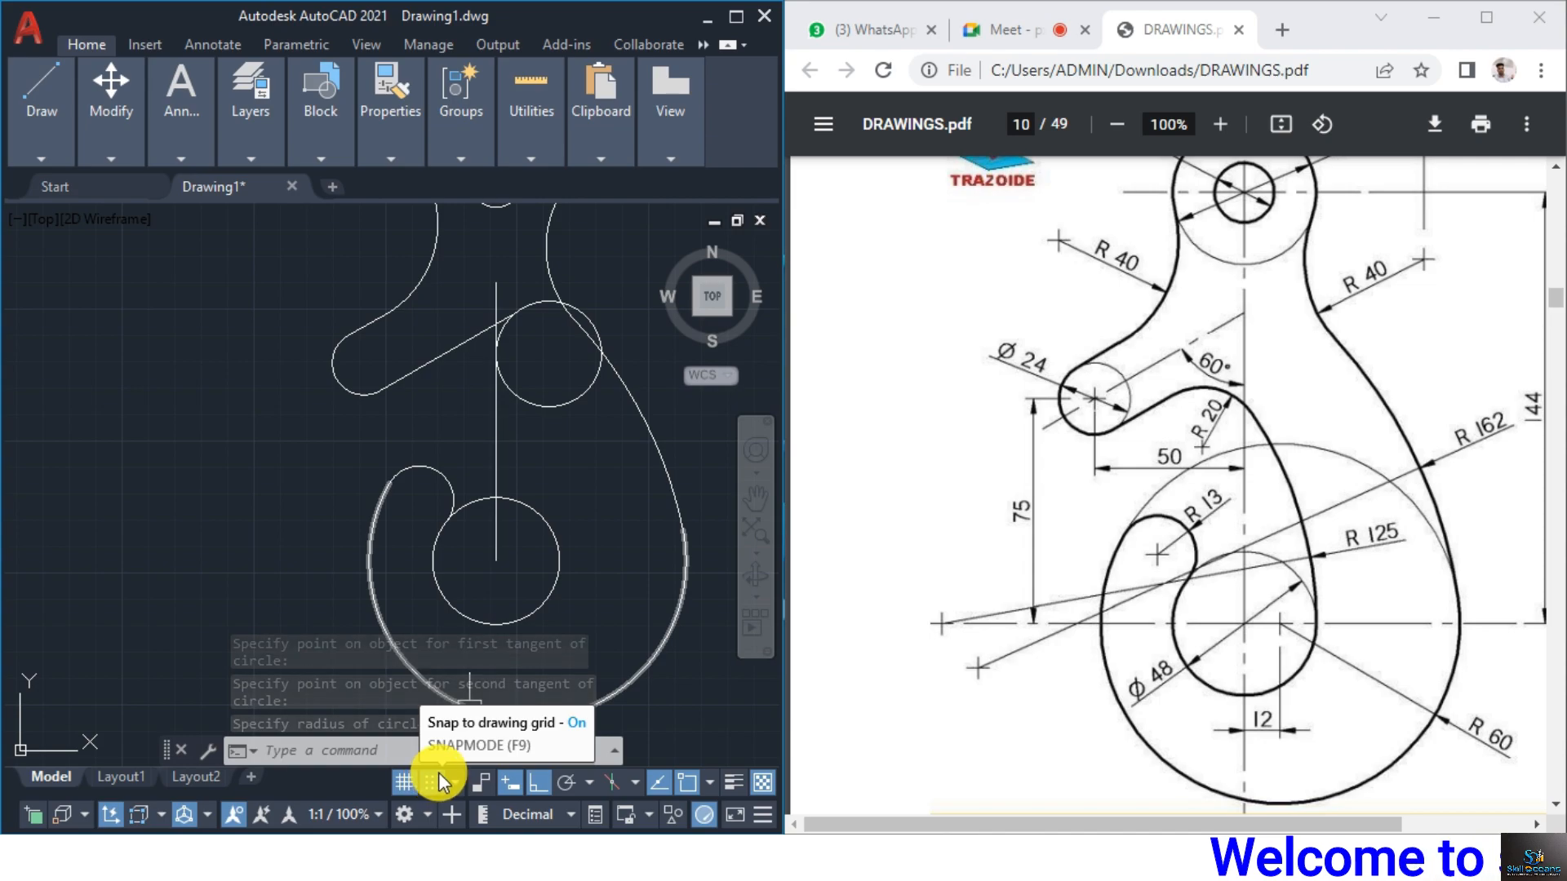
pyautogui.write('20')
pyautogui.press('Return')
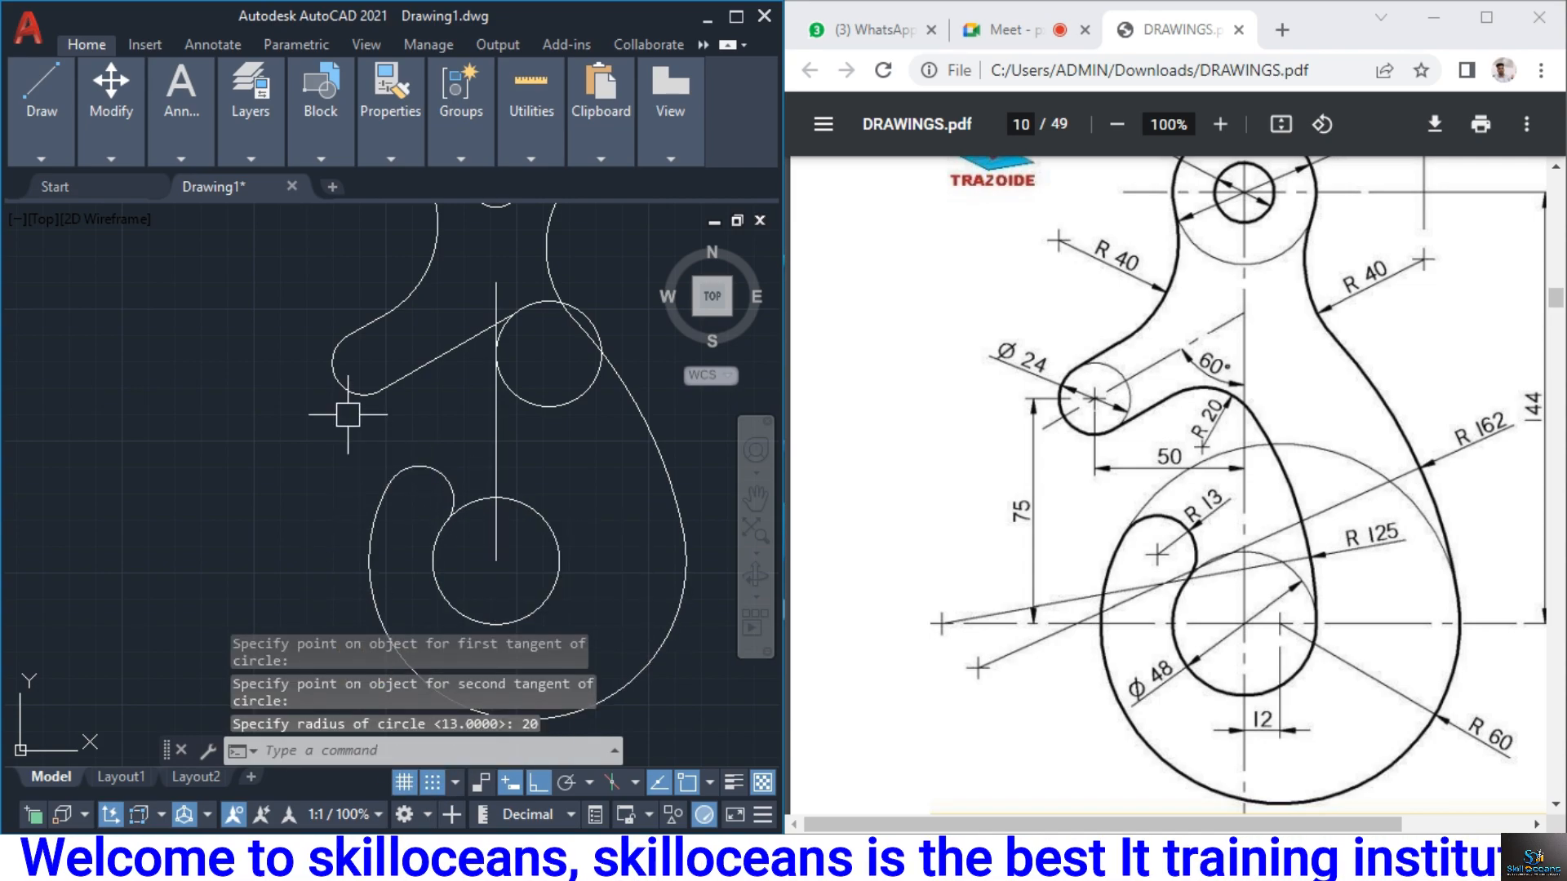
# Delete the radius 20 circle on the hook body's side of the vertical construction line
pyautogui.press('Return')
pyautogui.scroll(3, 385, 441)
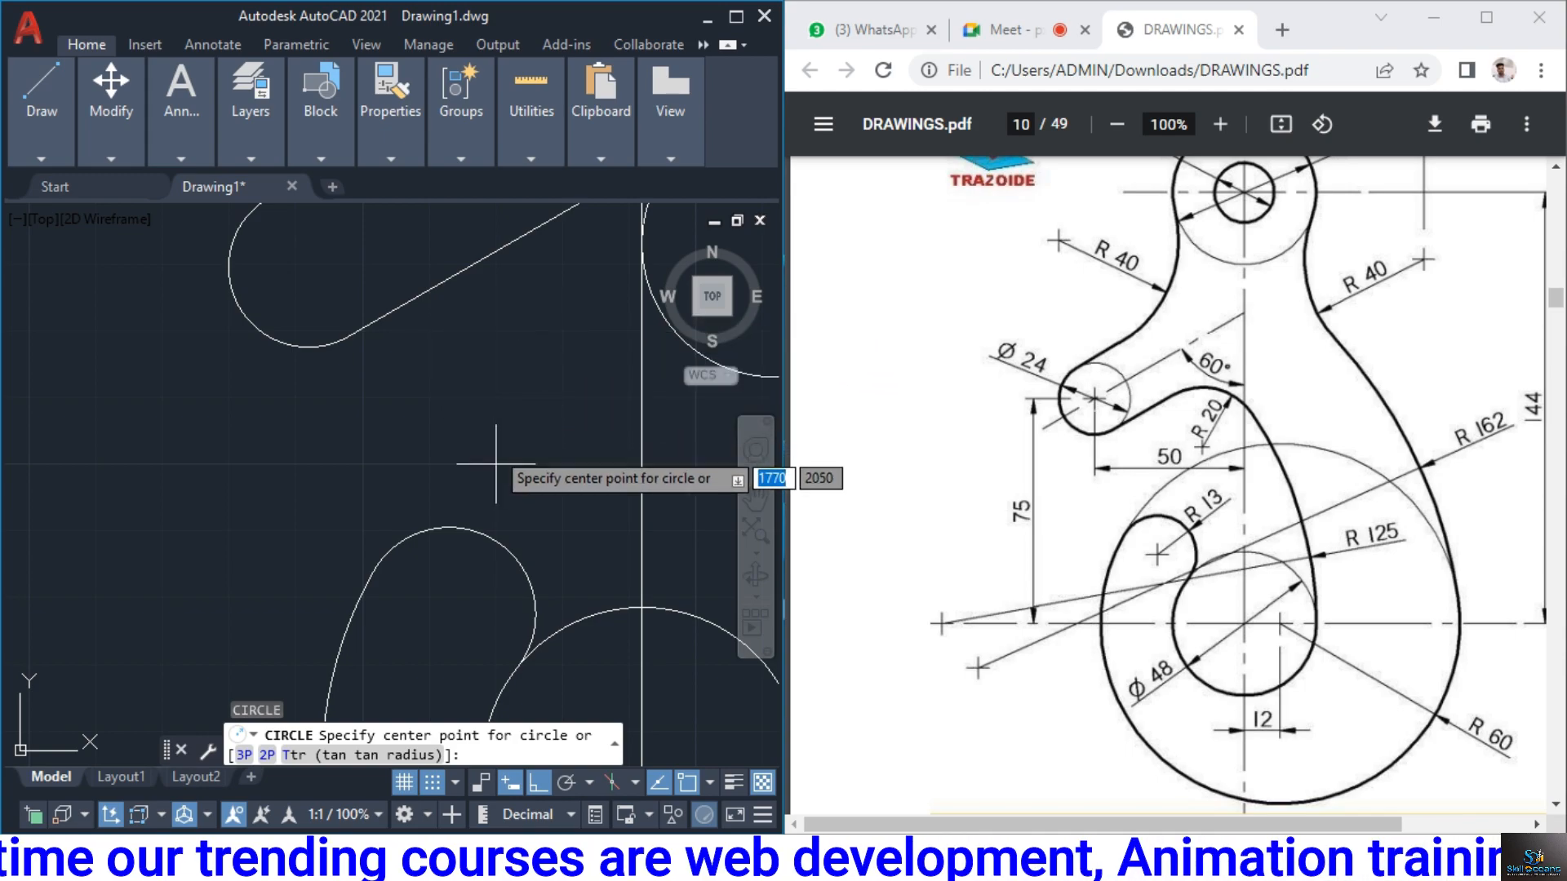
pyautogui.scroll(-4, 245, 430)
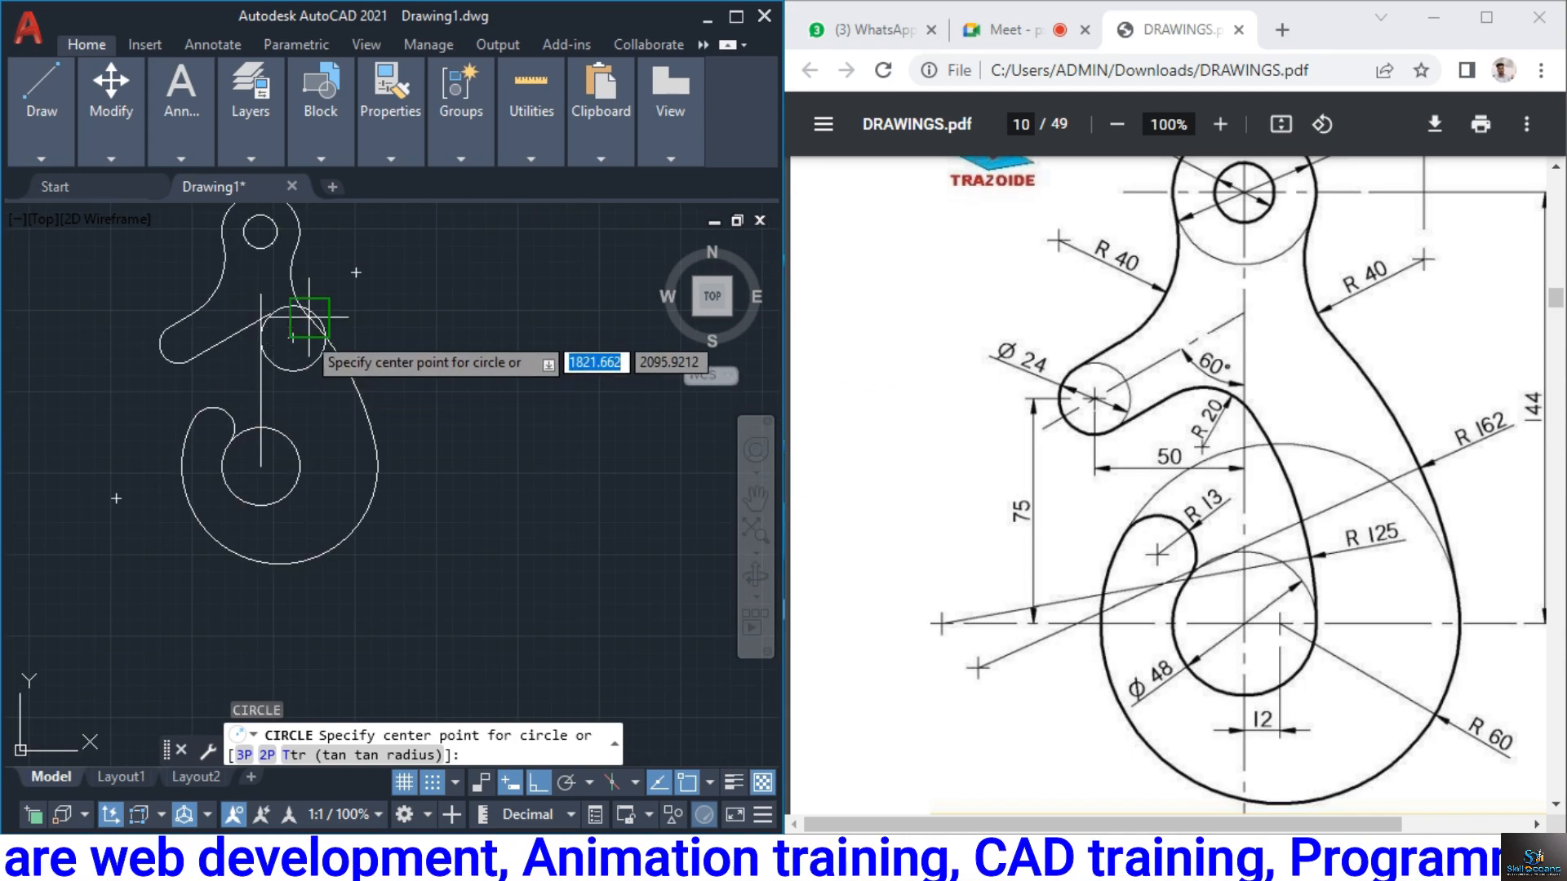
pyautogui.scroll(4, 286, 319)
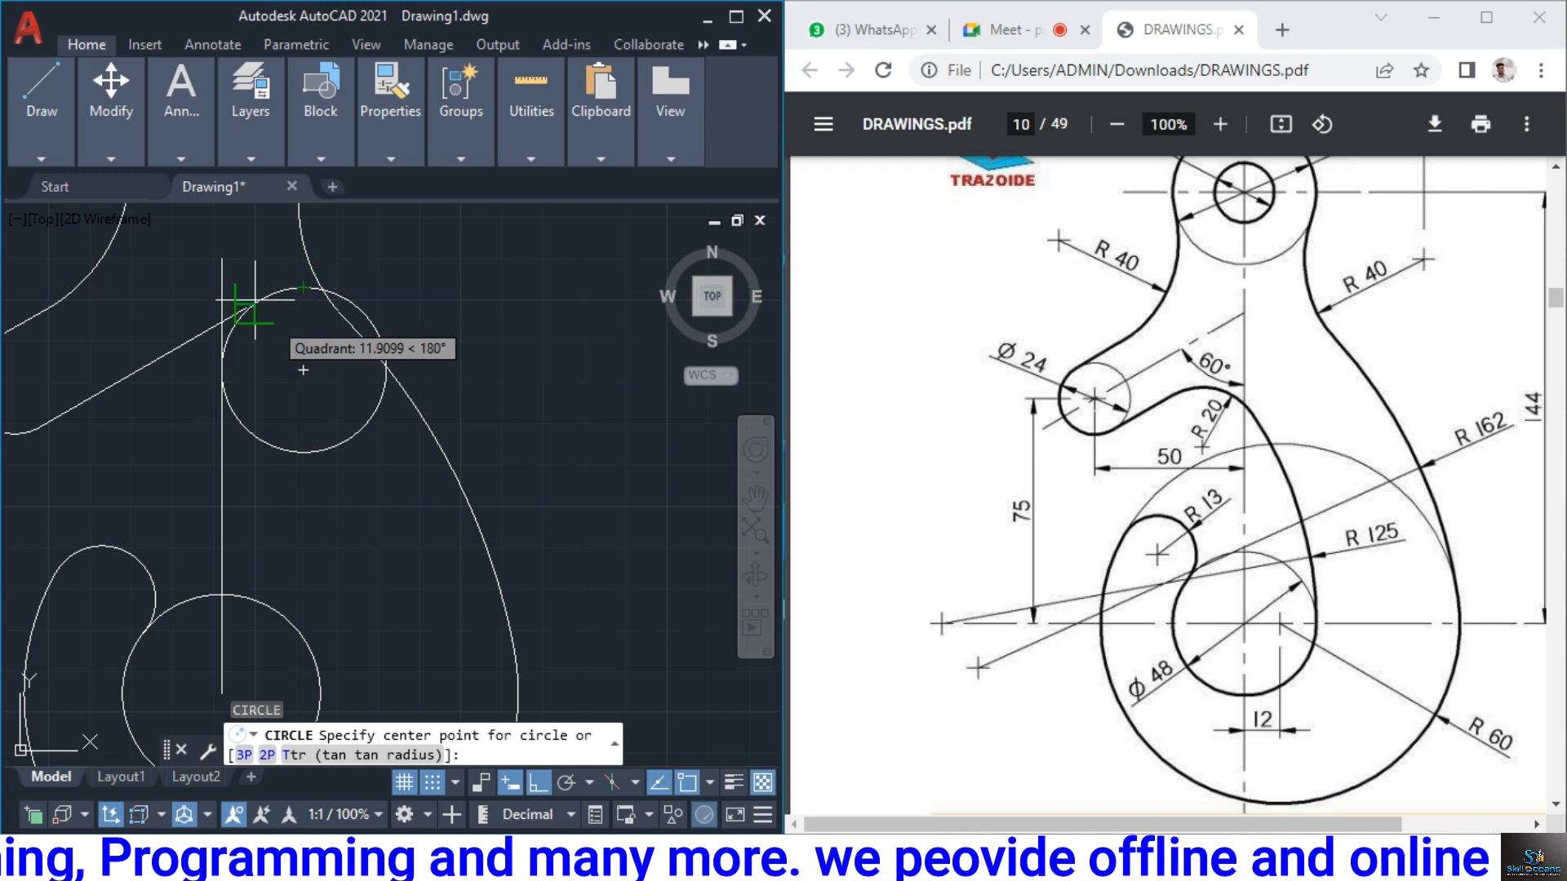
pyautogui.press('Escape')
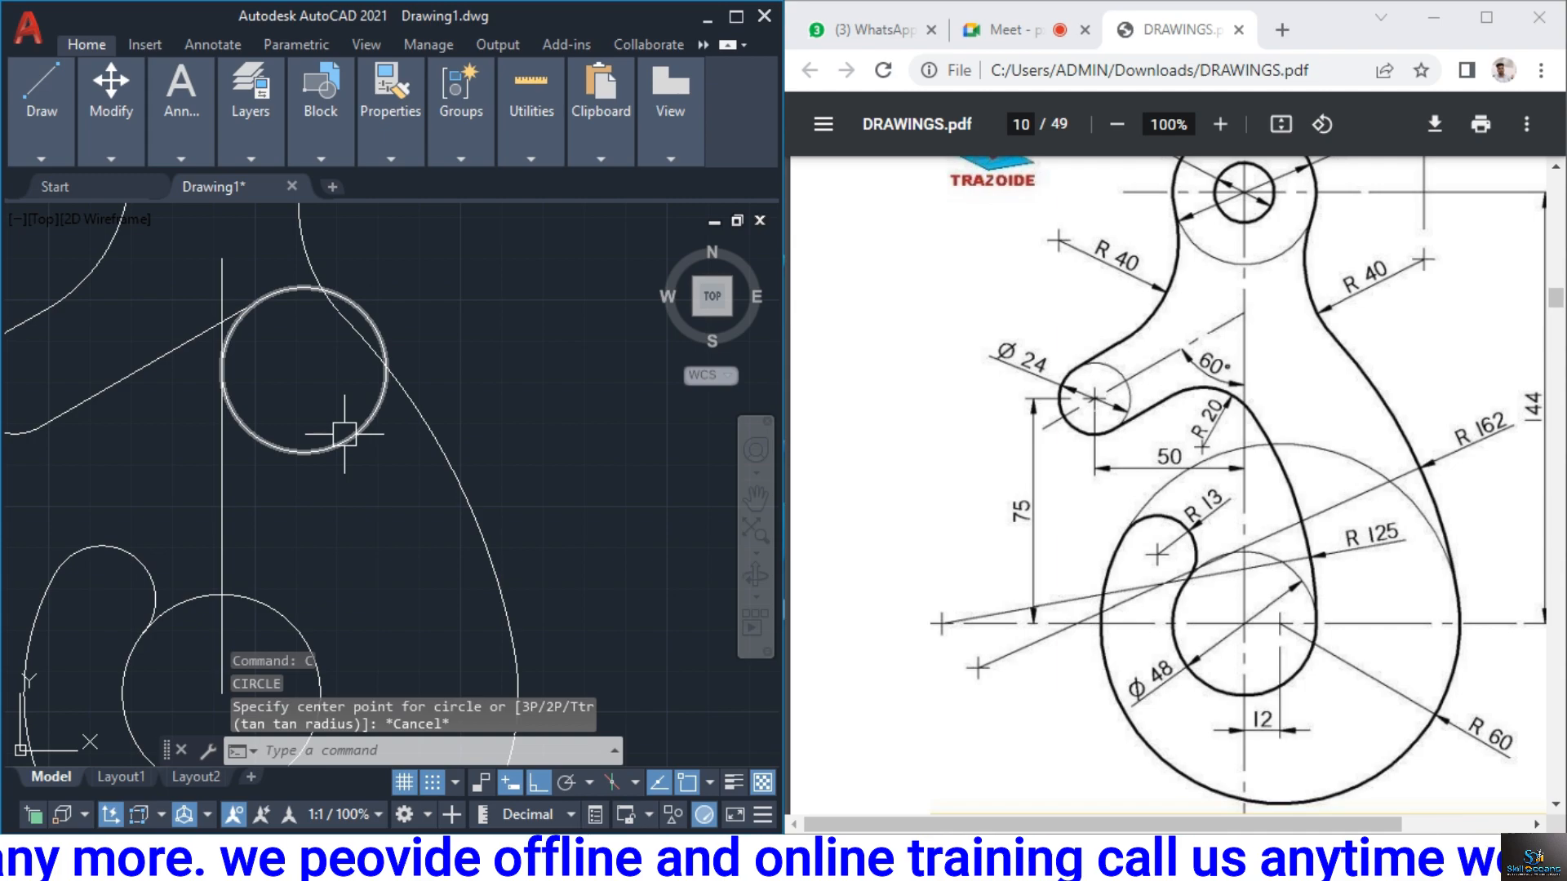
pyautogui.click(343, 432)
pyautogui.press('Delete')
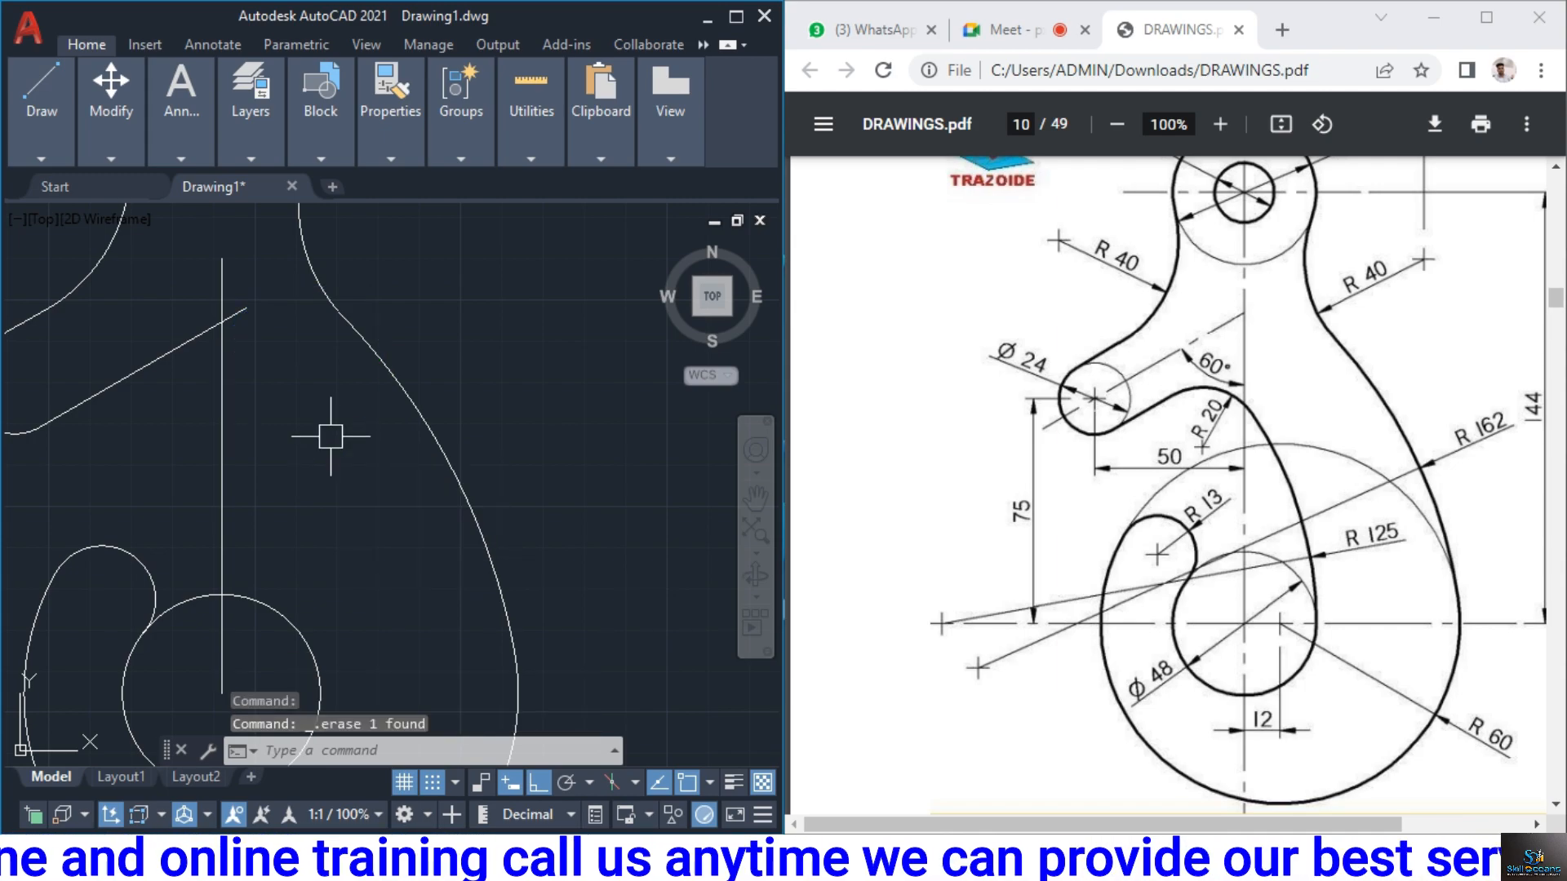
pyautogui.click(435, 785)
pyautogui.moveTo(350, 493); pyautogui.dragTo(501, 430, button='middle')
pyautogui.write('c')
pyautogui.press('Return')
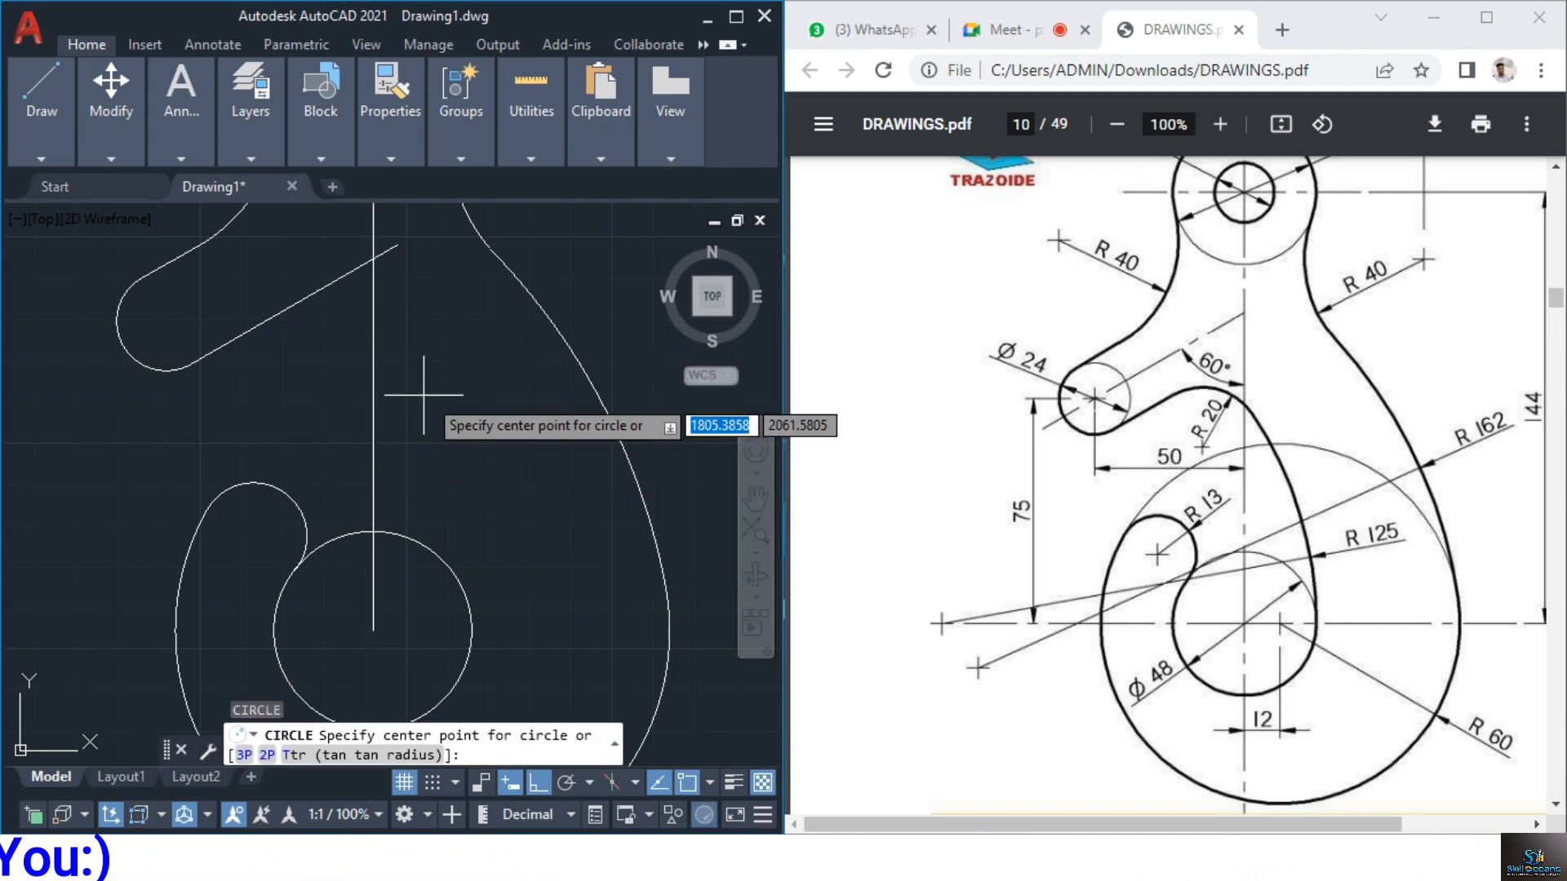
pyautogui.write('t')
pyautogui.press('Return')
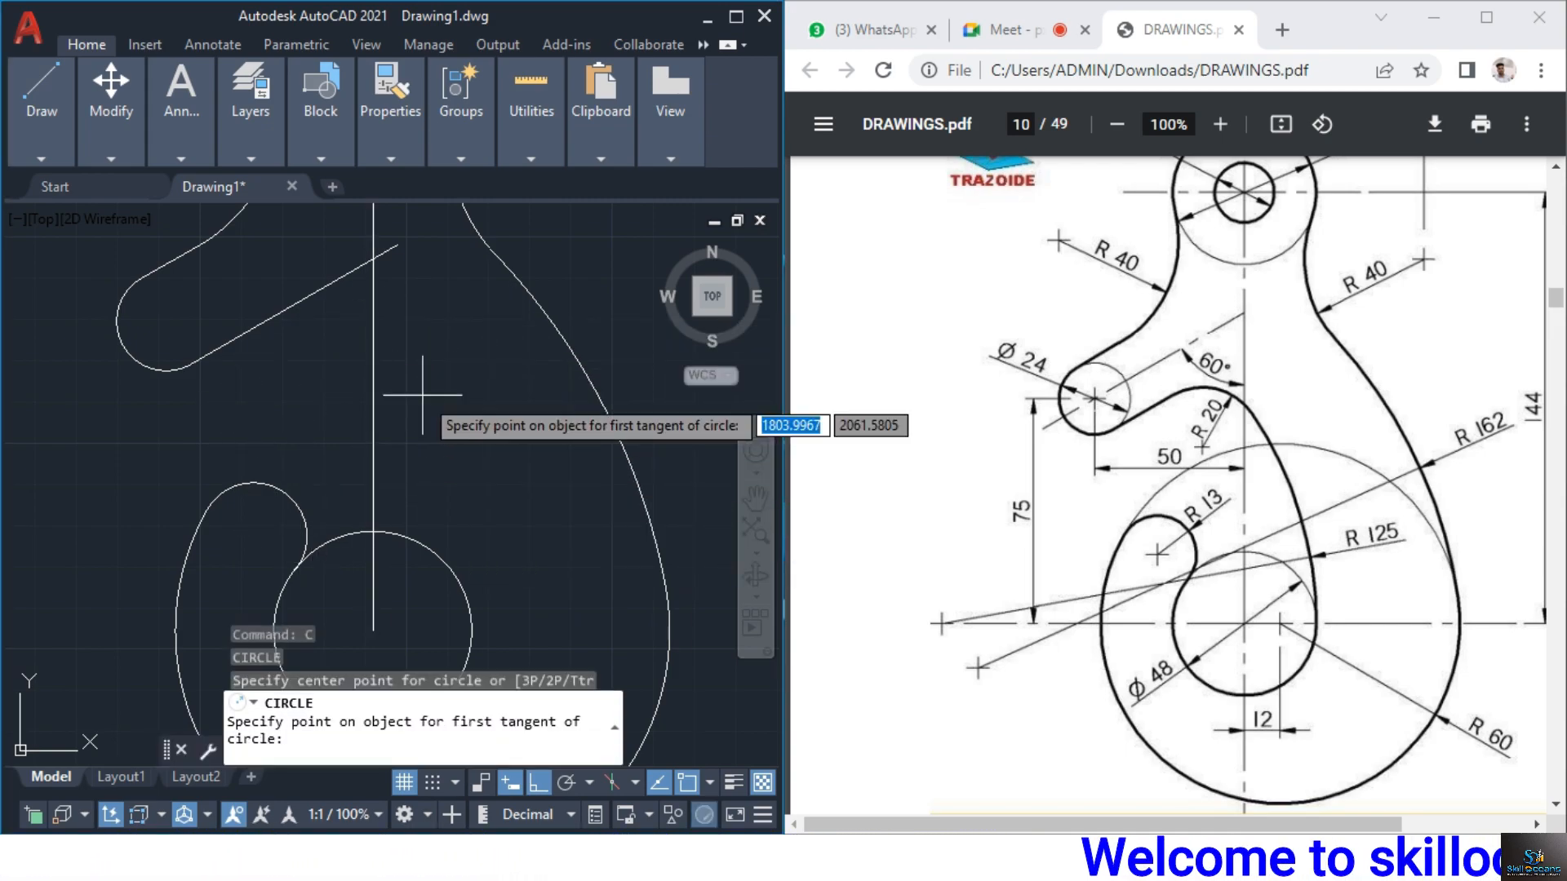
pyautogui.click(310, 303)
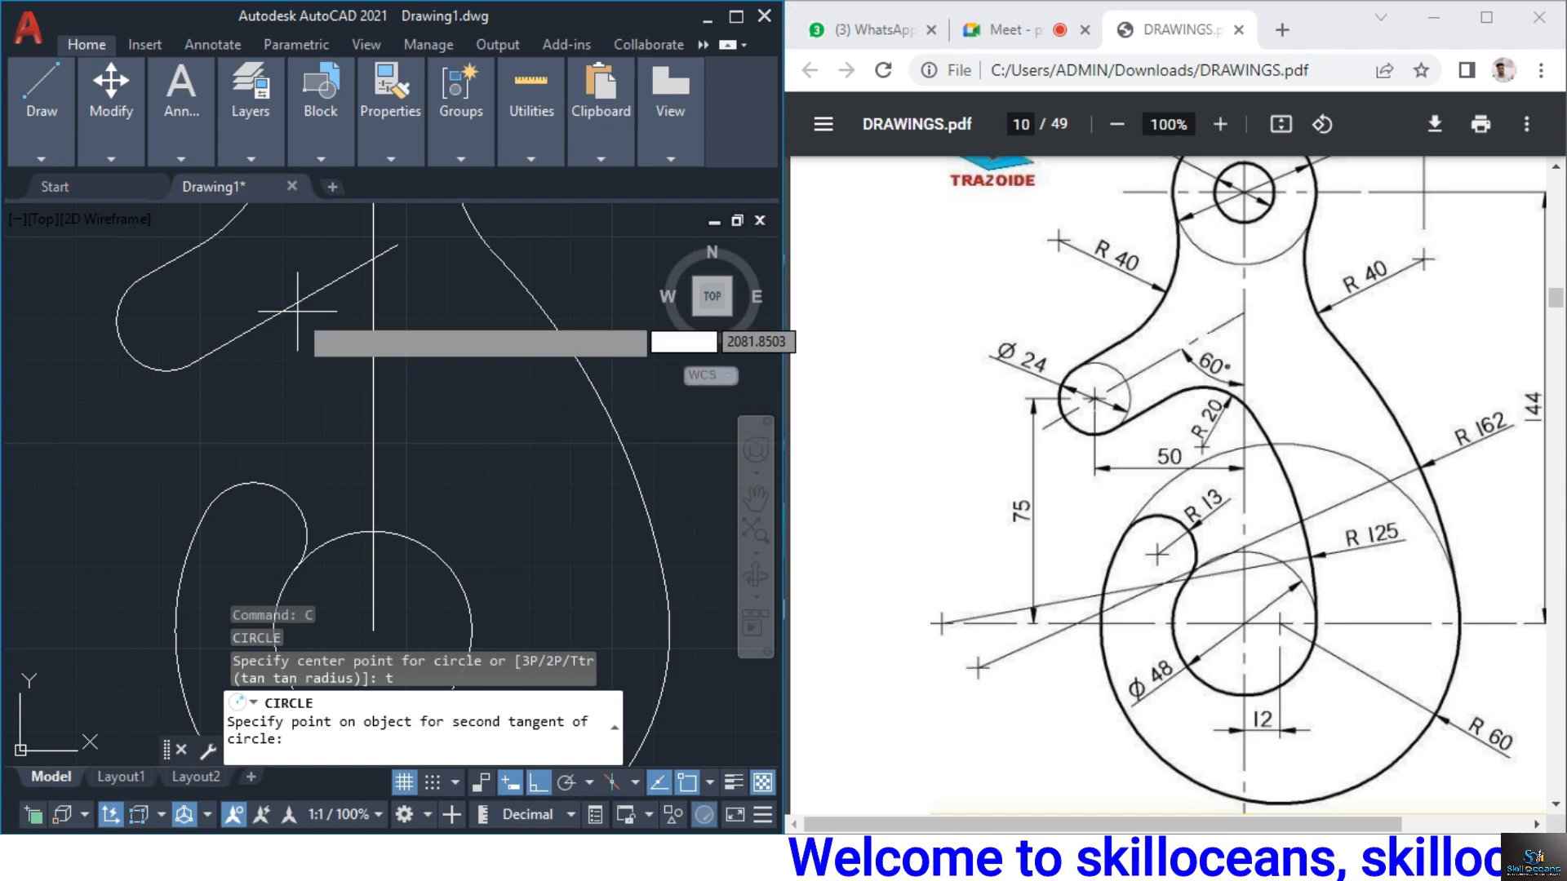
pyautogui.click(367, 392)
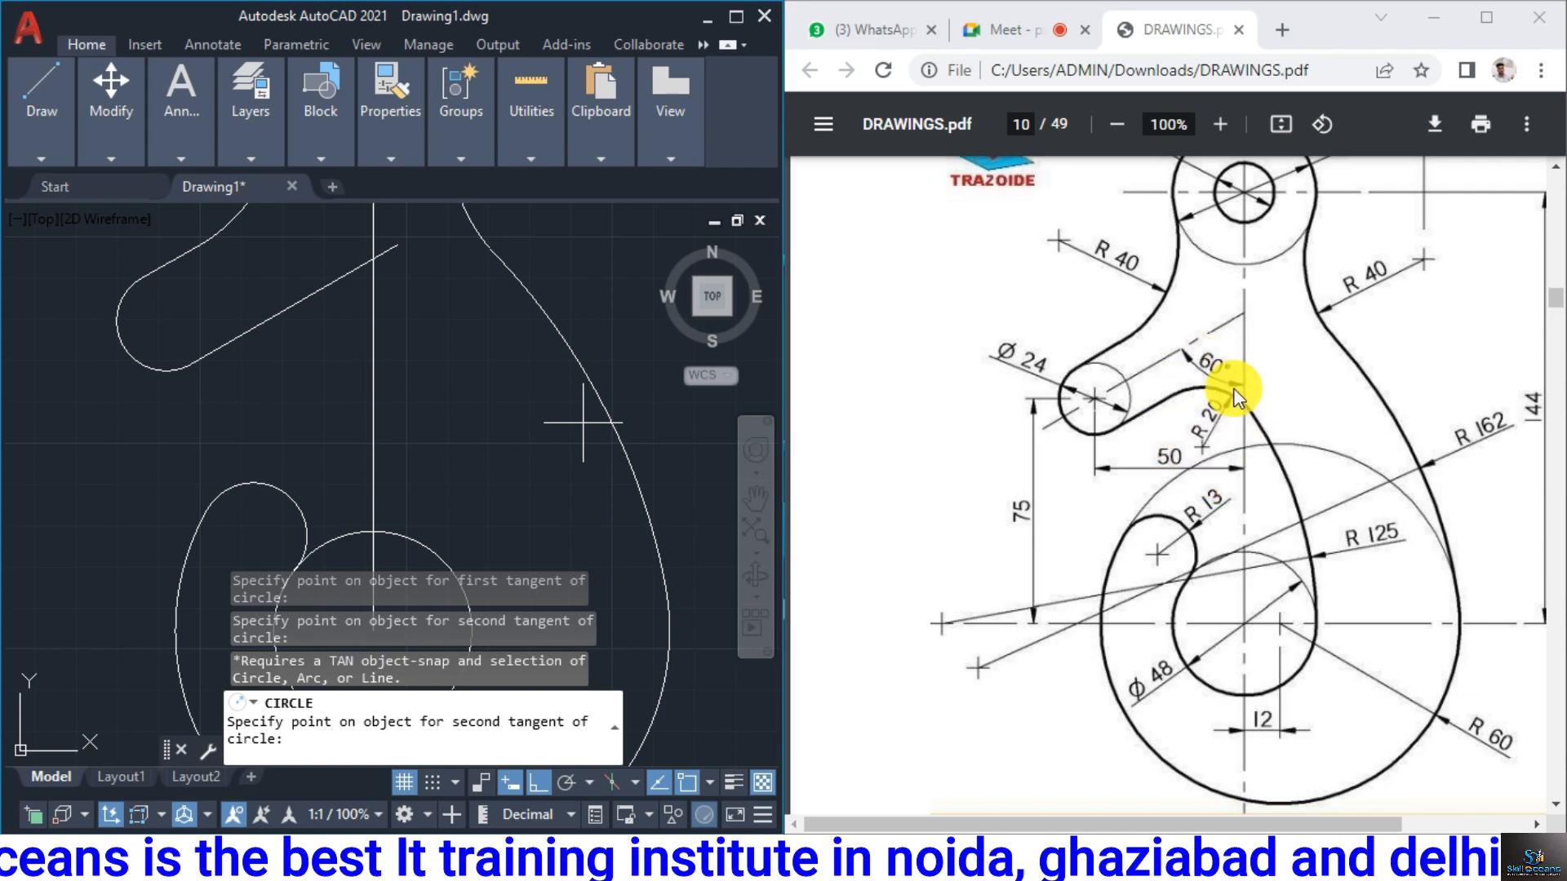
pyautogui.write('20')
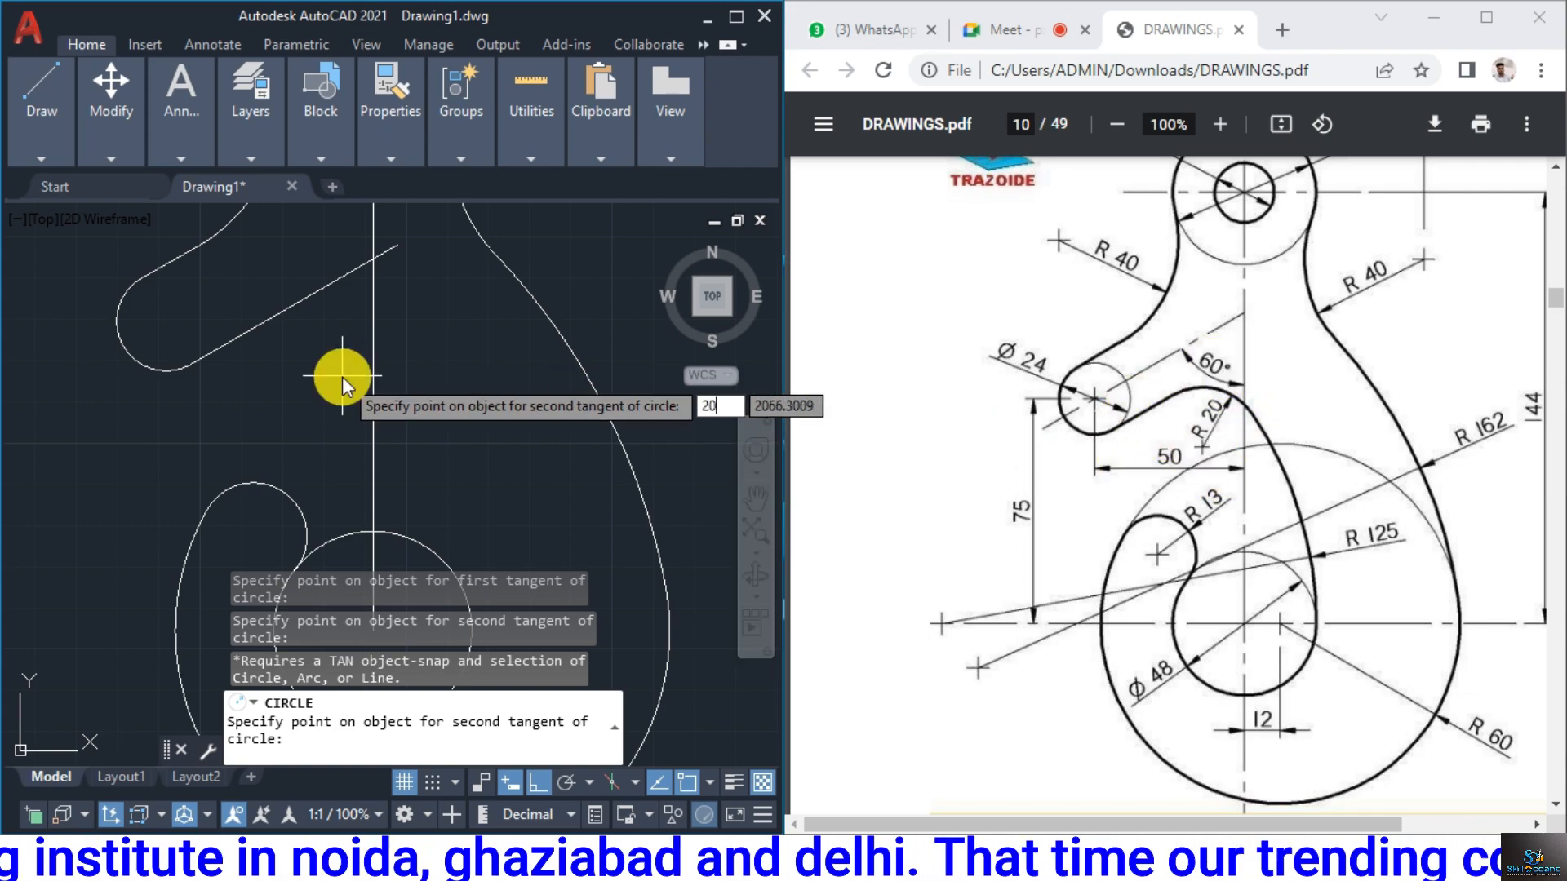
pyautogui.press('Return')
pyautogui.scroll(-4, 311, 363)
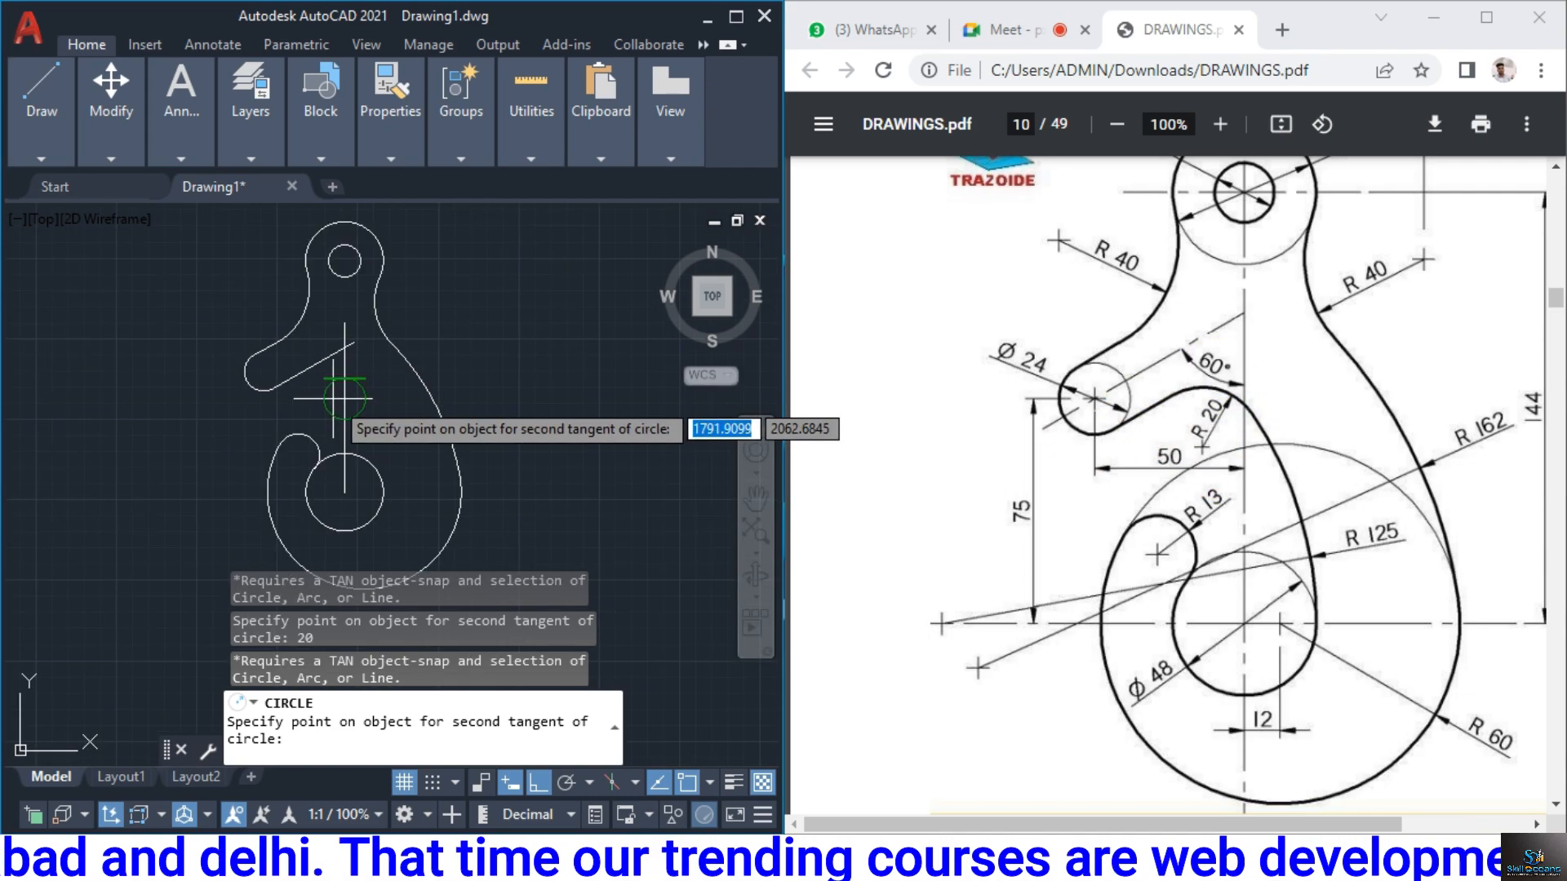
pyautogui.press('Escape')
# Draw a tangent-tangent-radius circle of radius 20 below the arm's lower edge, touching that edge and the vertical construction line from the arm side
pyautogui.write('c')
pyautogui.press('Return')
pyautogui.write('t')
pyautogui.press('Return')
pyautogui.click(329, 368)
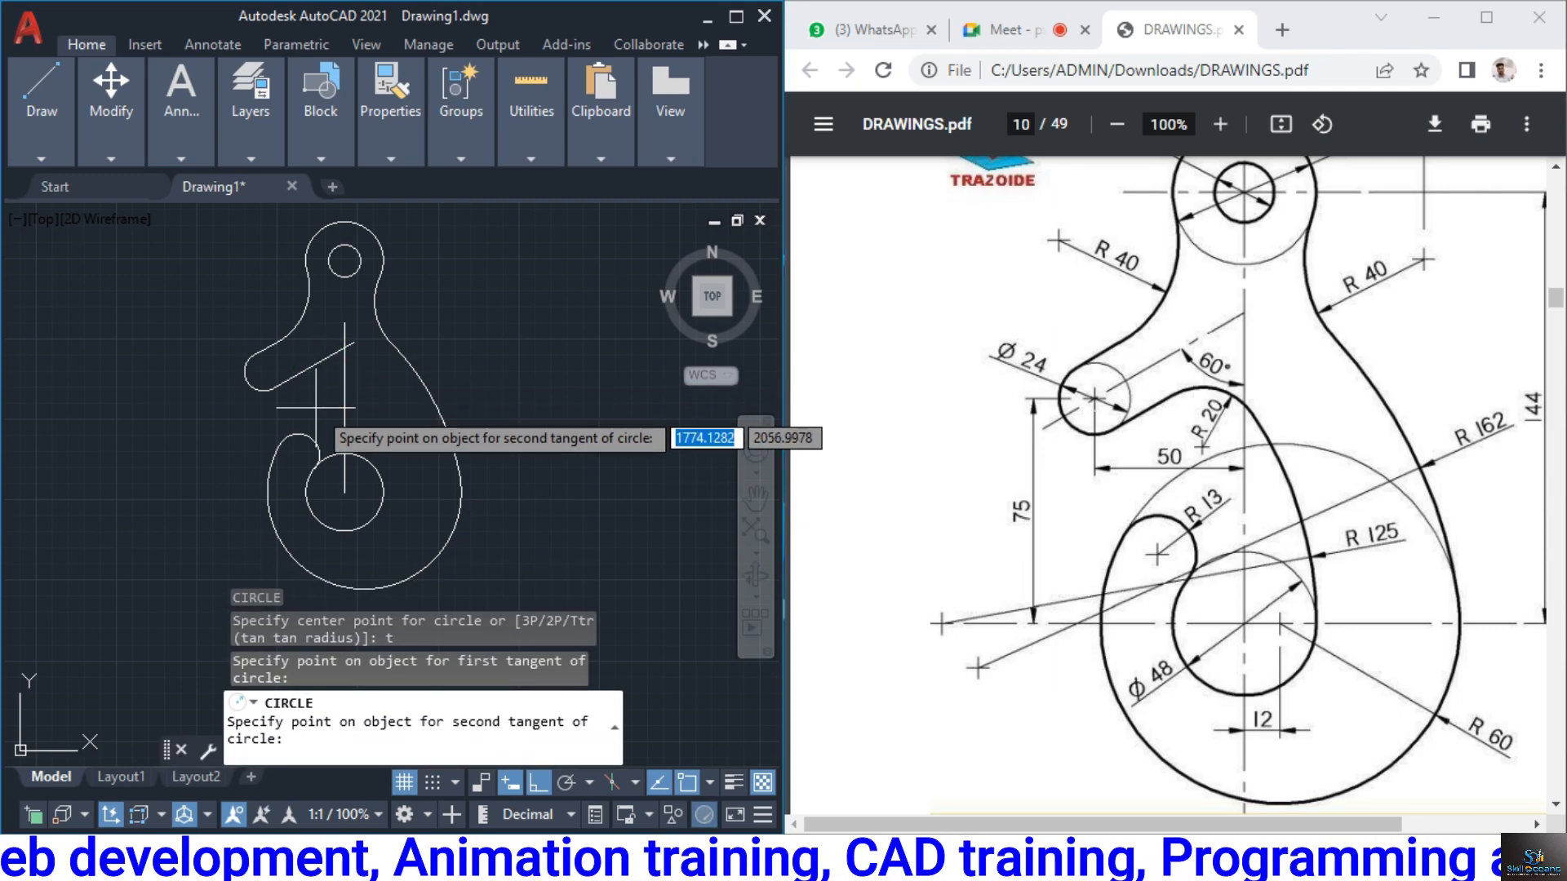
pyautogui.click(344, 408)
pyautogui.click(345, 403)
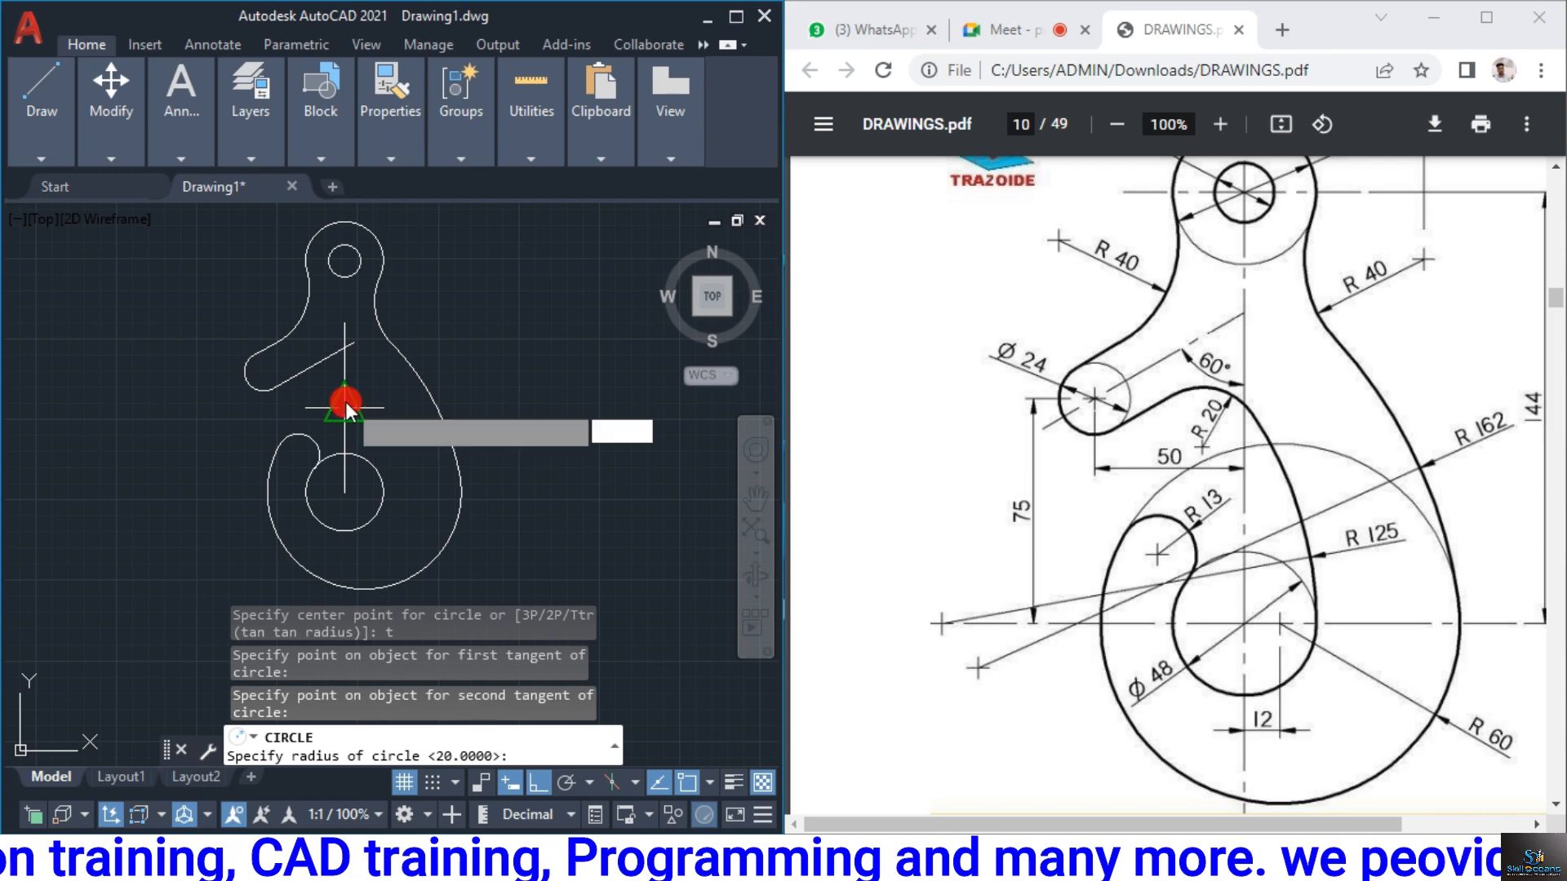
pyautogui.write('20')
pyautogui.press('Return')
# Trim the radius 20 circle's lower portion, the arm line's overhang and the vertical line's upper part to leave the rounded inner corner
pyautogui.scroll(4, 346, 400)
pyautogui.moveTo(346, 397); pyautogui.dragTo(377, 393, button='middle')
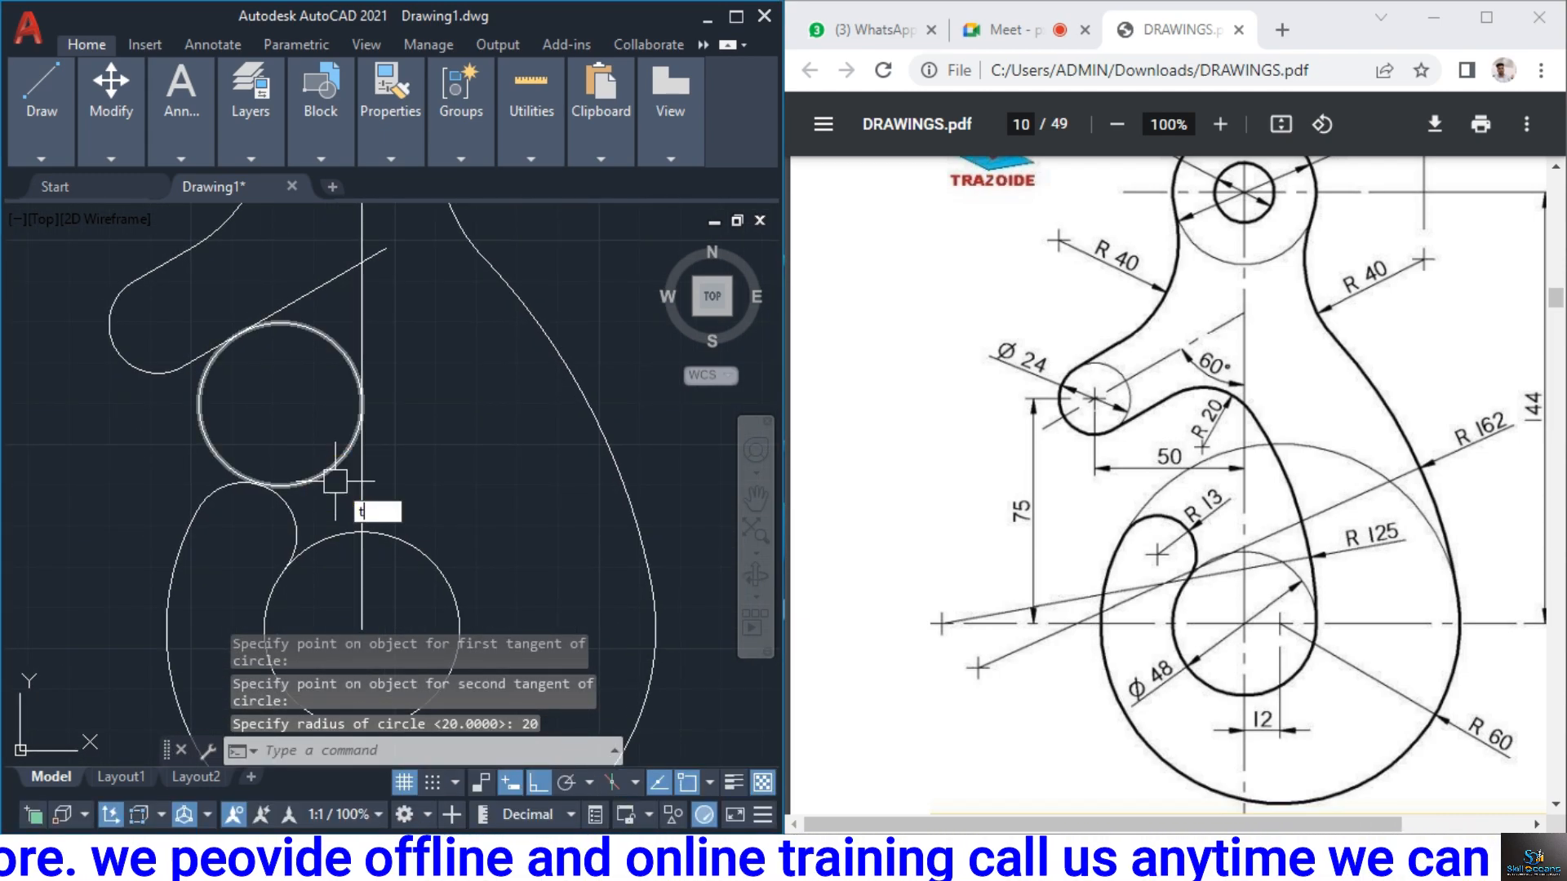
pyautogui.write('tr')
pyautogui.press('Return')
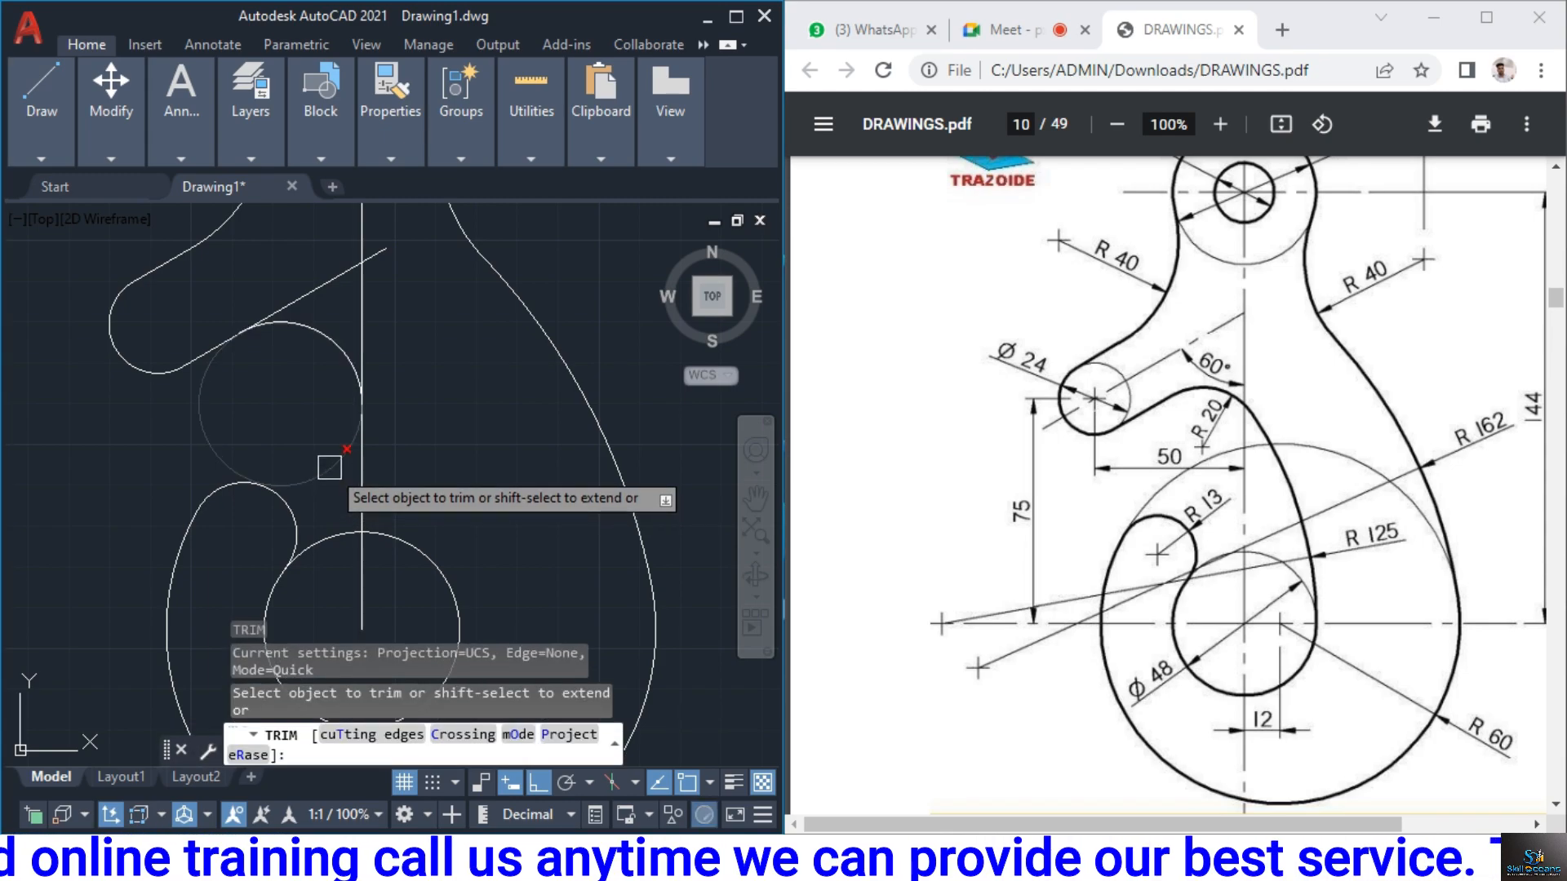
pyautogui.click(329, 467)
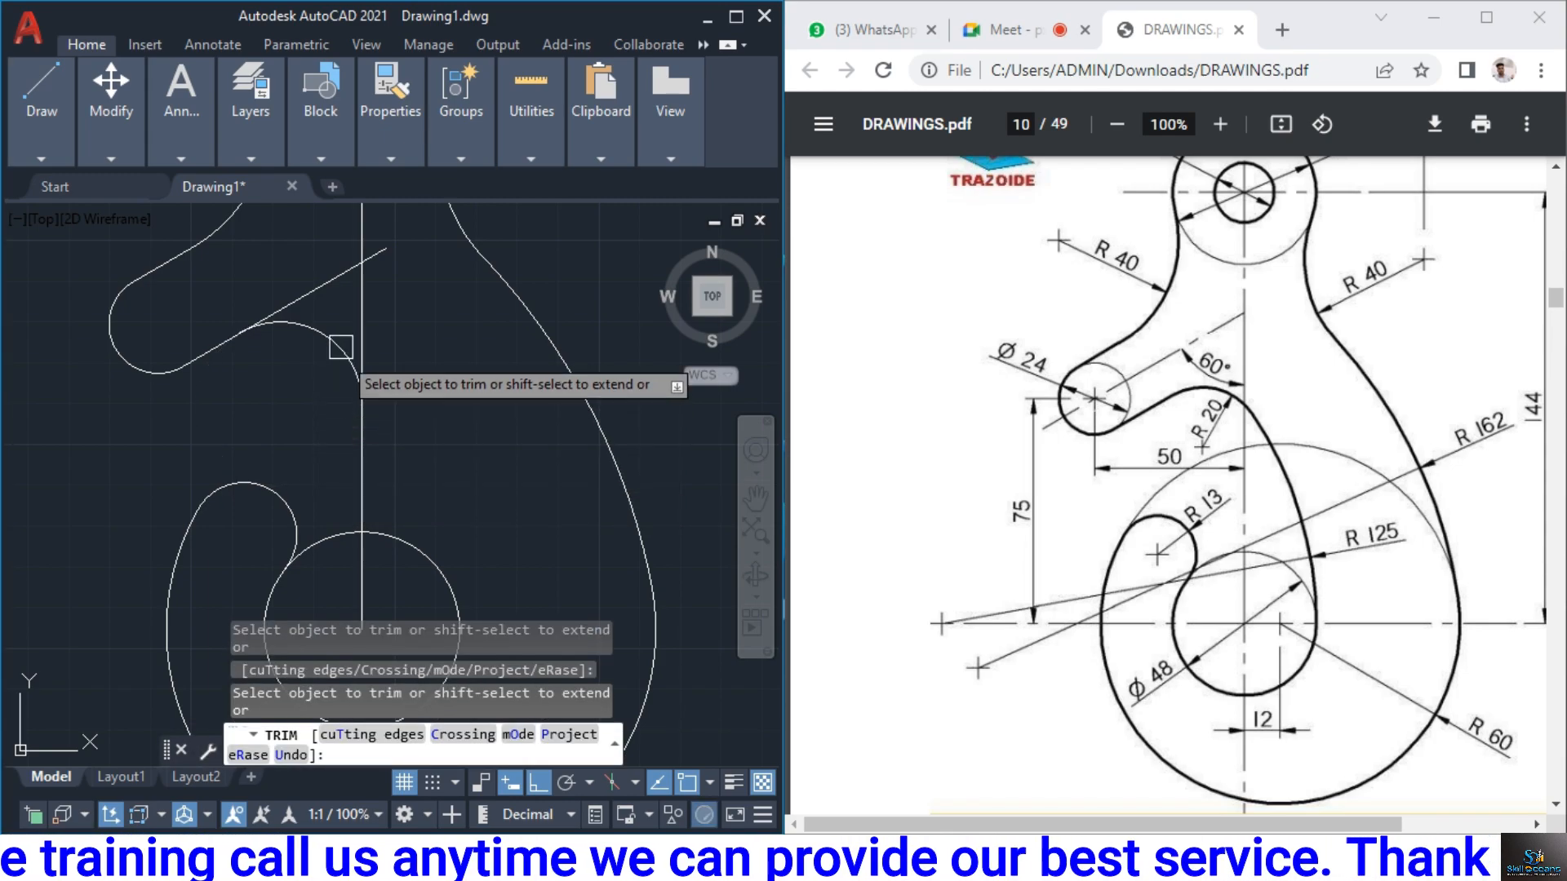
pyautogui.click(346, 274)
pyautogui.click(362, 253)
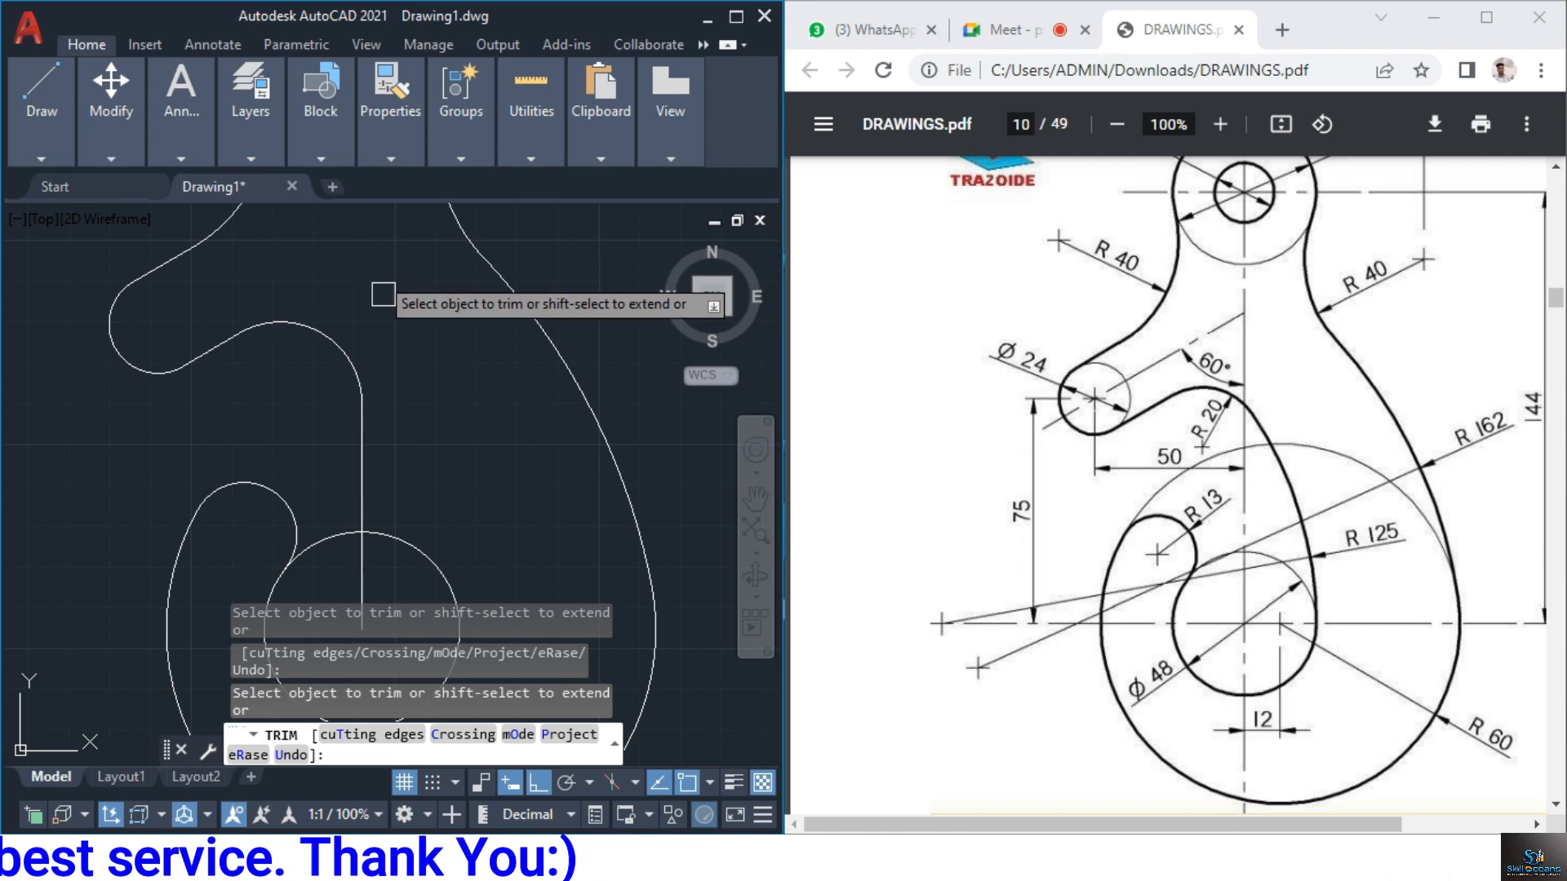
pyautogui.scroll(-2, 457, 366)
pyautogui.press('Escape')
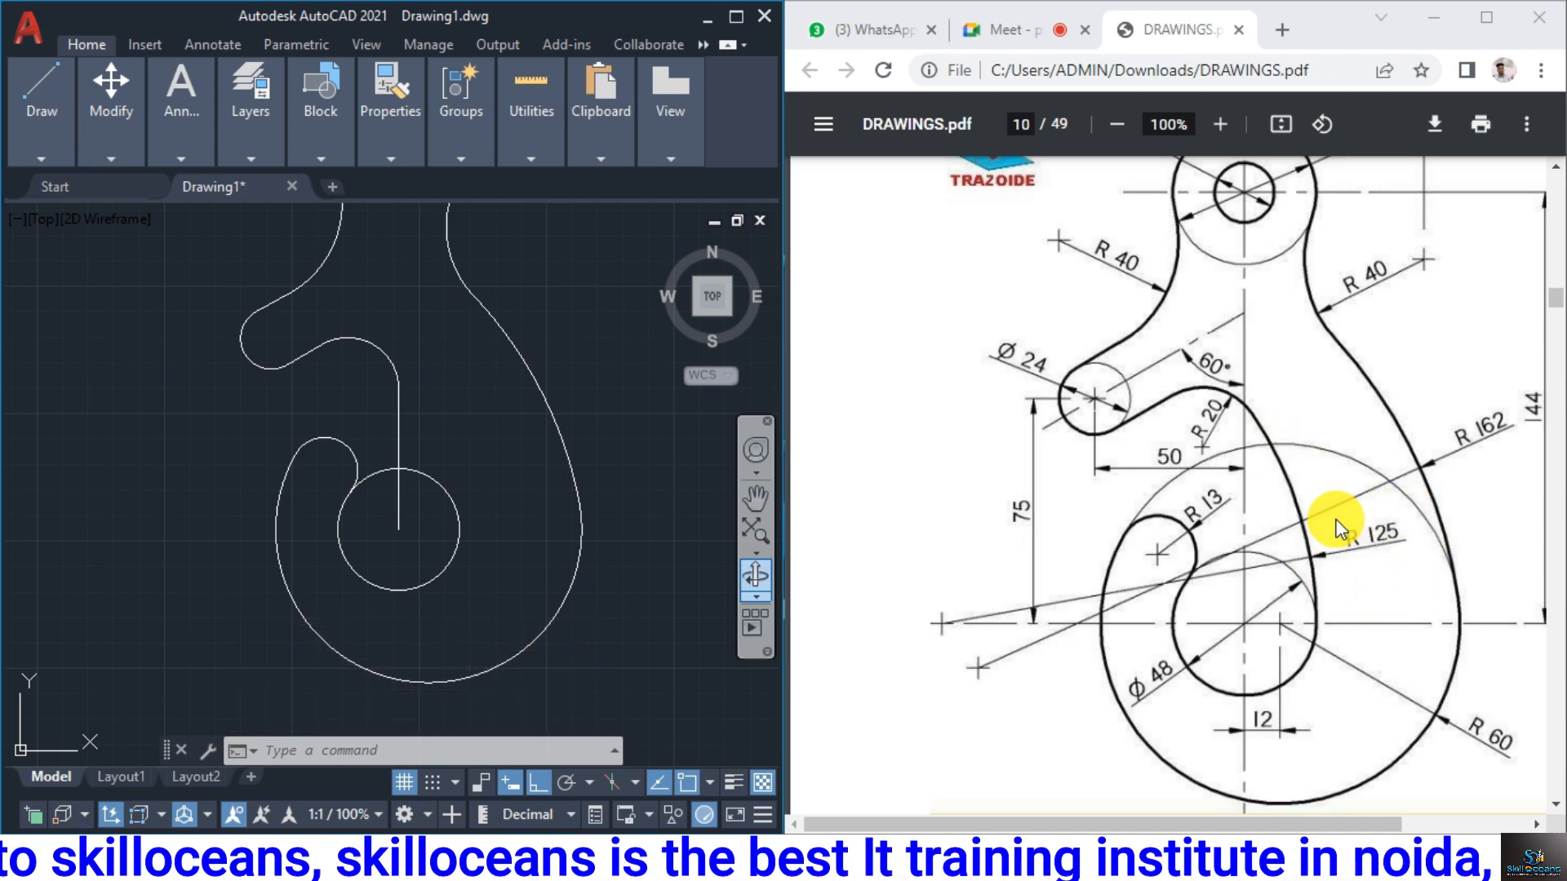
# Draw a tangent-tangent-radius circle of radius 125 touching the radius 20 arc and the diameter 48 circle's outer side
pyautogui.click(380, 365)
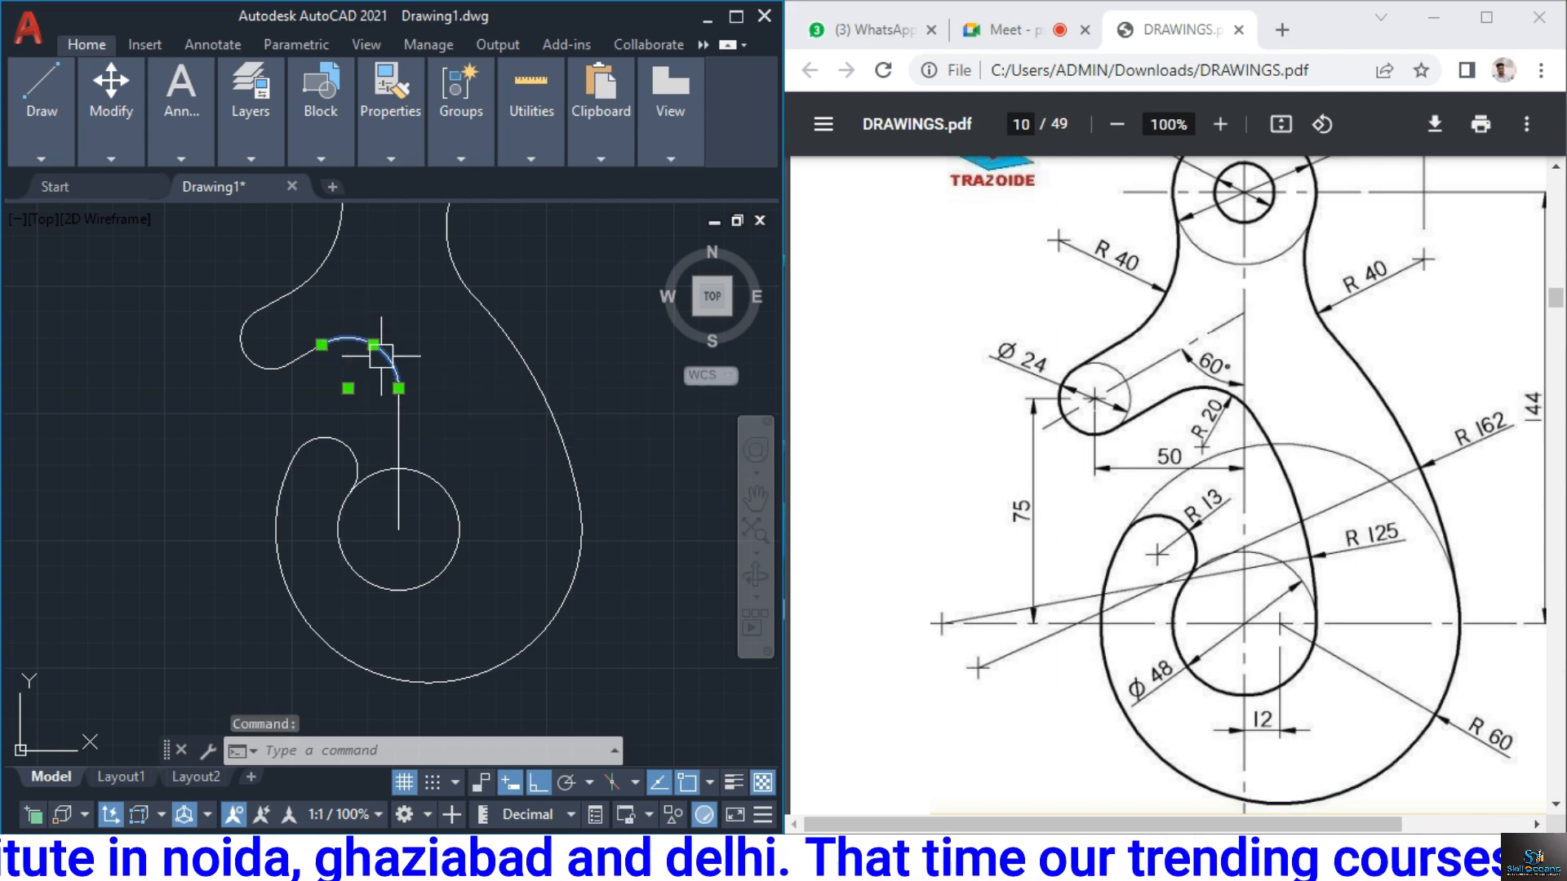
pyautogui.click(447, 492)
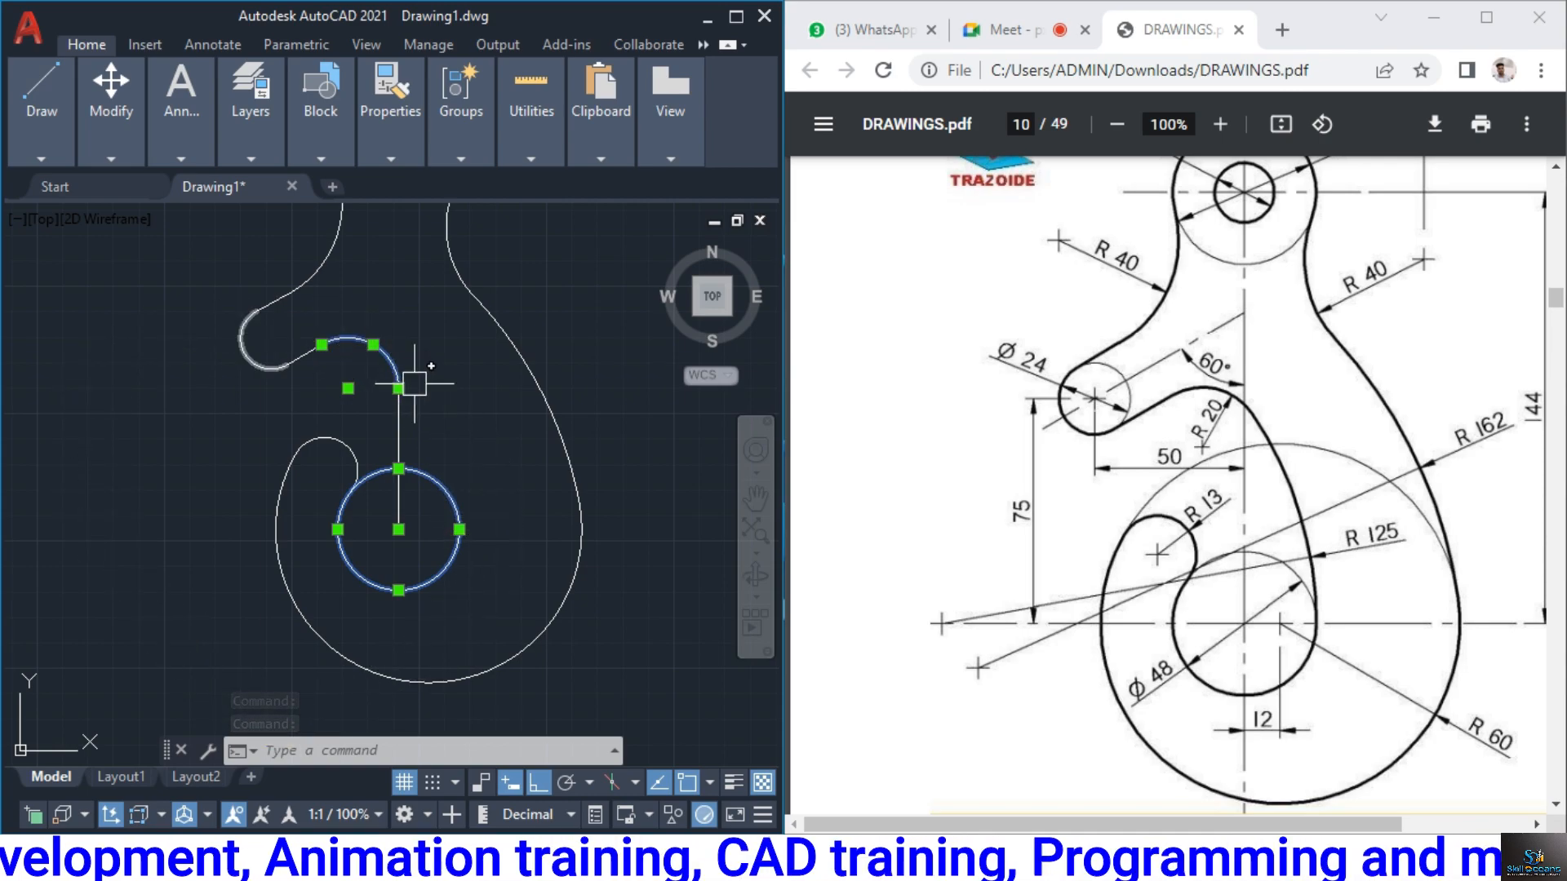
pyautogui.press('Escape')
pyautogui.write('C')
pyautogui.press('Return')
pyautogui.write('t')
pyautogui.press('Return')
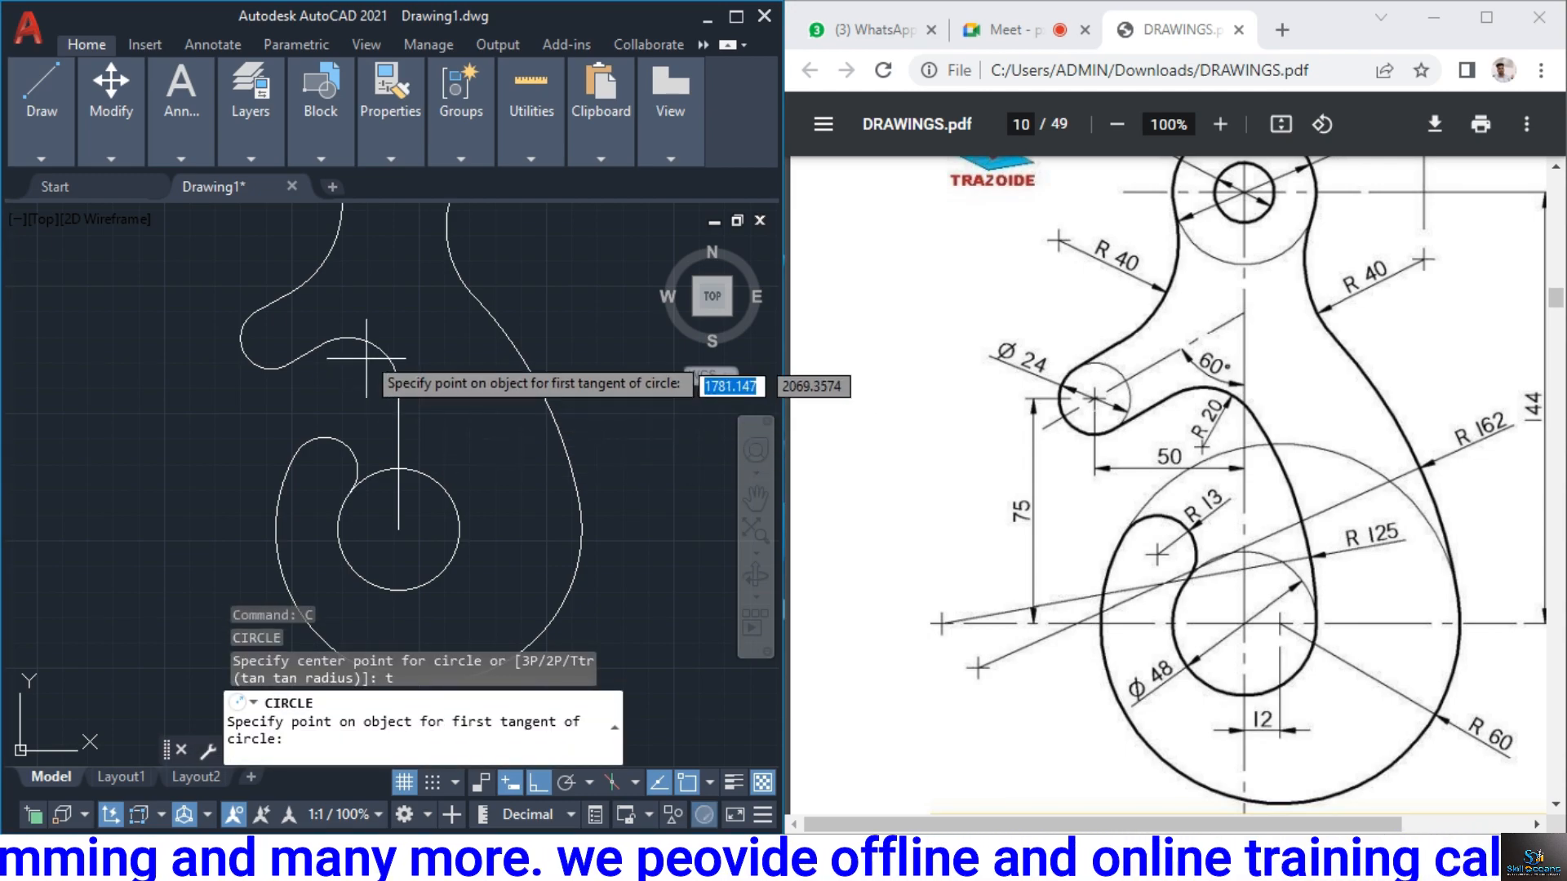
pyautogui.click(418, 376)
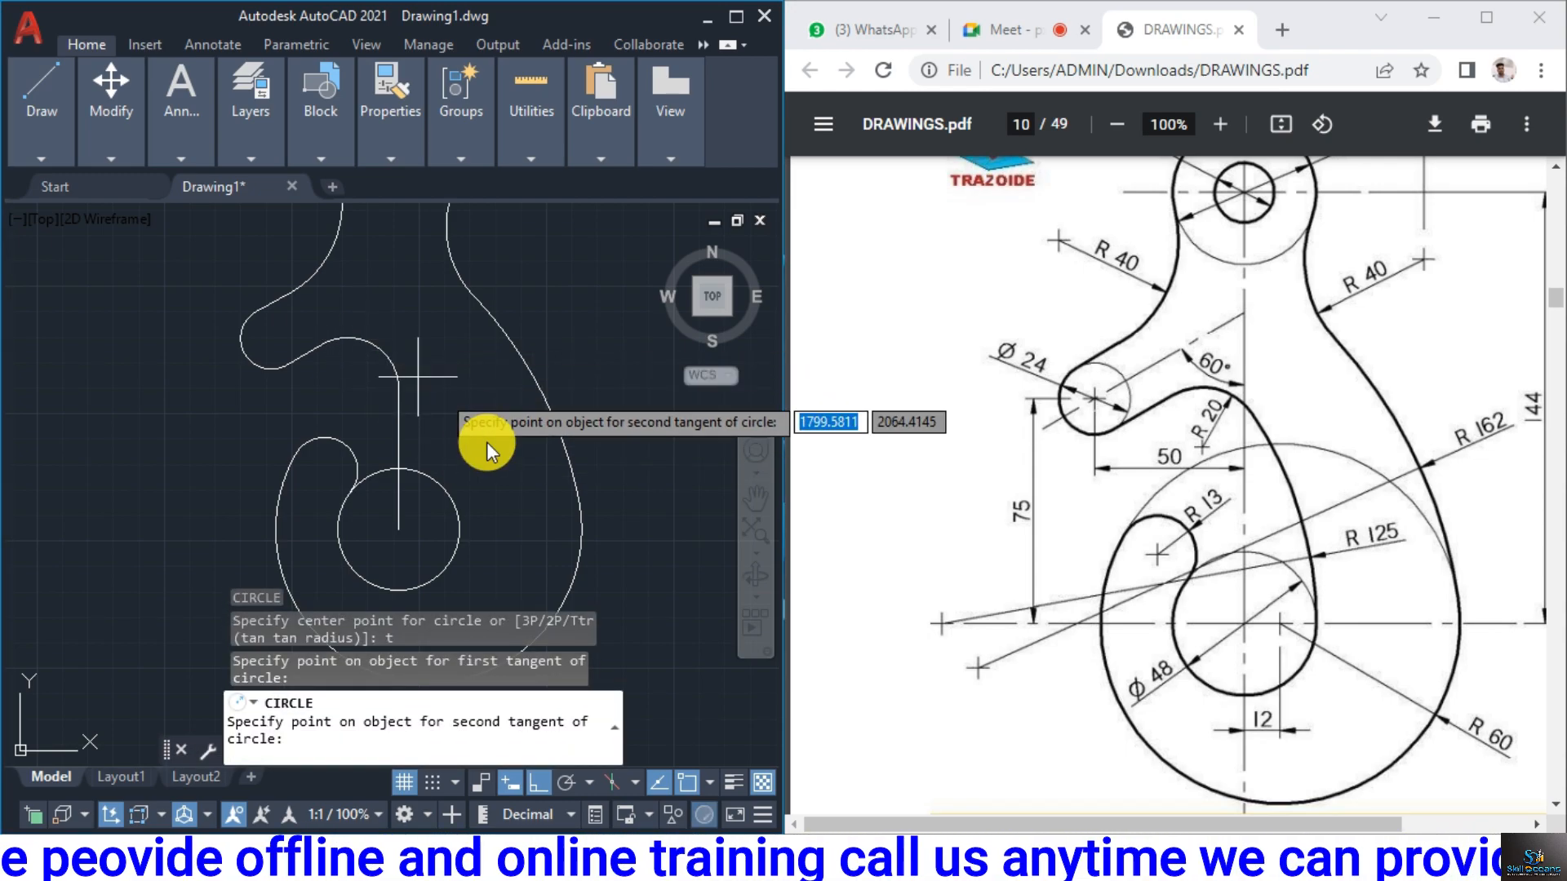
pyautogui.click(451, 546)
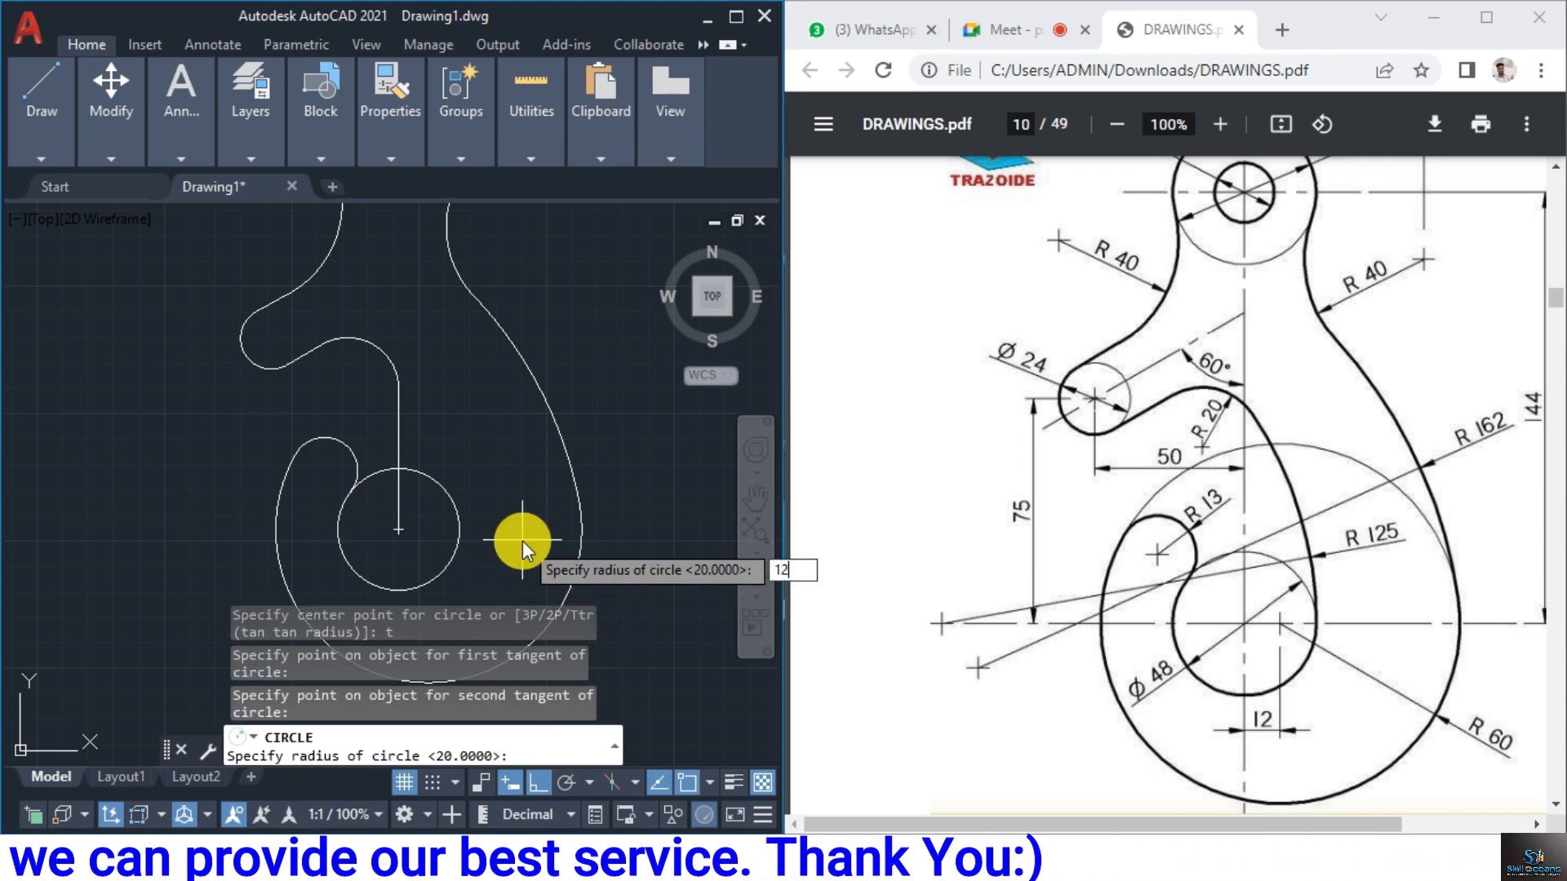
pyautogui.press('Return')
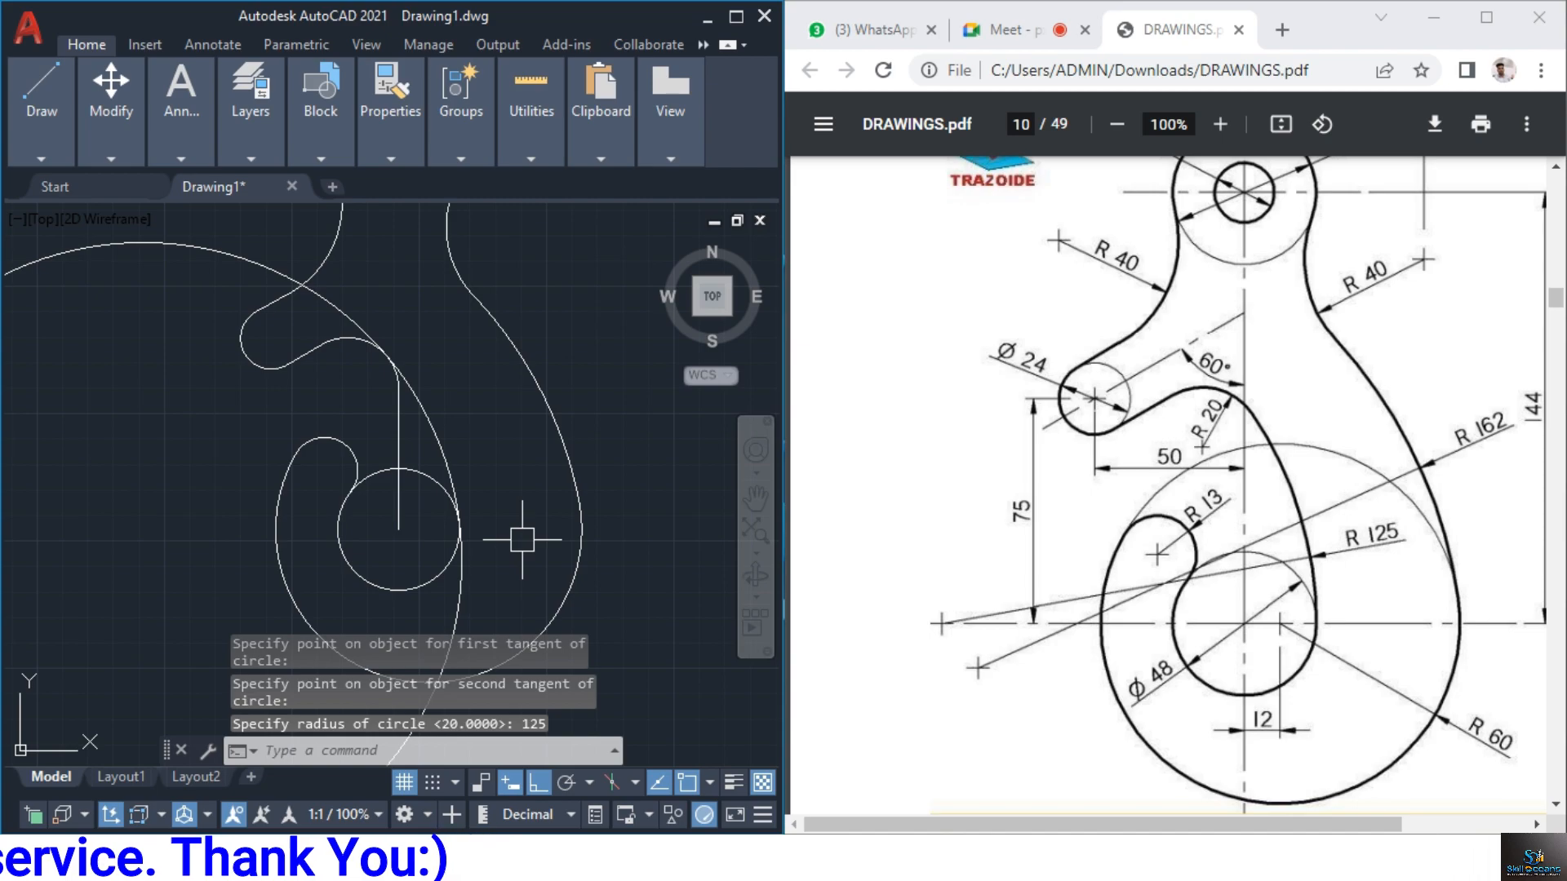
pyautogui.press('Escape')
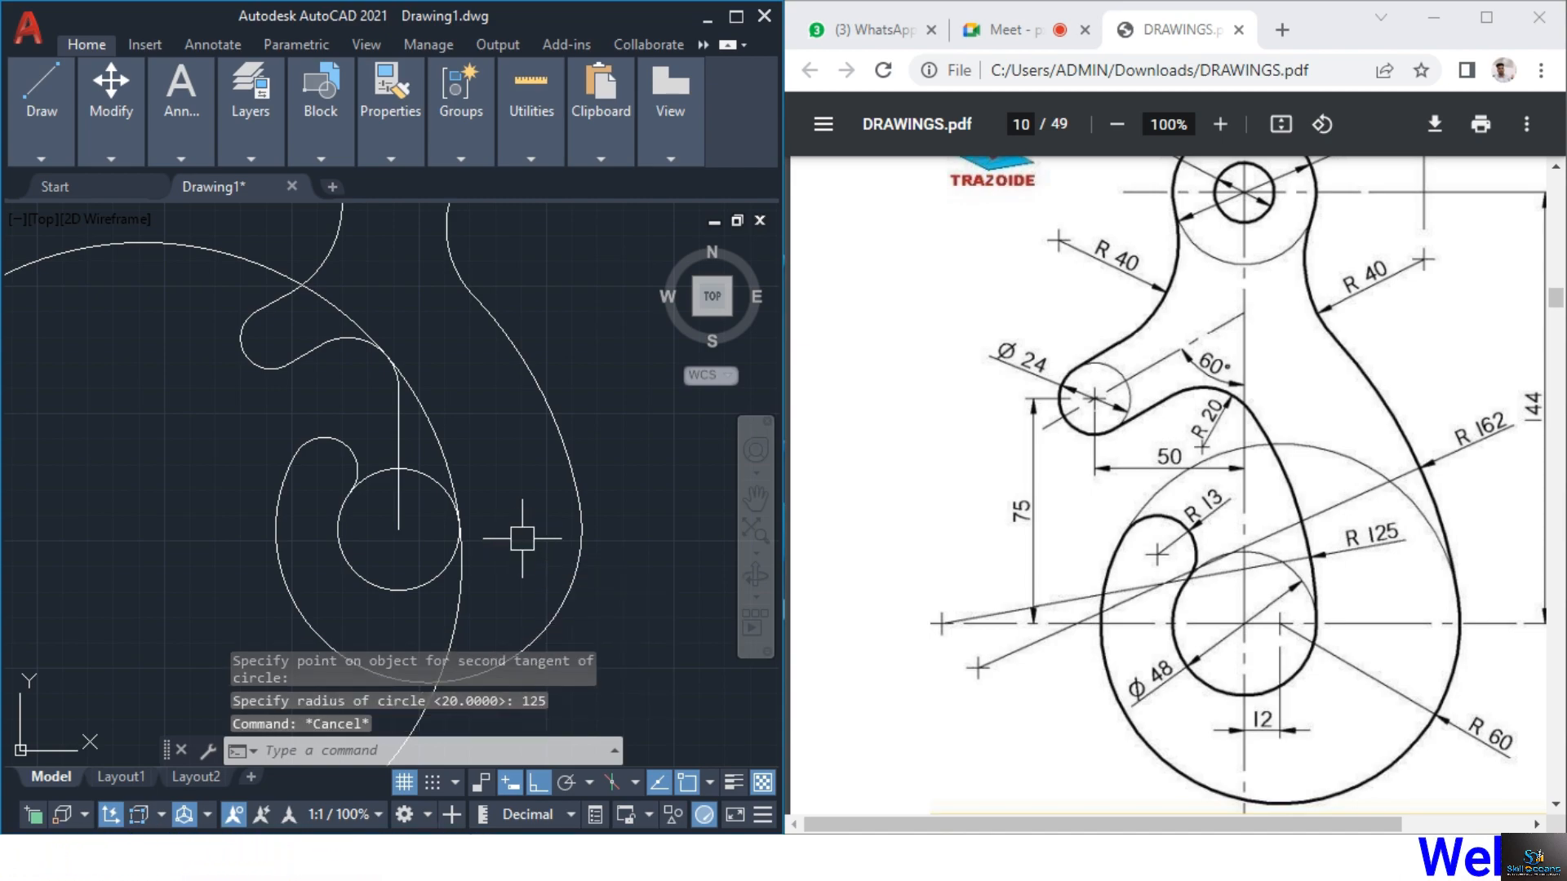
# Trim the radius 125 circle's excess, the vertical construction line and the diameter 48 circle's upper arc to complete the hook opening
pyautogui.write('tr')
pyautogui.press('Return')
pyautogui.click(218, 248)
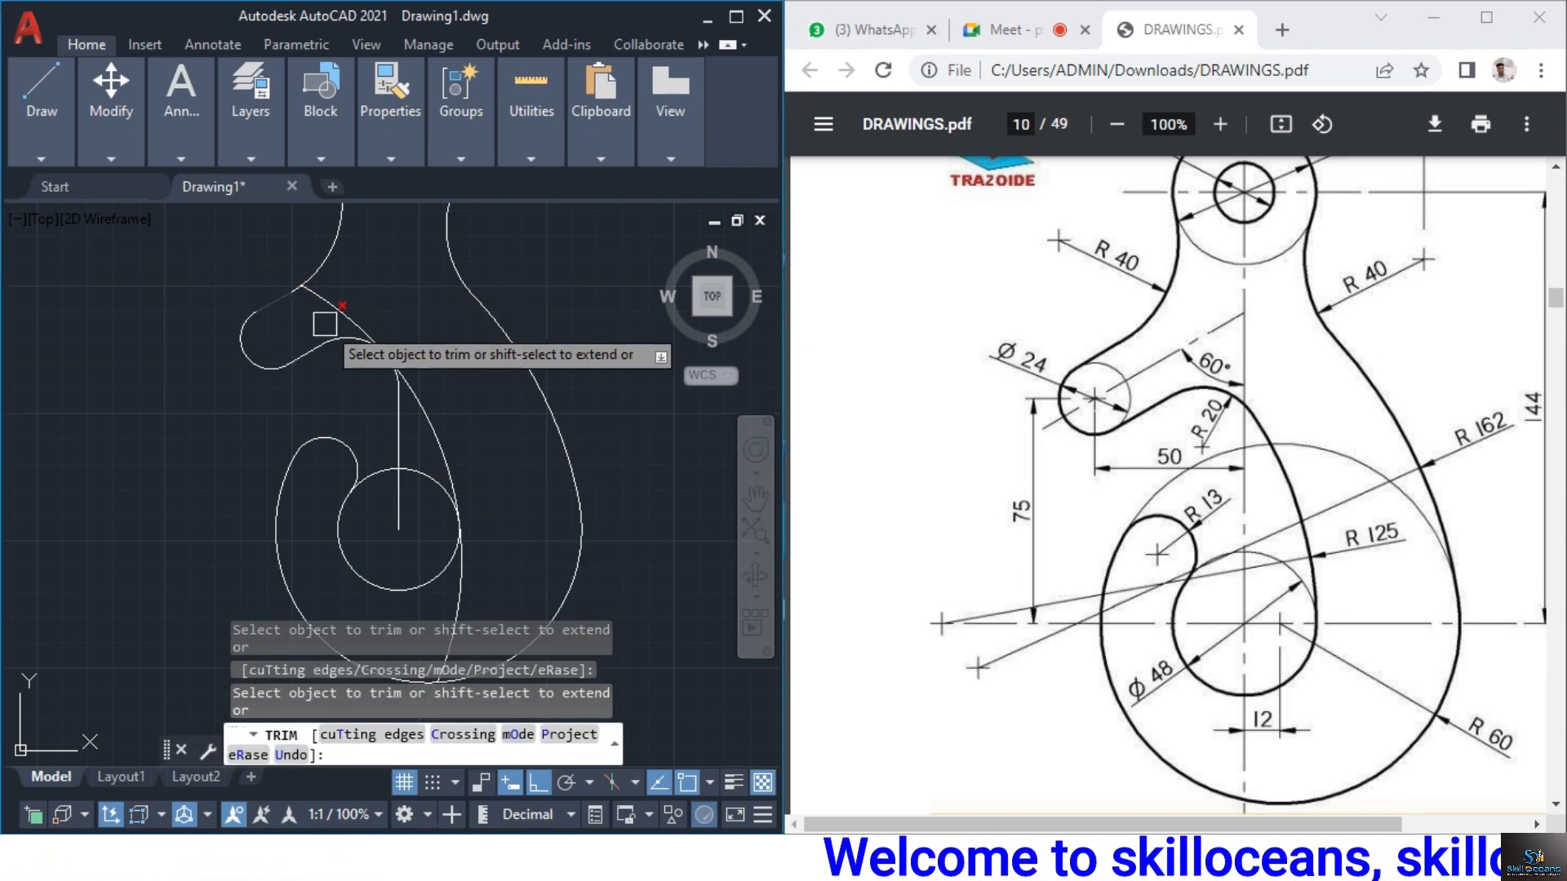
pyautogui.scroll(4, 387, 390)
pyautogui.click(401, 371)
pyautogui.moveTo(401, 458); pyautogui.dragTo(438, 339, button='middle')
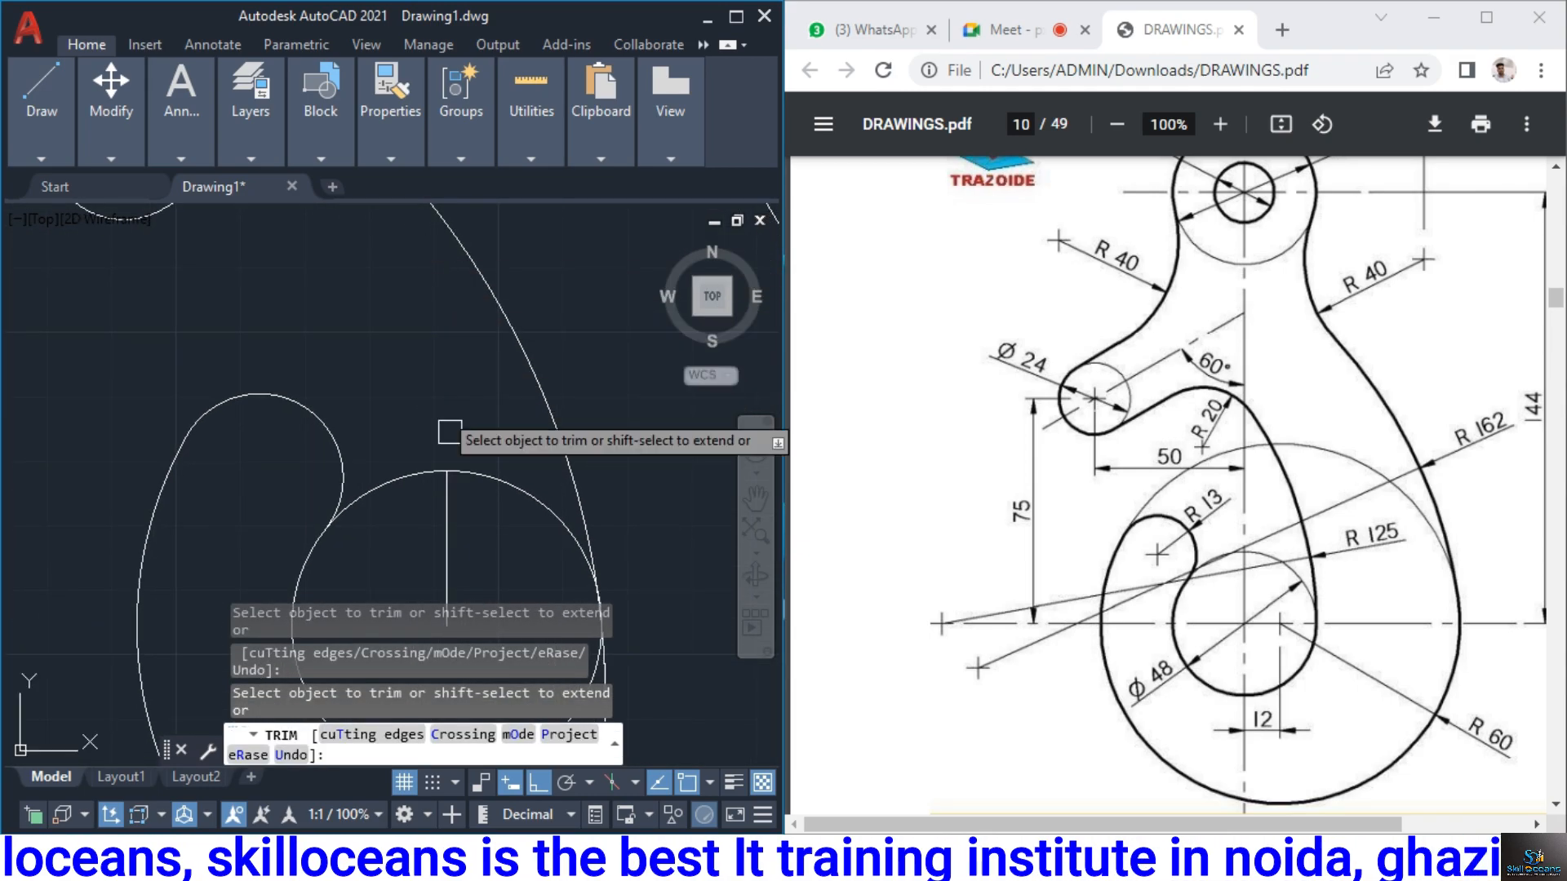
pyautogui.scroll(-4, 471, 510)
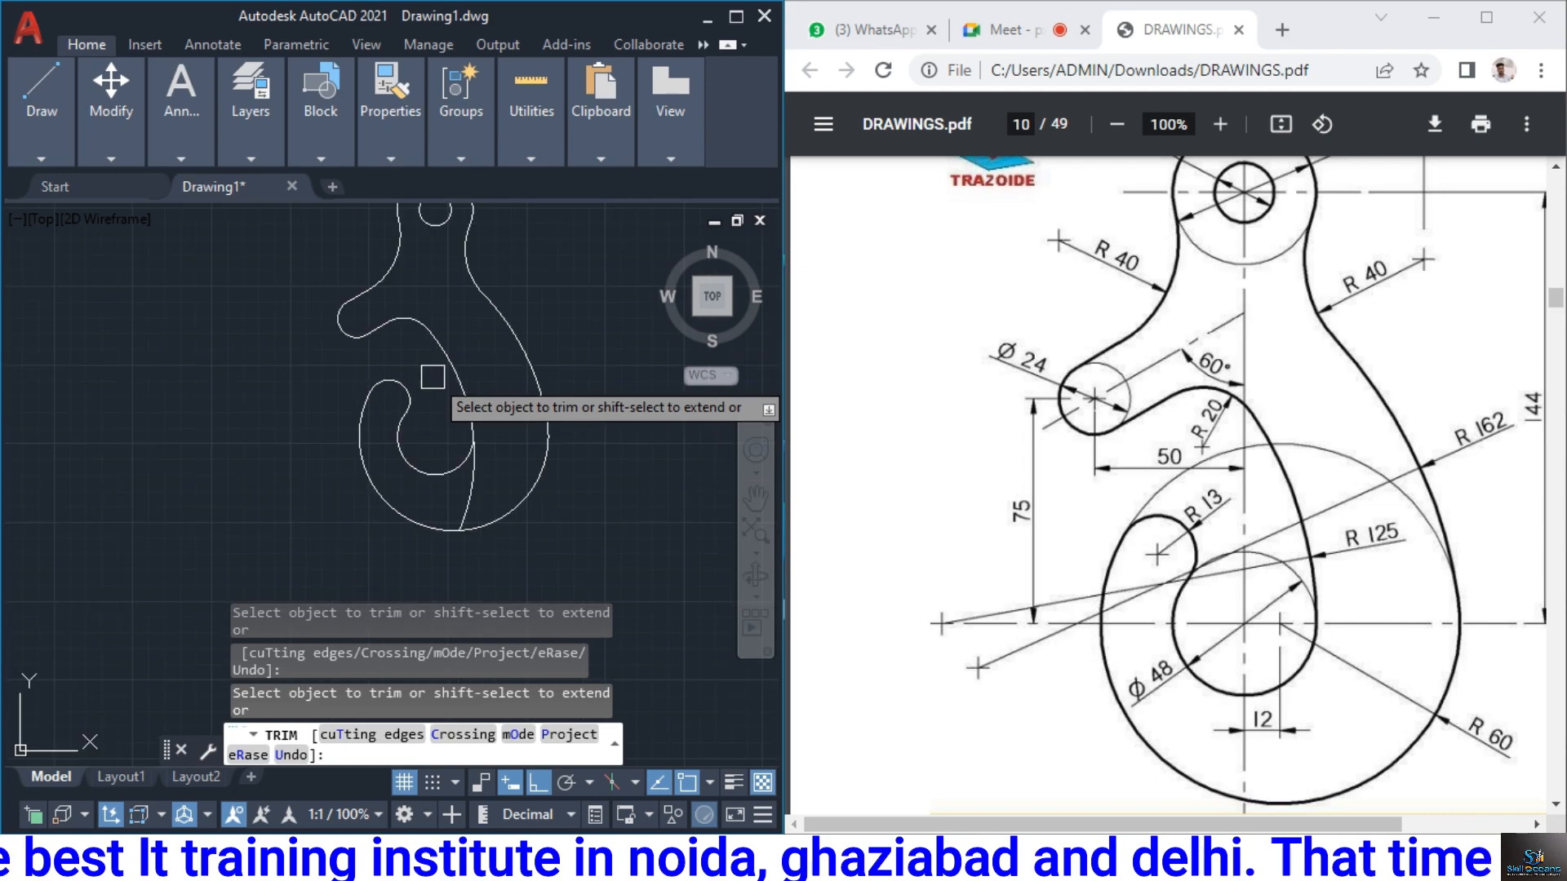
pyautogui.click(476, 519)
pyautogui.press('Escape')
pyautogui.moveTo(489, 514); pyautogui.dragTo(508, 637, button='middle')
pyautogui.press('Escape')
pyautogui.press('Escape')
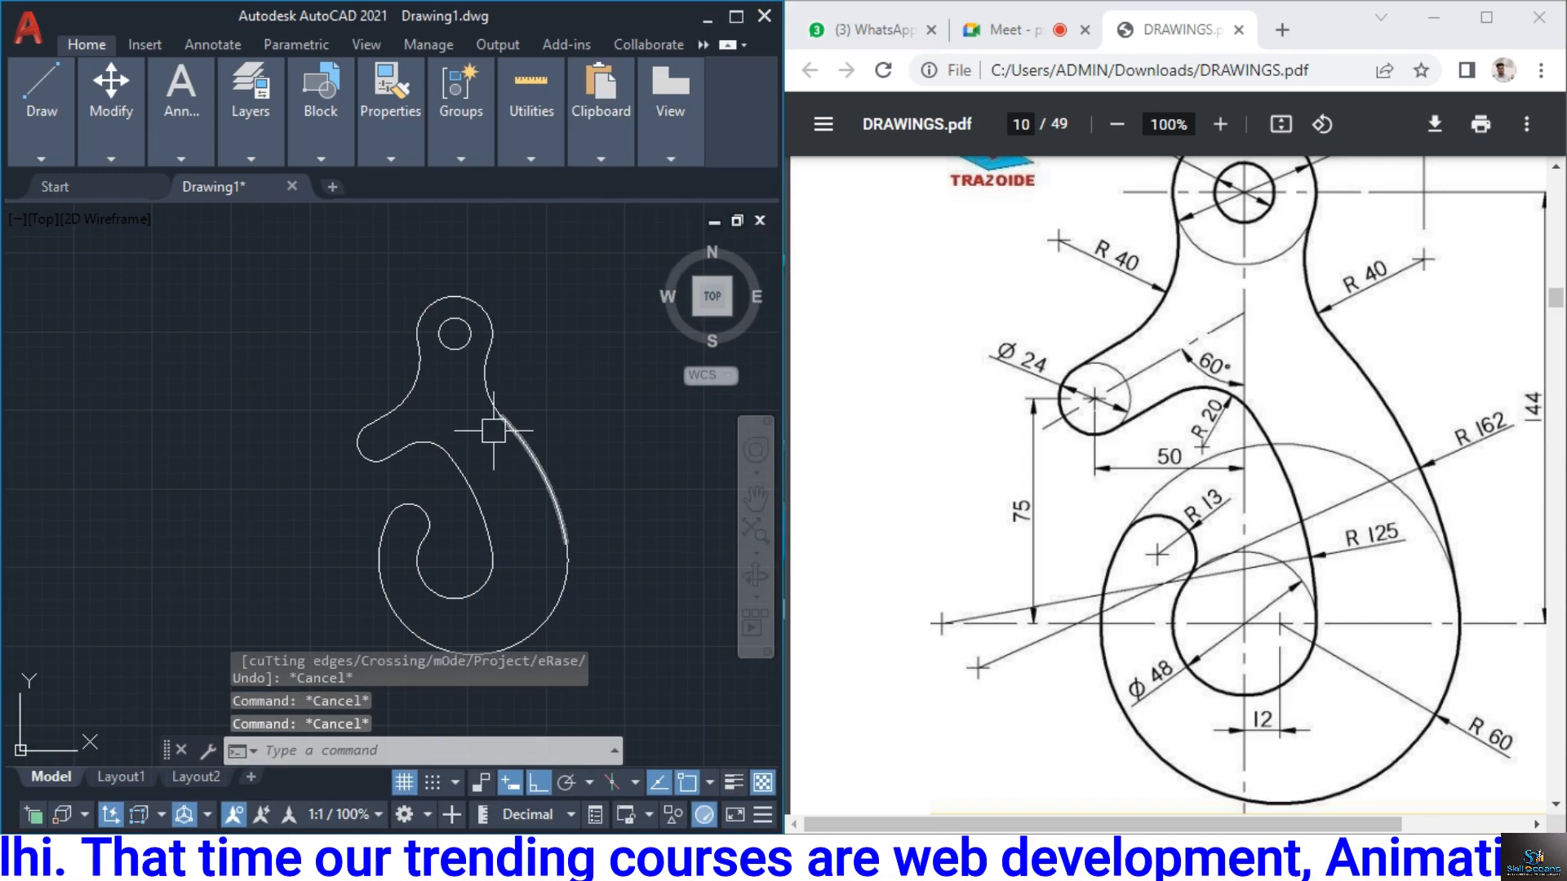
# Maximize the drawing program's window with the finished hook in view
pyautogui.press('Escape')
pyautogui.moveTo(633, 415); pyautogui.dragTo(617, 427, button='middle')
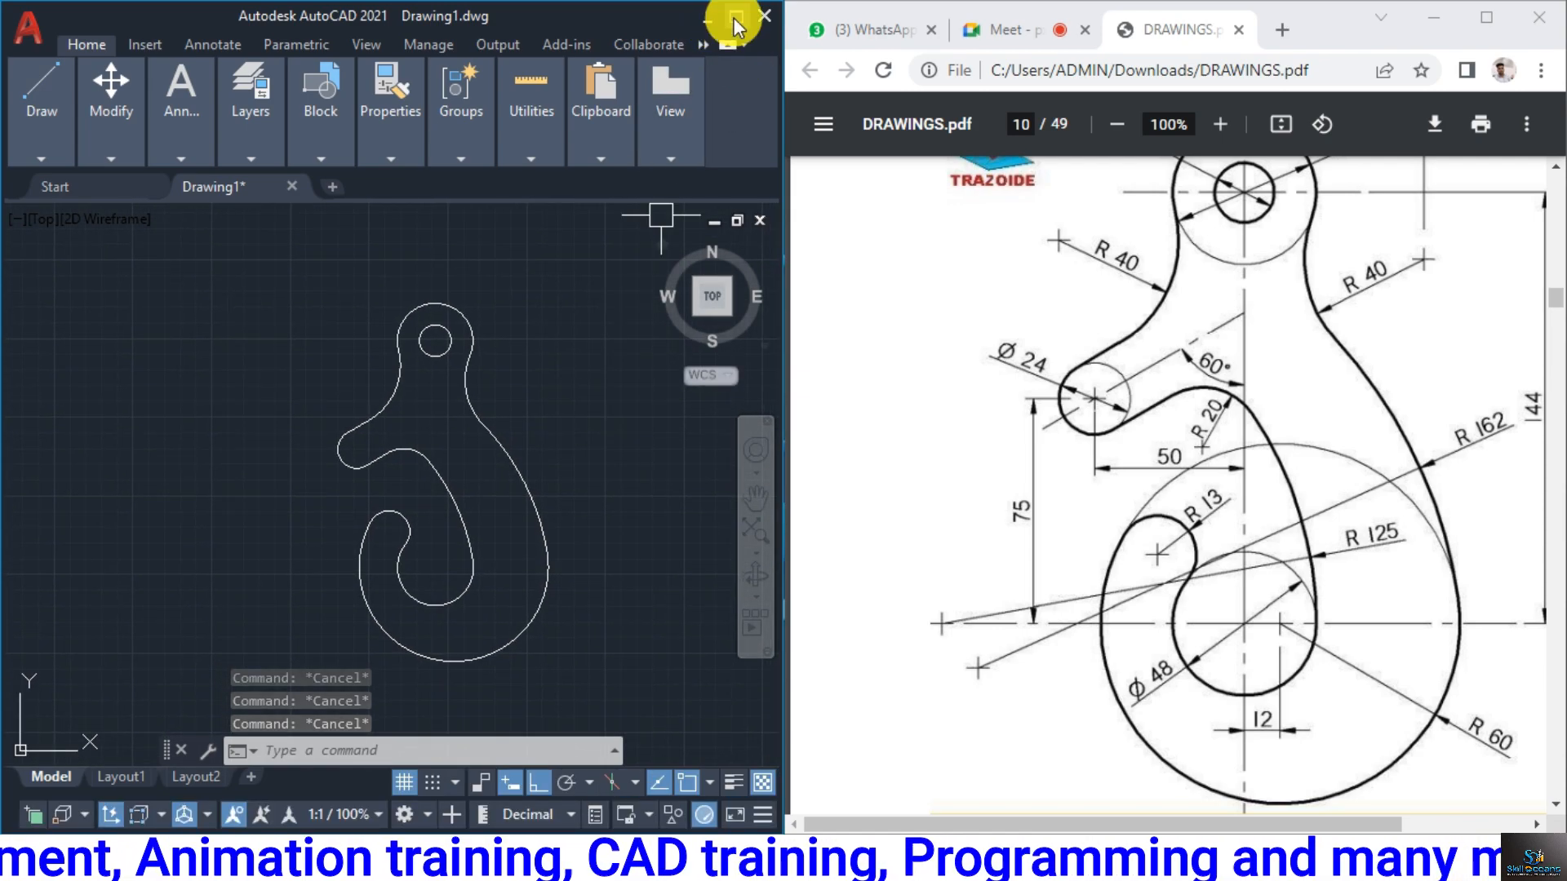
pyautogui.click(735, 16)
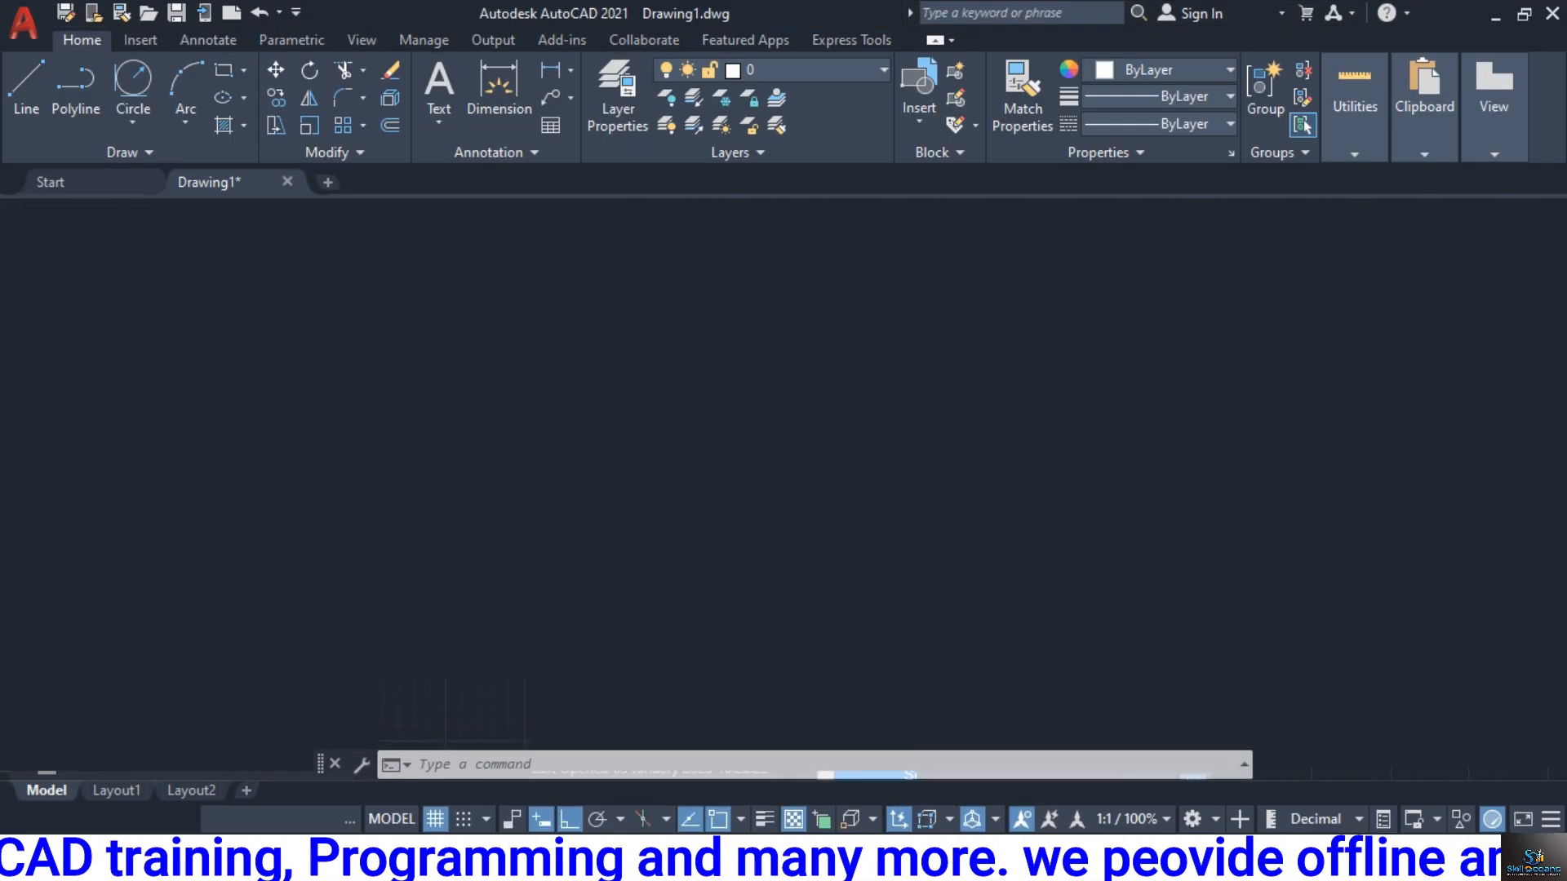
pyautogui.scroll(2, 945, 564)
pyautogui.scroll(-2, 929, 540)
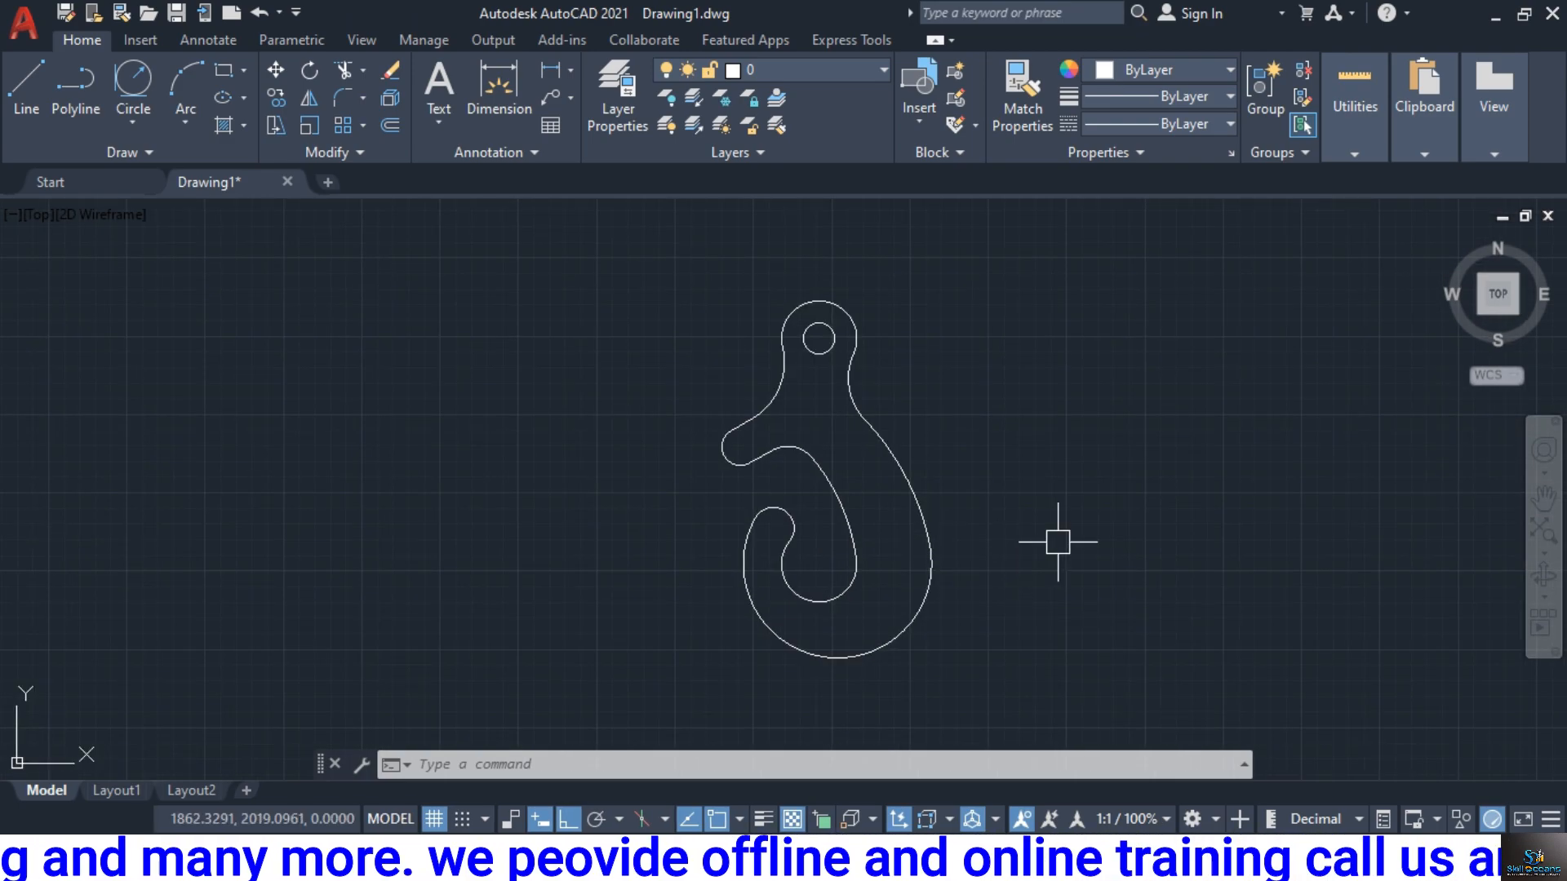
# Join all segments of the hook outline into a single polyline and select it to check the result
pyautogui.click(627, 254)
pyautogui.click(1040, 675)
pyautogui.write('j')
pyautogui.press('Return')
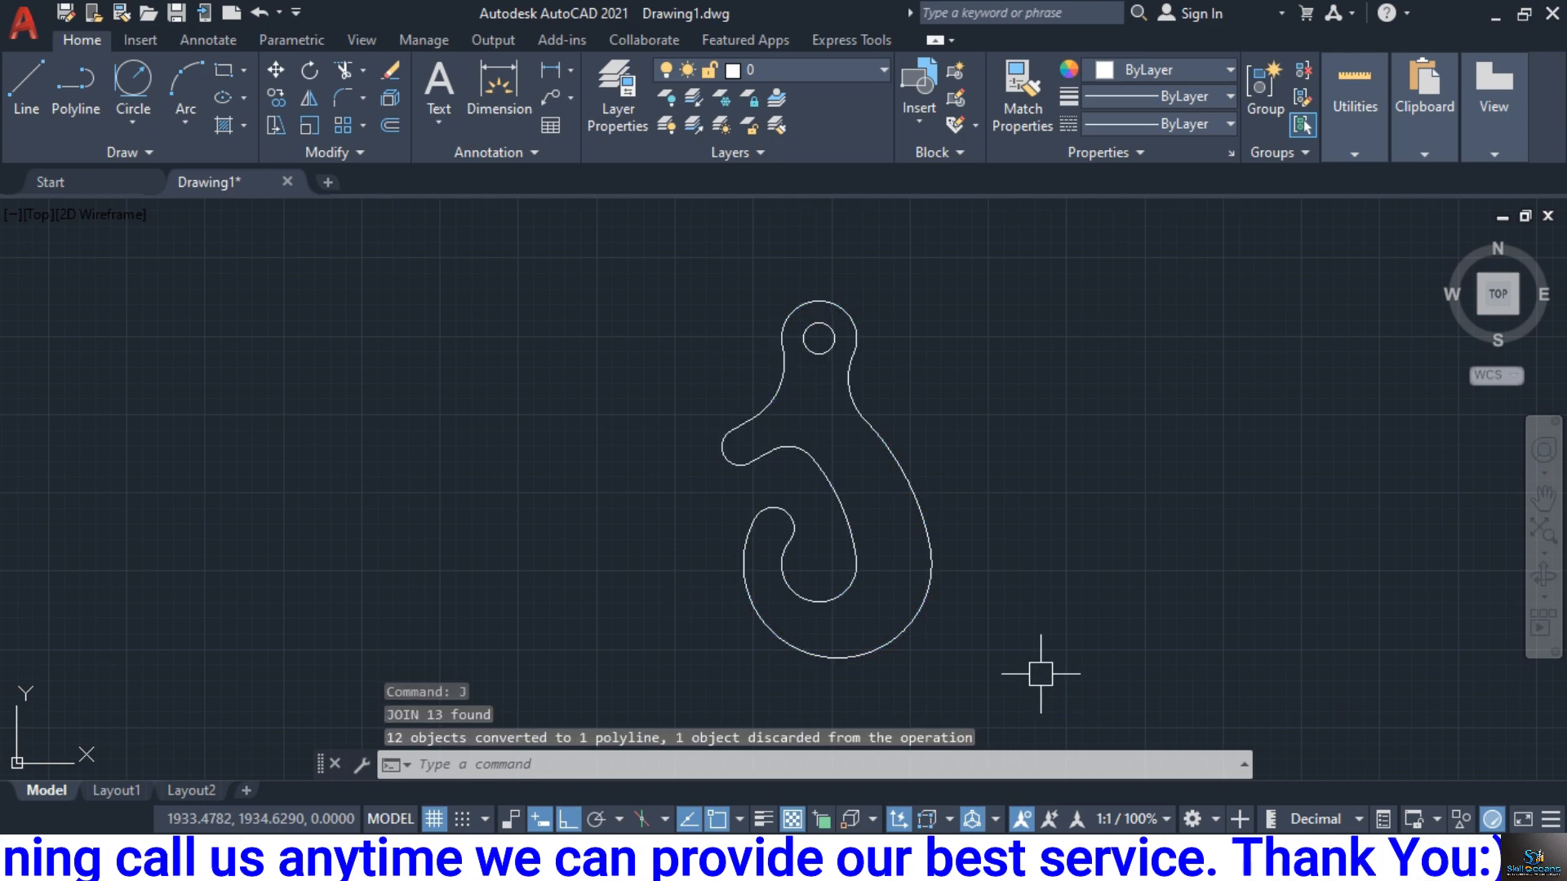
pyautogui.click(928, 534)
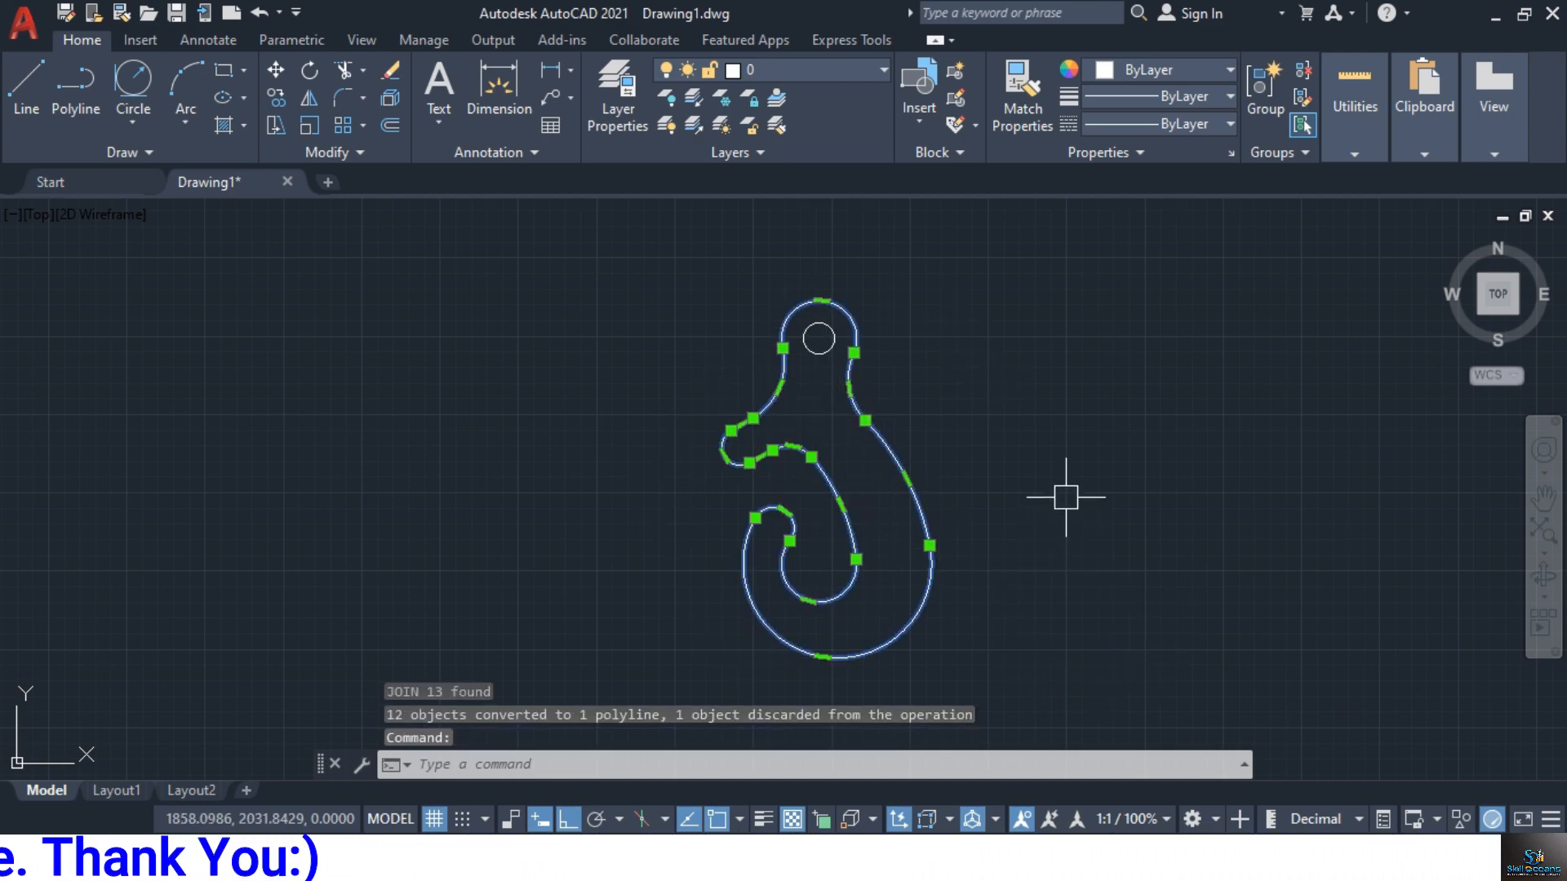
pyautogui.press('Escape')
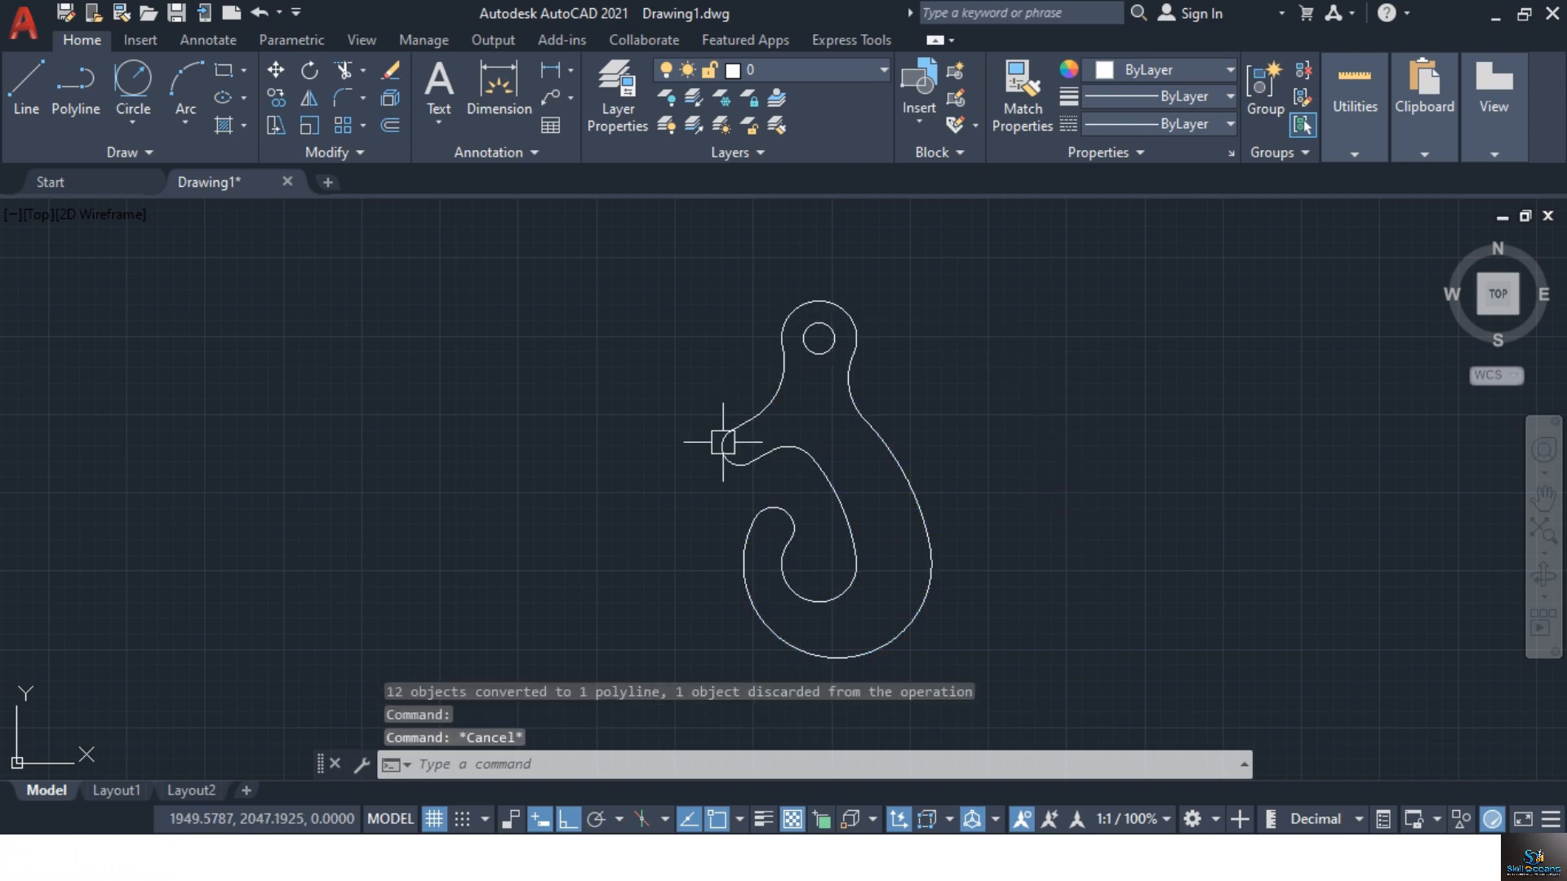